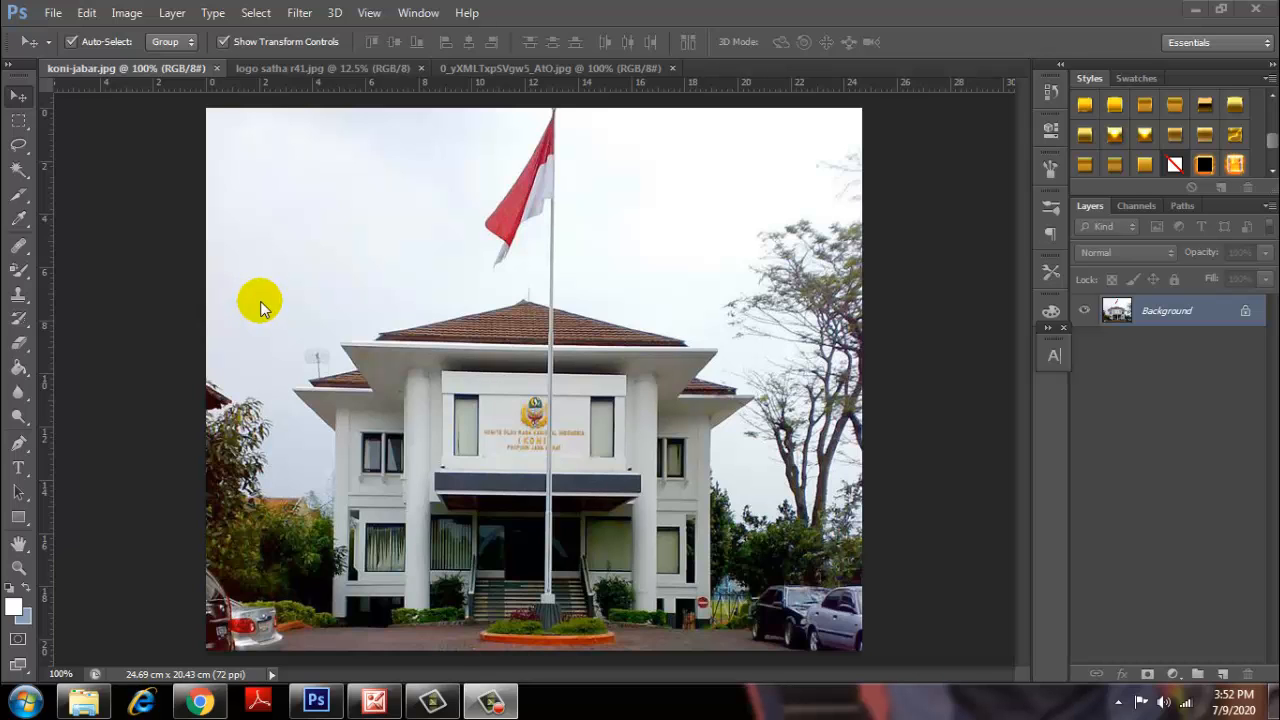
Create a new 120 × 100 cm document at 70 pixels/inch with a white background.
click(53, 13)
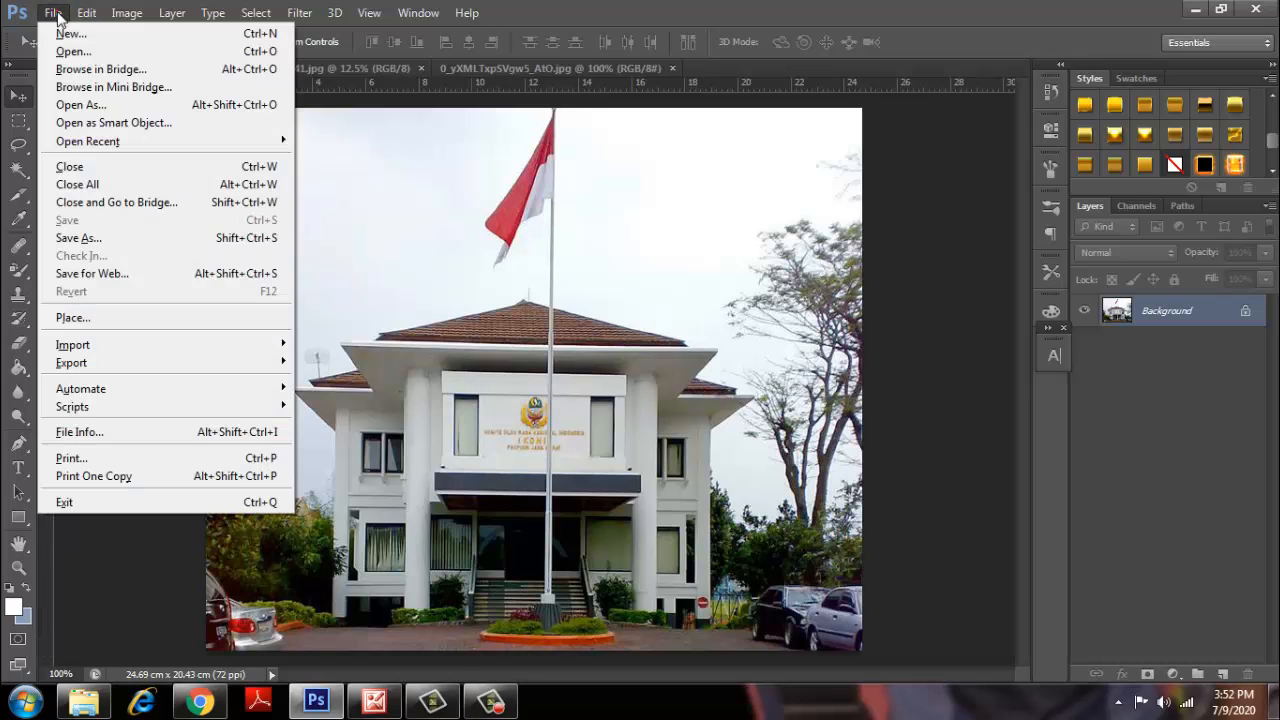
click(66, 33)
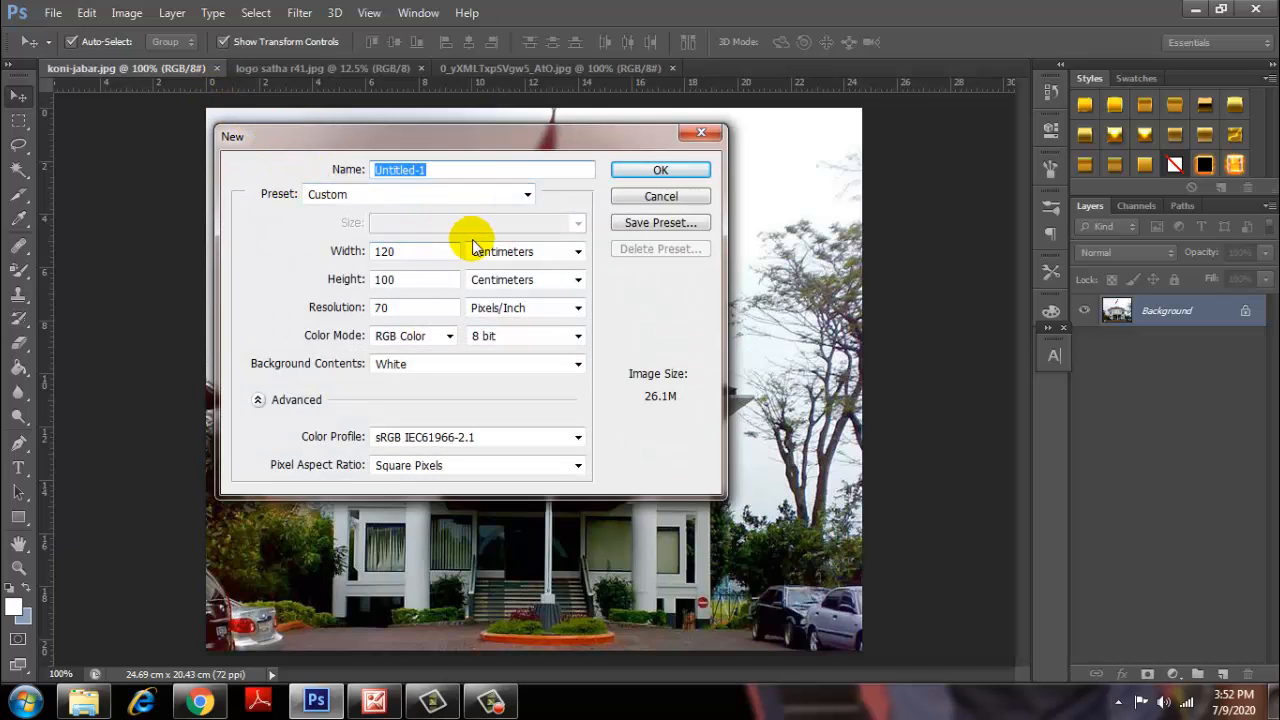
click(576, 251)
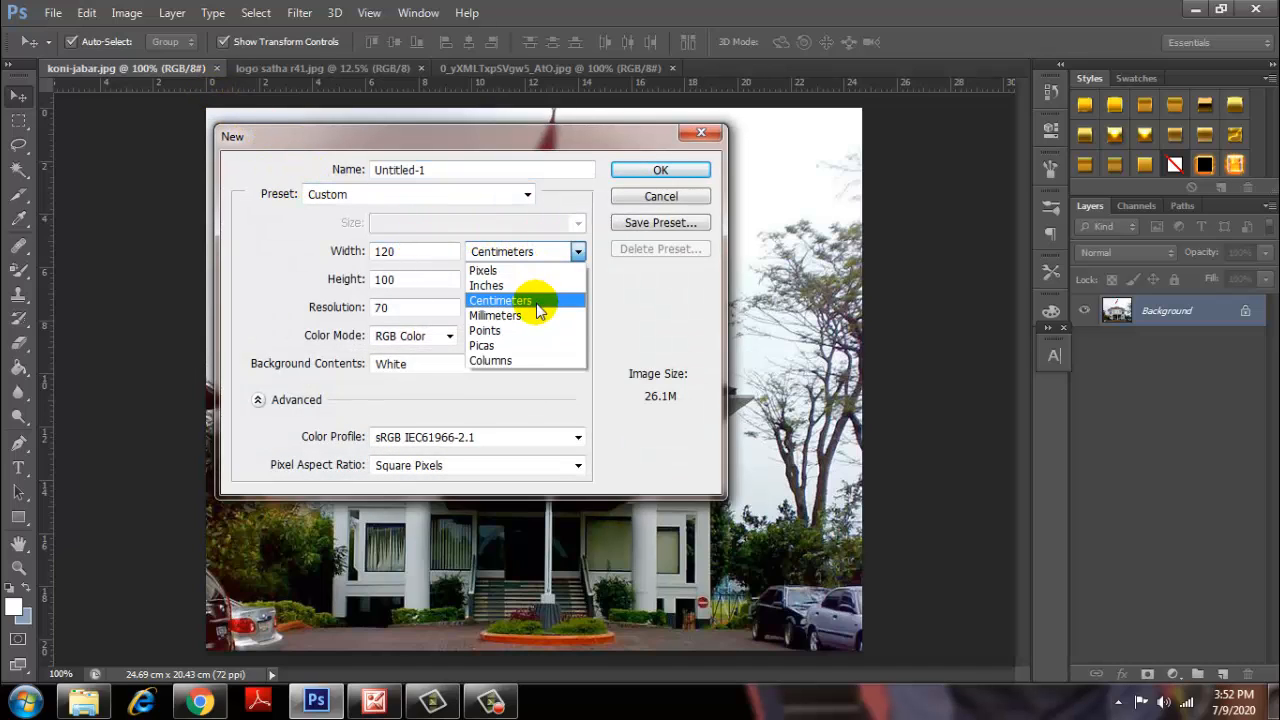
click(537, 302)
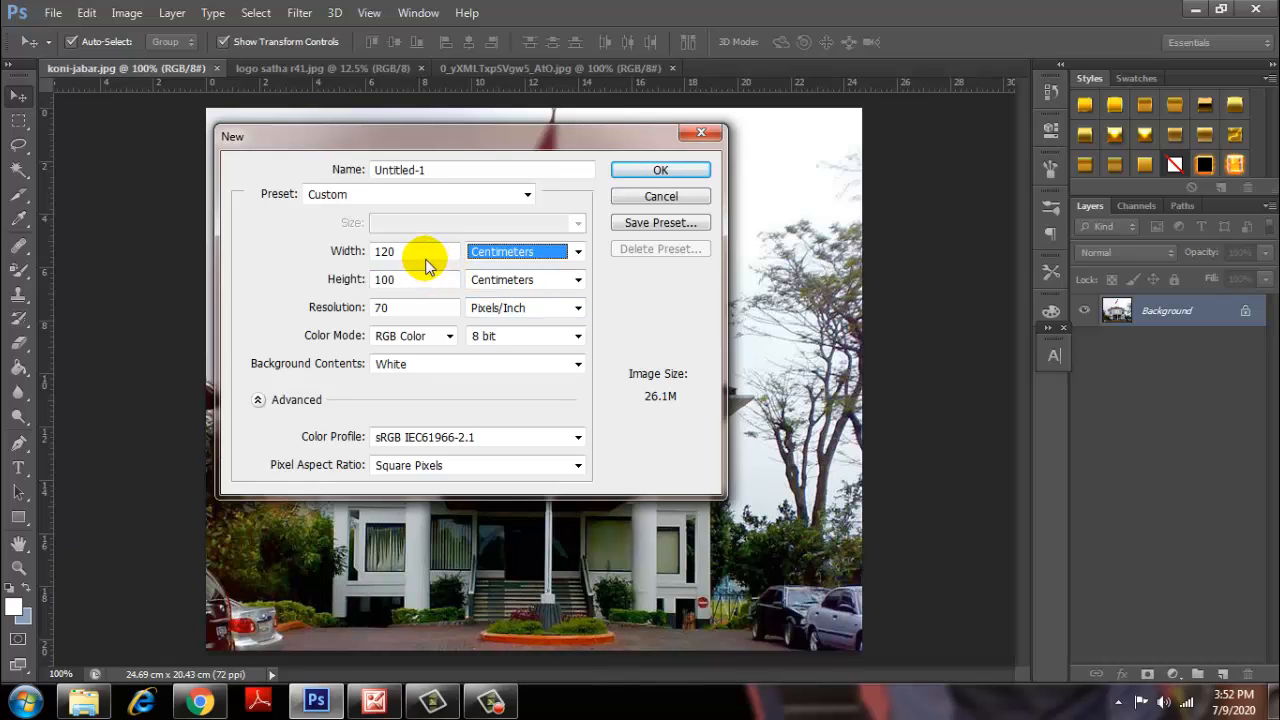
drag(427, 256, 355, 271)
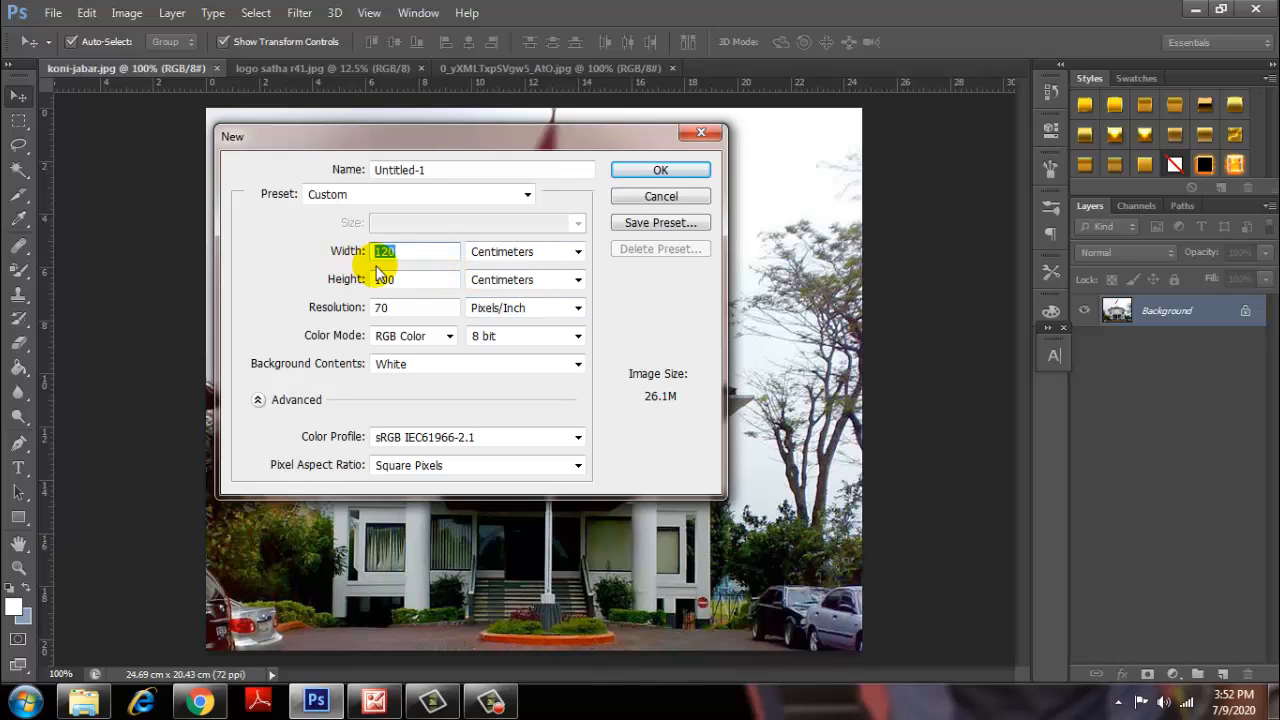
click(393, 256)
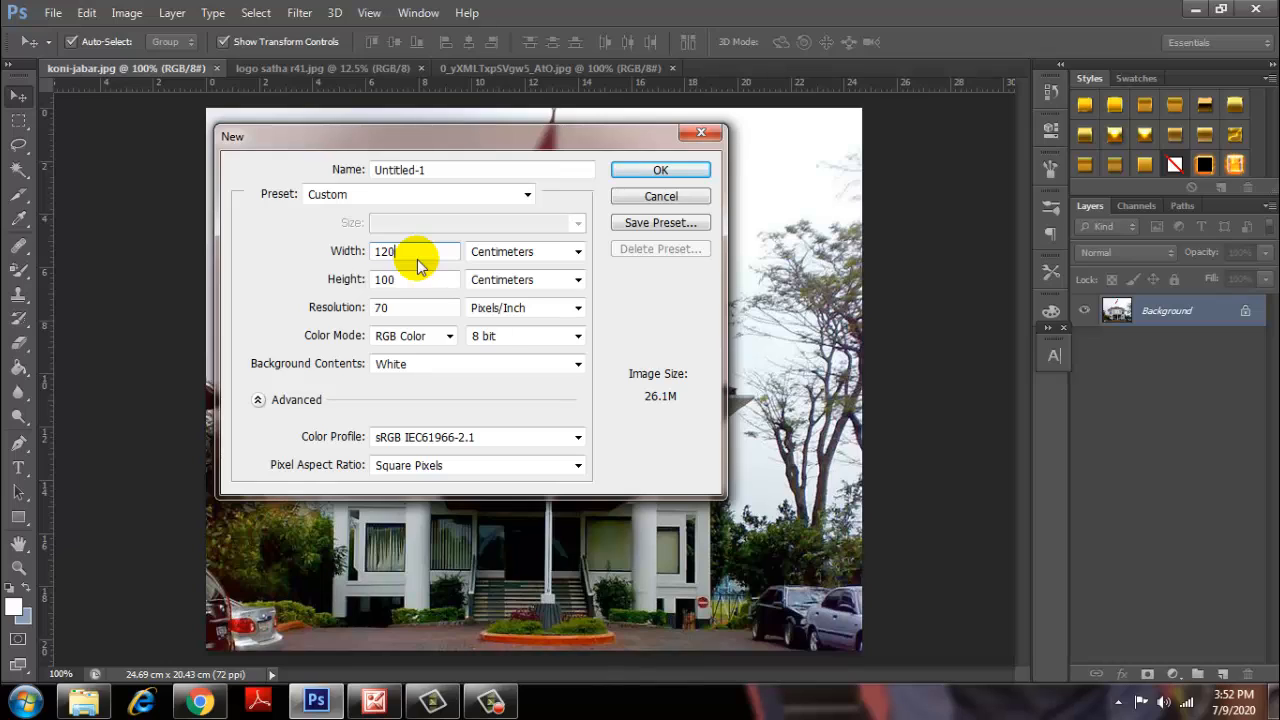
click(410, 279)
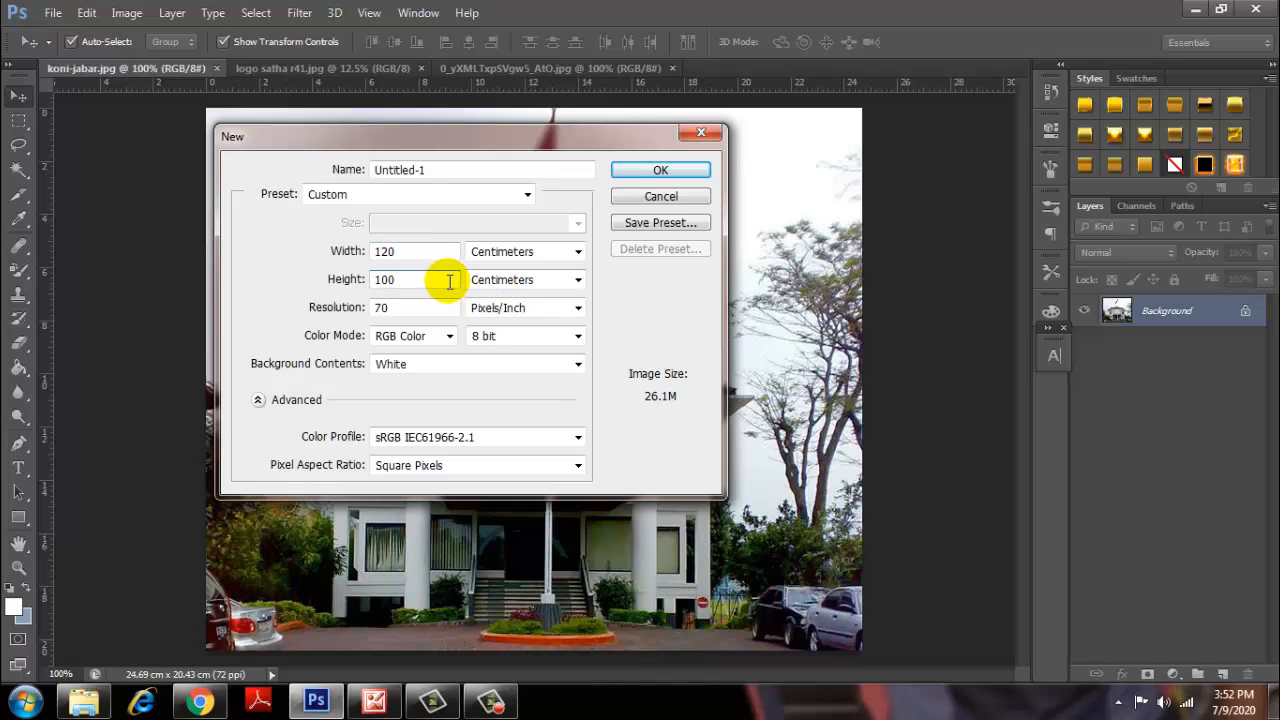
click(409, 308)
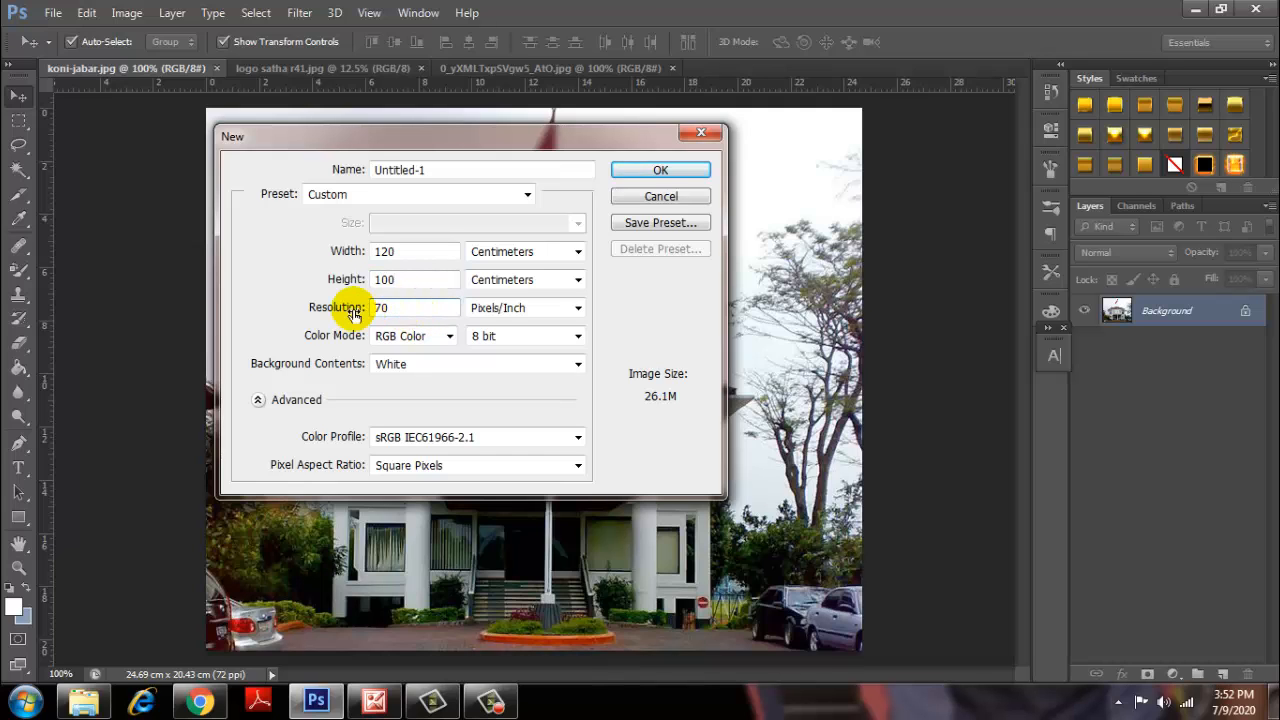
click(659, 172)
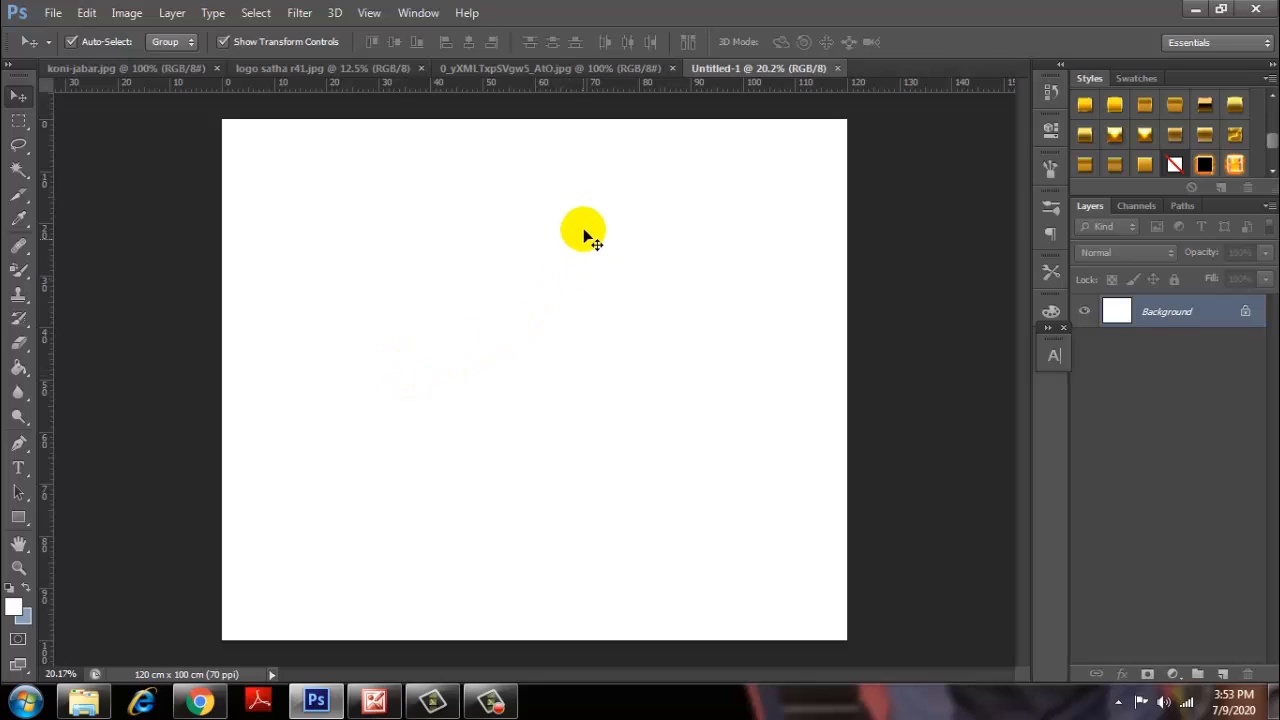
Drag a vertical guide from the left ruler to the 60 cm centre mark.
scroll(588, 210, down, 1)
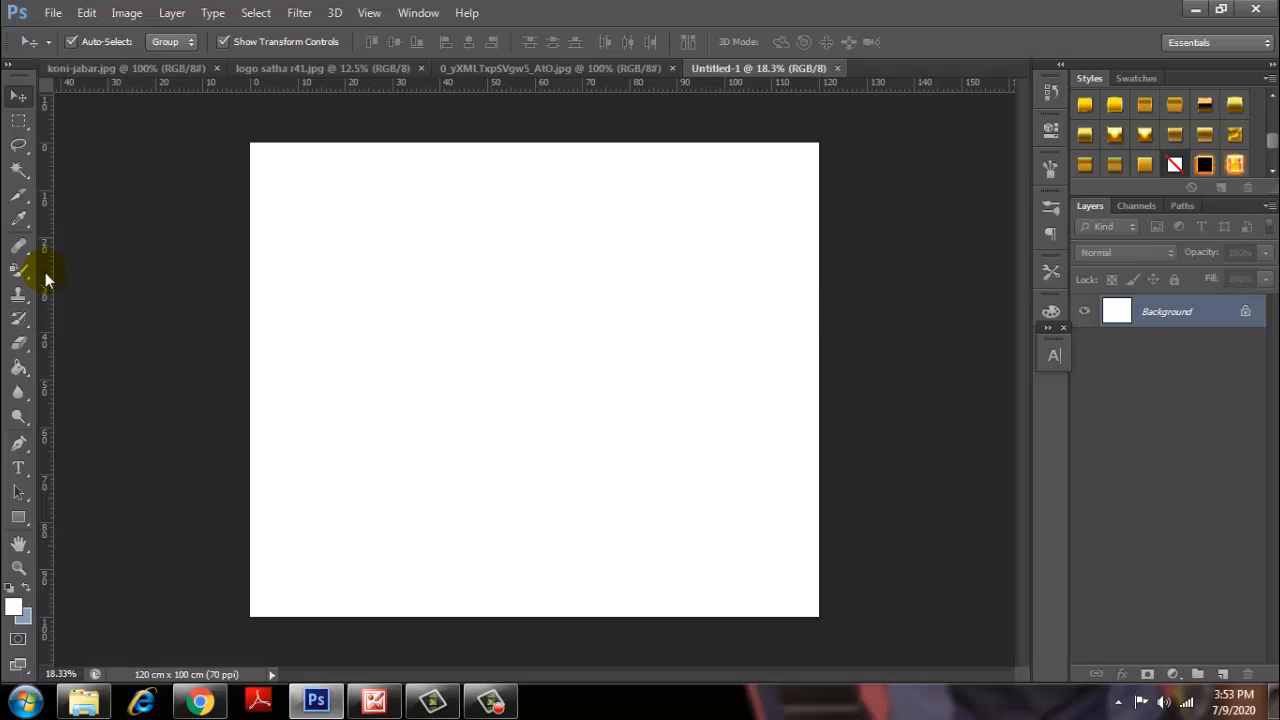
drag(45, 272, 534, 303)
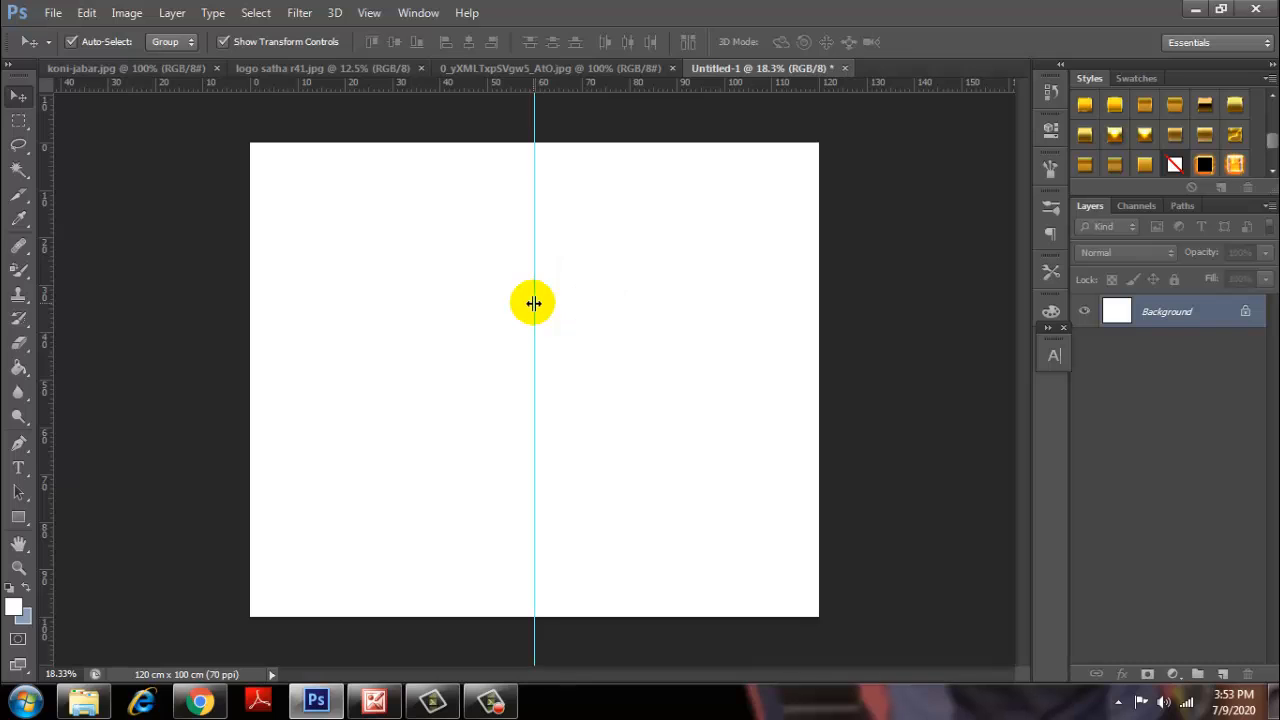
scroll(589, 186, up, 7)
scroll(573, 188, down, 7)
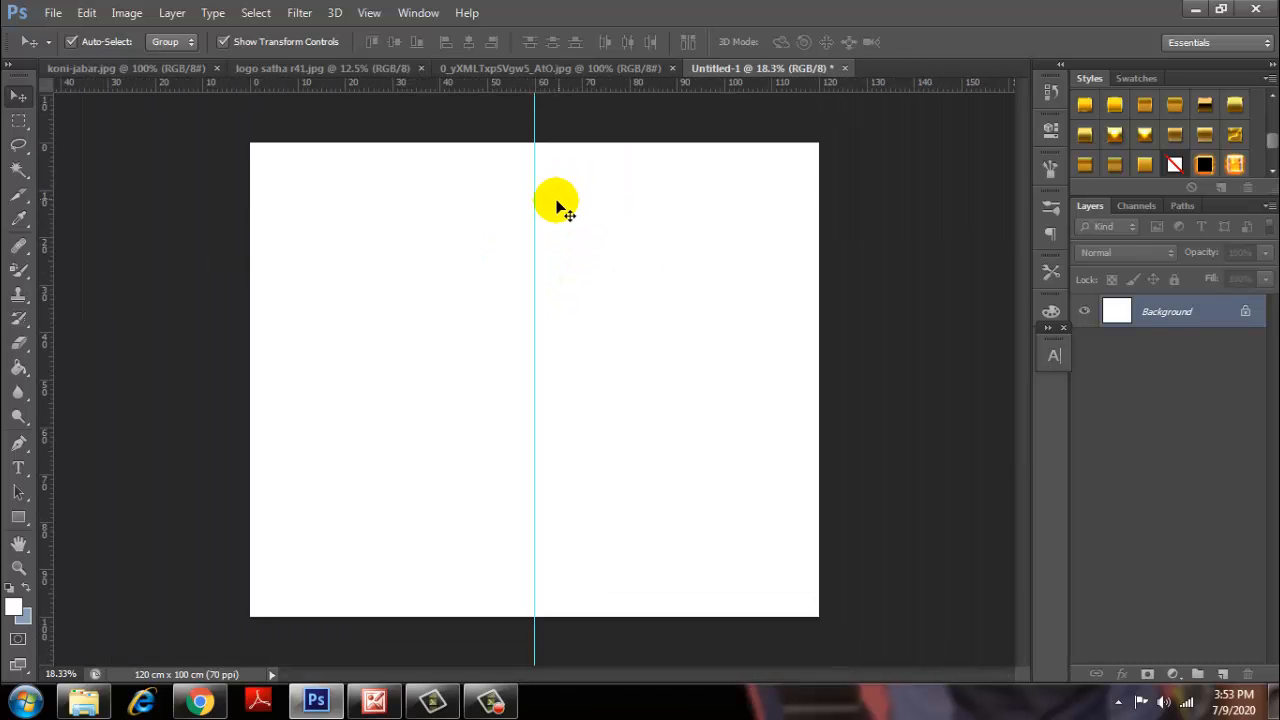
scroll(551, 210, down, 1)
scroll(550, 209, up, 2)
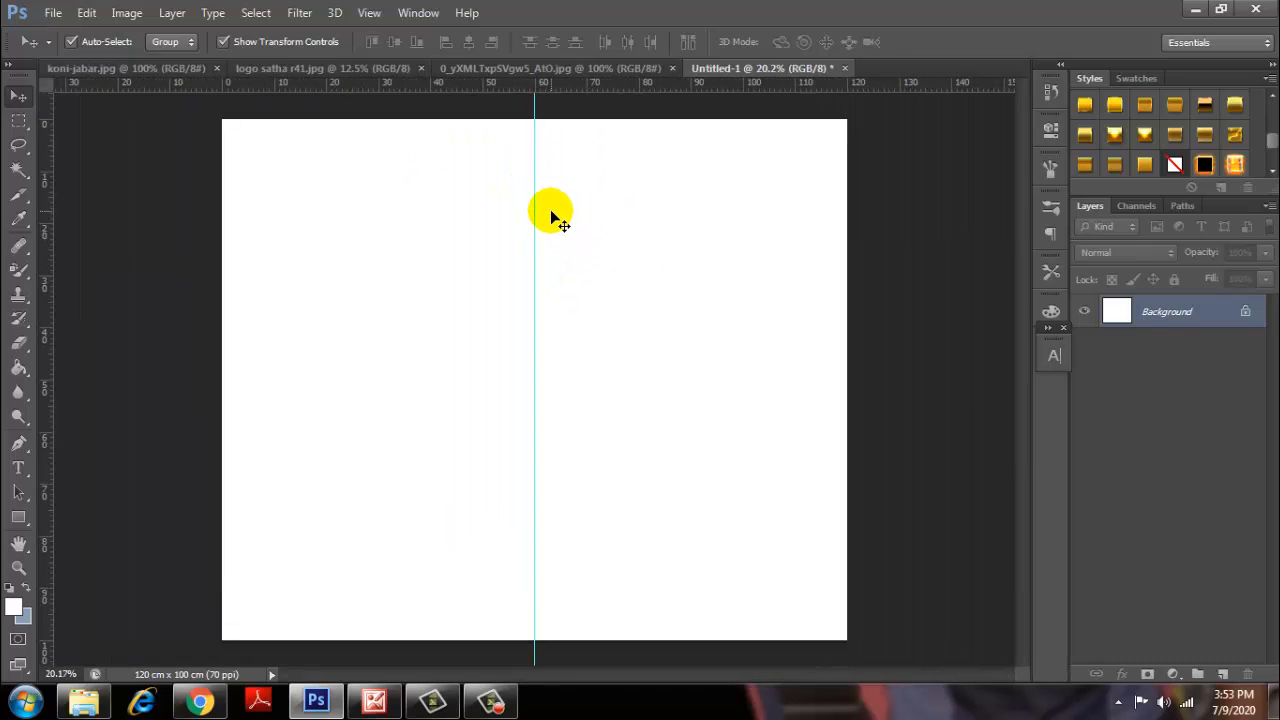
scroll(550, 209, up, 3)
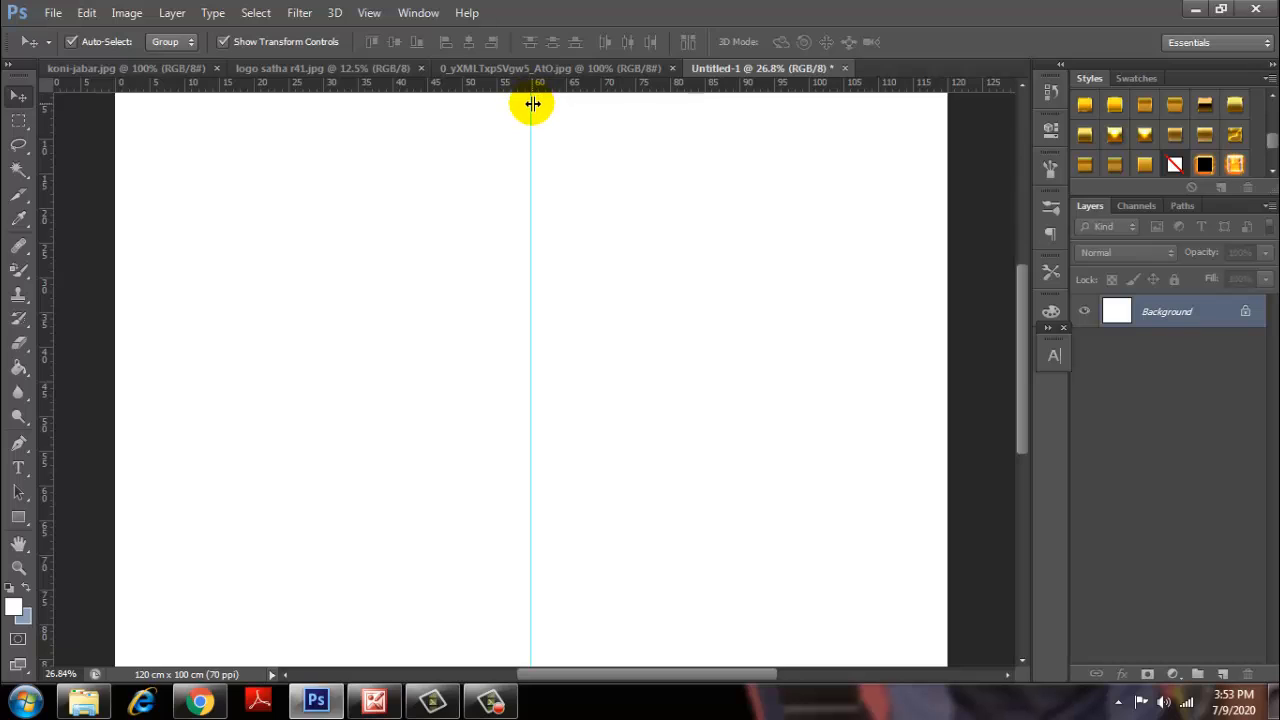
scroll(566, 140, down, 5)
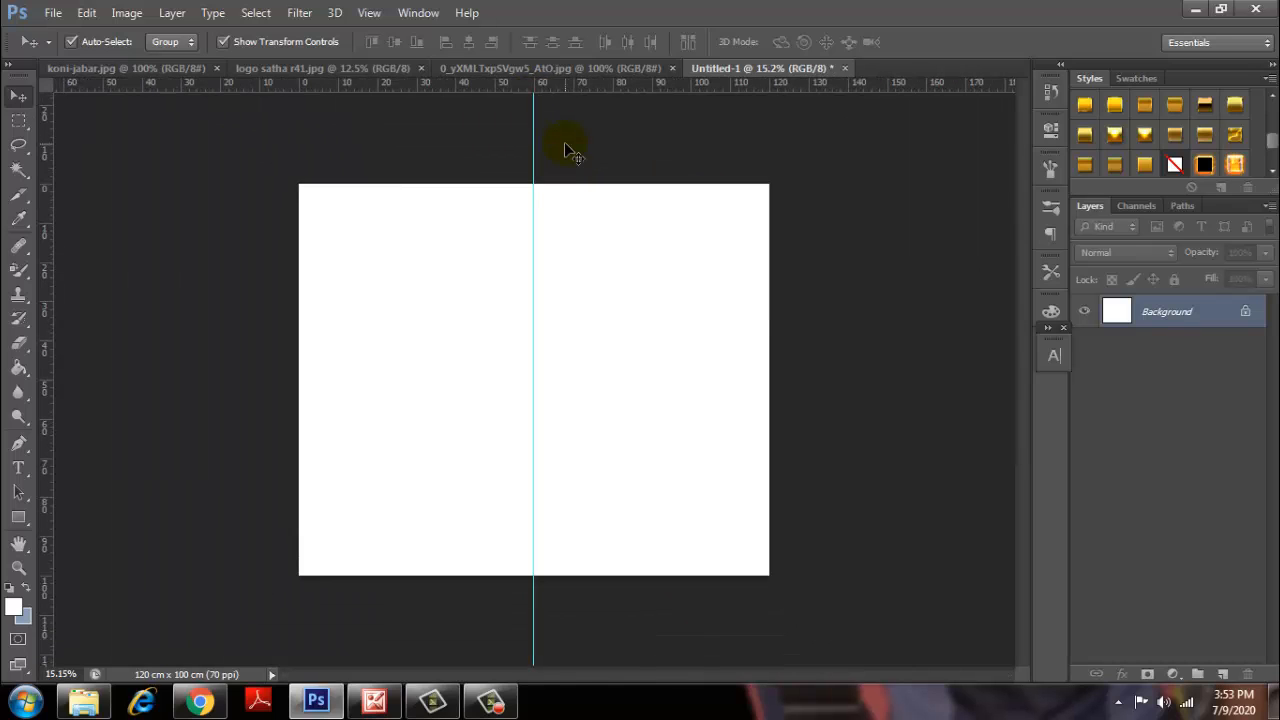
scroll(563, 147, up, 2)
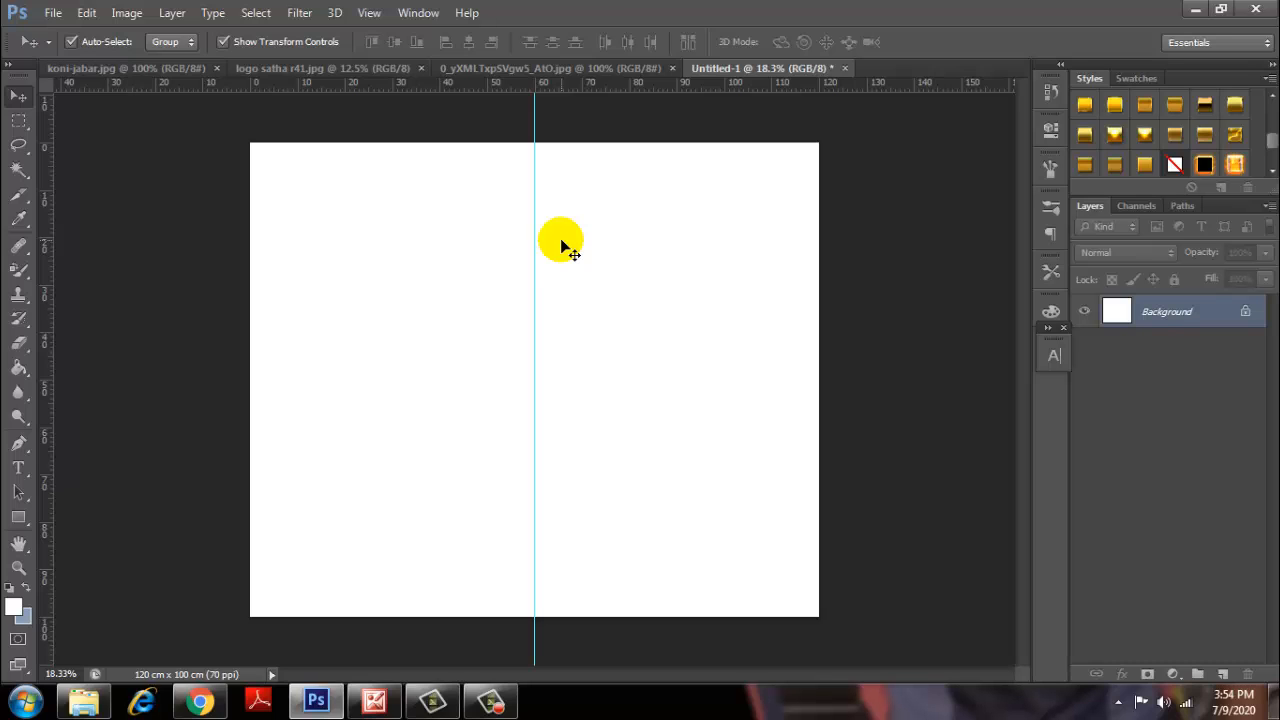
scroll(460, 328, up, 2)
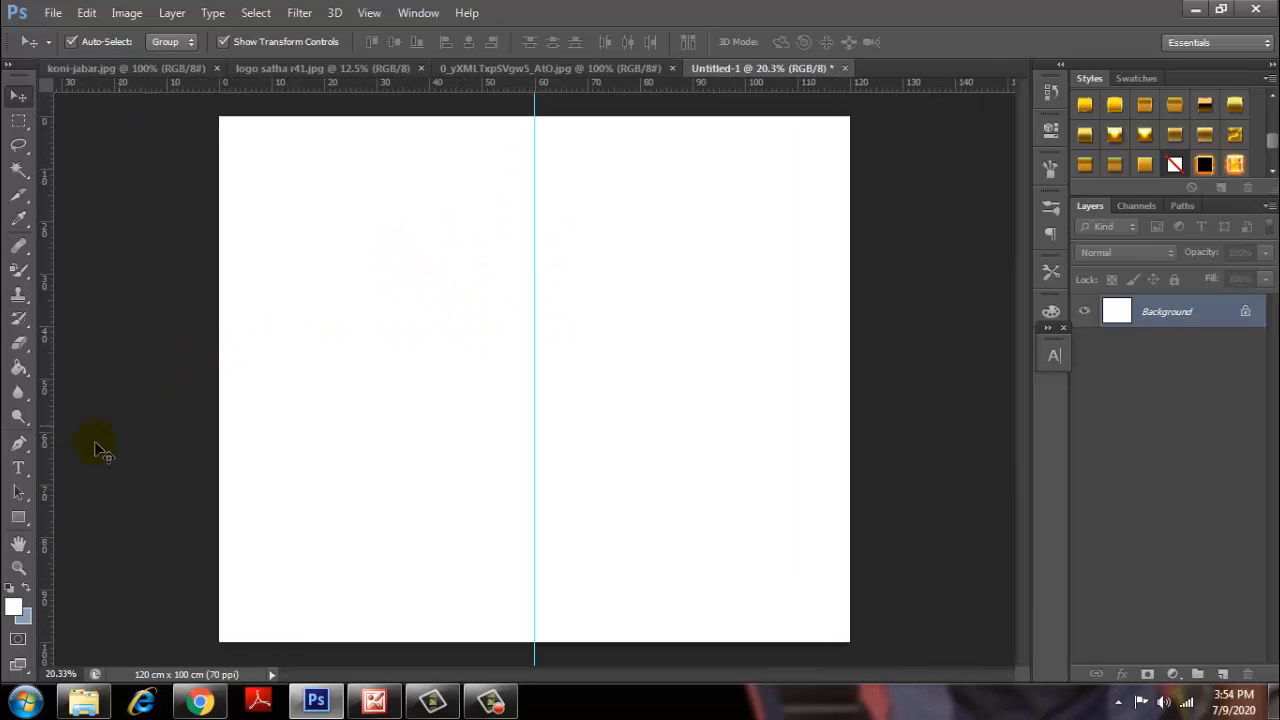
Type the title 'STRUKTUR ORGANISASI / SEKOLAH NEGRI 2 PHOTOSHOP' near the top, then position and select it.
click(16, 469)
click(391, 197)
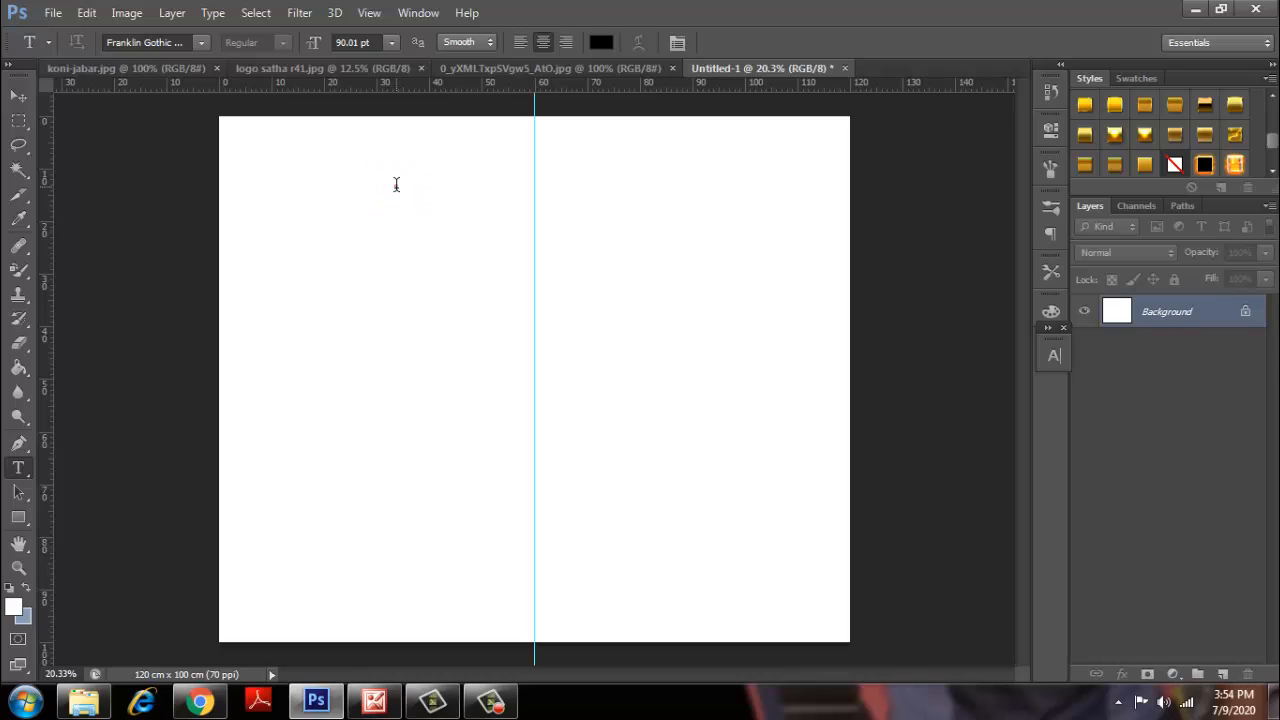
drag(435, 224, 455, 234)
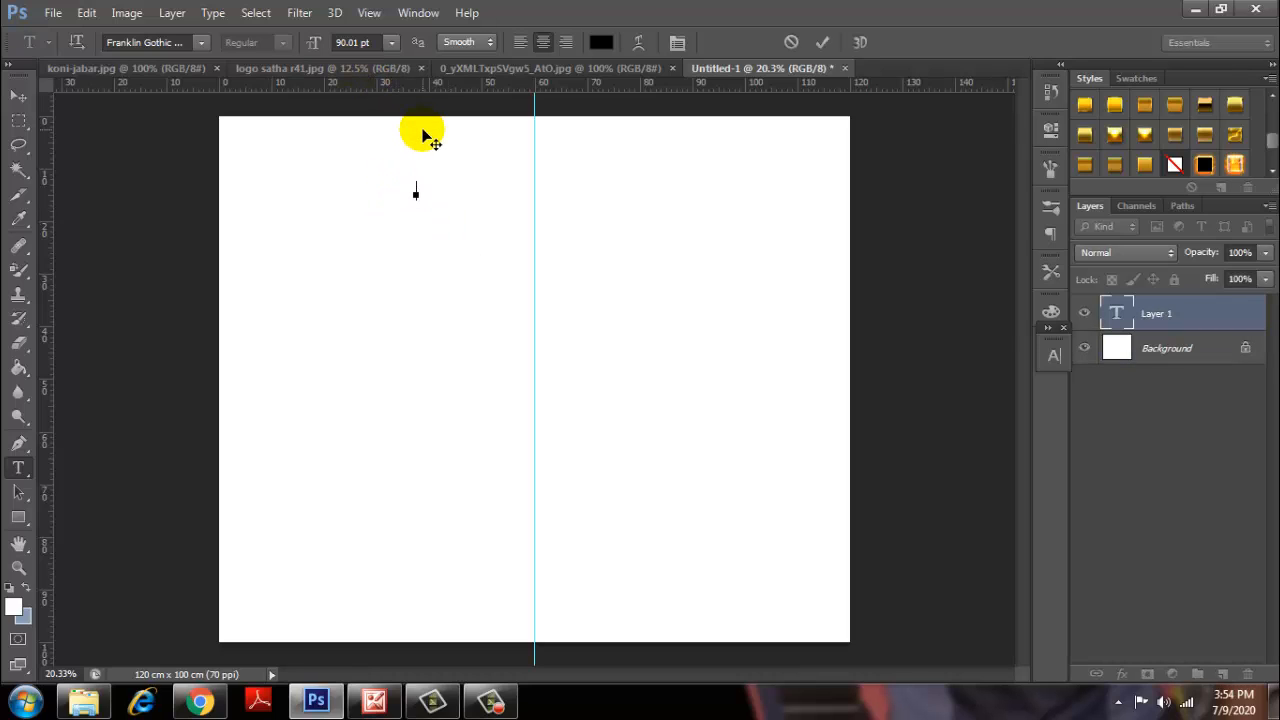
text(STRUKTUR)
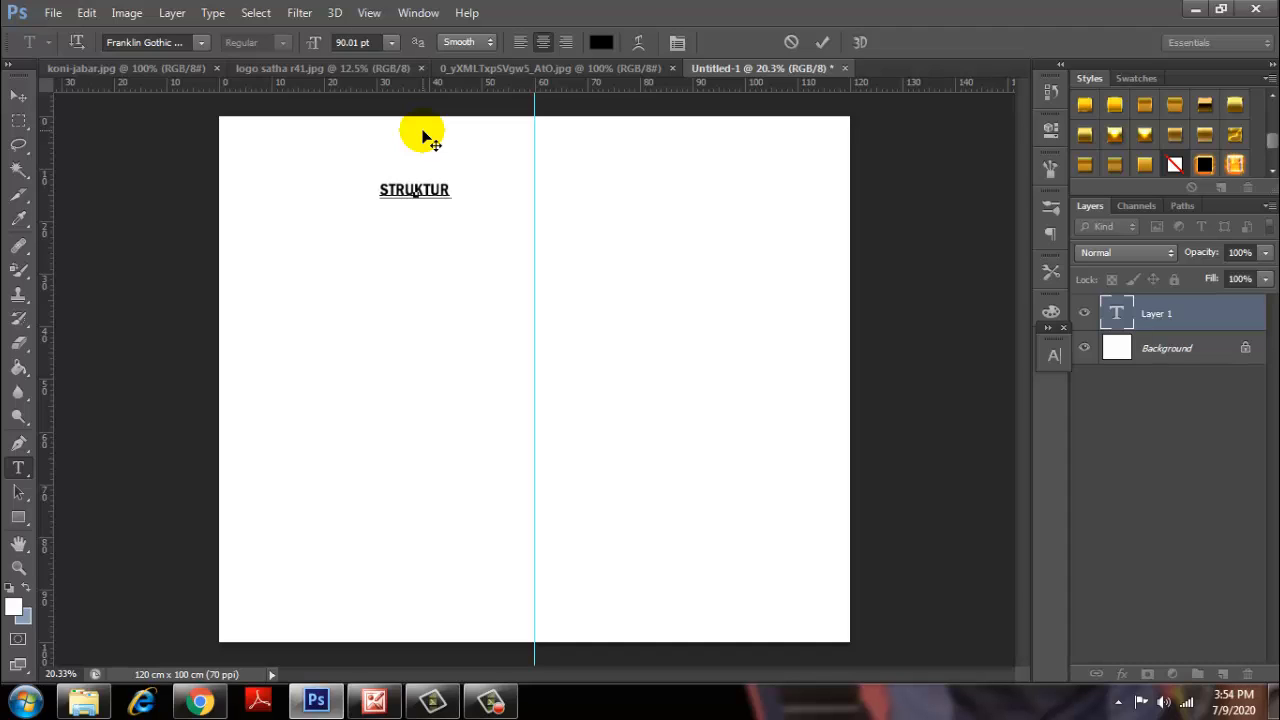
text( 0RGA)
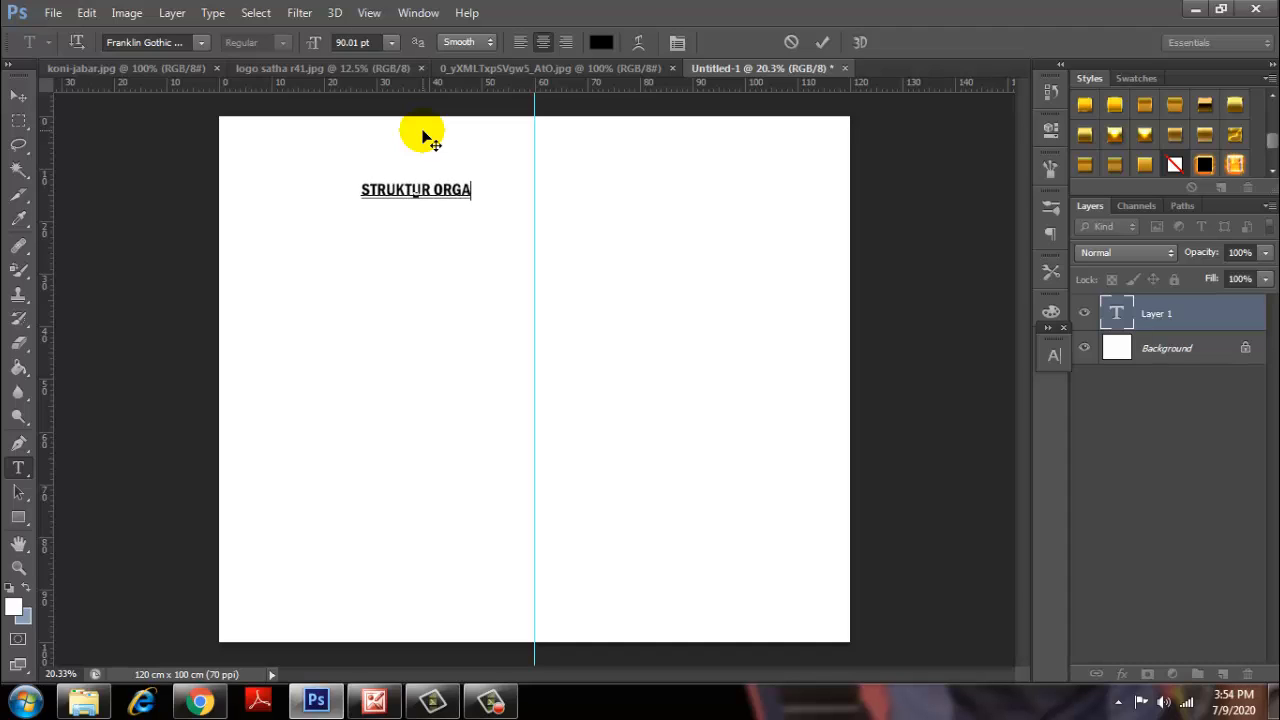
text(NISAI)
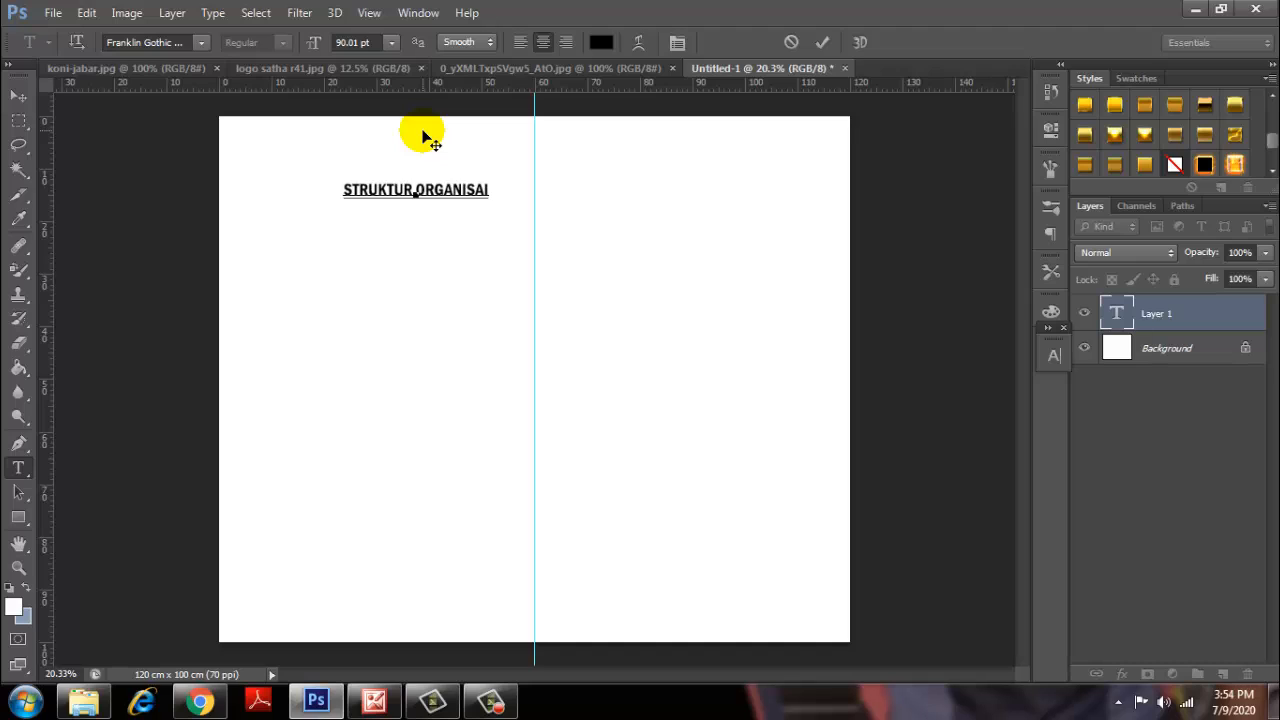
key(BackSpace)
text(SI )
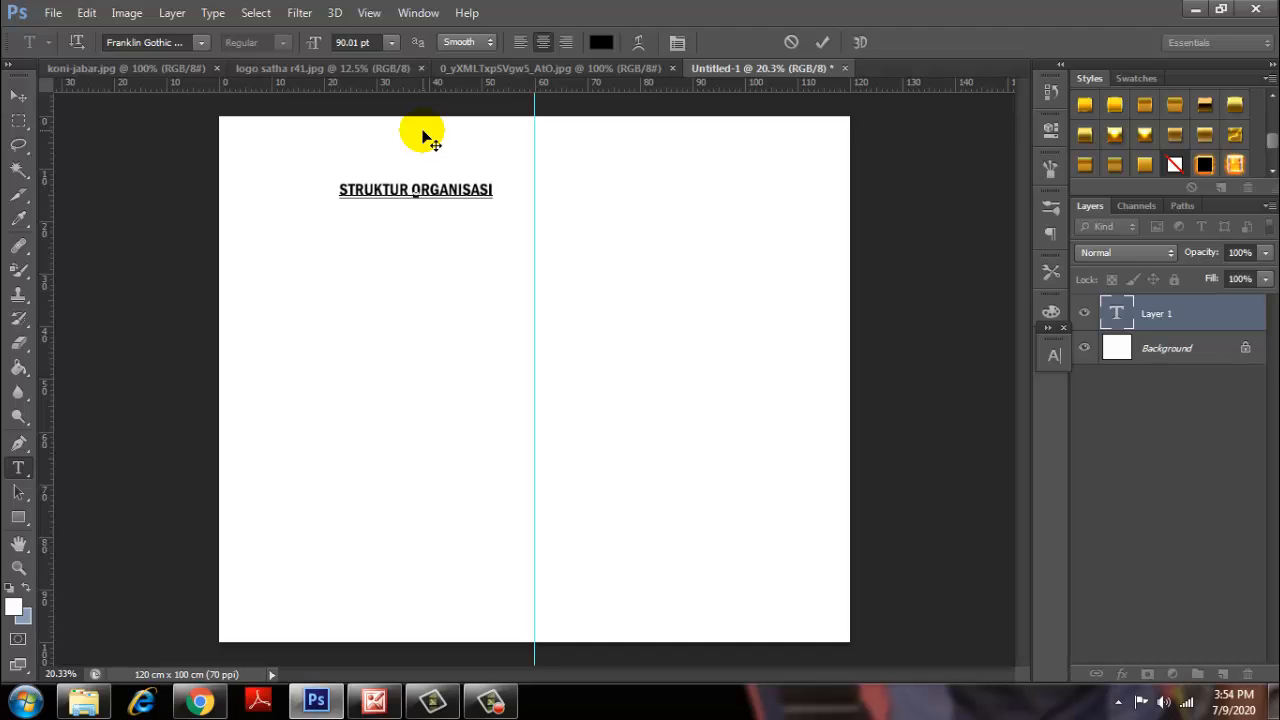
text(SEKOLAH NERD)
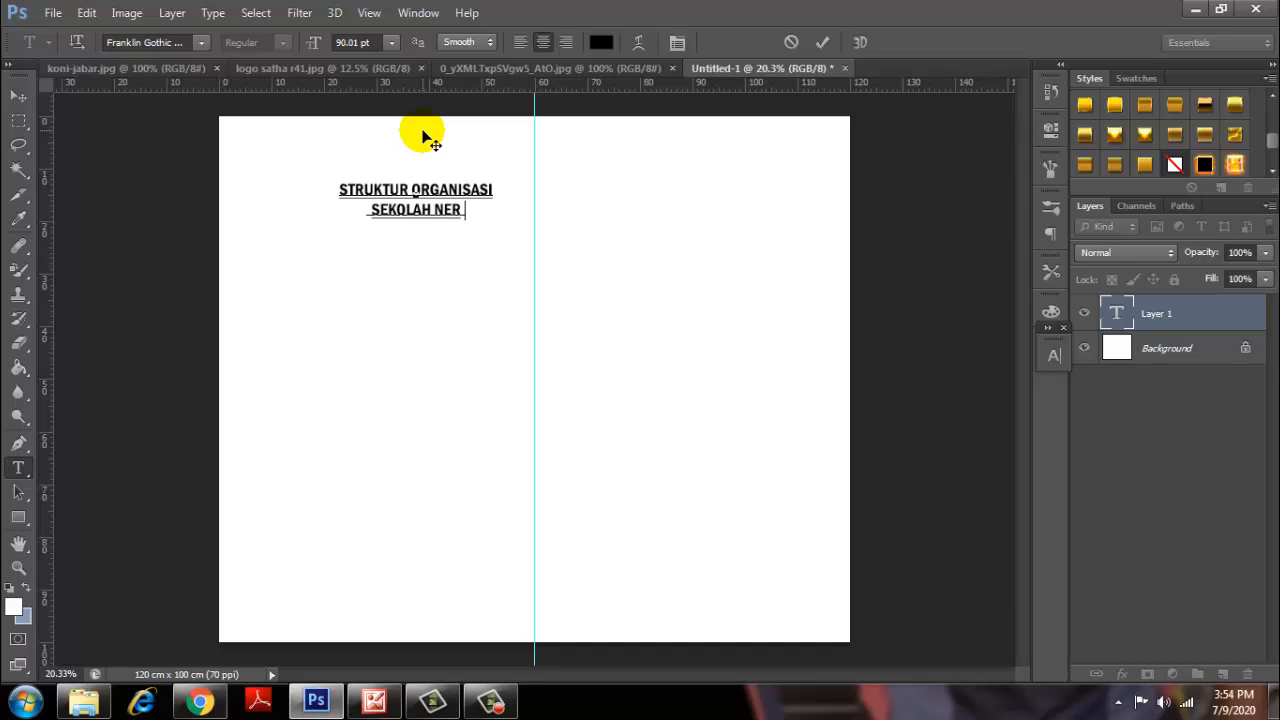
key(BackSpace)
key(BackSpace)
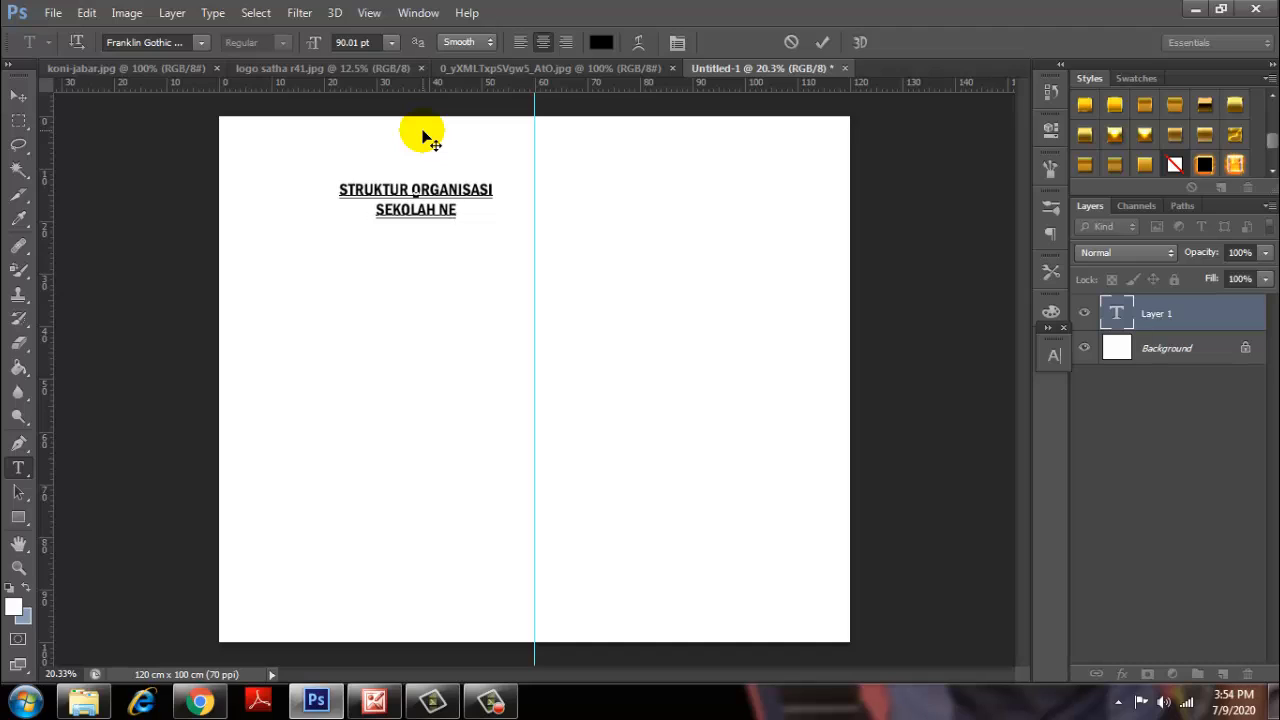
text(D)
key(BackSpace)
text(GRI 2 )
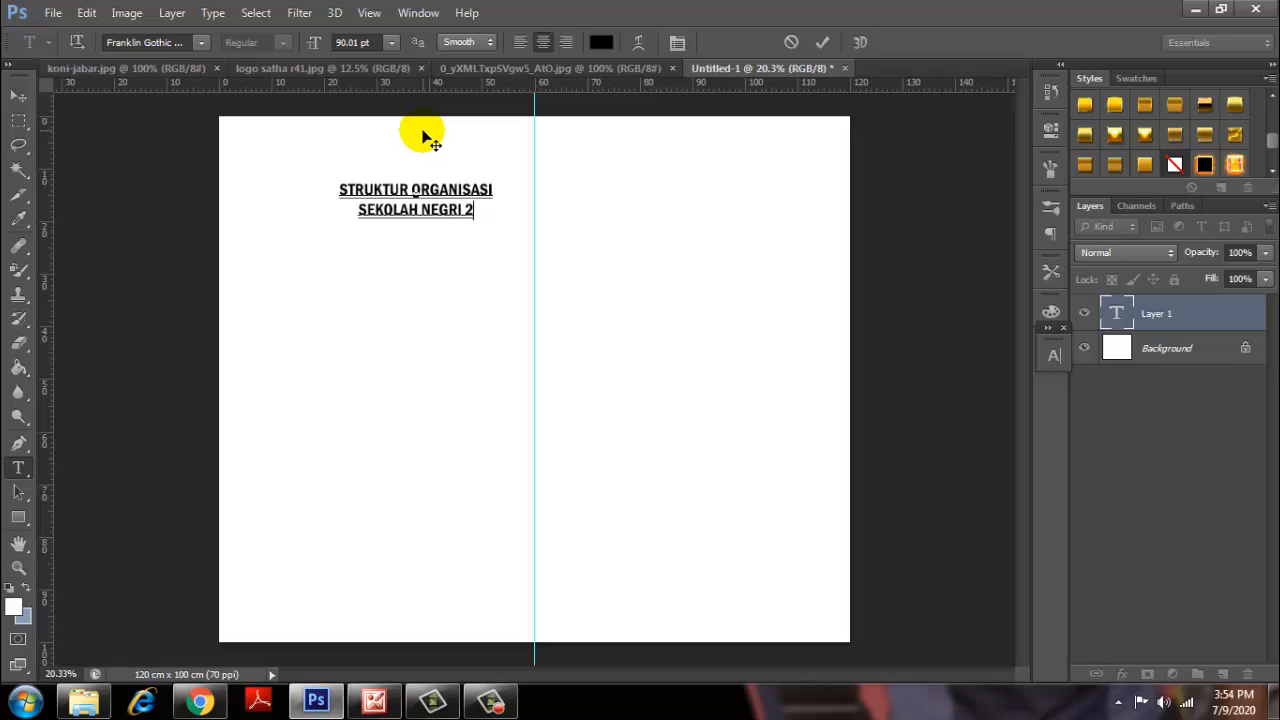
text(PH)
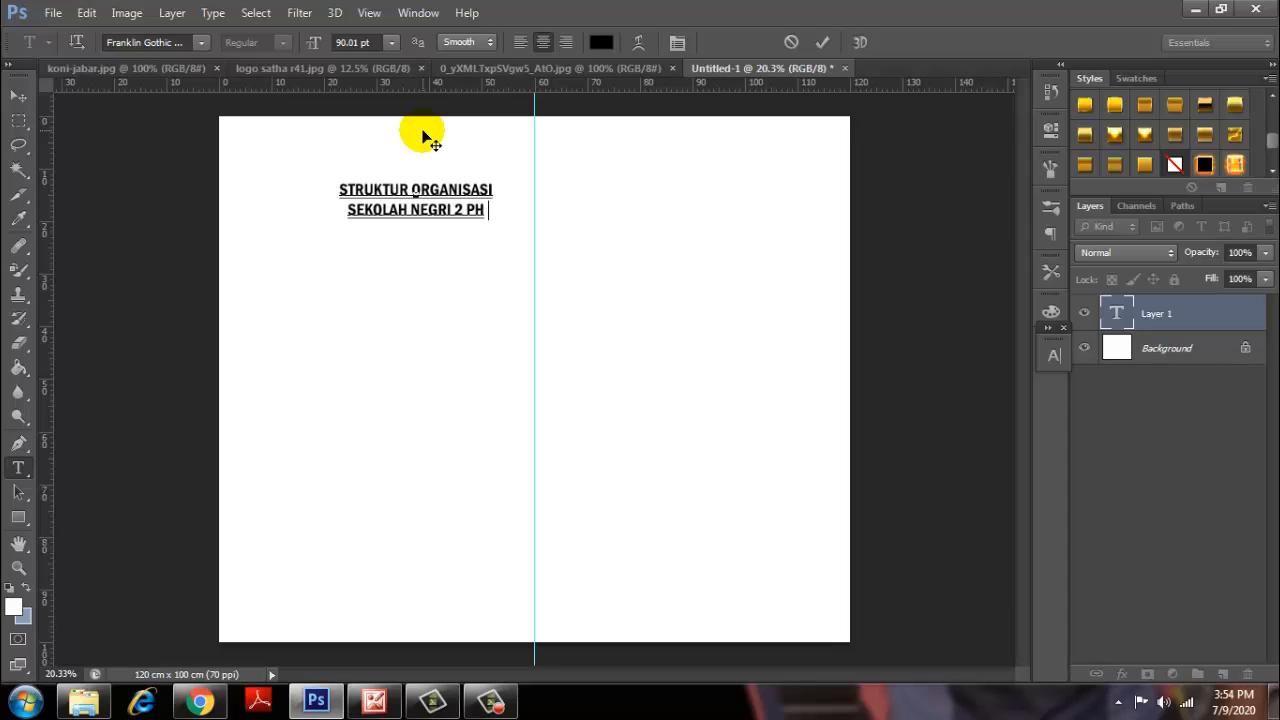
text(OTOSHOP)
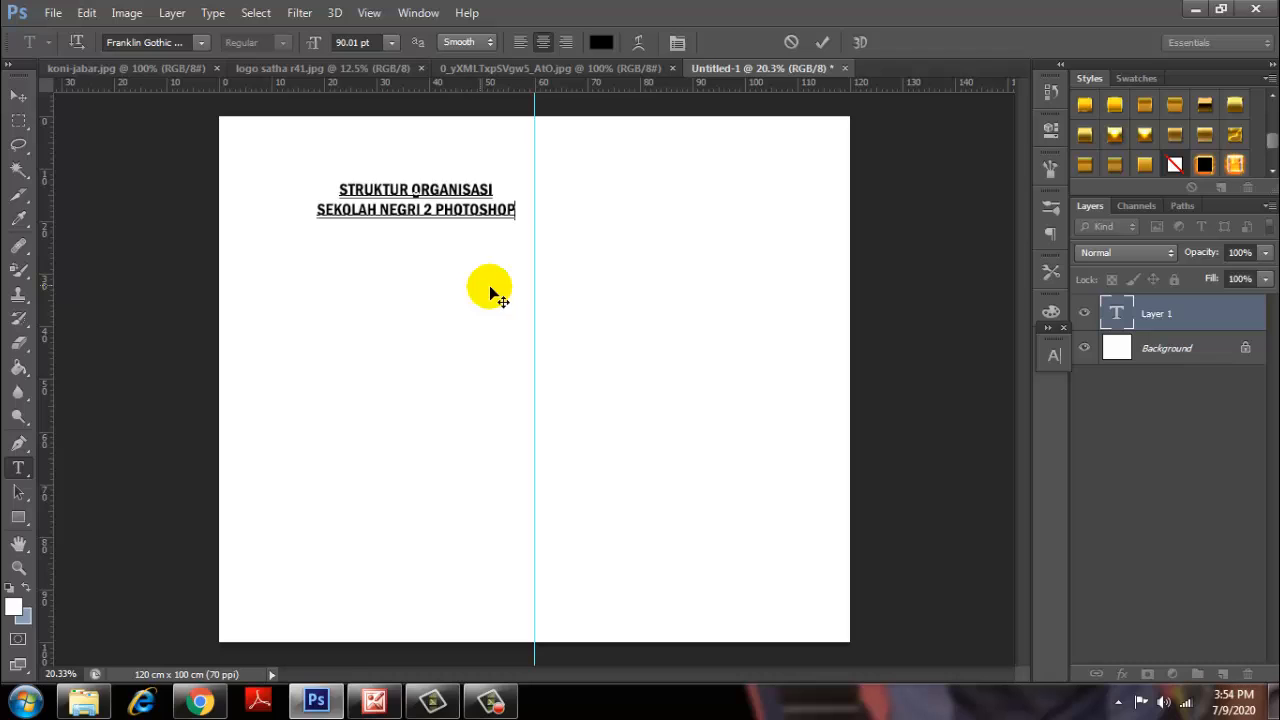
drag(520, 286, 598, 275)
drag(592, 198, 400, 168)
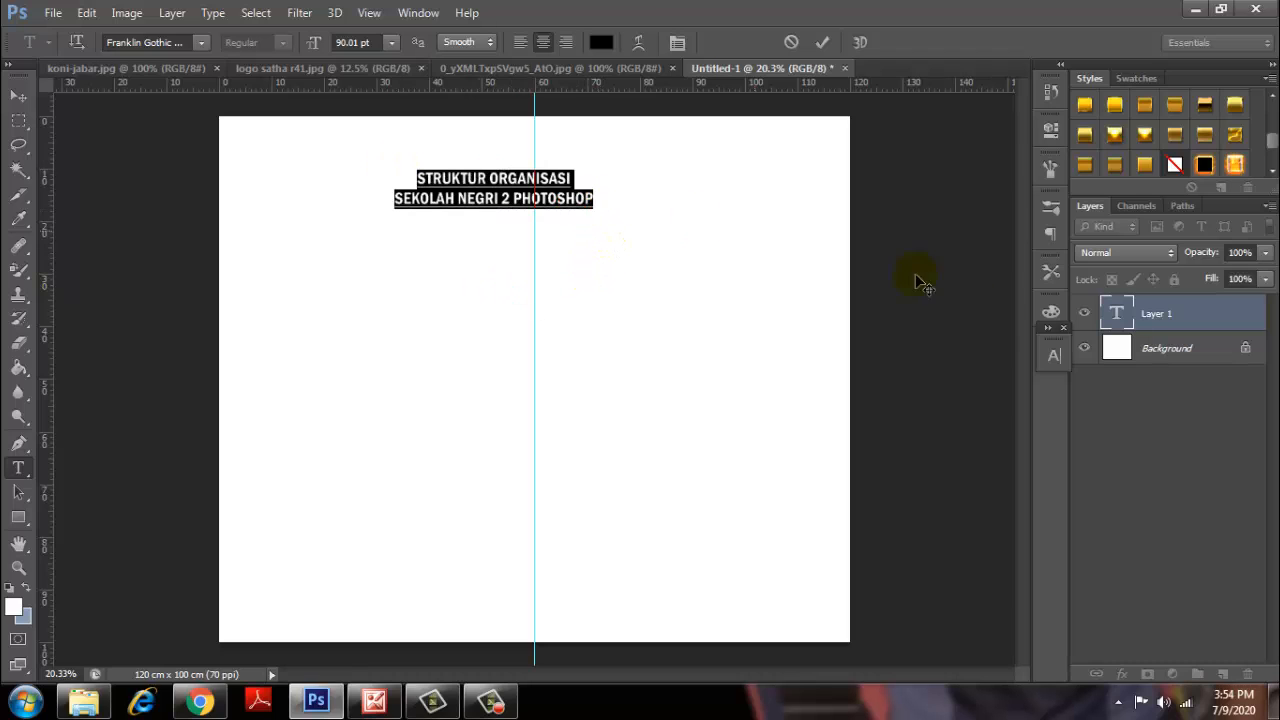
Enlarge the title to 135.01 pt, centre it on the vertical guide, and commit it.
click(1054, 355)
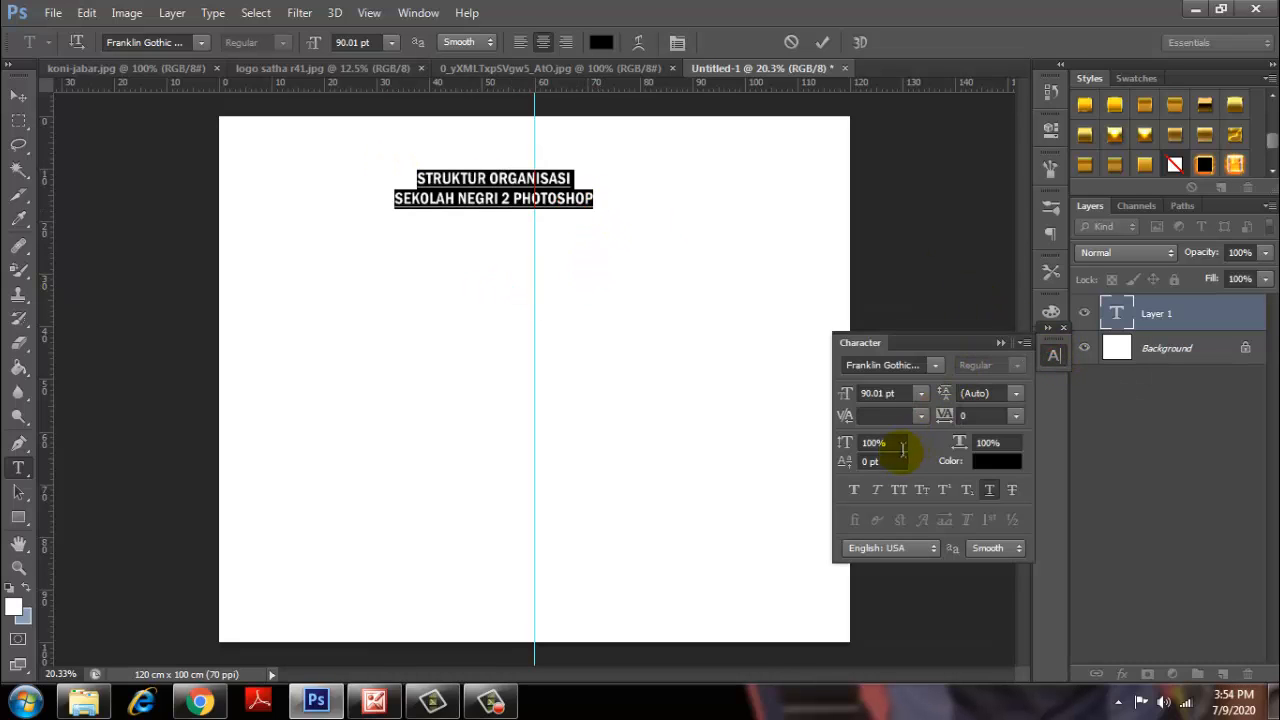
click(989, 489)
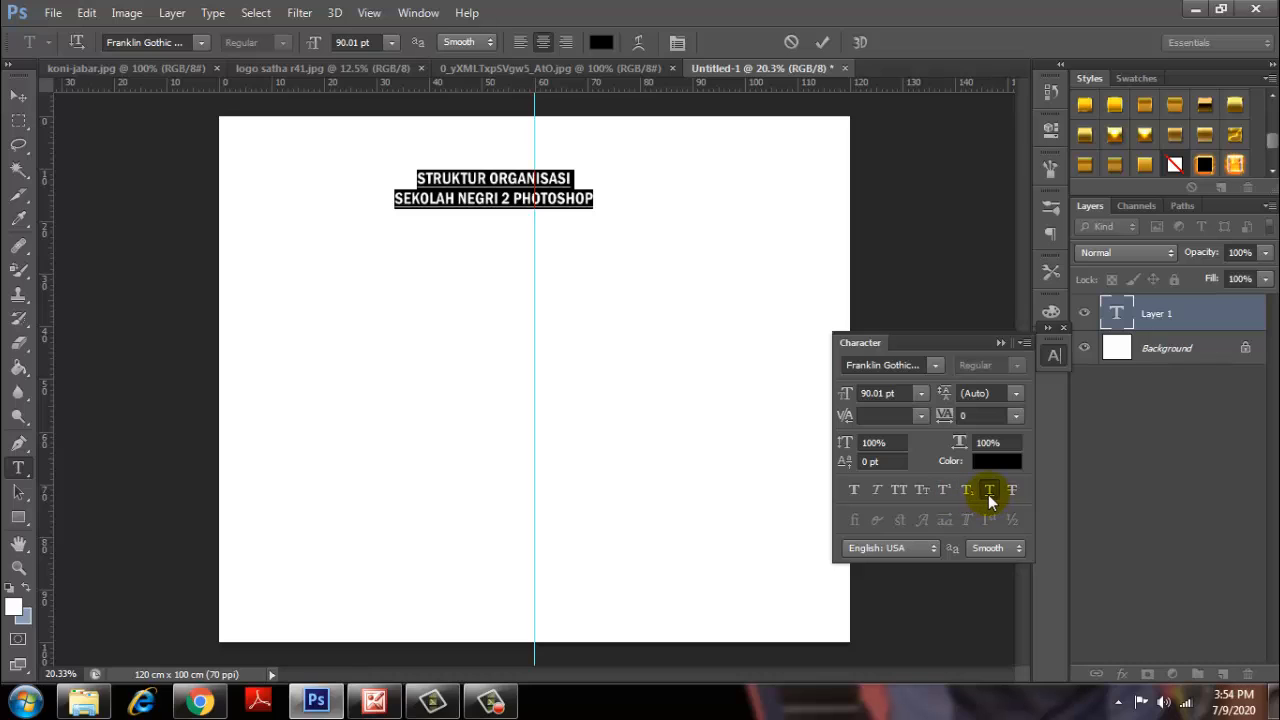
click(1001, 342)
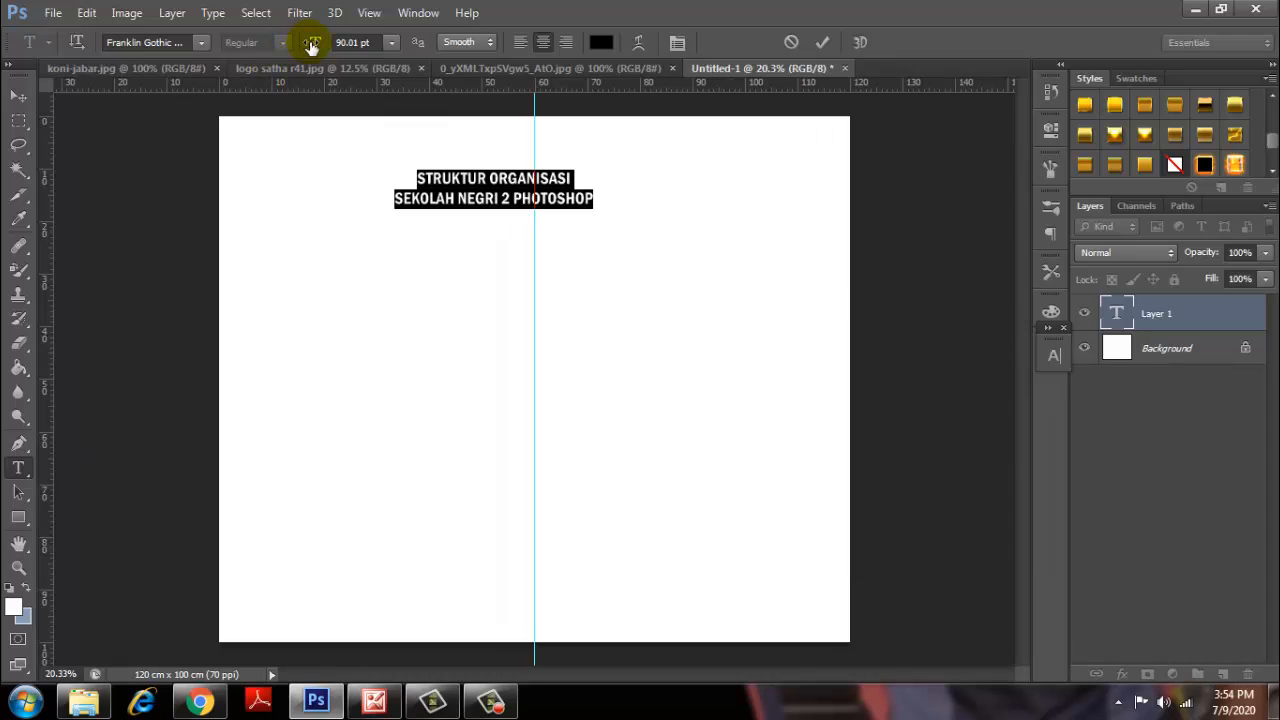
drag(312, 46, 354, 60)
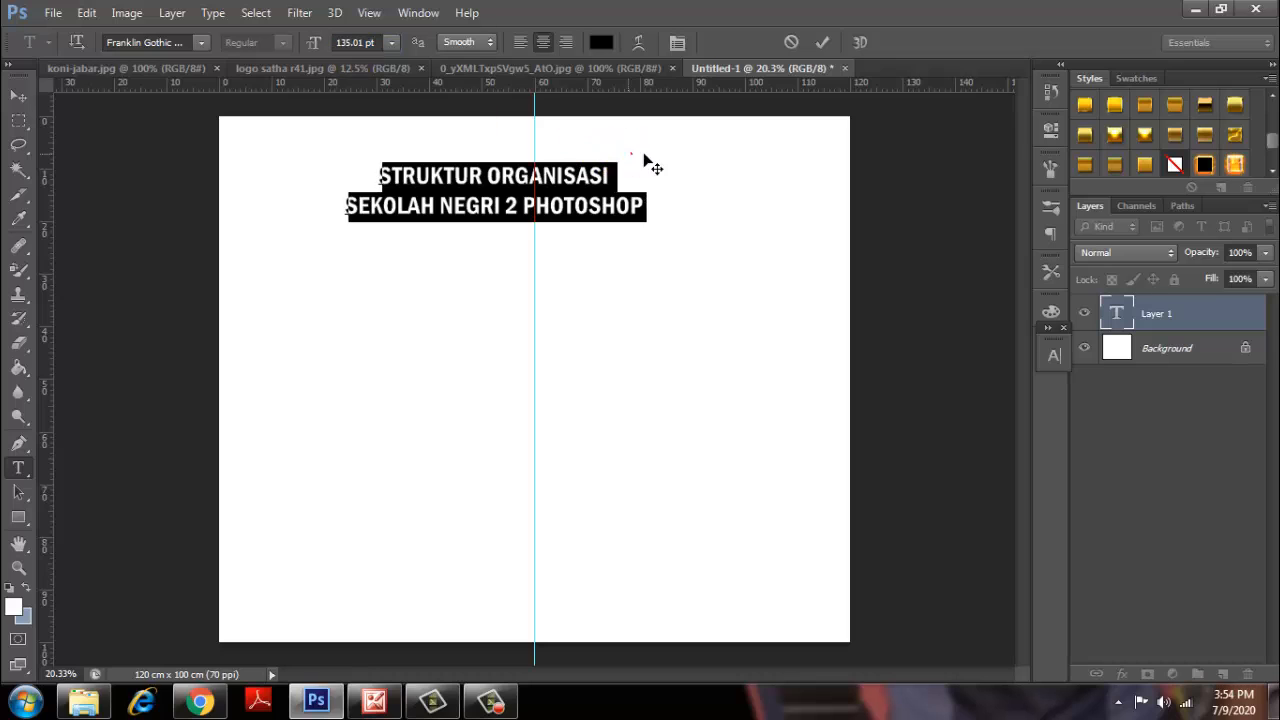
drag(633, 153, 667, 151)
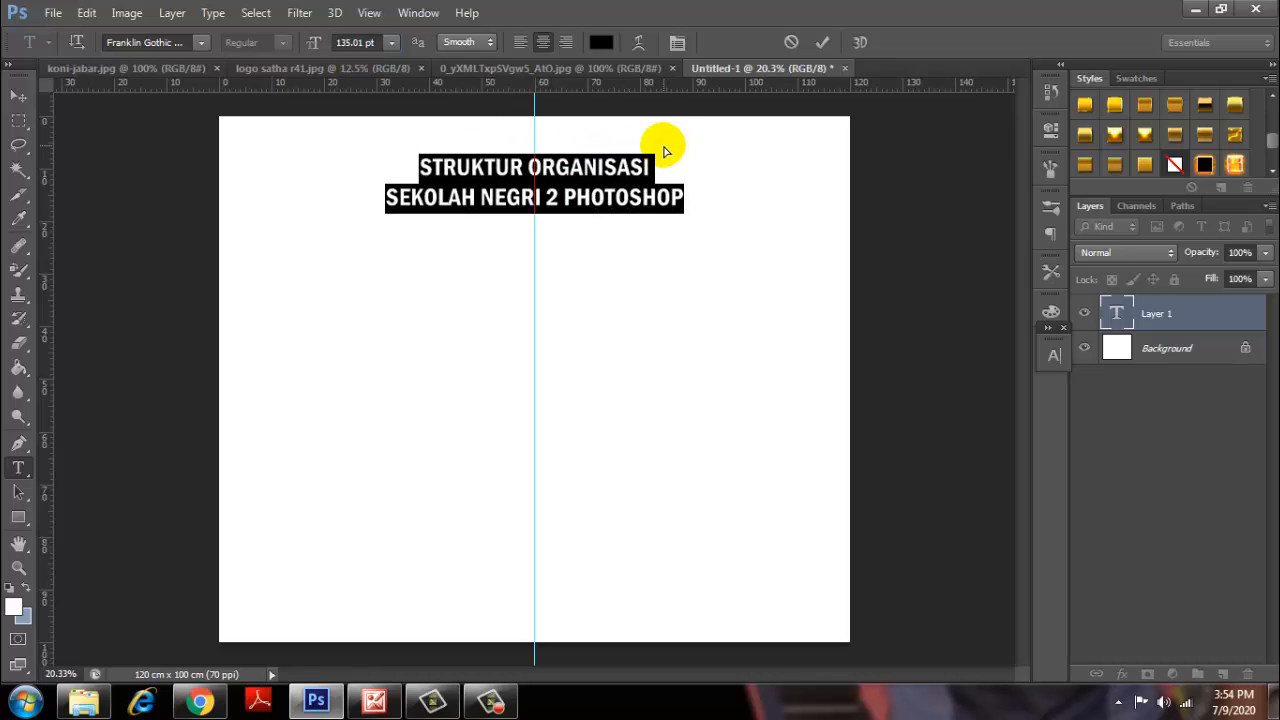
click(823, 43)
scroll(605, 222, up, 1)
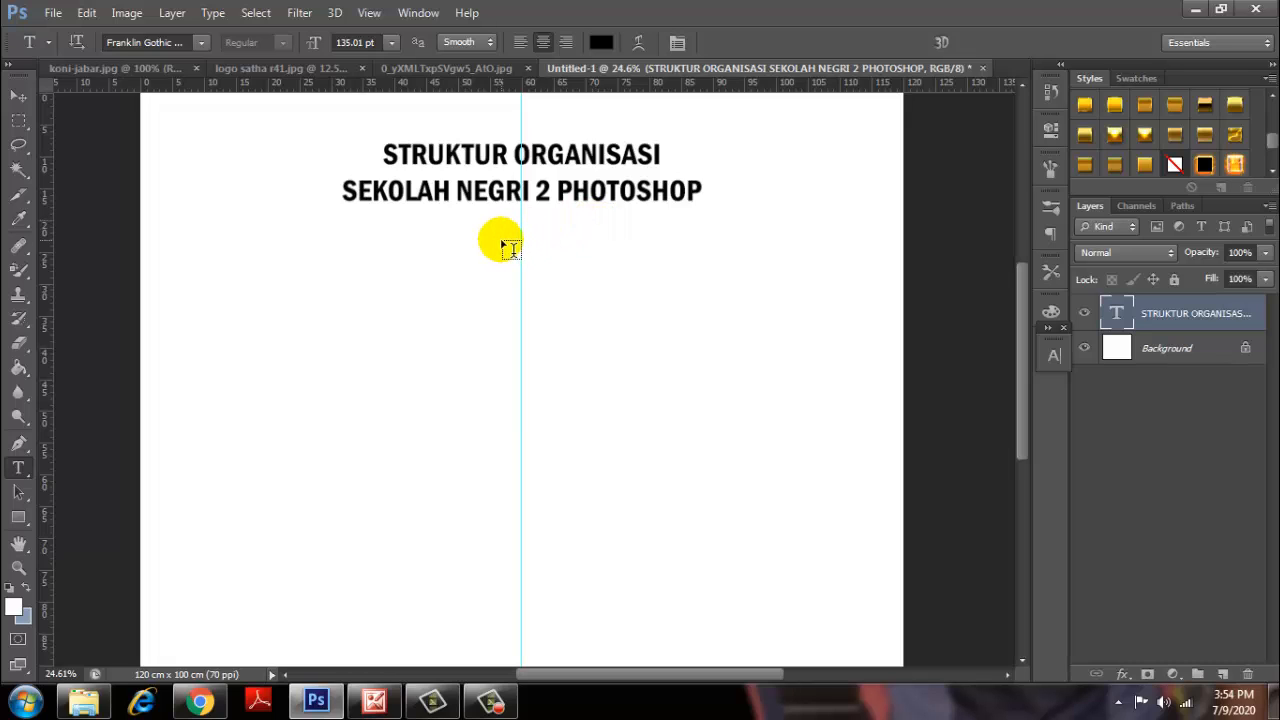
scroll(400, 280, up, 1)
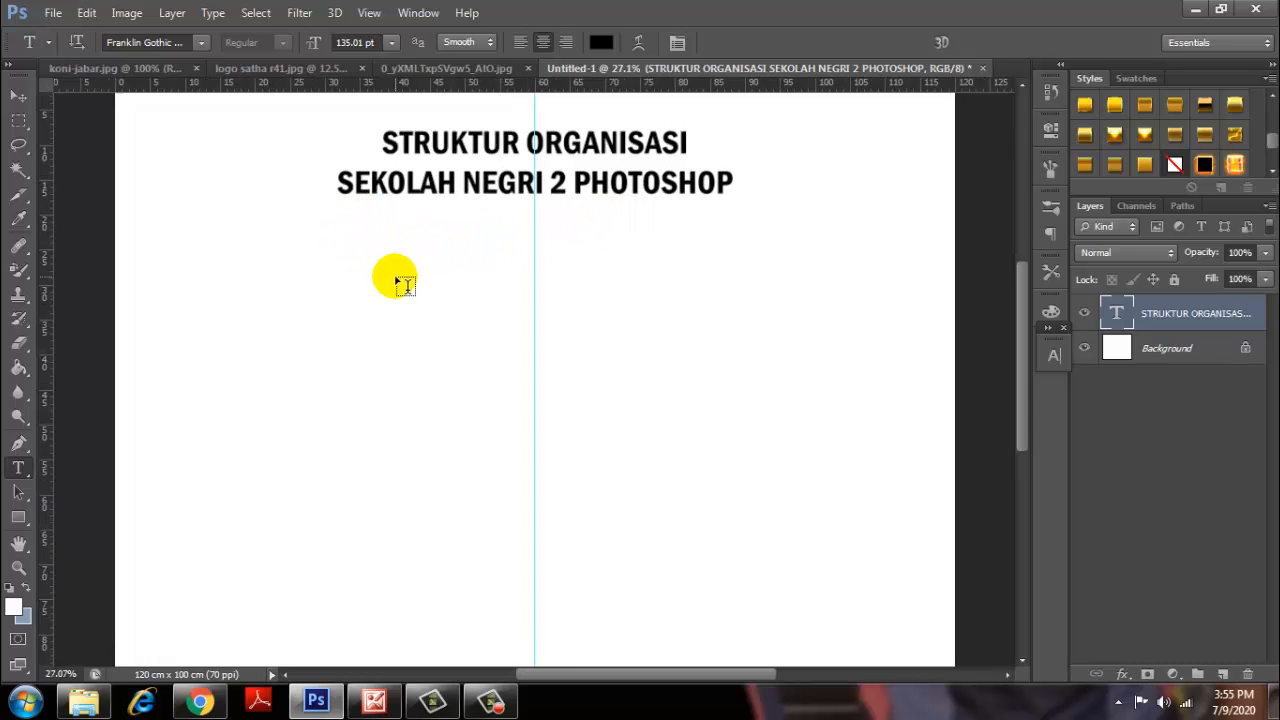
scroll(400, 283, up, 1)
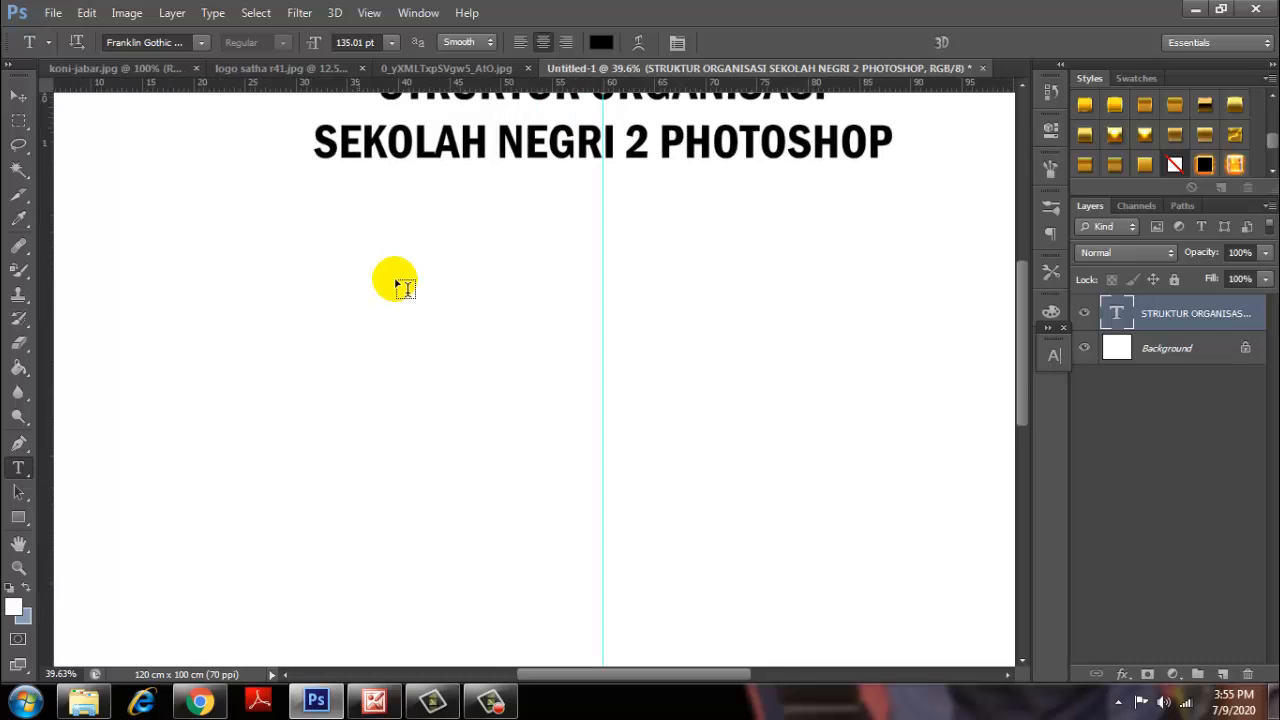
scroll(399, 288, up, 1)
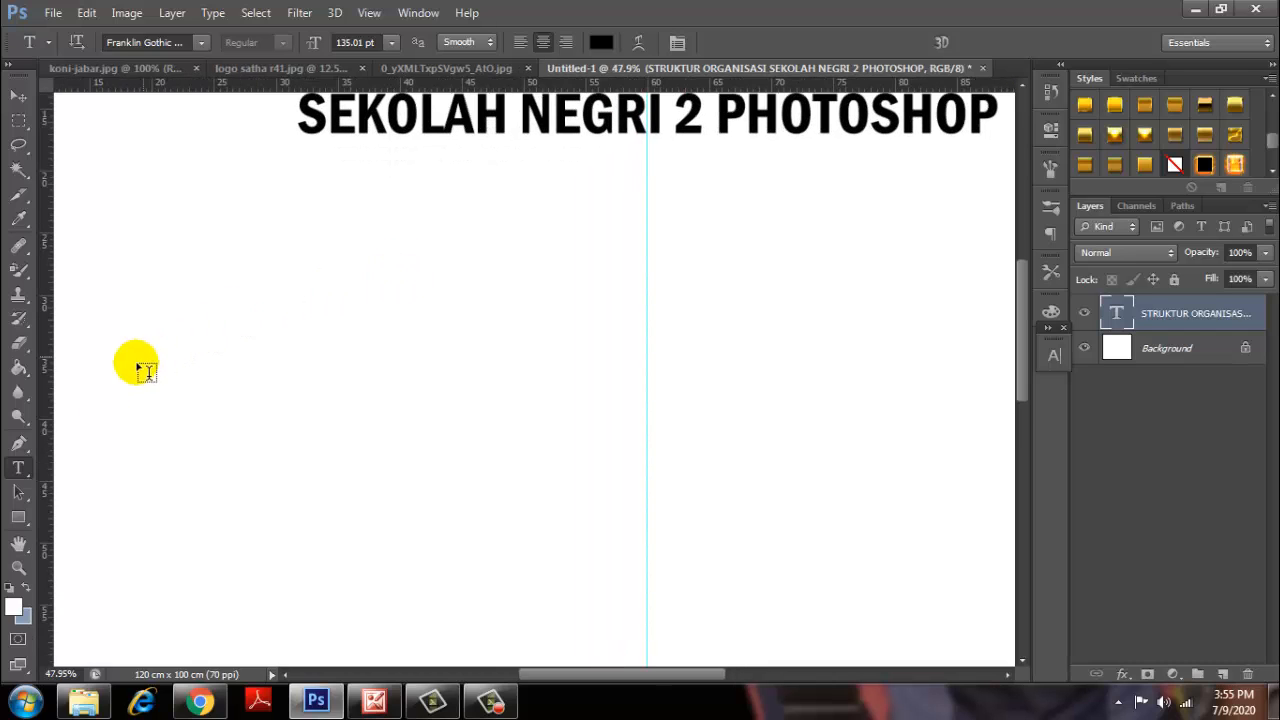
With the Rectangle Tool, enter a 4 cm width and 6 cm height for a new rectangle.
click(18, 517)
click(92, 514)
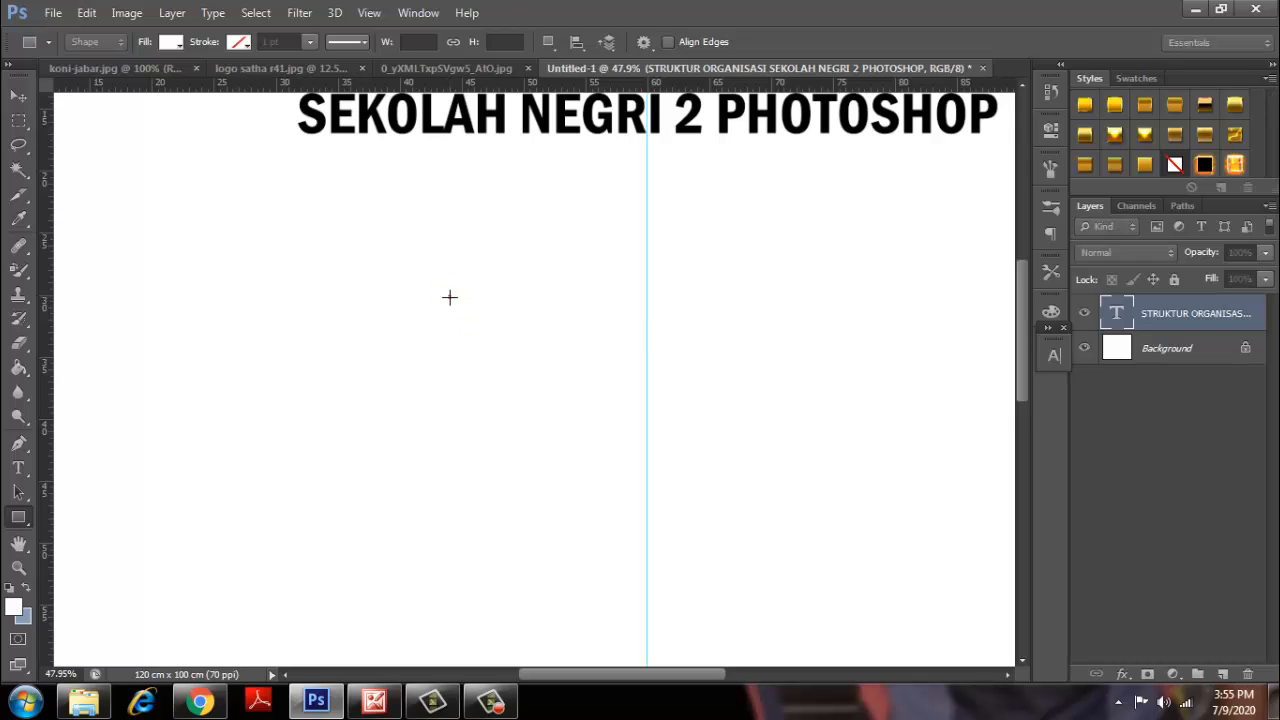
click(448, 296)
drag(646, 200, 486, 301)
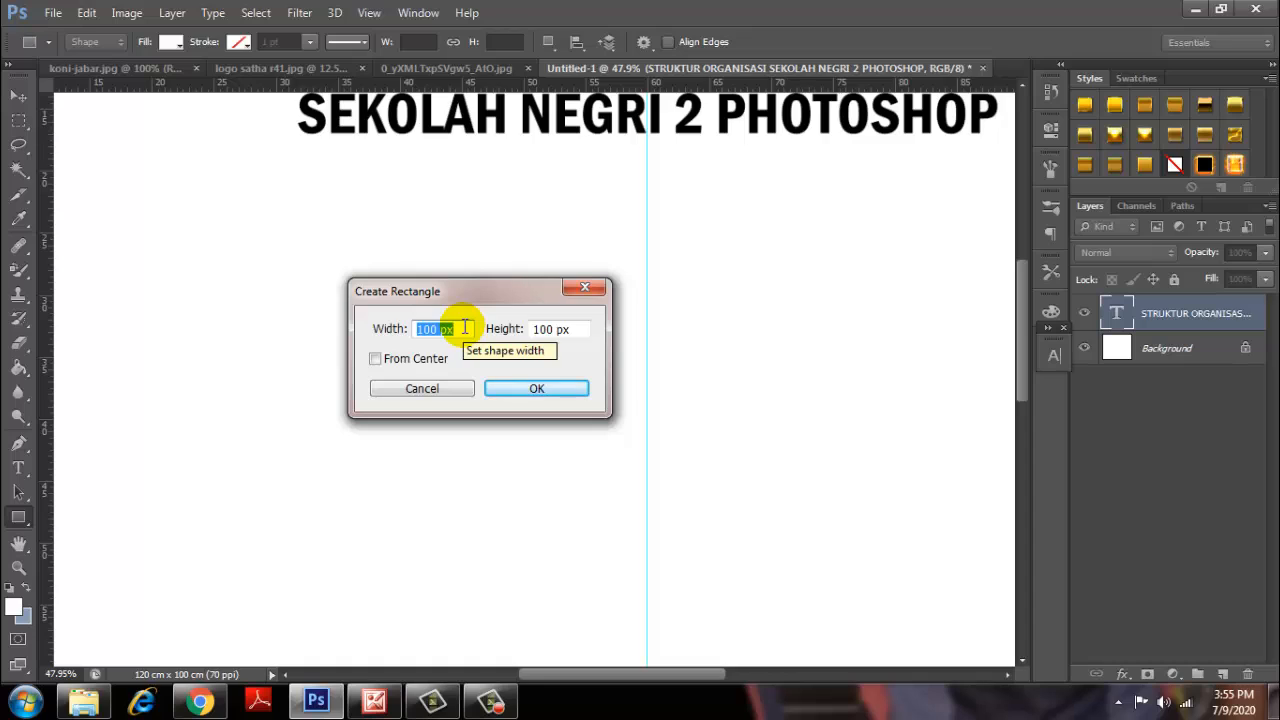
text(4)
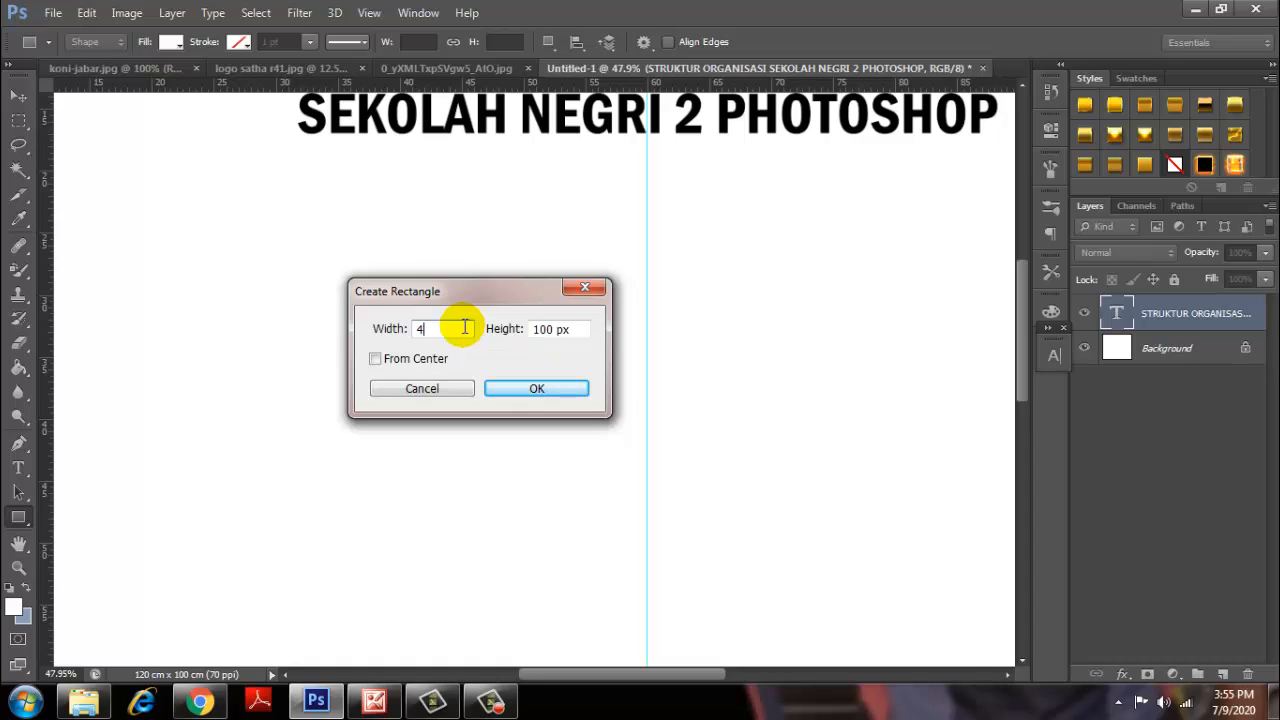
text( cm)
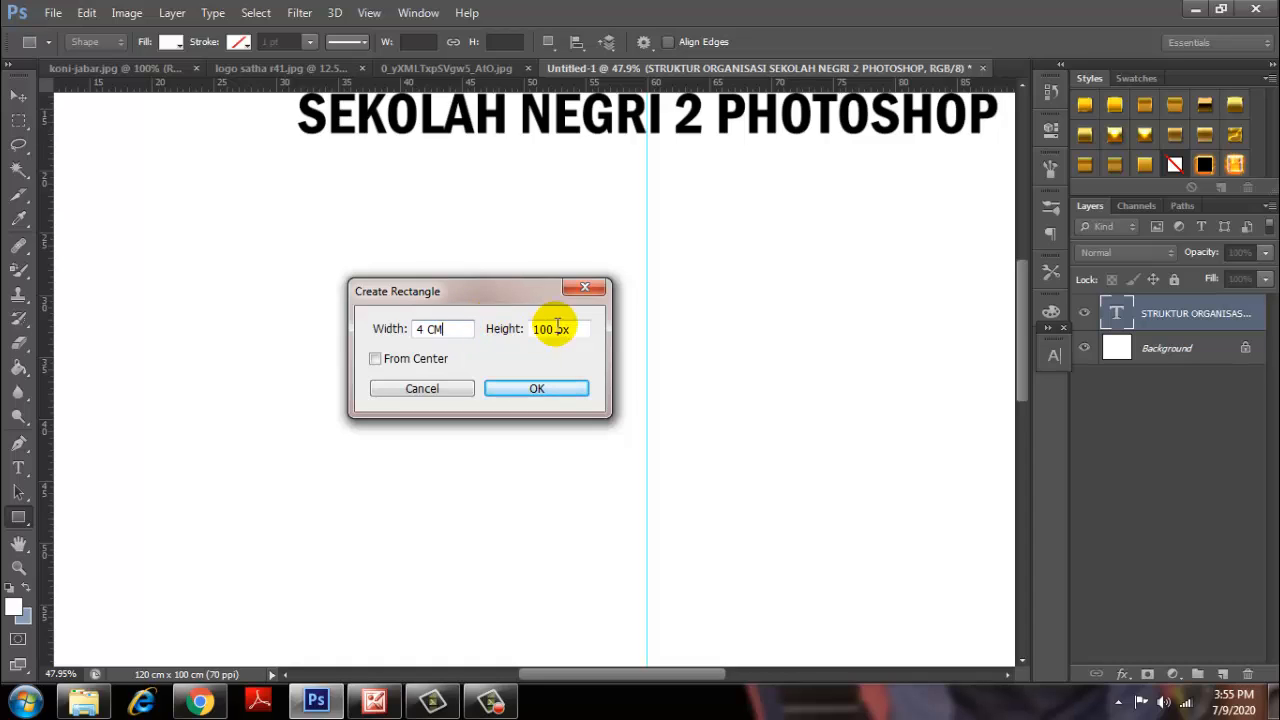
click(583, 331)
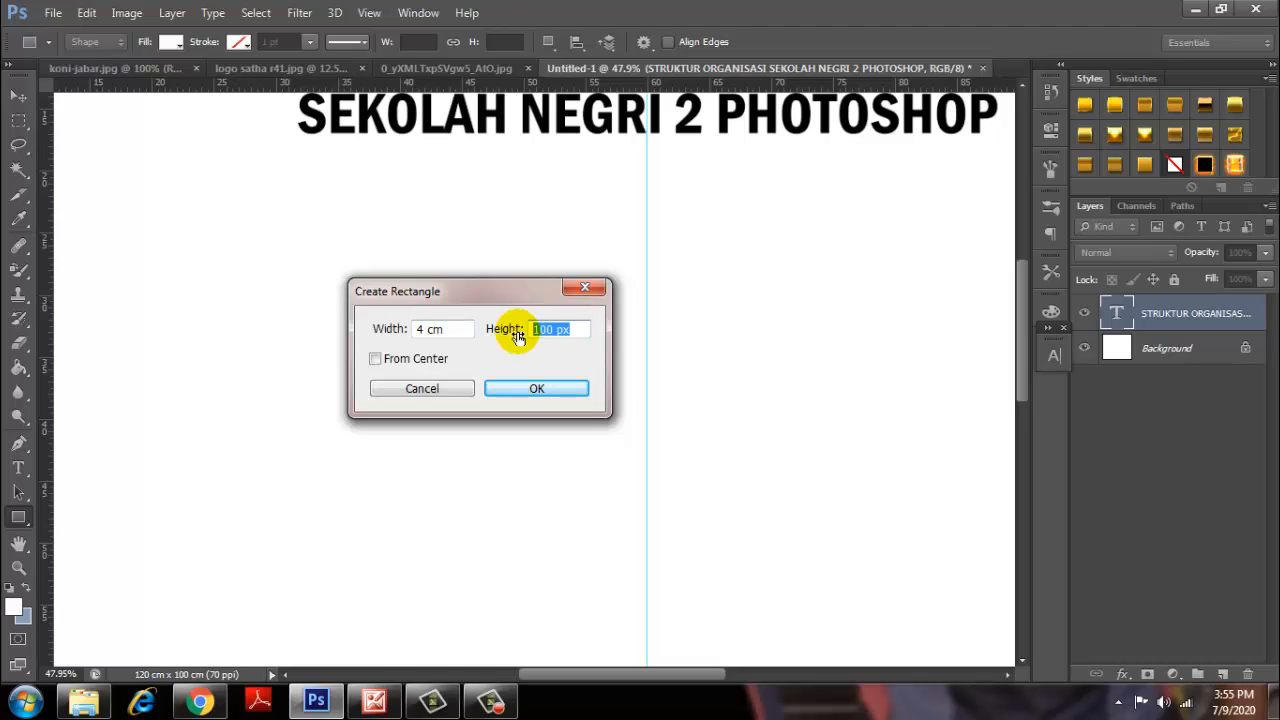
text(6 CM)
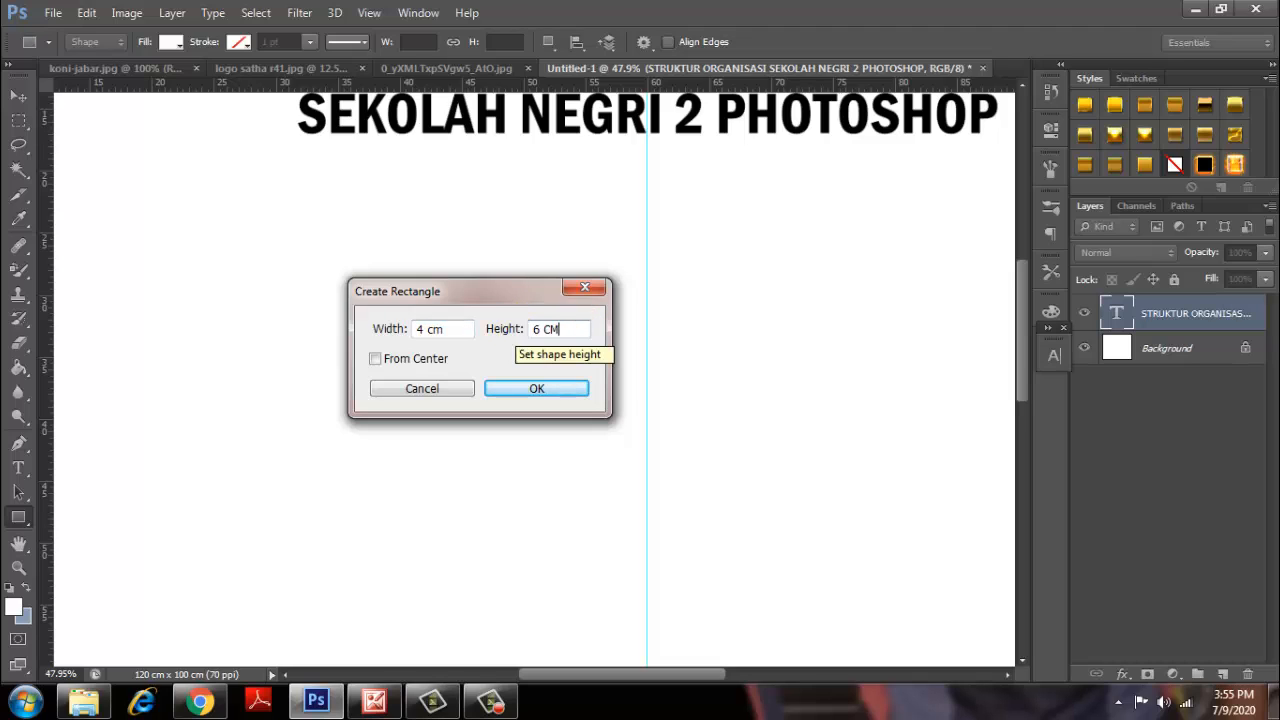
Create the 4 × 6 cm rectangle and move it up and to the left.
click(537, 389)
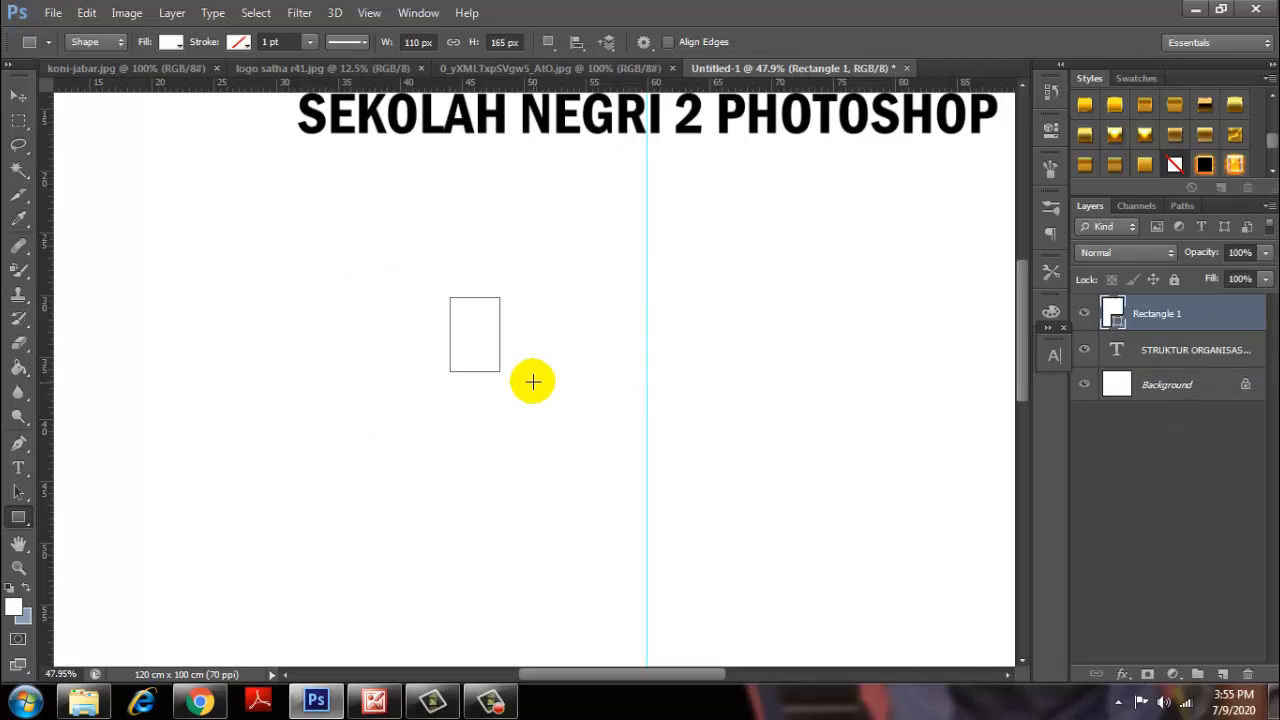
scroll(514, 371, down, 1)
scroll(449, 323, up, 2)
click(18, 96)
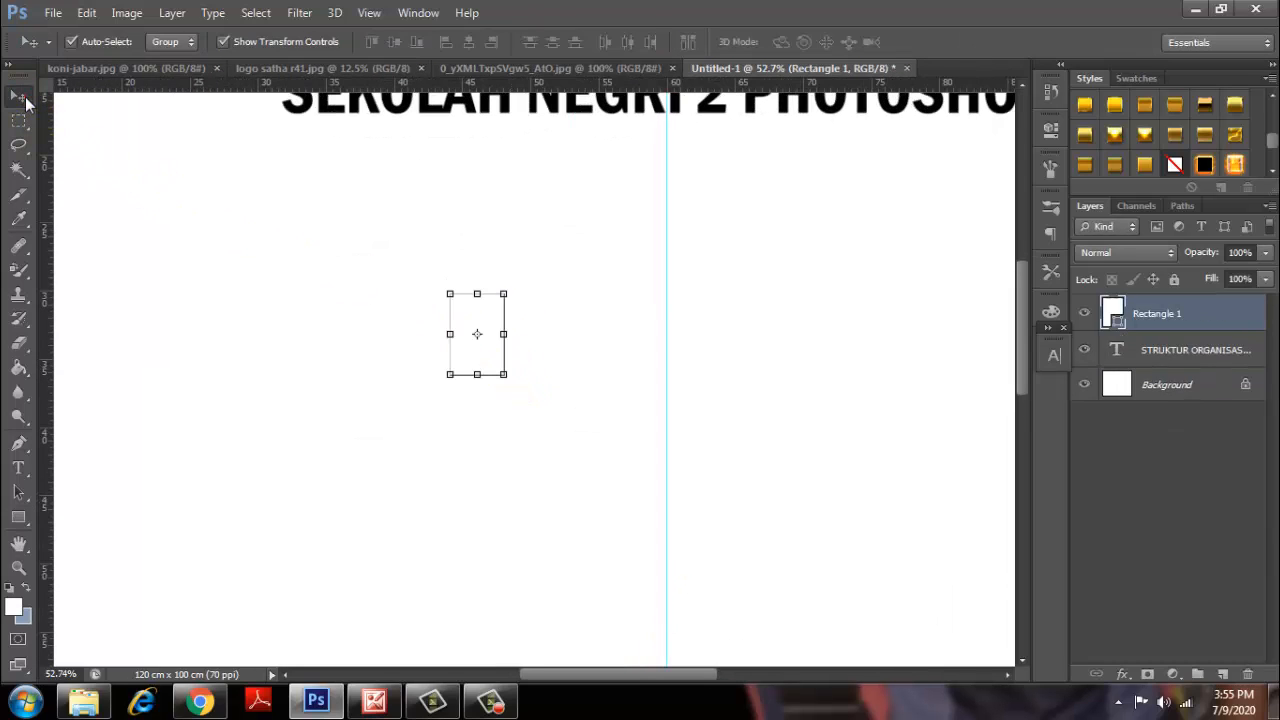
drag(489, 312, 407, 299)
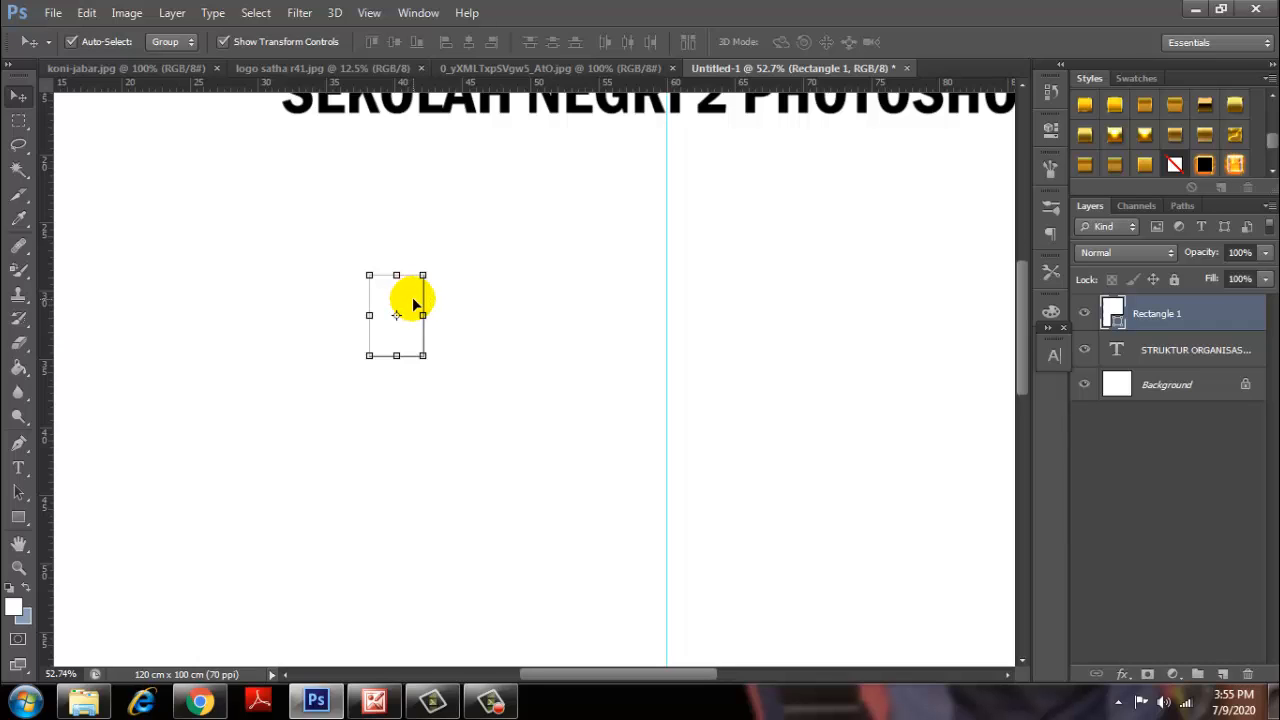
Fill the rectangle with green and shift it further up and left.
click(18, 517)
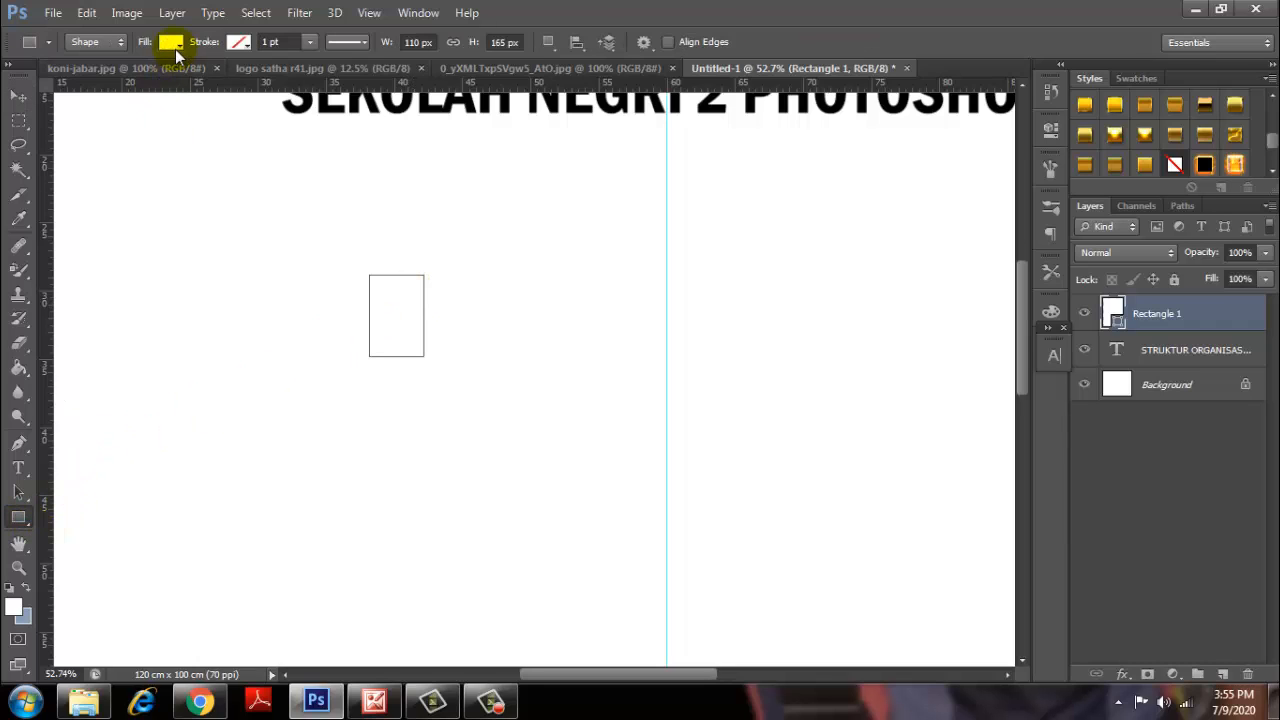
click(171, 44)
click(106, 159)
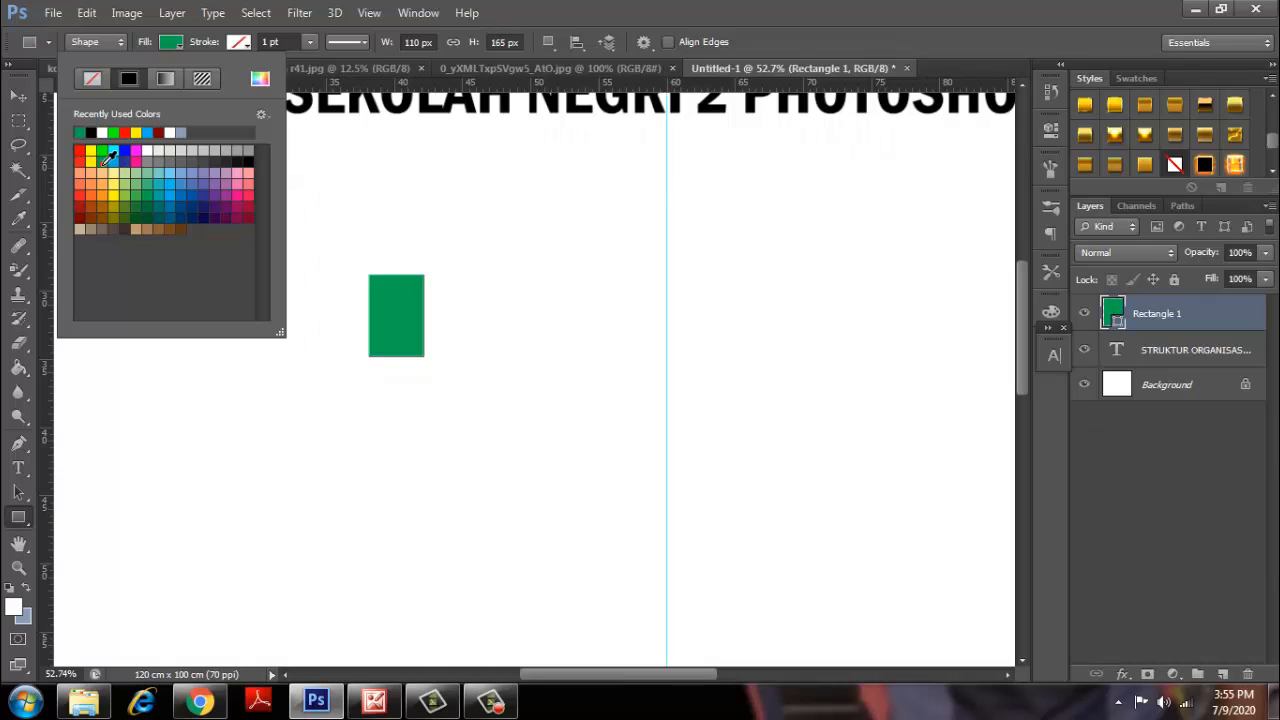
click(18, 97)
scroll(428, 289, down, 1)
scroll(429, 289, up, 1)
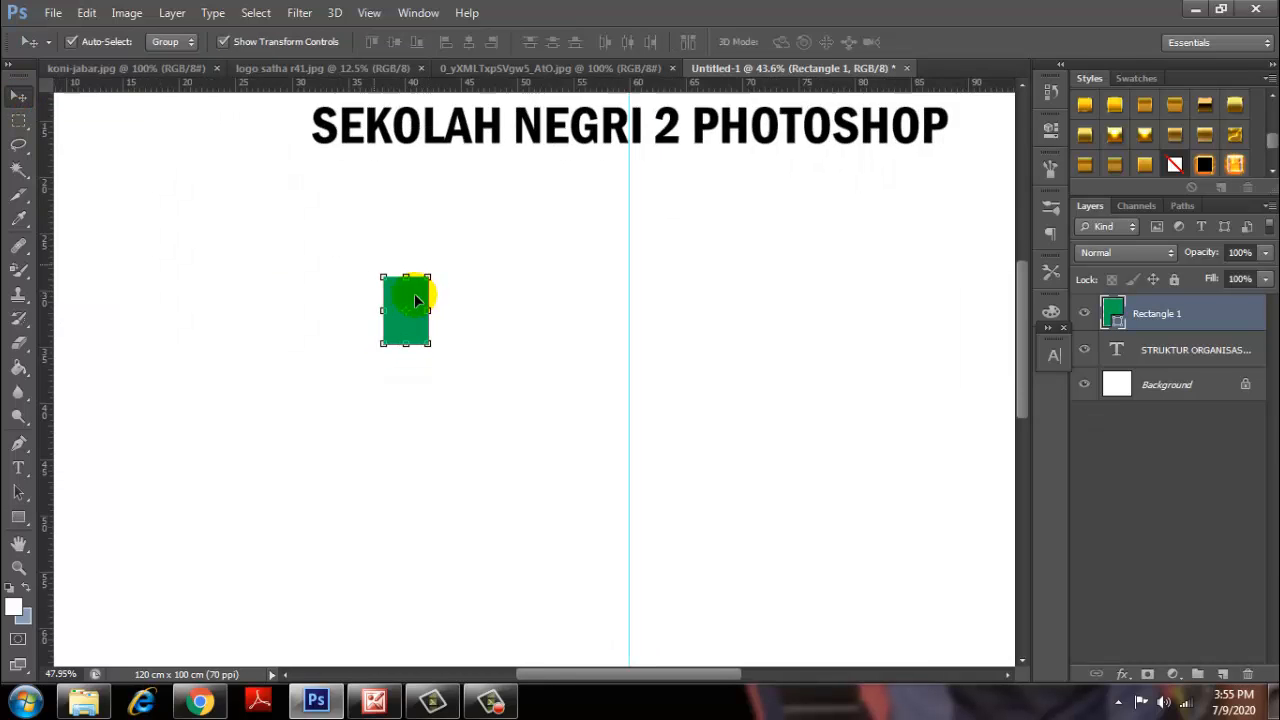
drag(420, 291, 349, 258)
scroll(347, 265, up, 1)
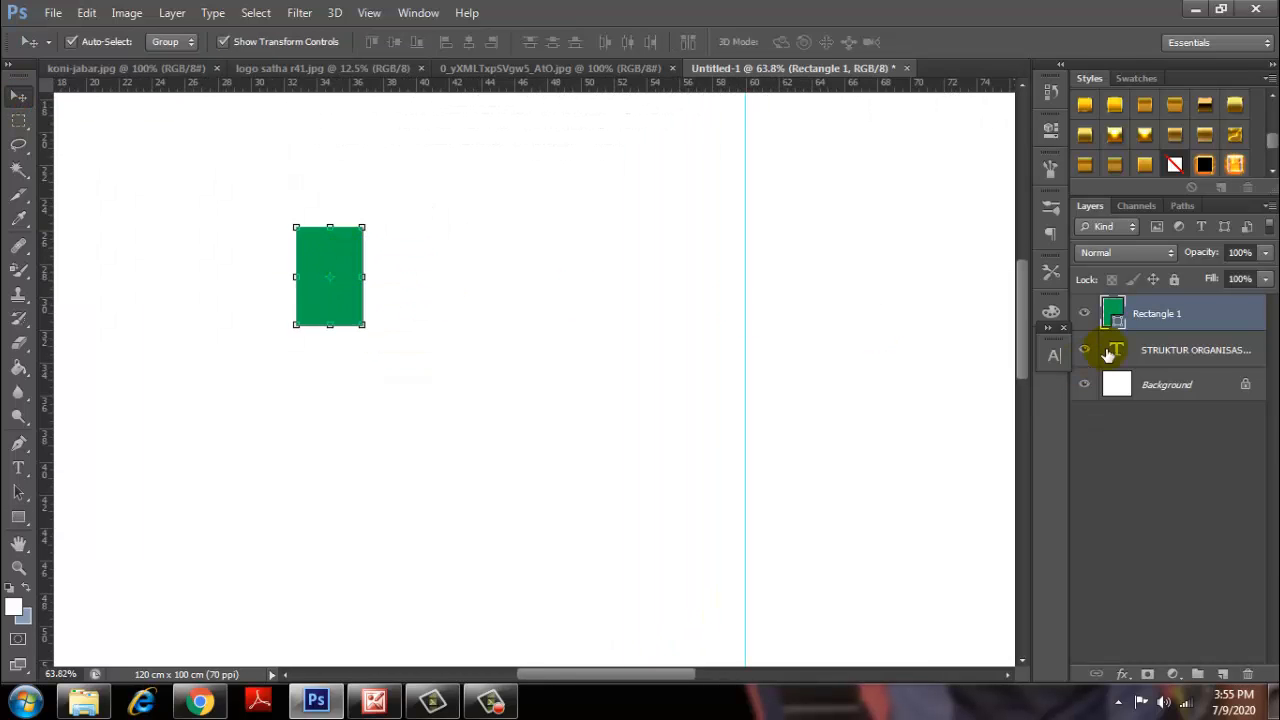
Duplicate Rectangle 1, then stretch the original into a wide 625 px bar.
right_click(1165, 318)
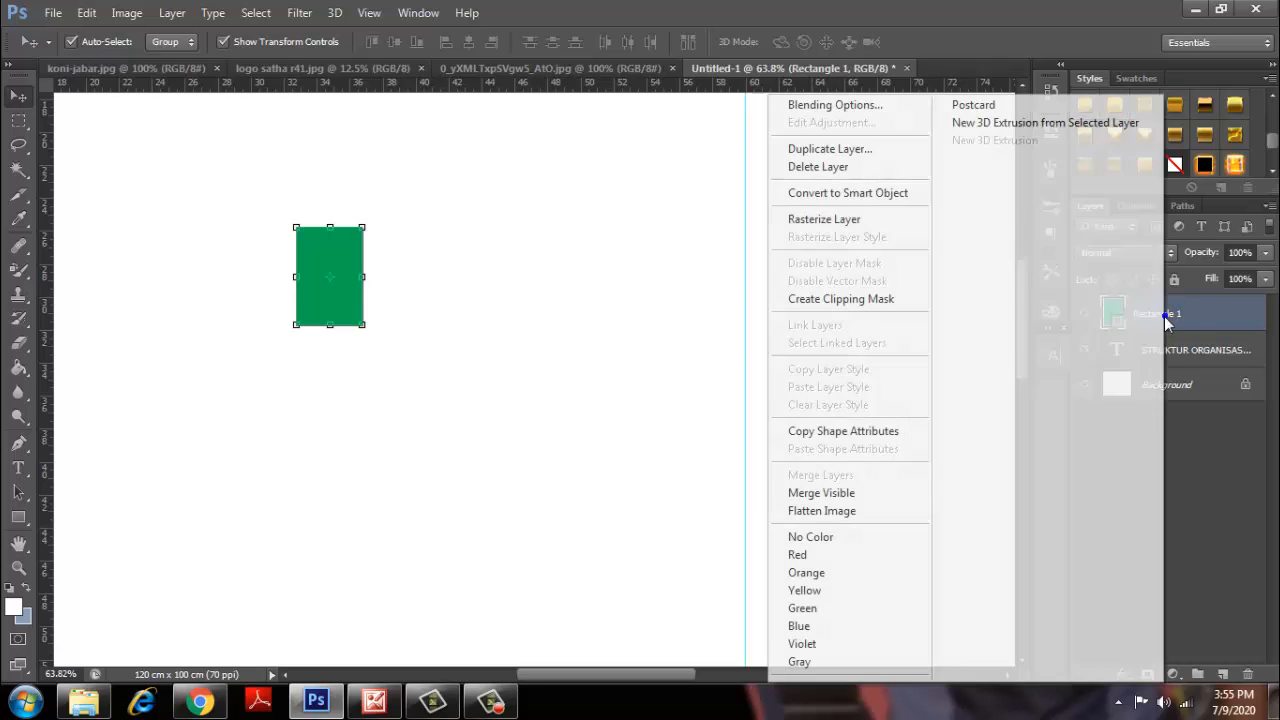
click(850, 156)
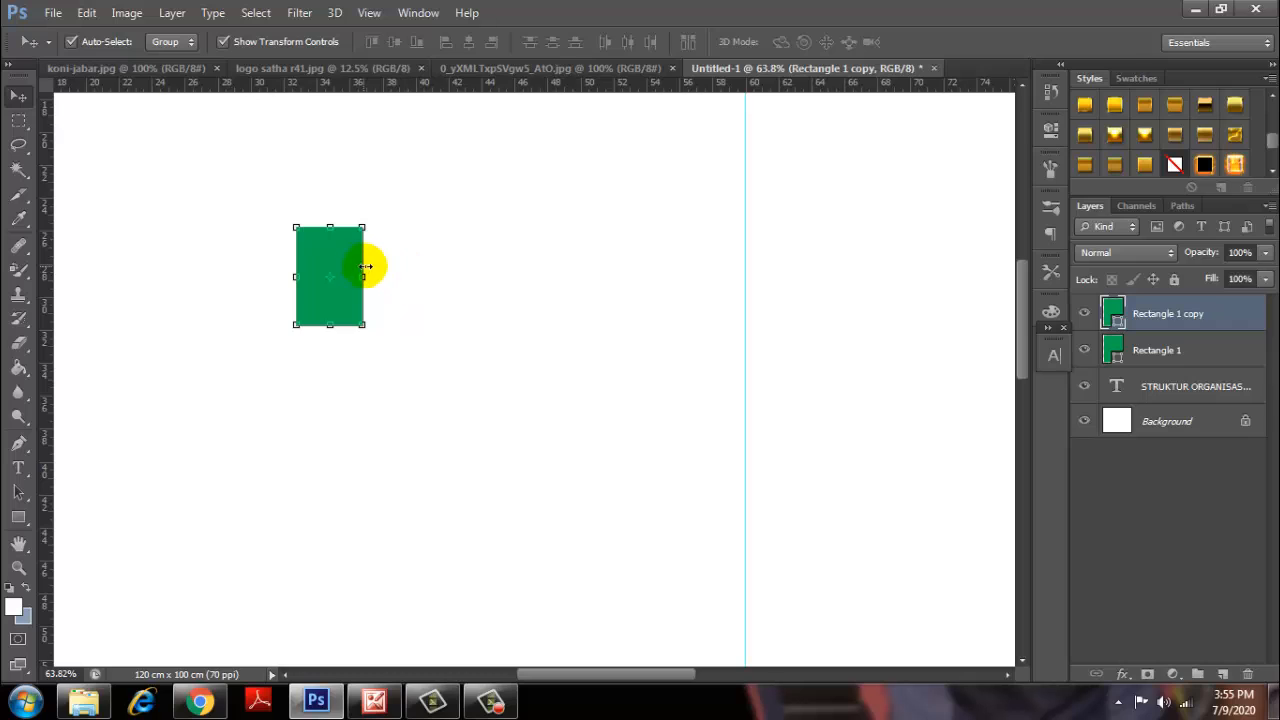
click(1171, 351)
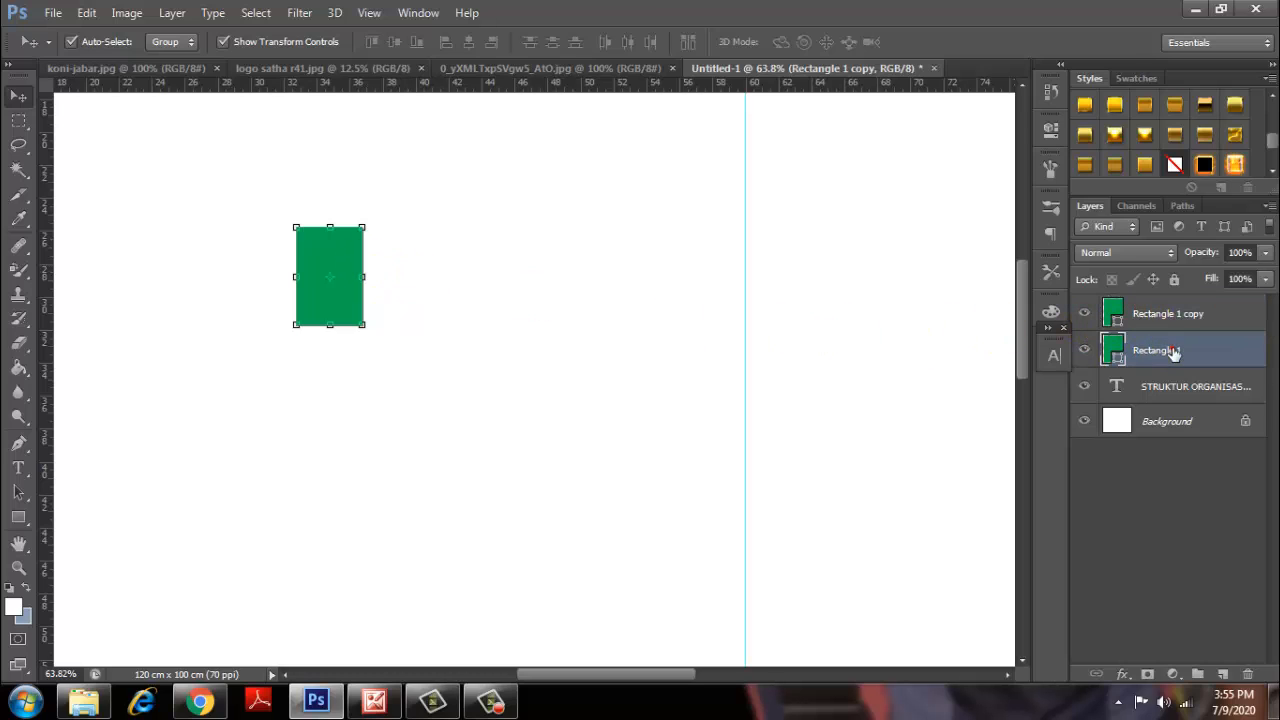
click(376, 280)
drag(376, 280, 684, 279)
click(941, 43)
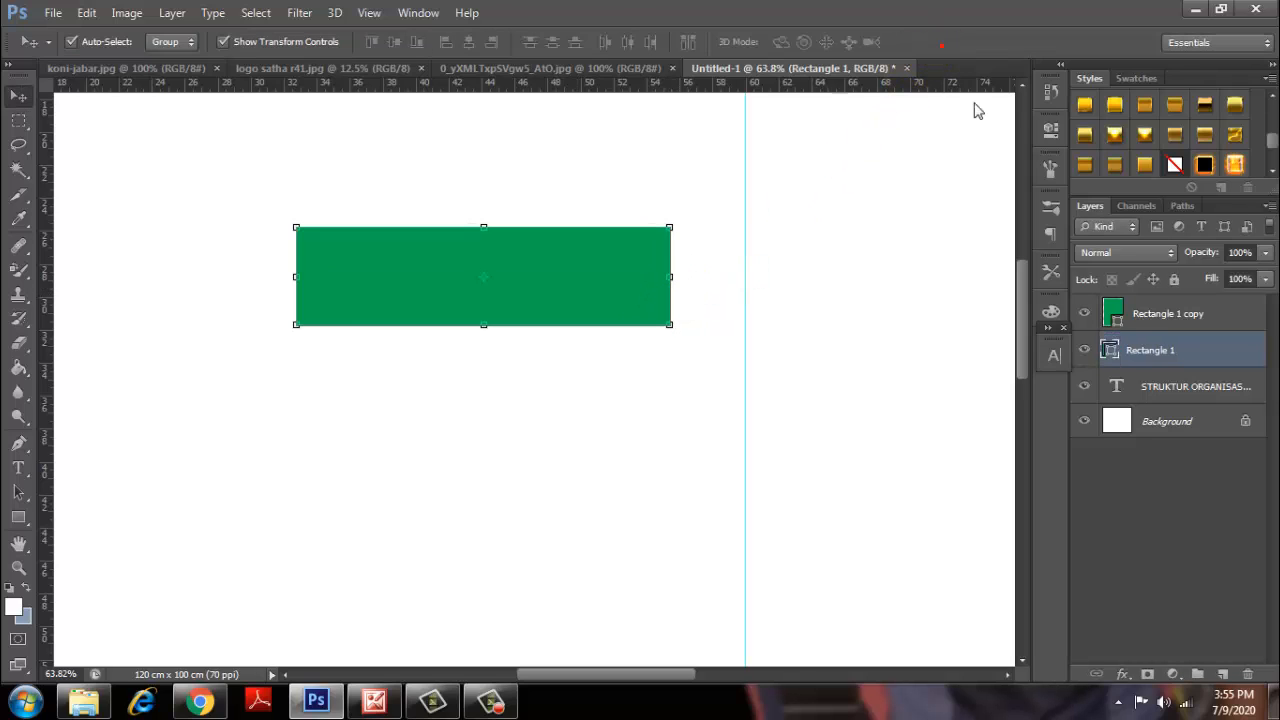
click(18, 517)
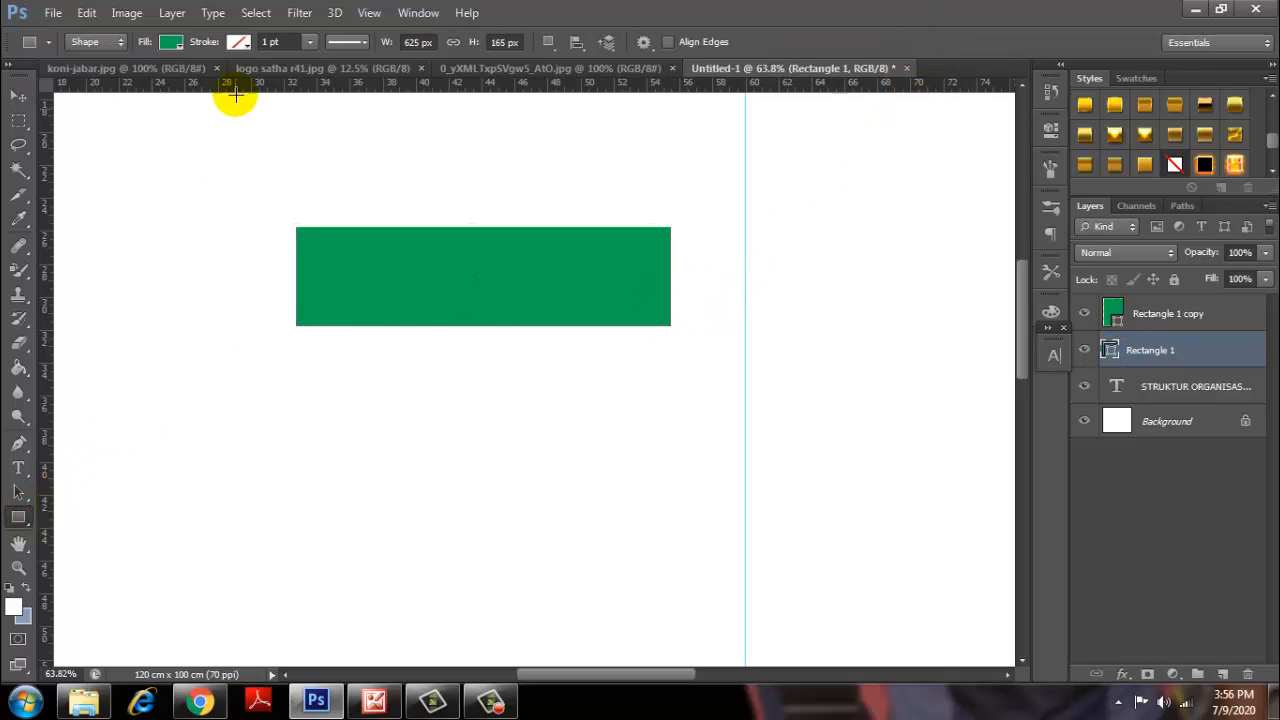
Give the wide rectangle a white fill and a black outline.
click(172, 43)
click(102, 132)
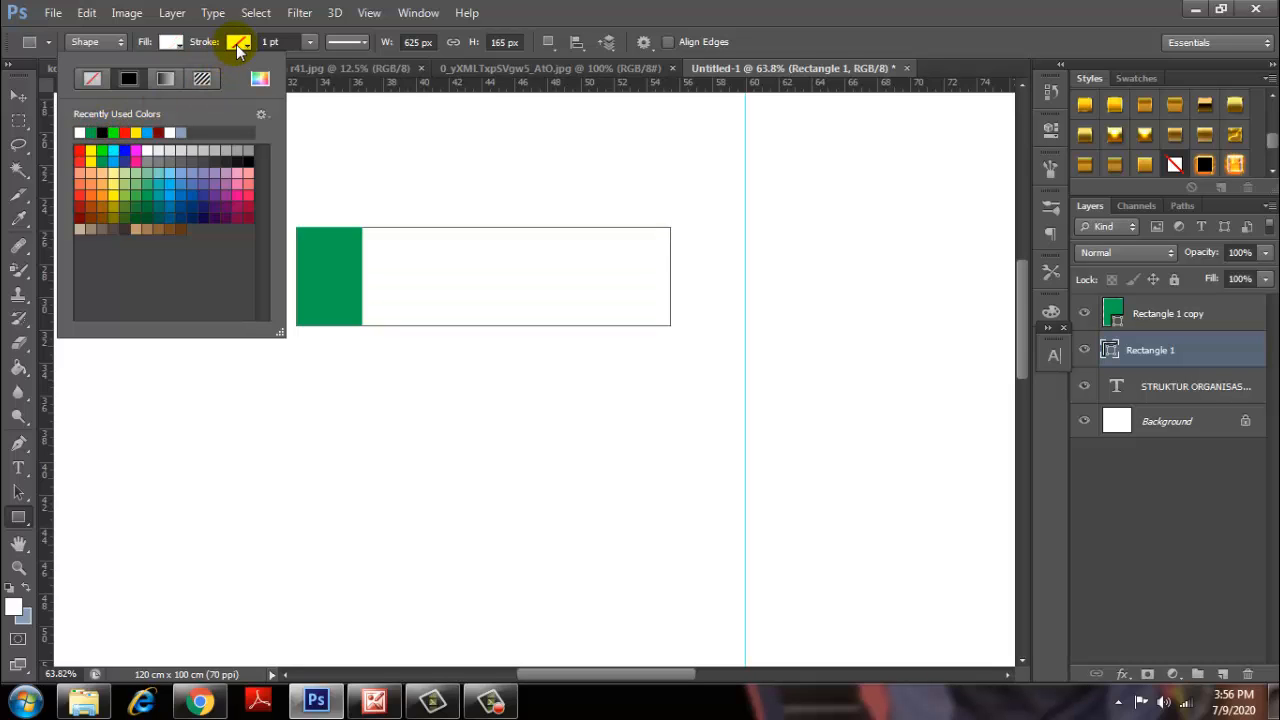
click(238, 42)
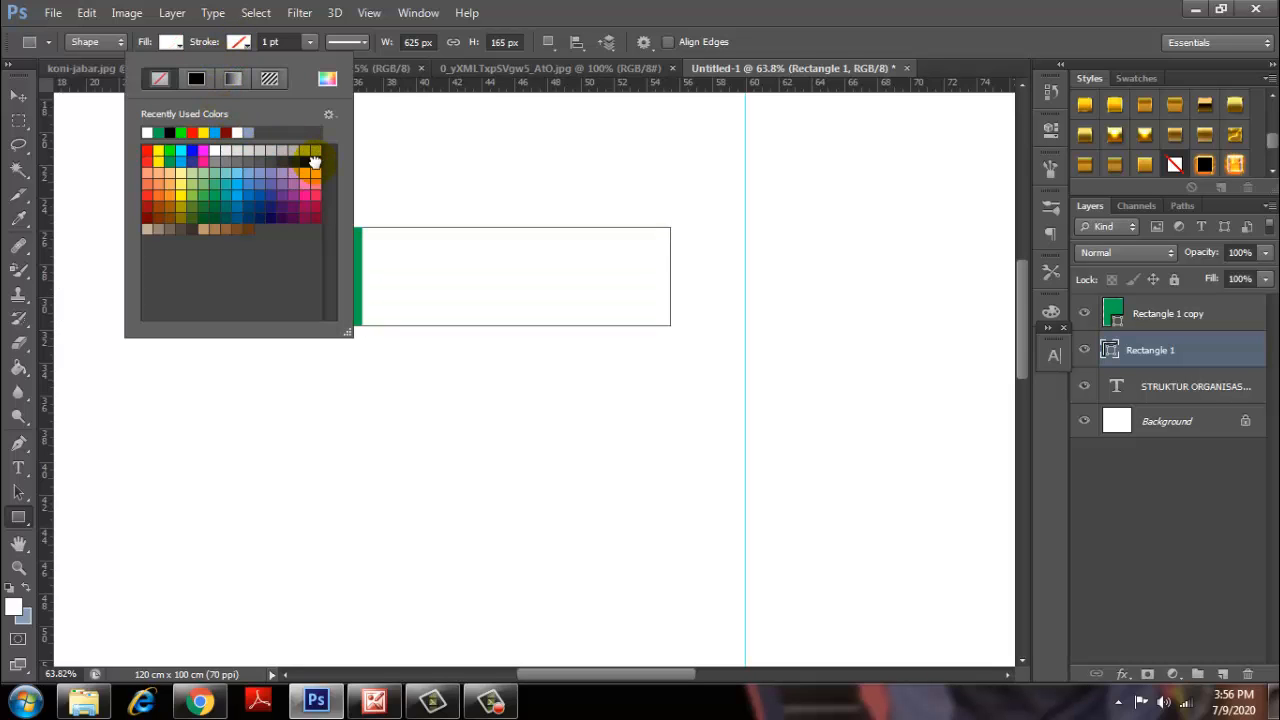
click(314, 162)
Make the outline 10 pt and align it outside the edges, then deselect.
click(264, 42)
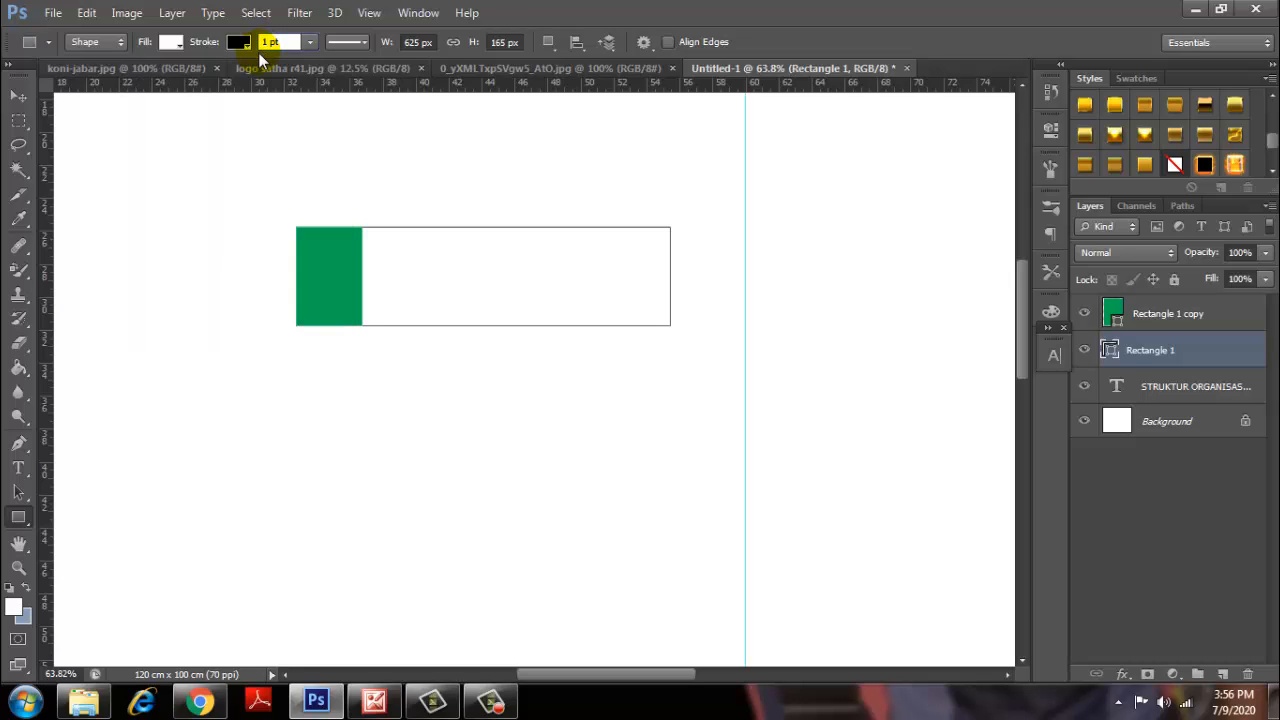
click(341, 44)
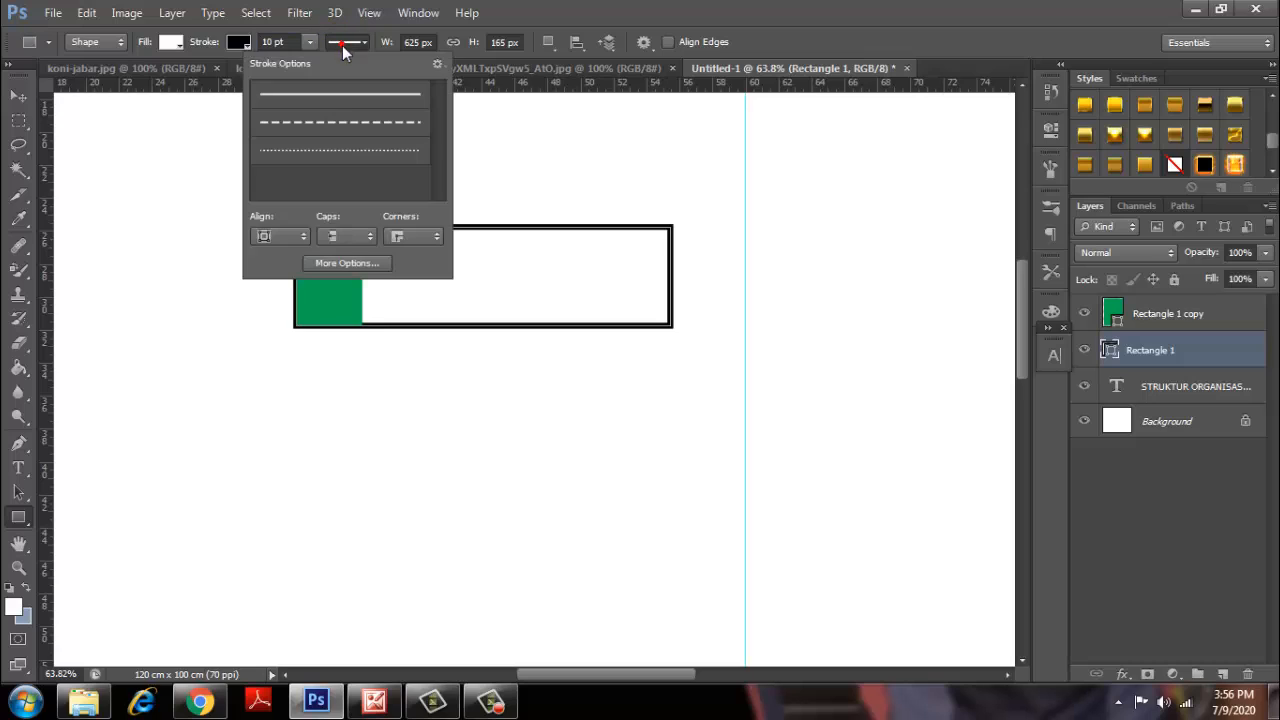
click(299, 242)
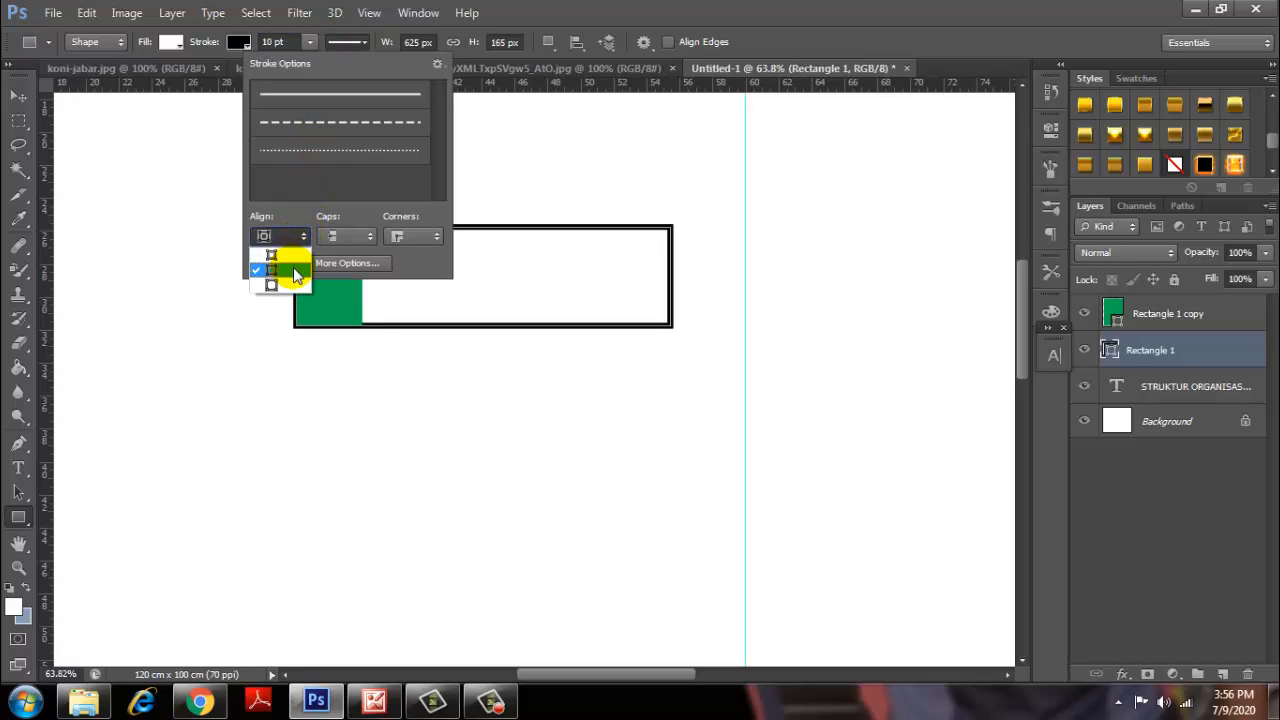
click(287, 284)
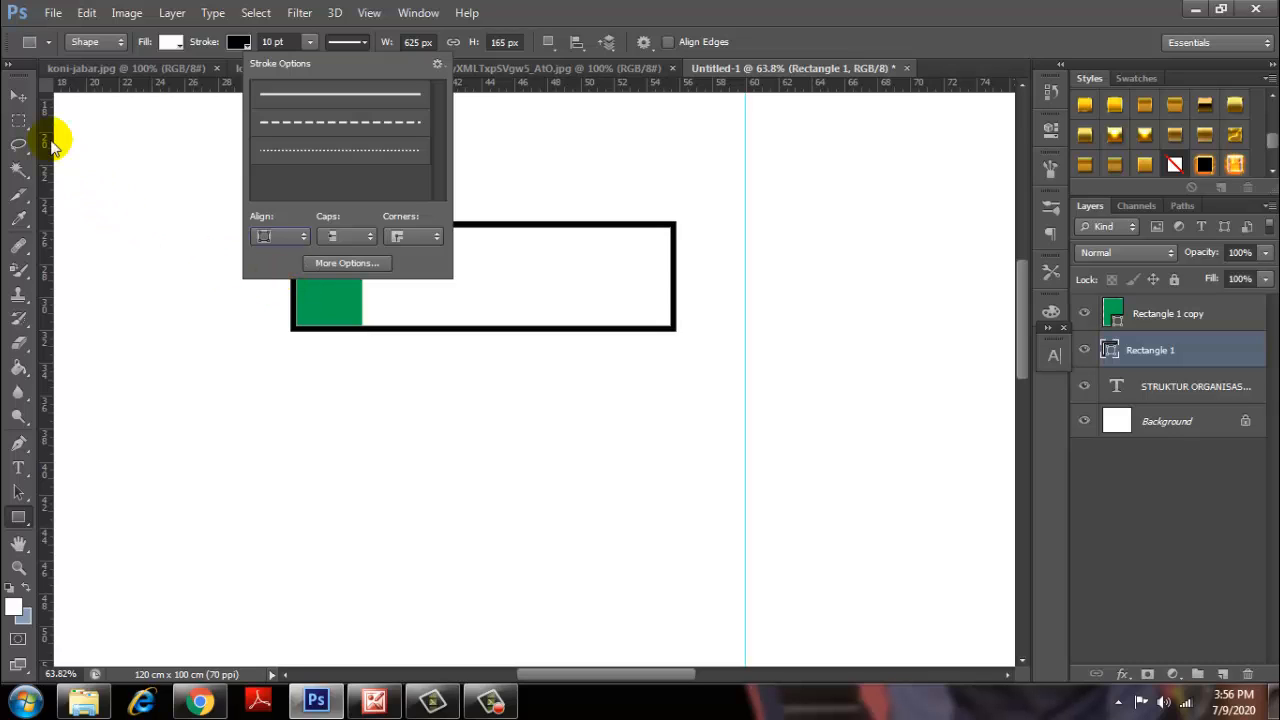
click(17, 96)
click(241, 148)
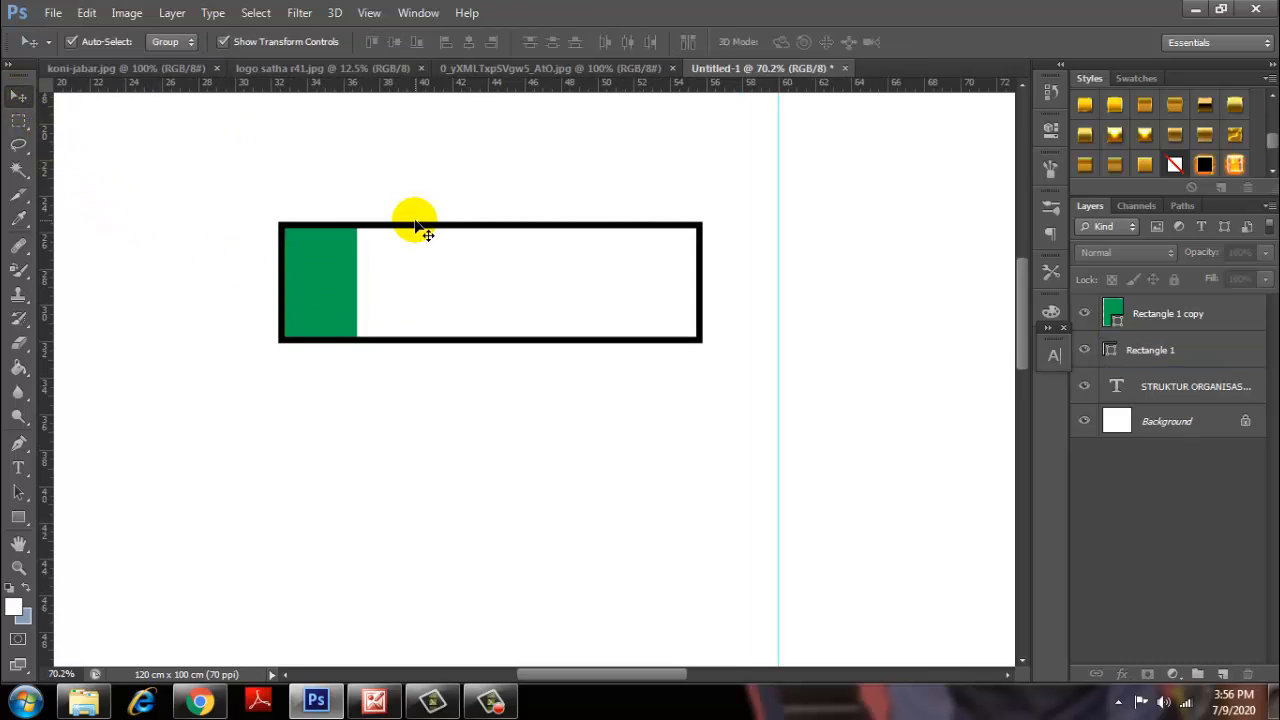
scroll(420, 230, down, 1)
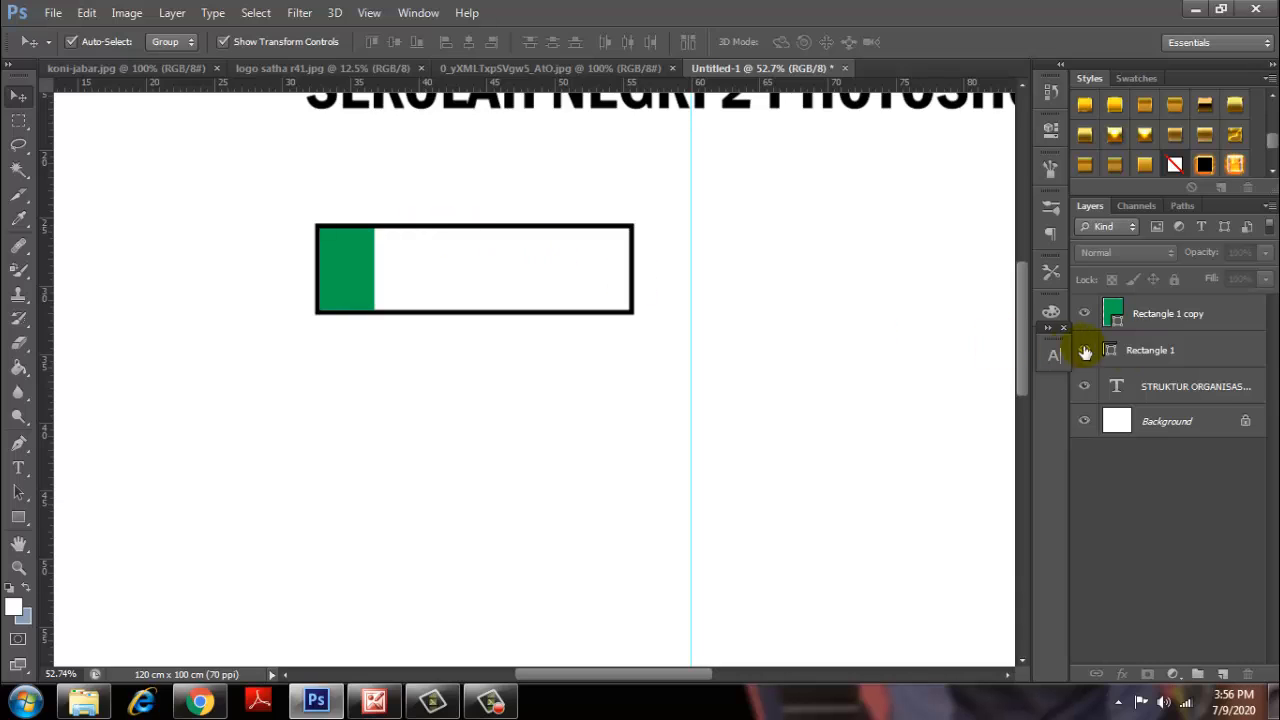
Duplicate Rectangle 1 and move the copy directly above the original.
click(1152, 350)
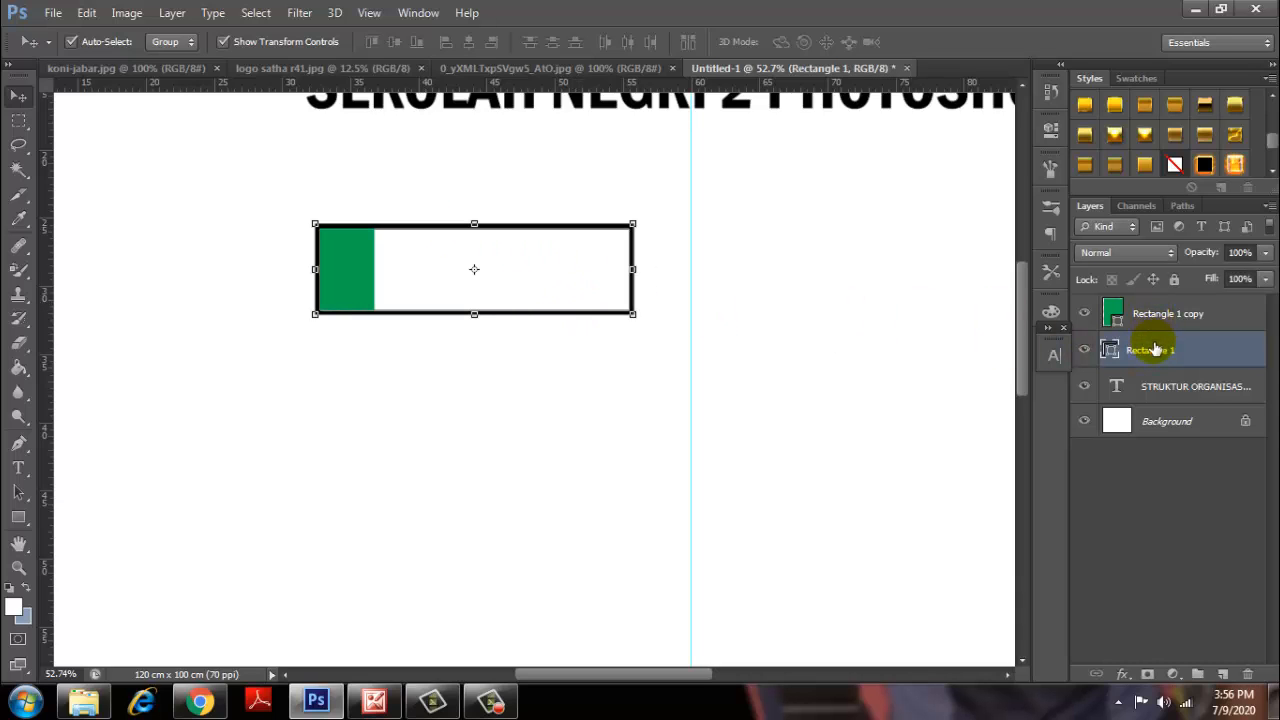
right_click(1153, 352)
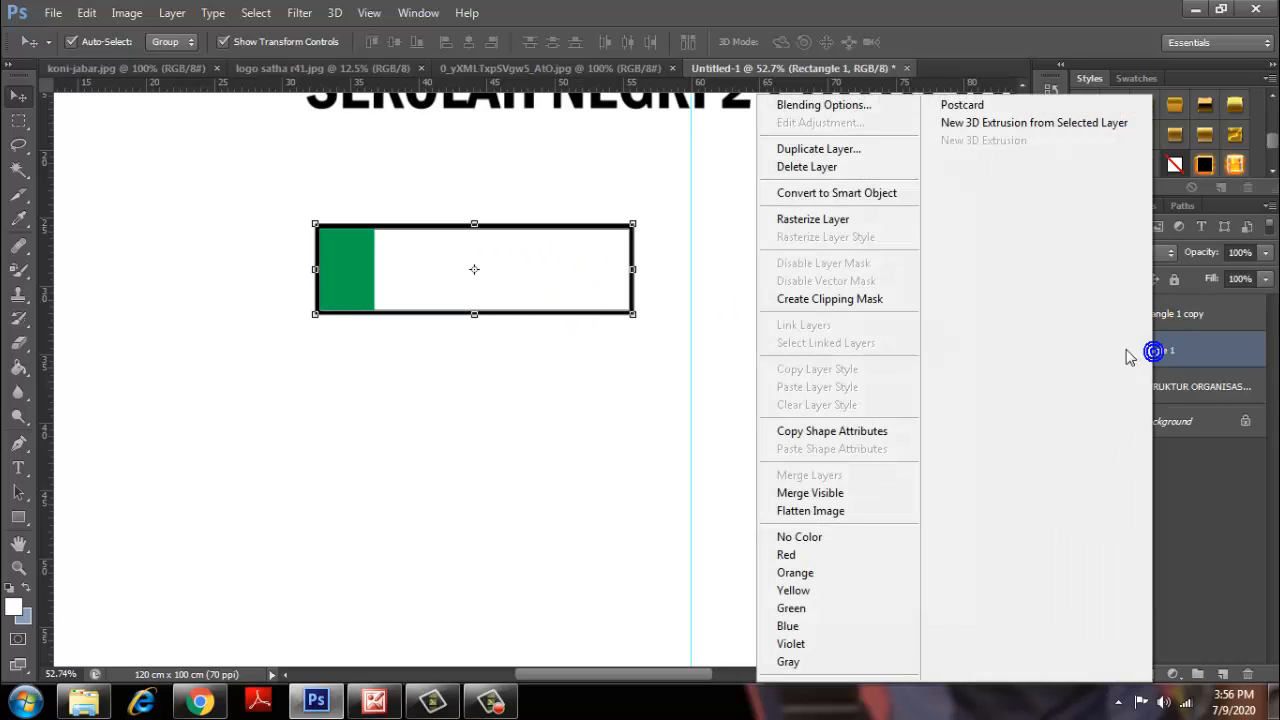
click(830, 149)
click(803, 210)
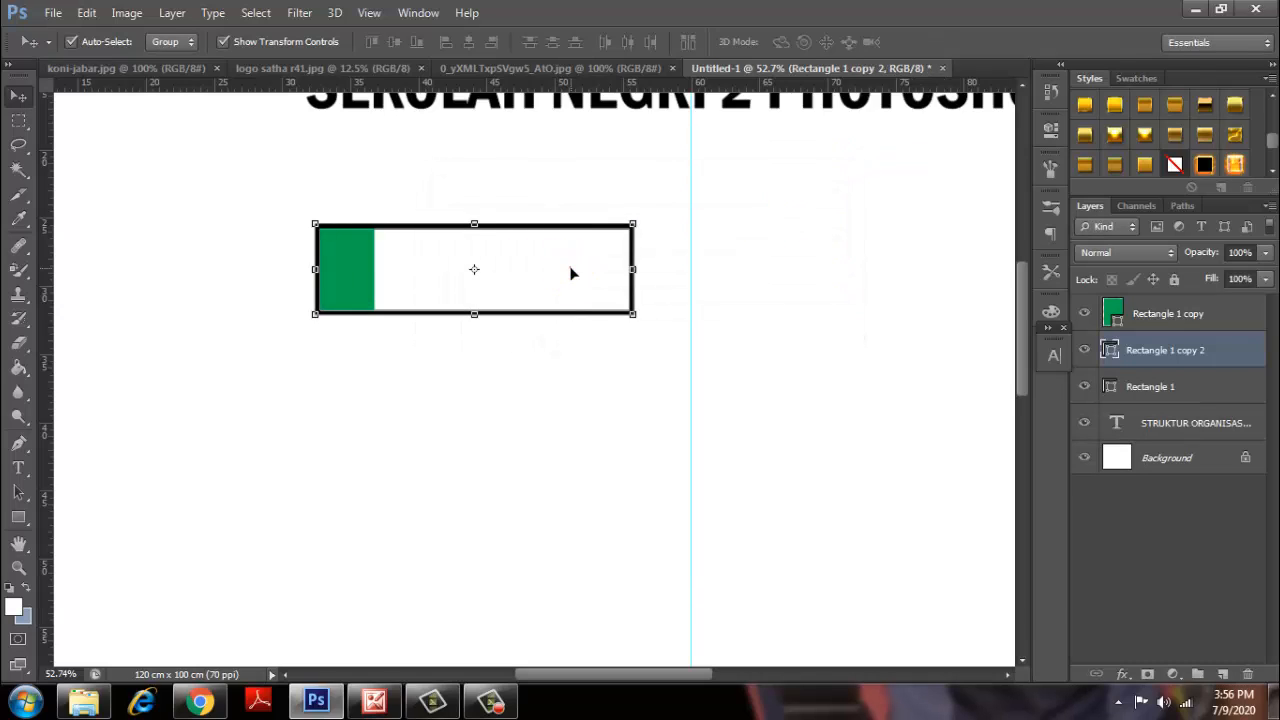
drag(571, 270, 571, 190)
click(743, 206)
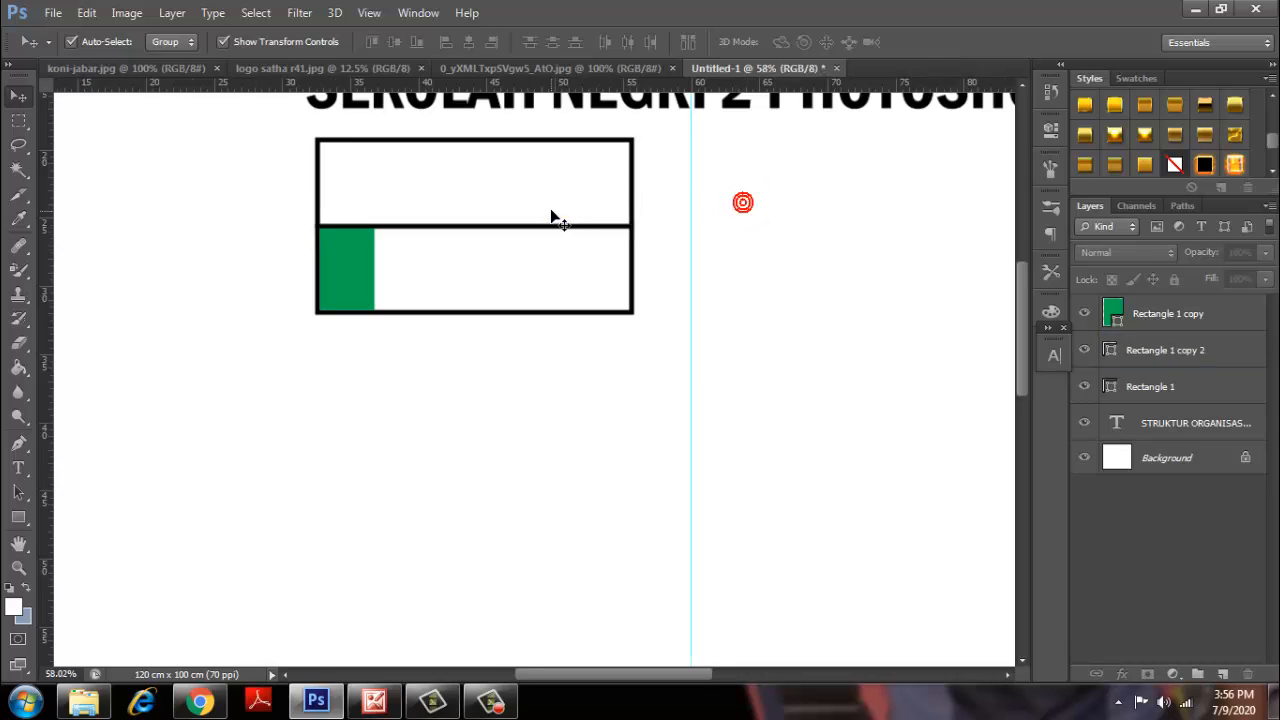
scroll(548, 210, up, 3)
scroll(548, 208, up, 2)
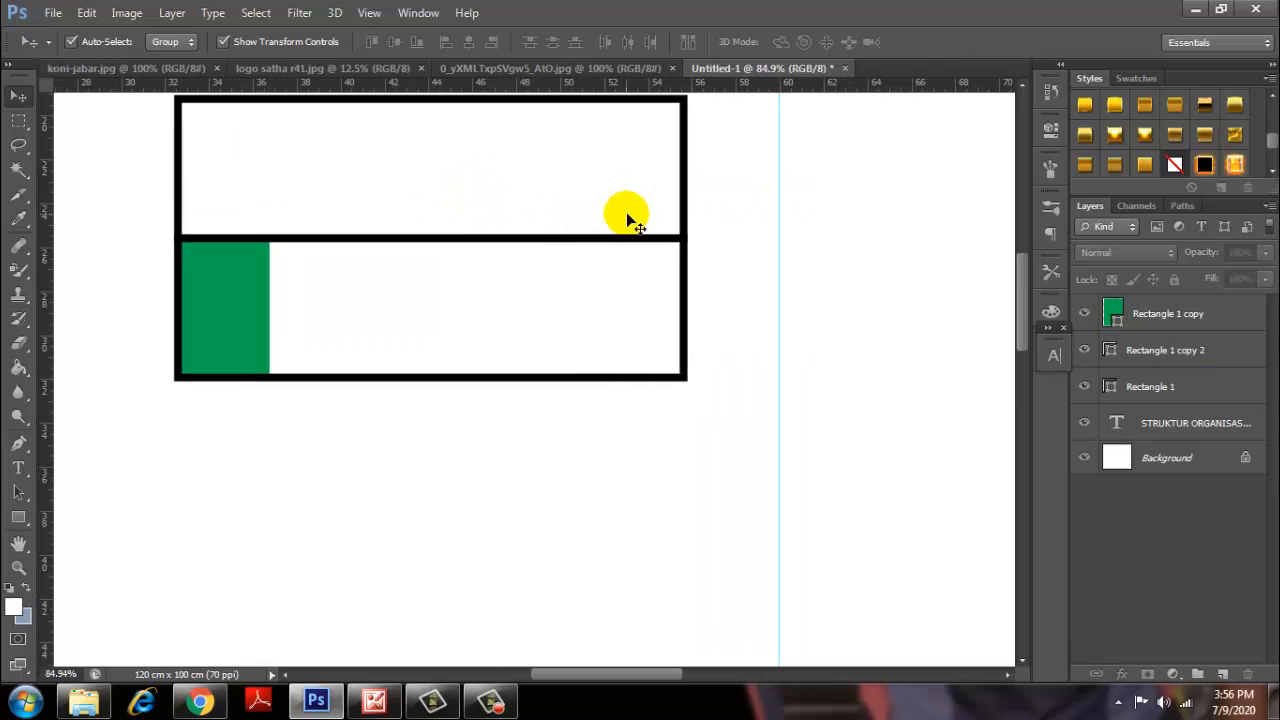
click(562, 197)
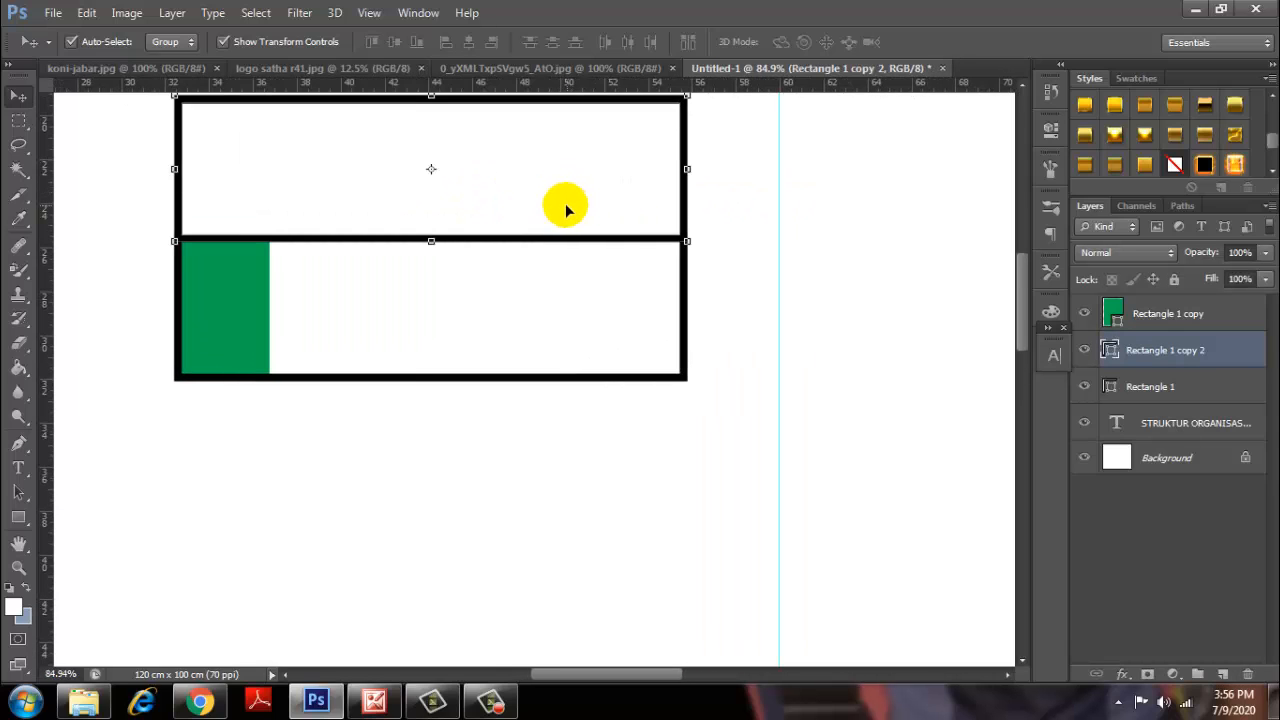
Fill the top bar, Rectangle 1 copy 2, with blue.
click(18, 517)
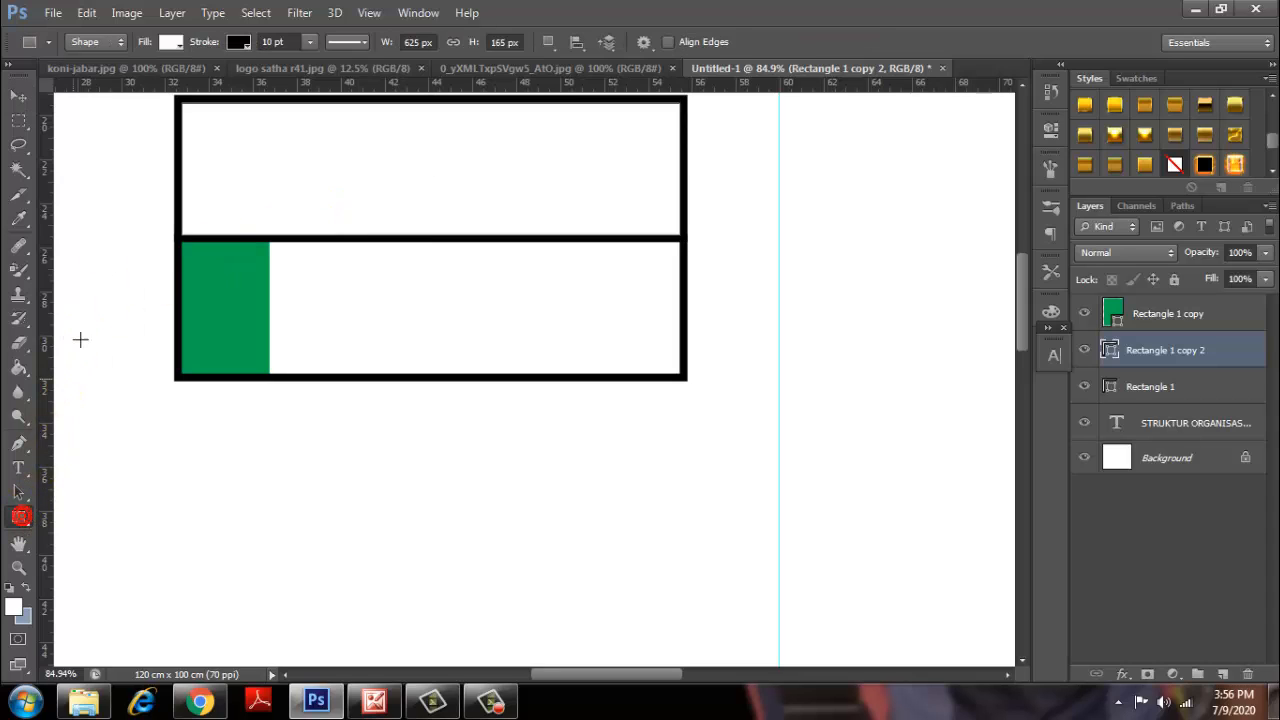
click(172, 43)
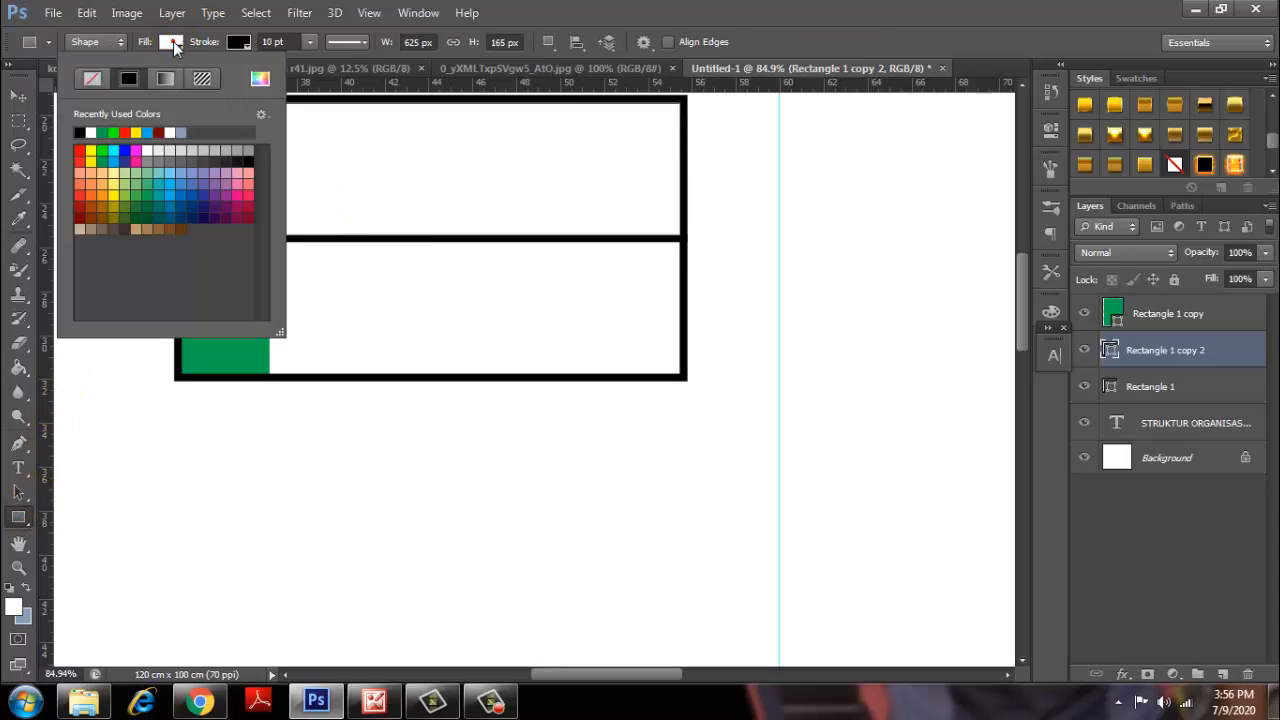
click(186, 190)
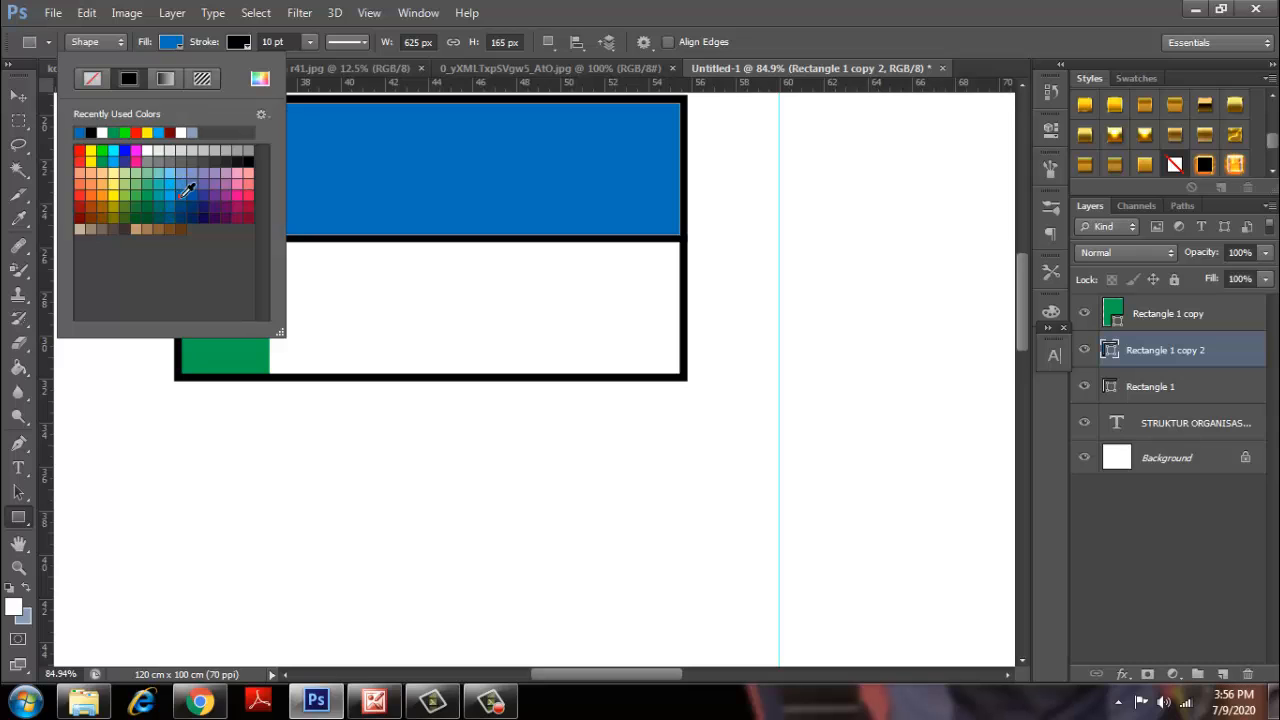
click(18, 95)
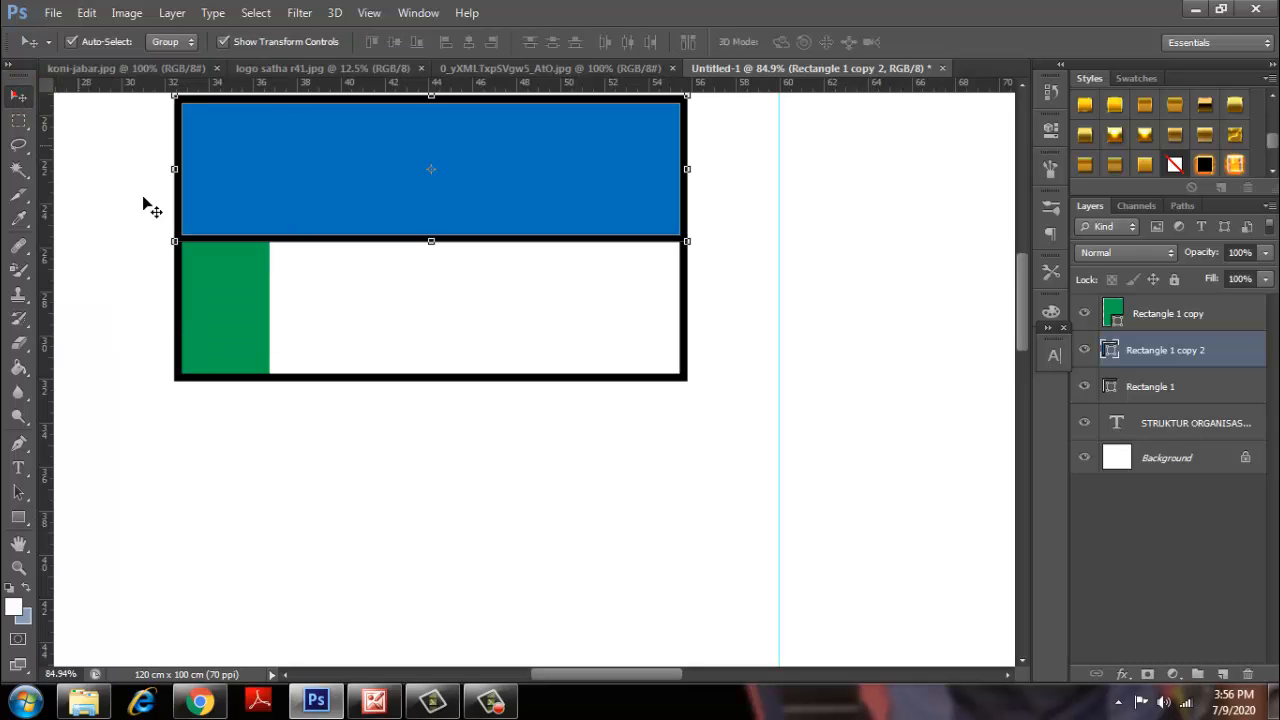
click(400, 446)
scroll(378, 397, down, 2)
scroll(370, 370, down, 1)
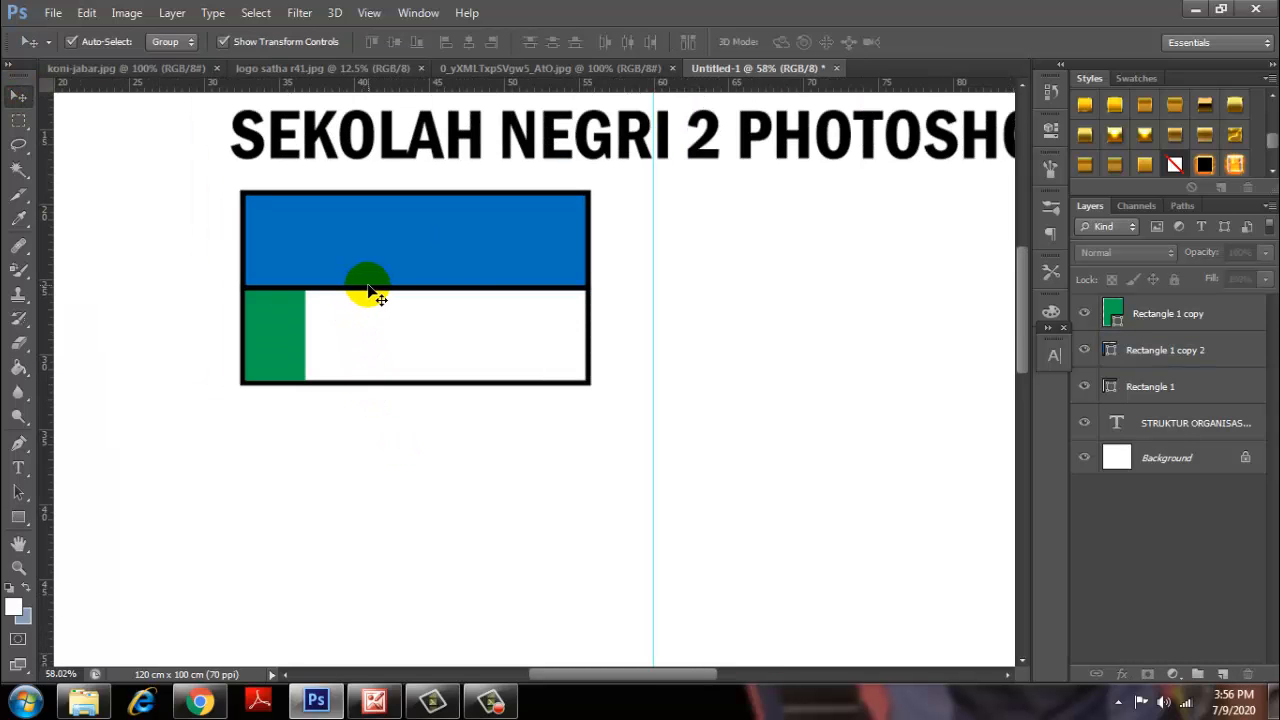
scroll(455, 278, down, 2)
scroll(452, 284, down, 2)
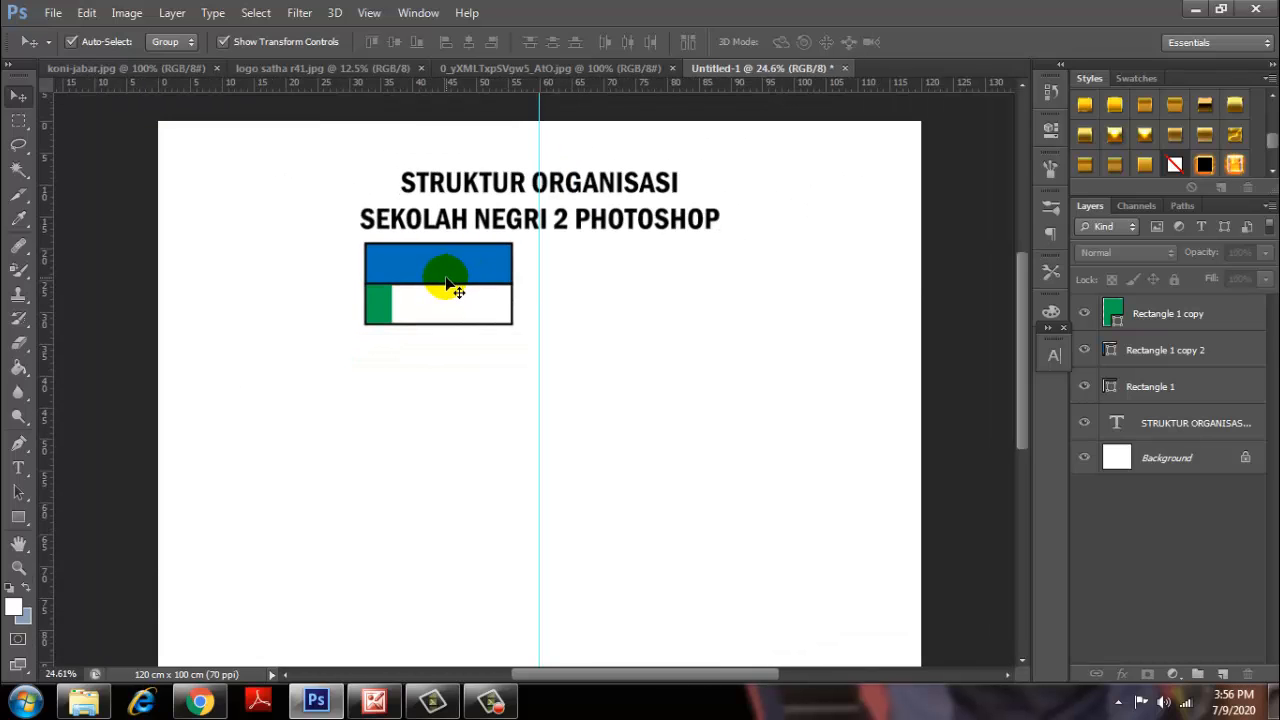
scroll(450, 284, up, 3)
scroll(447, 285, up, 2)
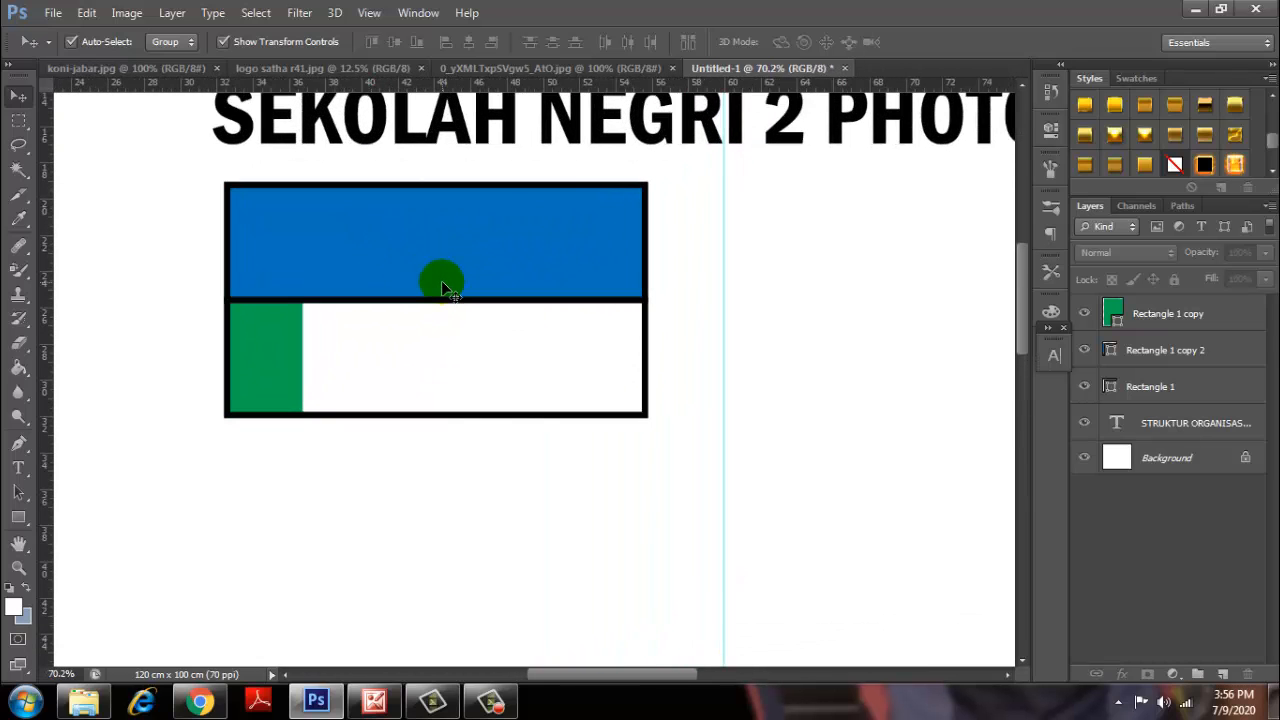
scroll(443, 287, up, 1)
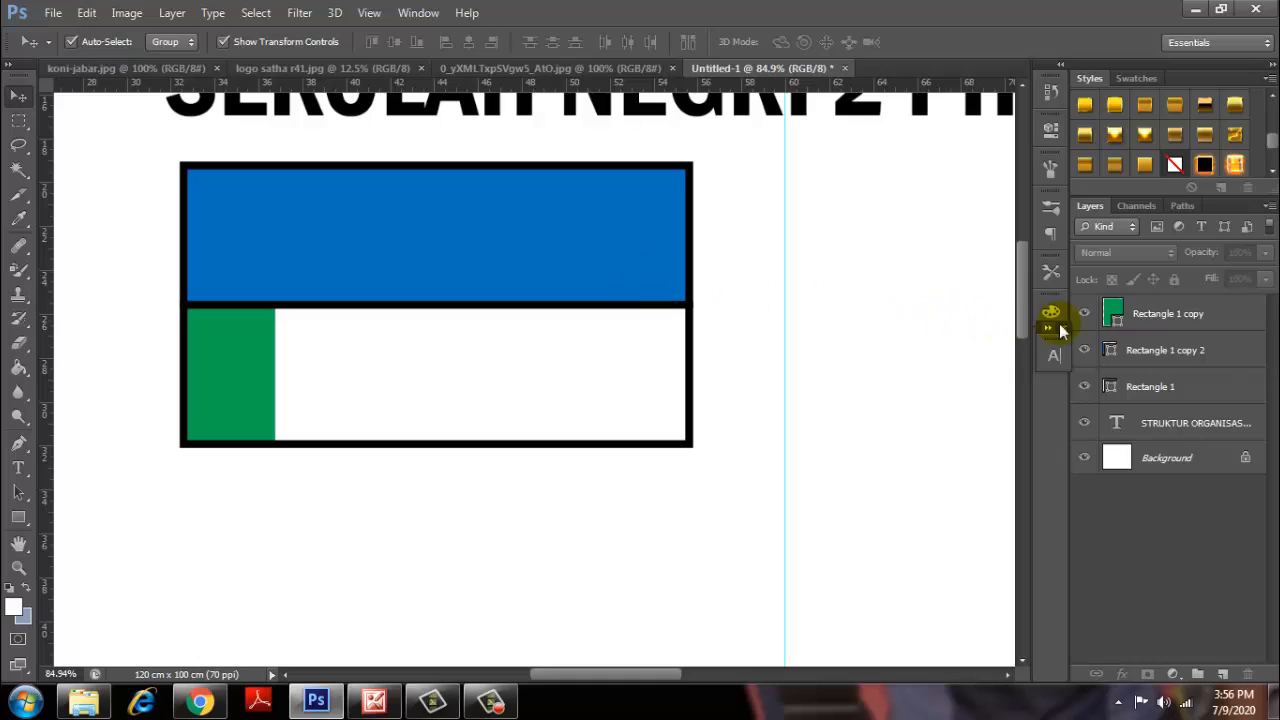
Rename the green block's Rectangle 1 copy layer to 'POT 4 X6'.
double_click(1144, 316)
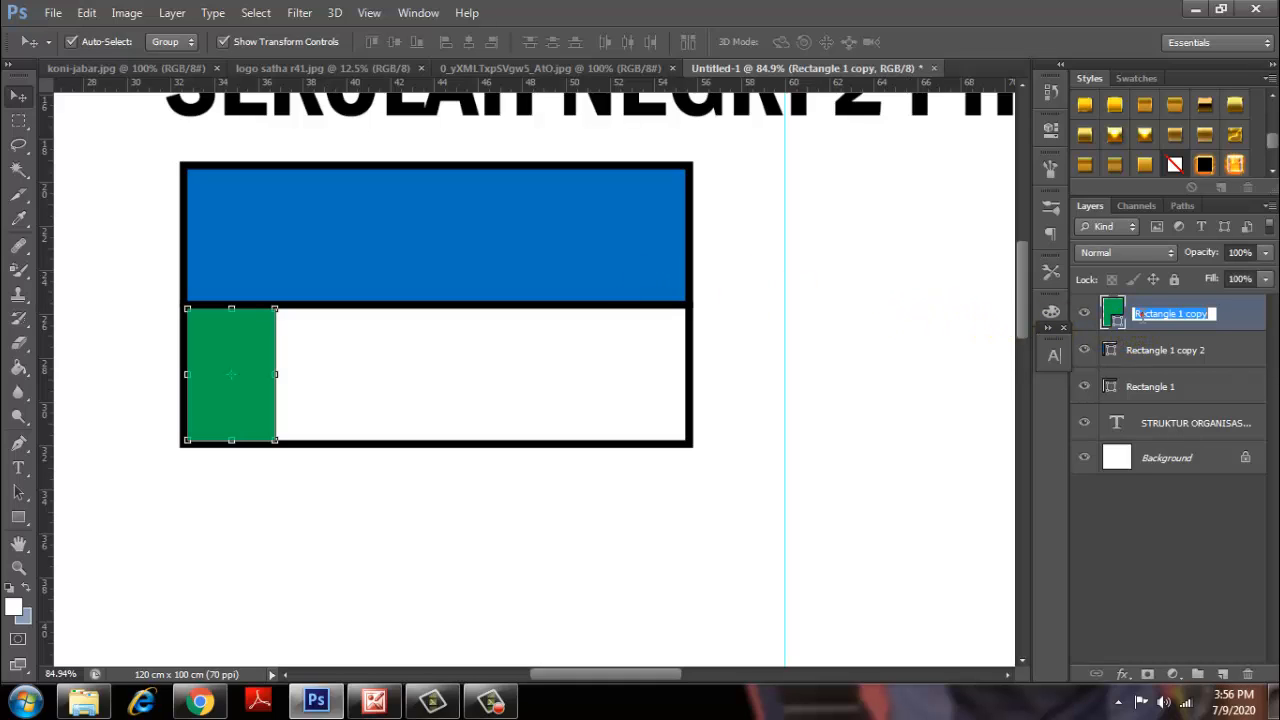
text(FOT)
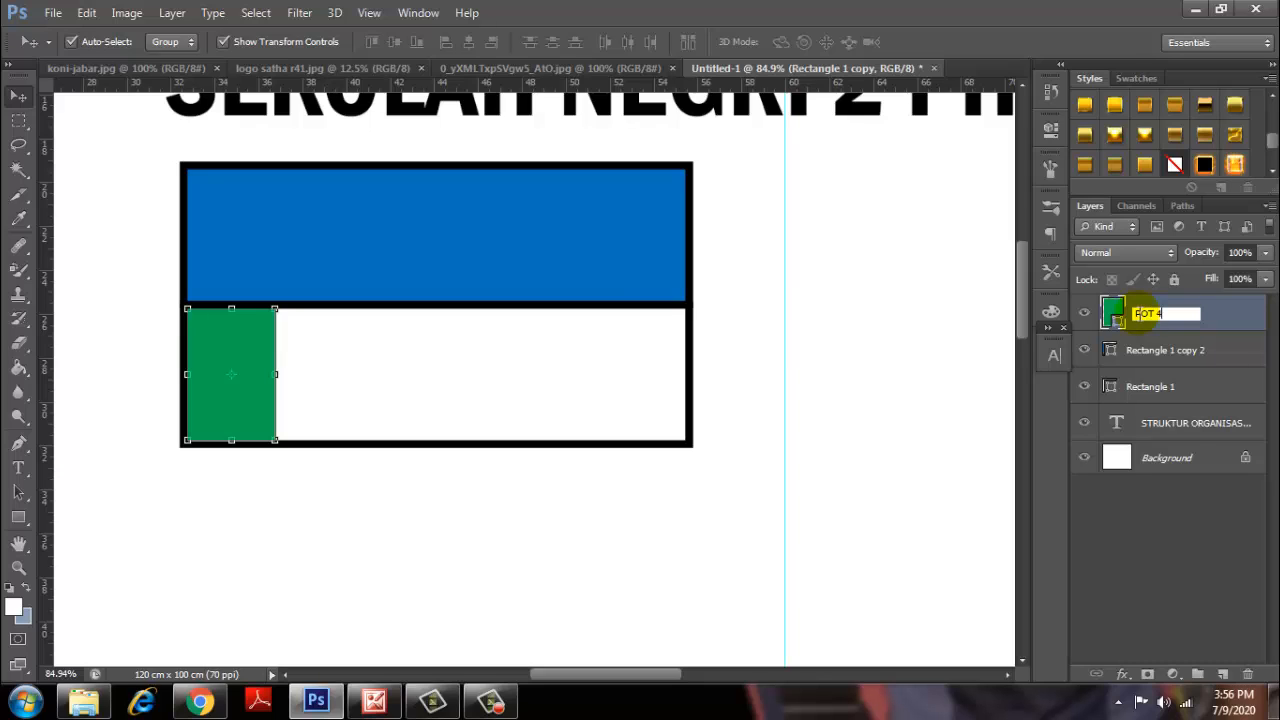
text( 4 X6)
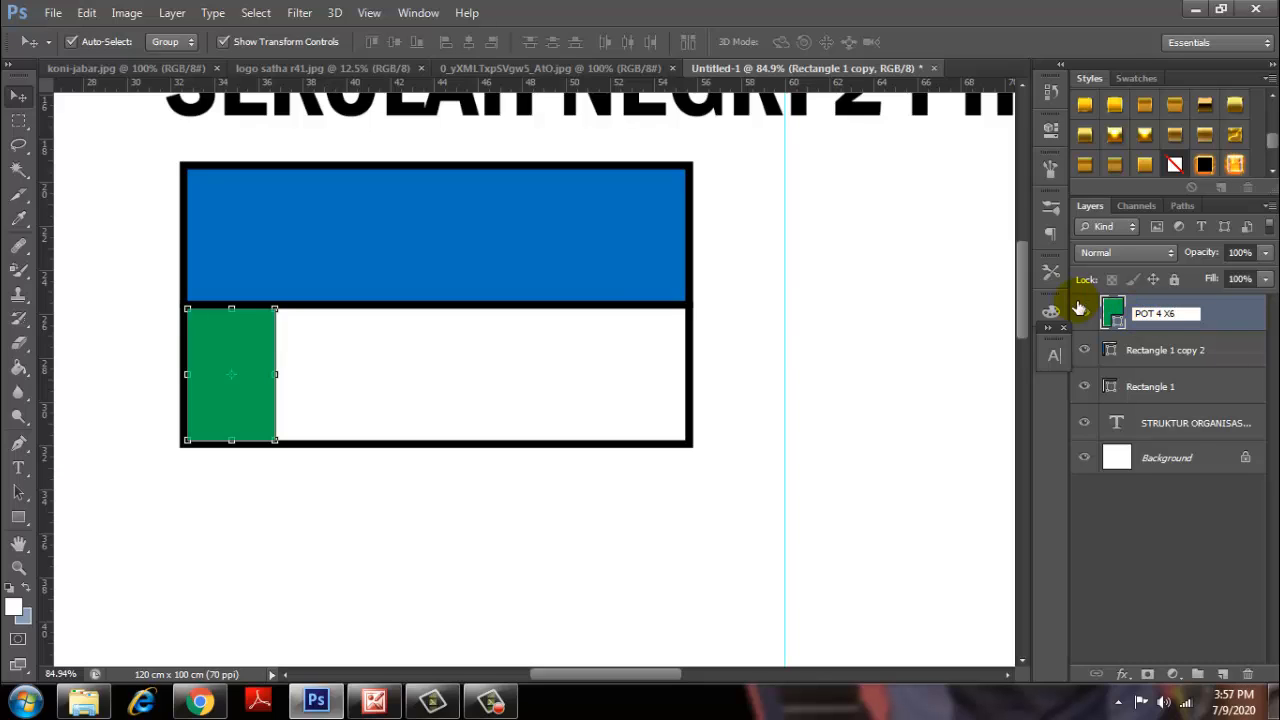
key(Return)
scroll(575, 337, down, 3)
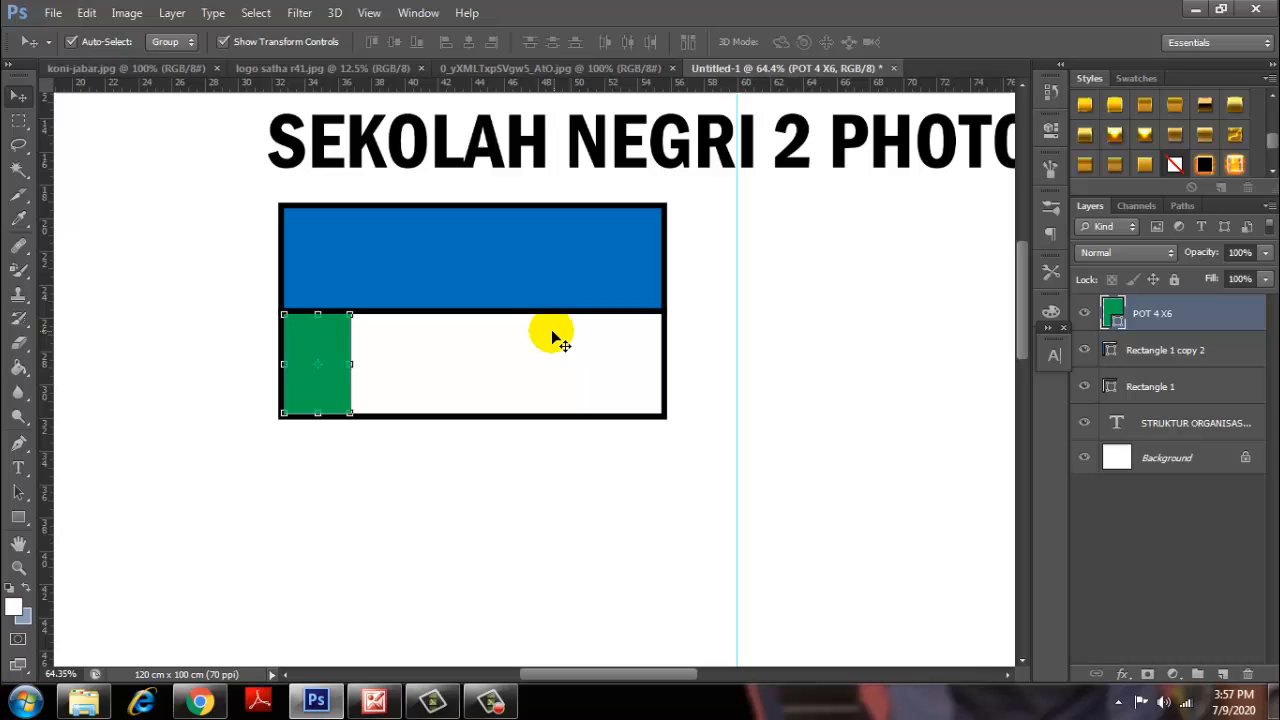
click(621, 491)
scroll(511, 390, down, 2)
scroll(510, 387, up, 2)
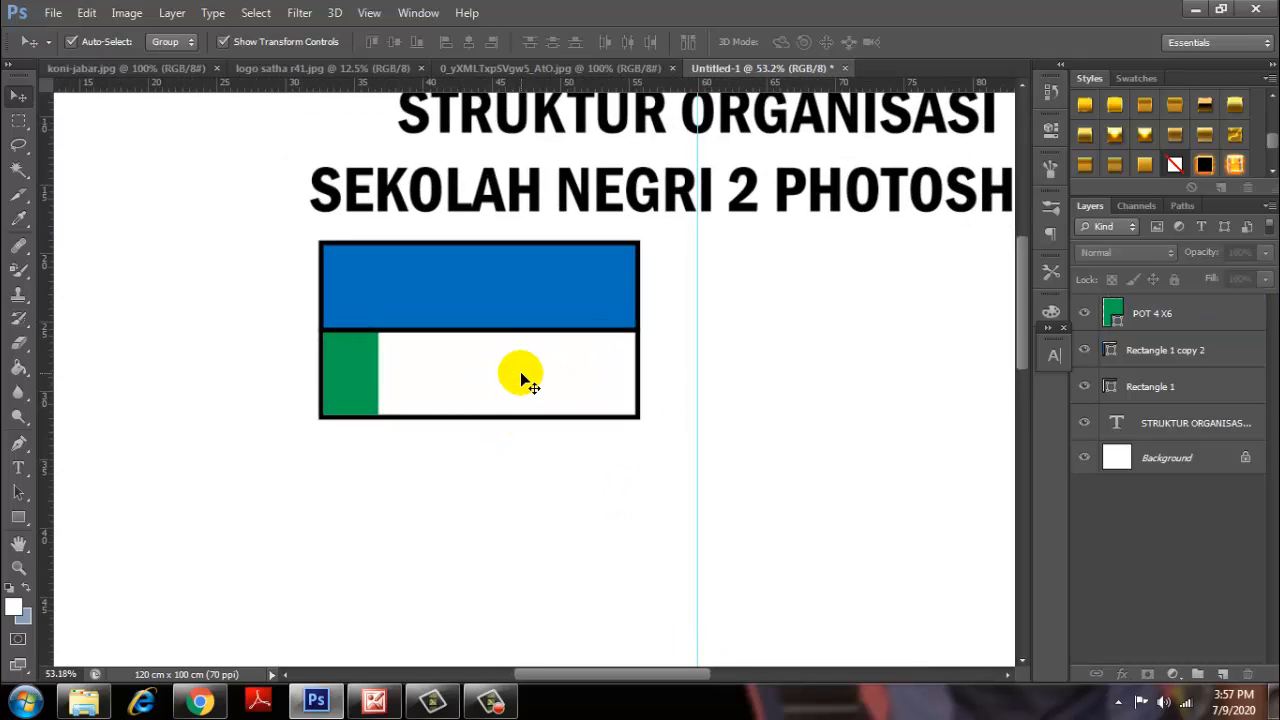
Add a KETUA heading at 95.01 pt, centred in the blue rectangle.
click(20, 469)
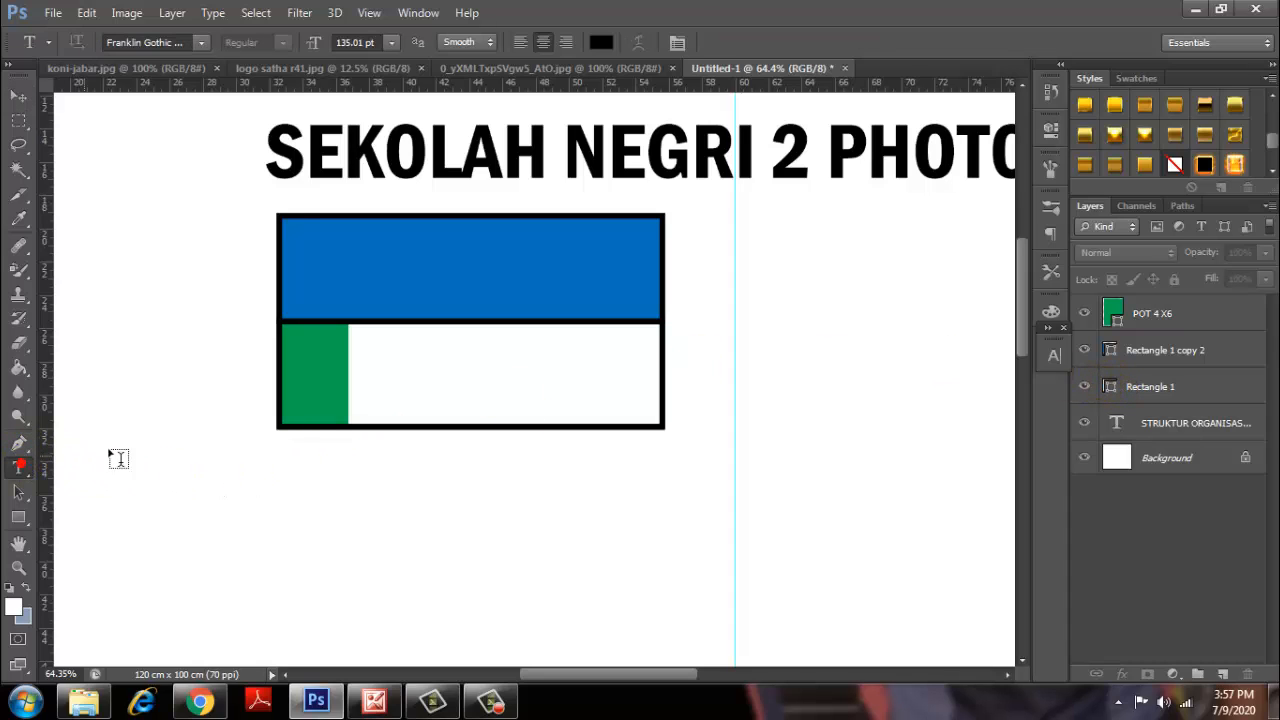
click(362, 280)
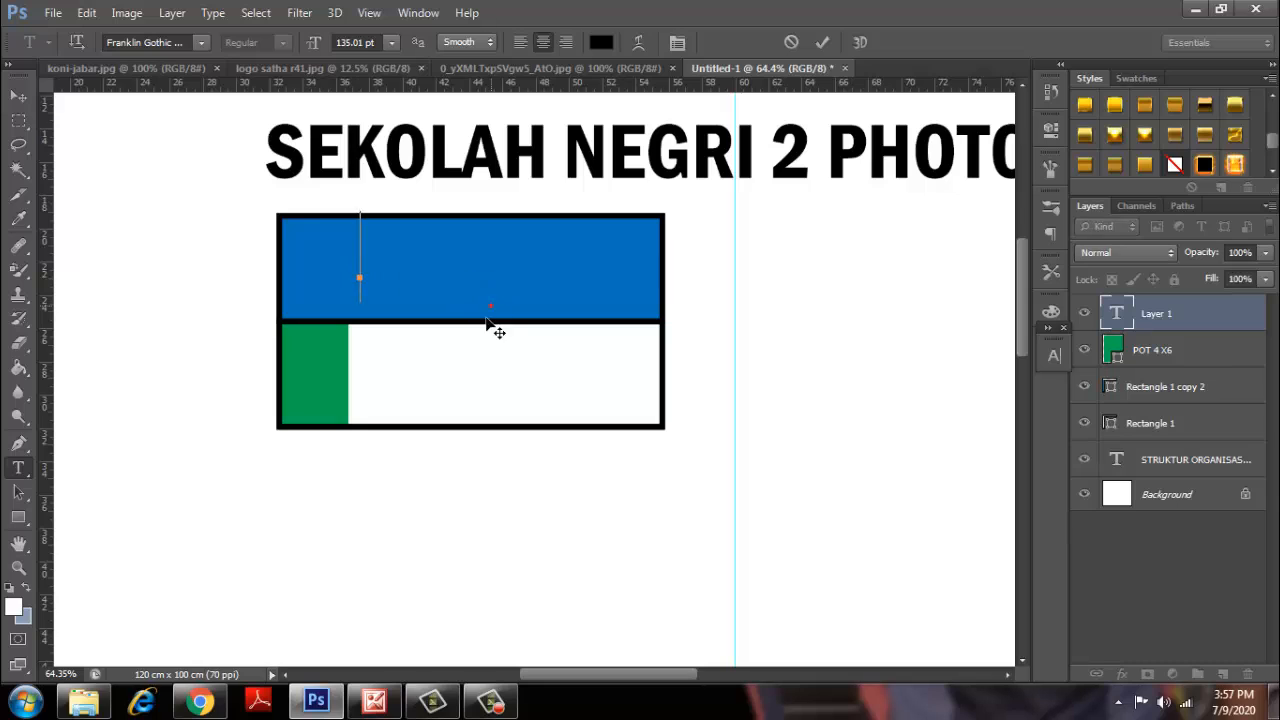
text(KETUA)
drag(462, 379, 589, 388)
drag(581, 316, 273, 299)
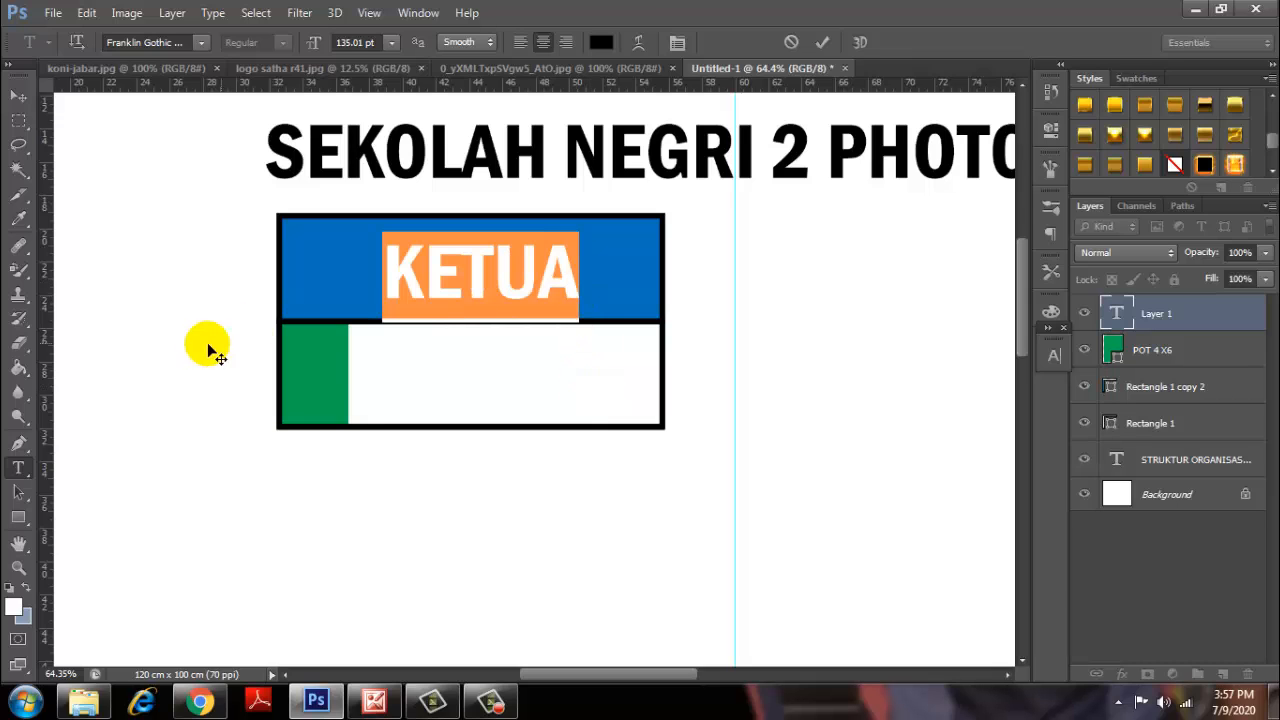
drag(313, 47, 276, 84)
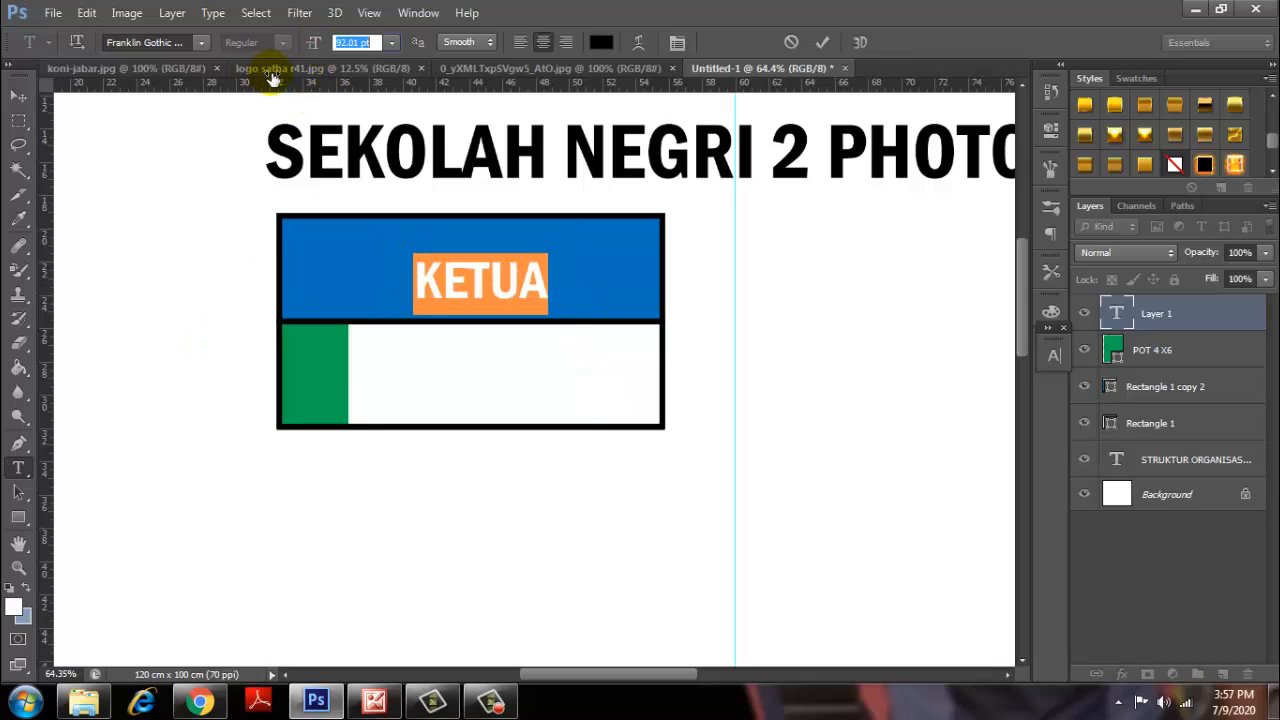
drag(603, 458, 583, 434)
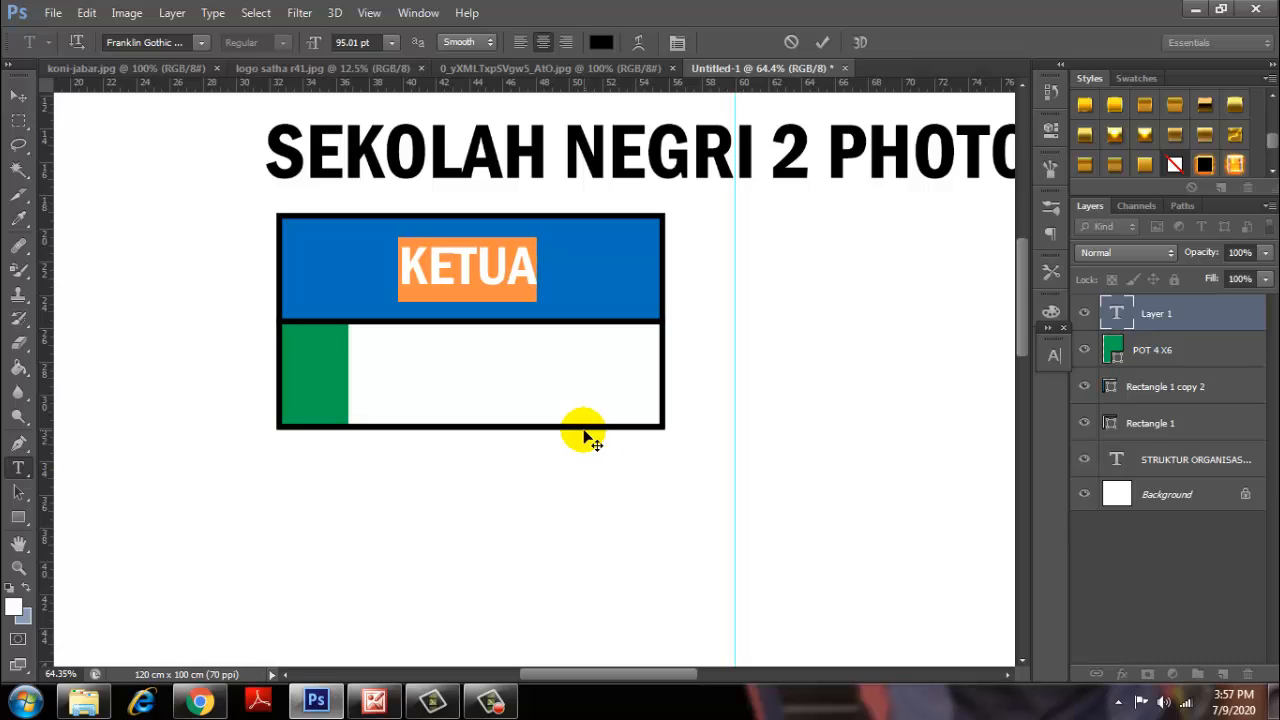
click(823, 44)
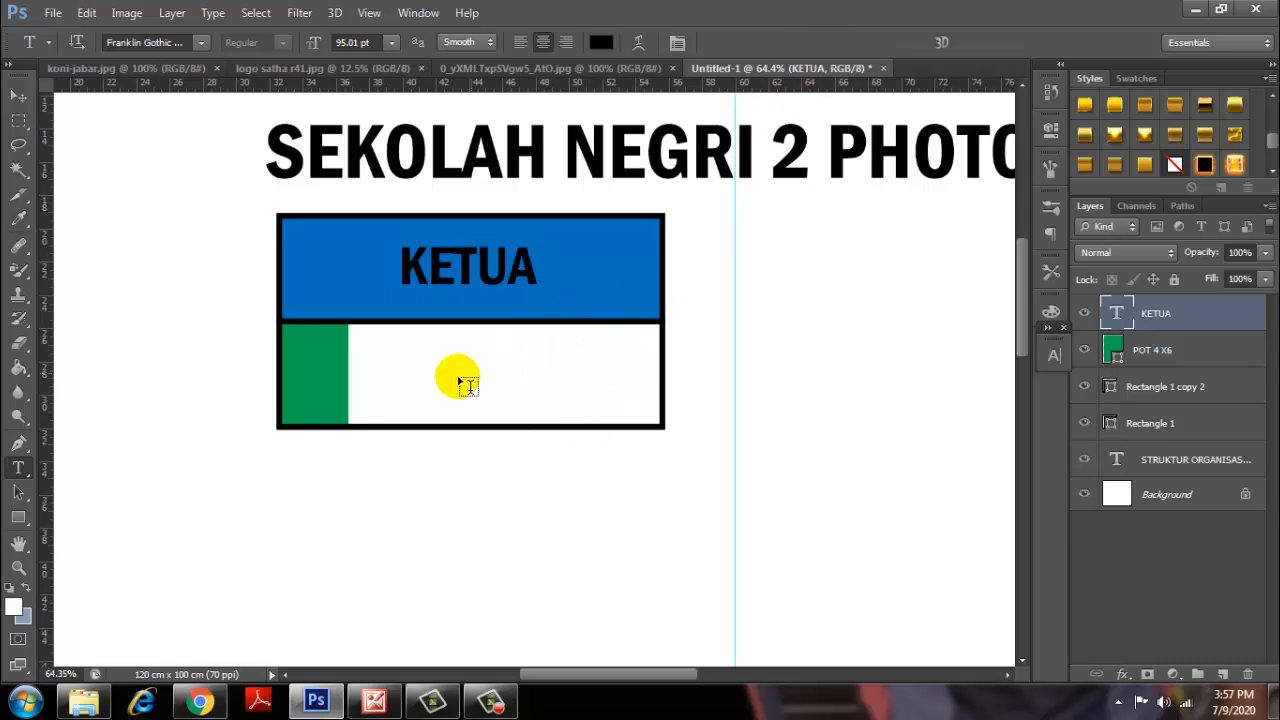
Type the member's name as text in the white row beside the green strip.
click(432, 370)
drag(487, 393, 462, 403)
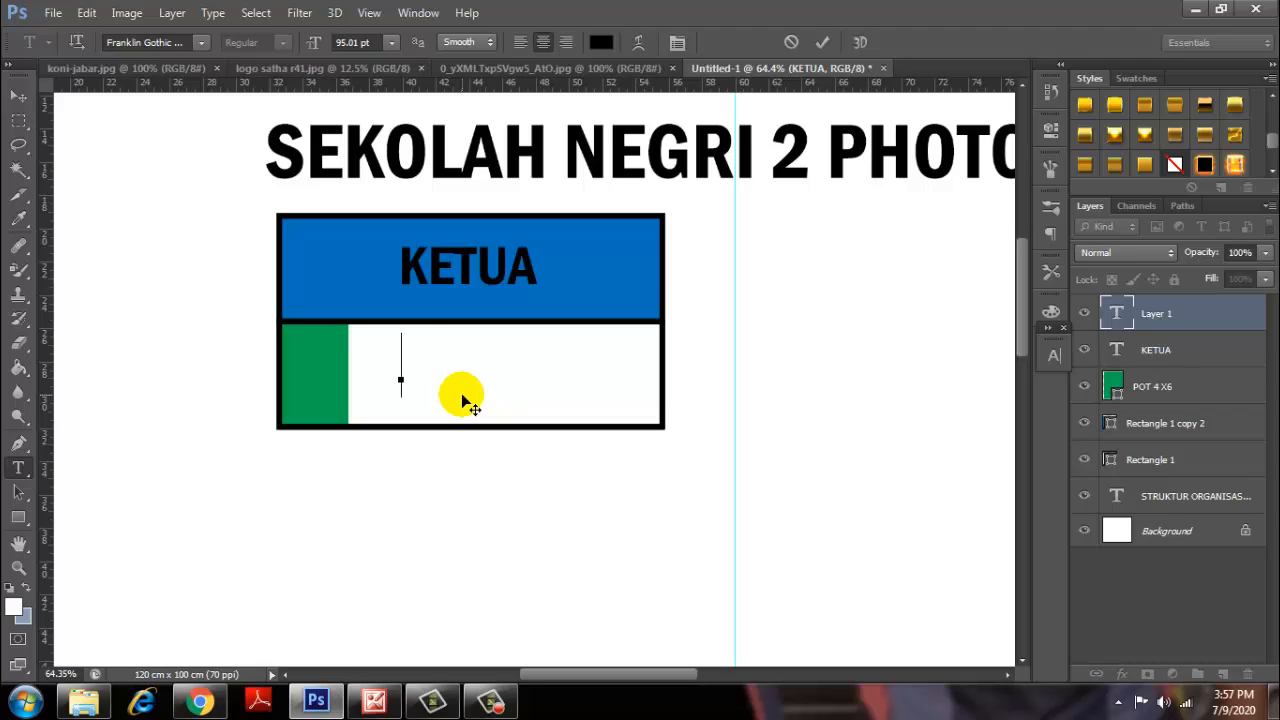
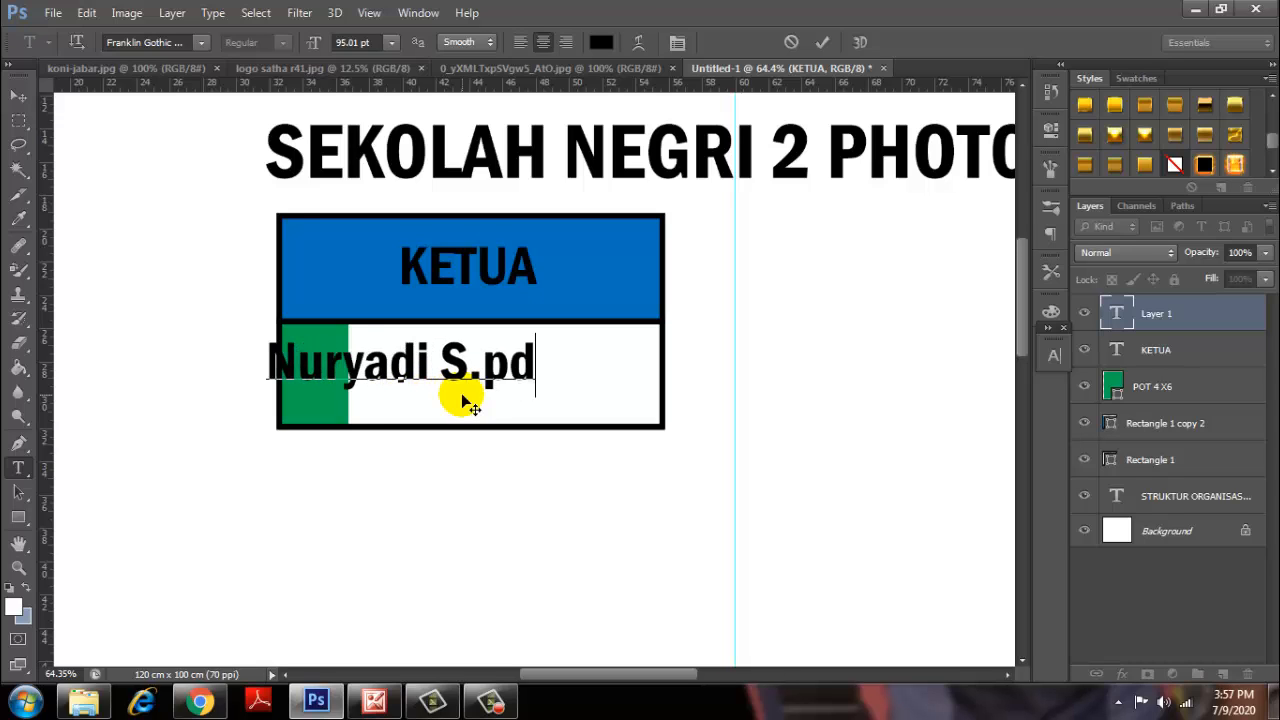
drag(637, 457, 659, 462)
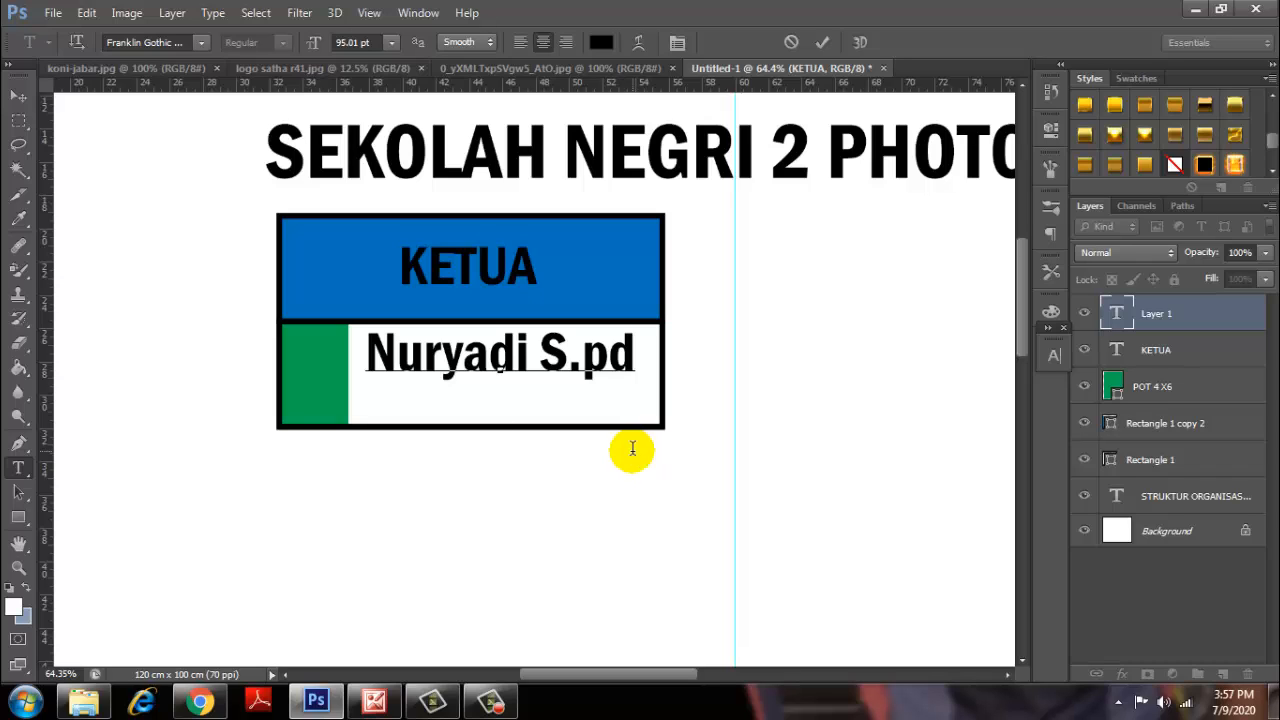
Add the NIP employee-number line under the name and shrink it to 52.01 pt.
key(Return)
text(NIO)
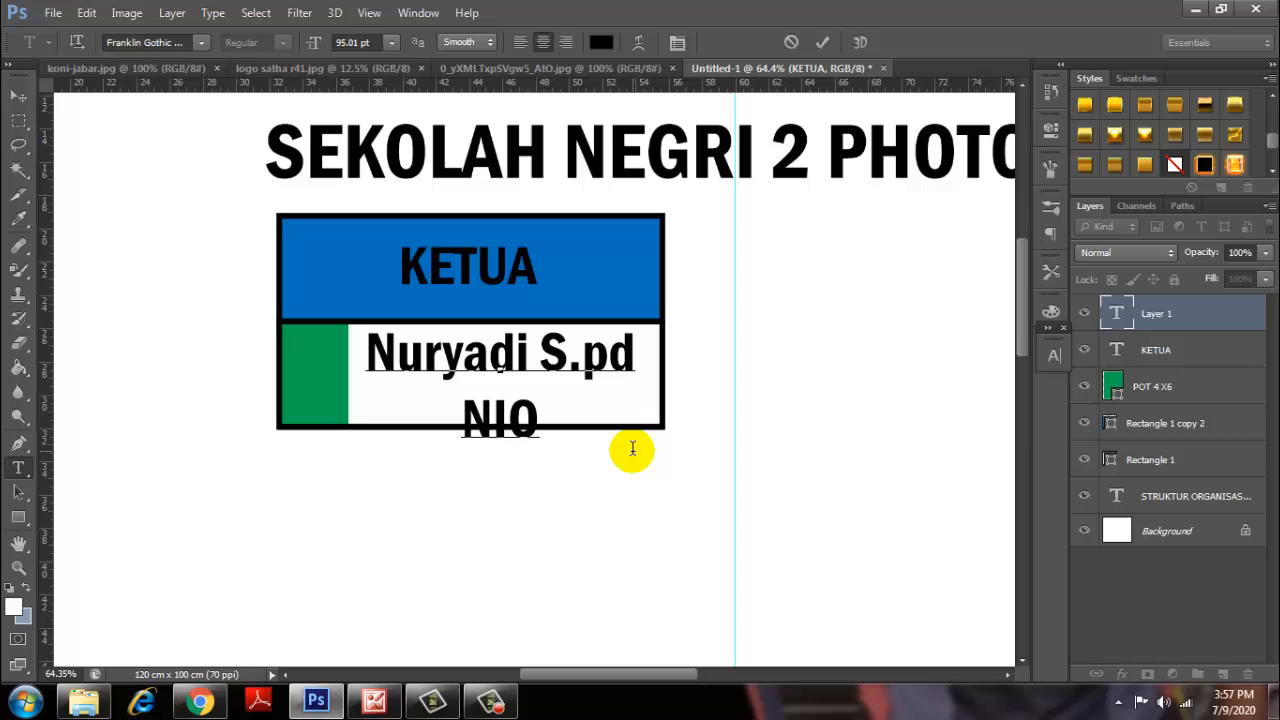
key(BackSpace)
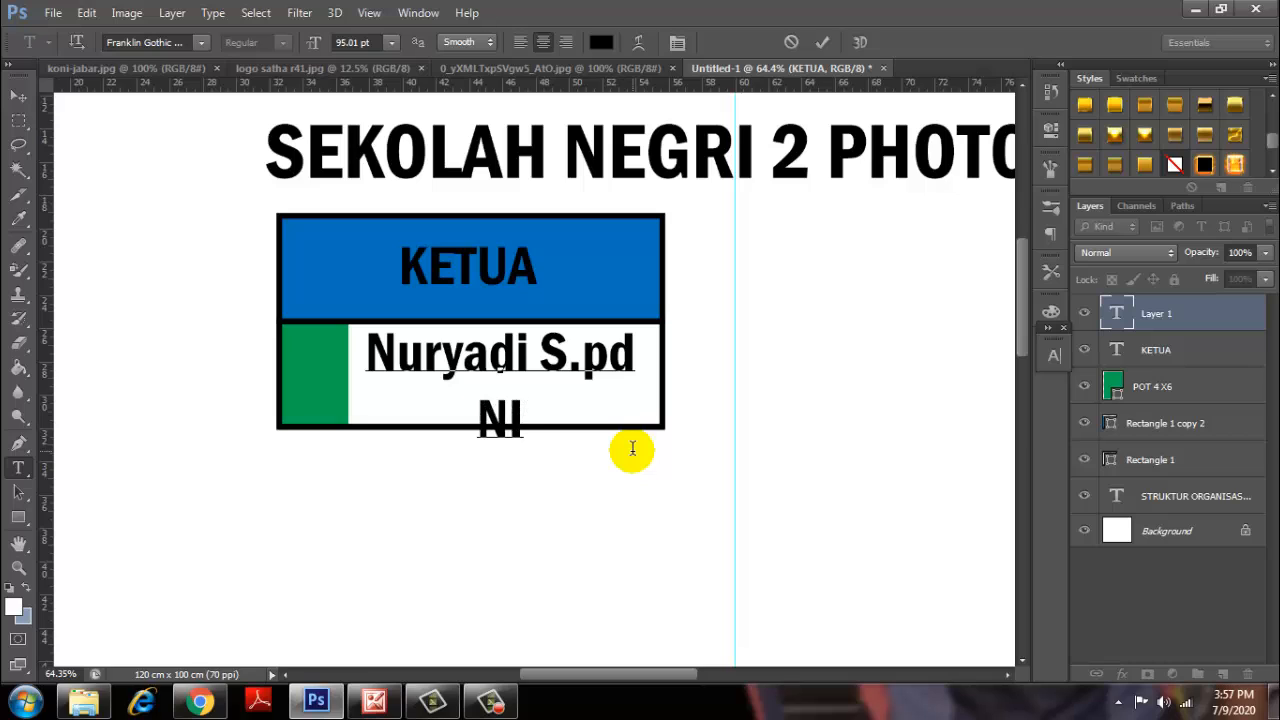
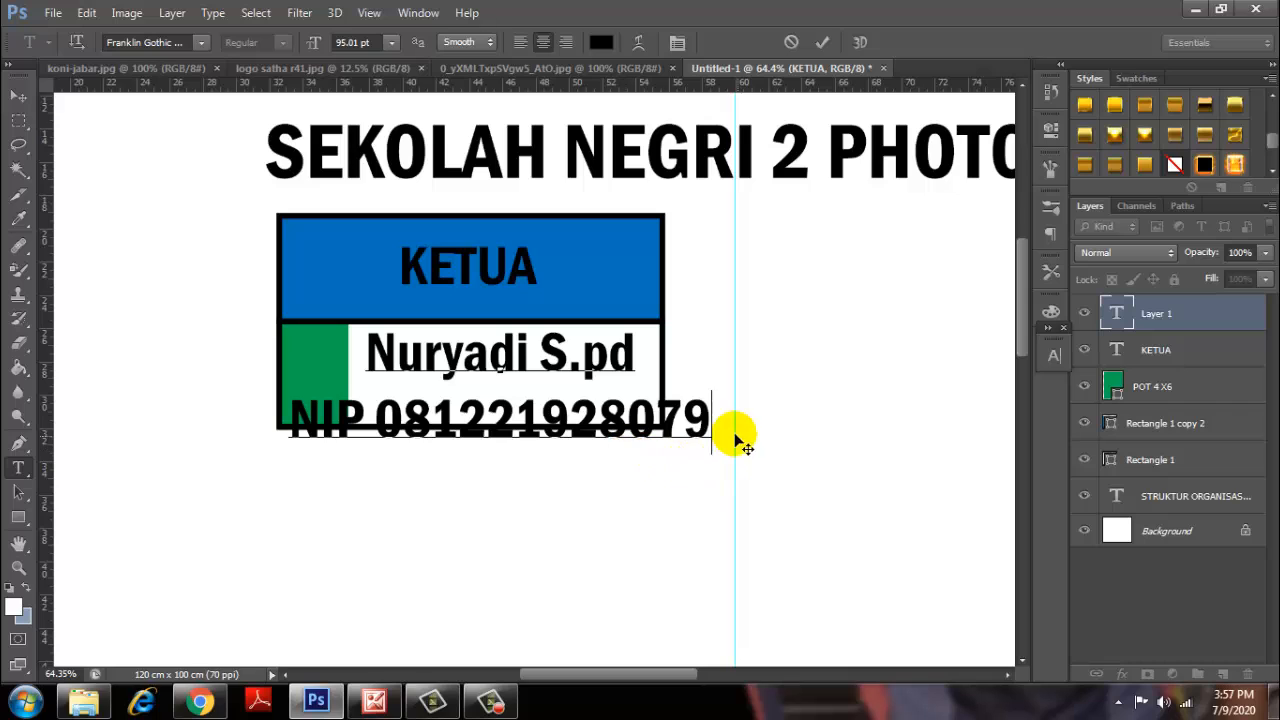
drag(731, 434, 177, 420)
drag(324, 46, 282, 62)
Reduce the member's name line to a smaller font size.
click(823, 44)
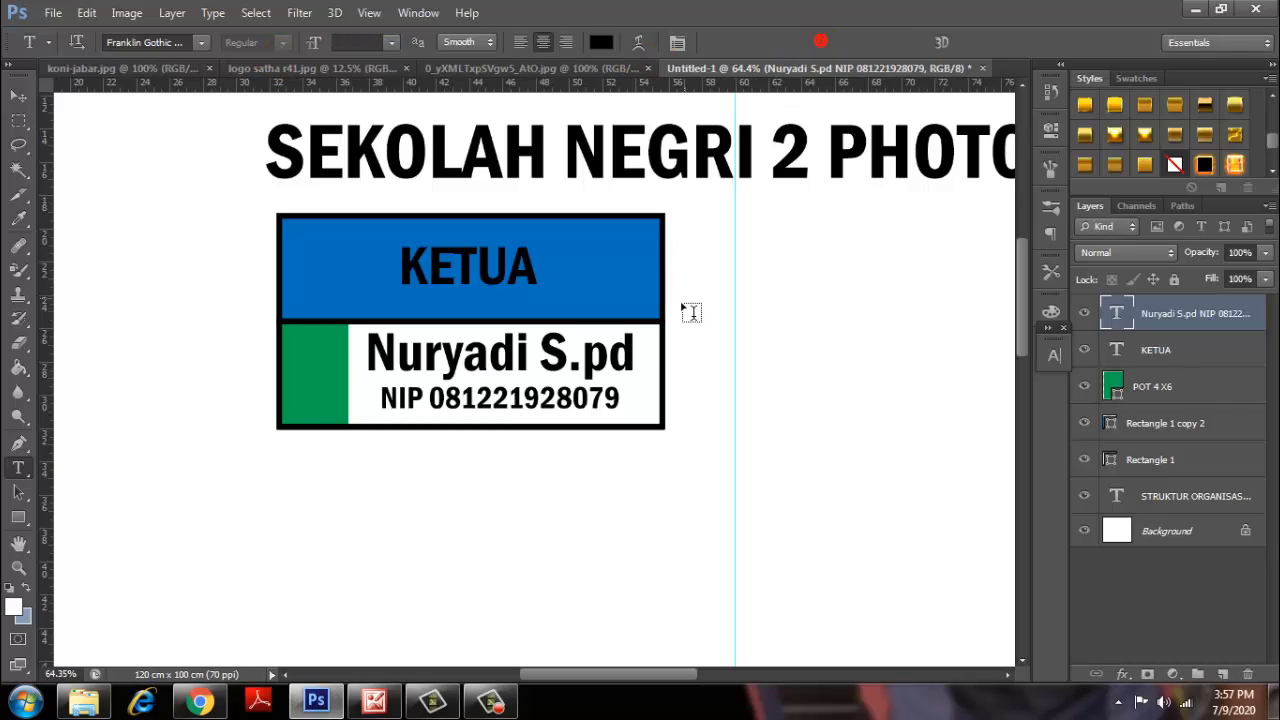
drag(633, 348, 327, 373)
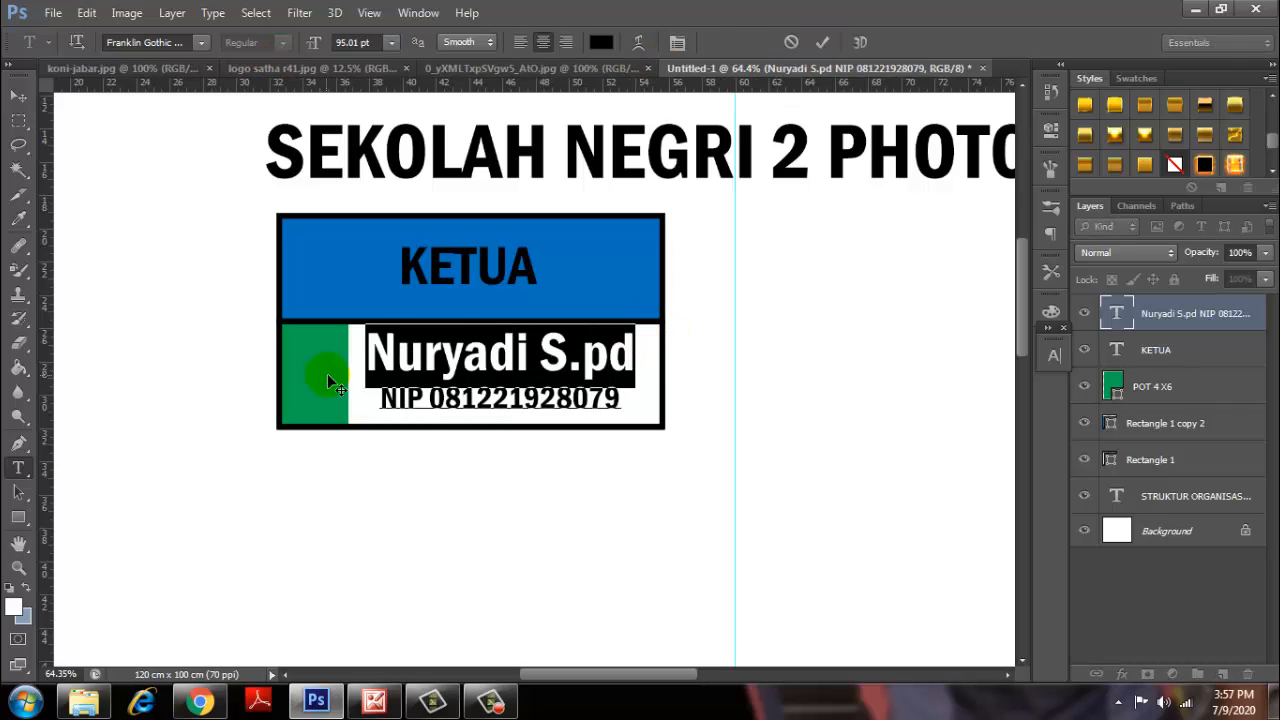
drag(314, 49, 282, 55)
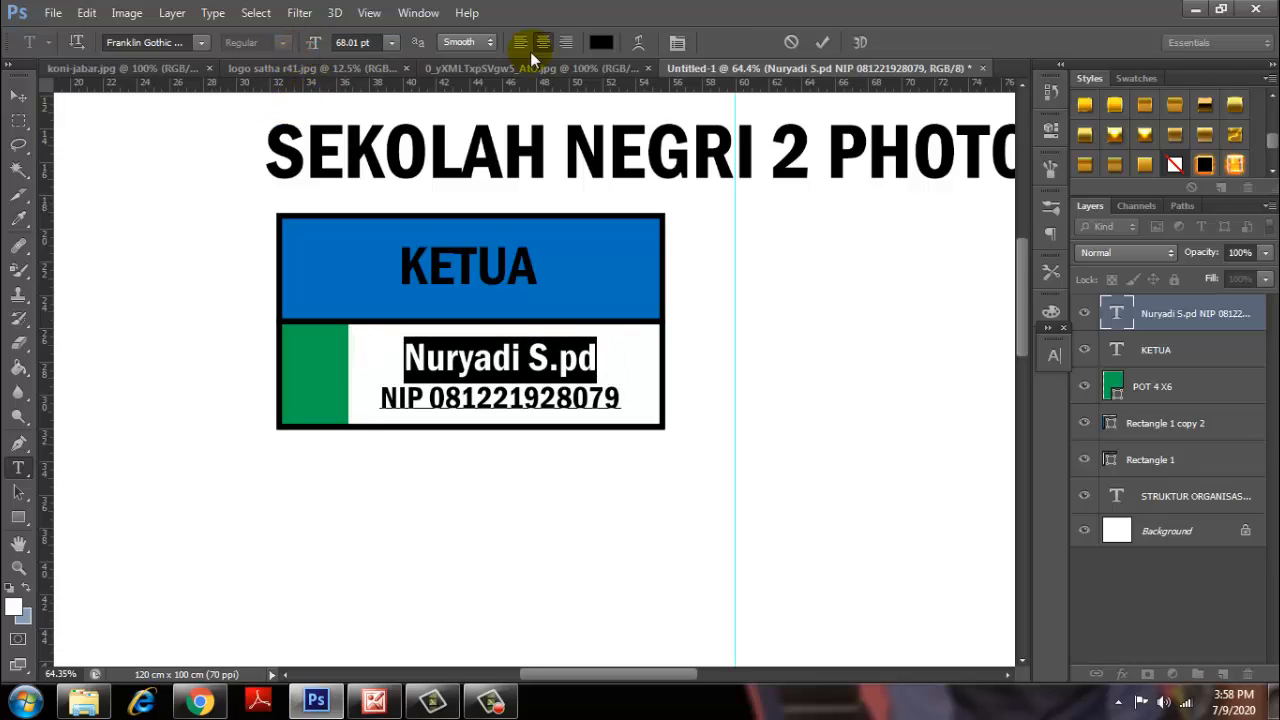
click(821, 44)
Shrink the NIP line further to 41.01 pt.
click(614, 390)
drag(610, 398, 378, 397)
drag(622, 397, 378, 397)
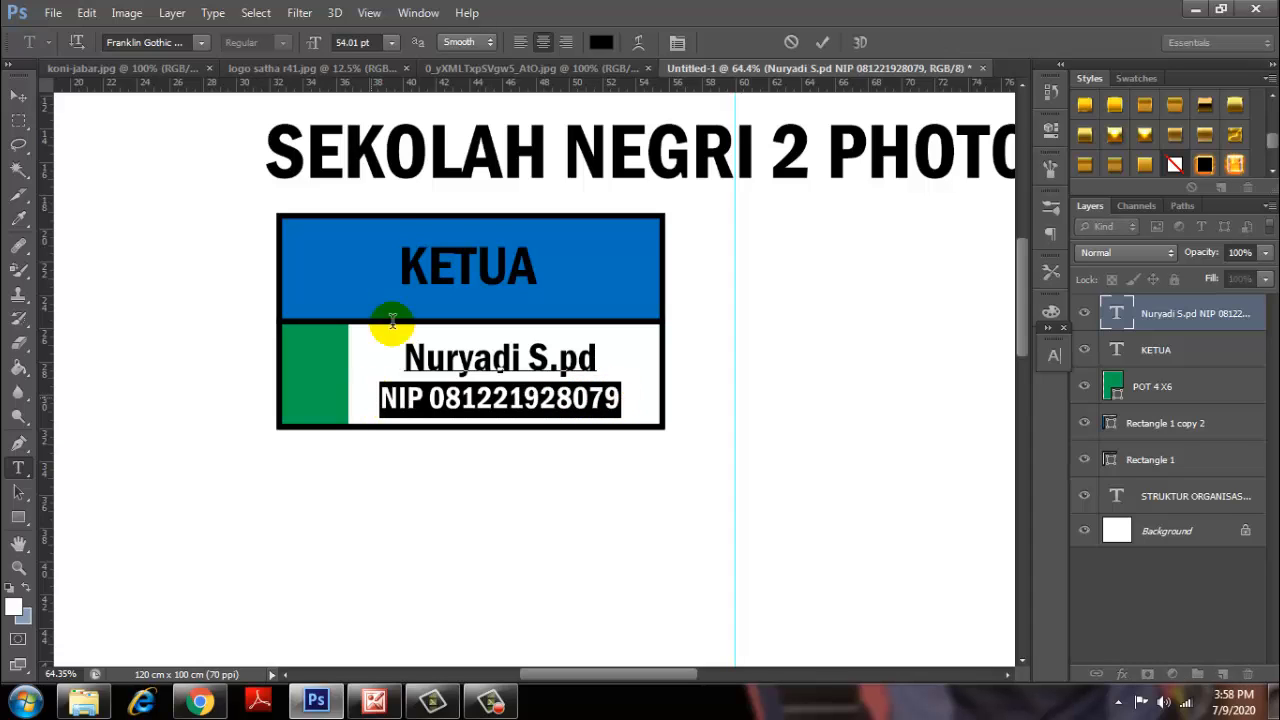
drag(316, 44, 311, 49)
Underline the name line using the Character panel.
click(595, 356)
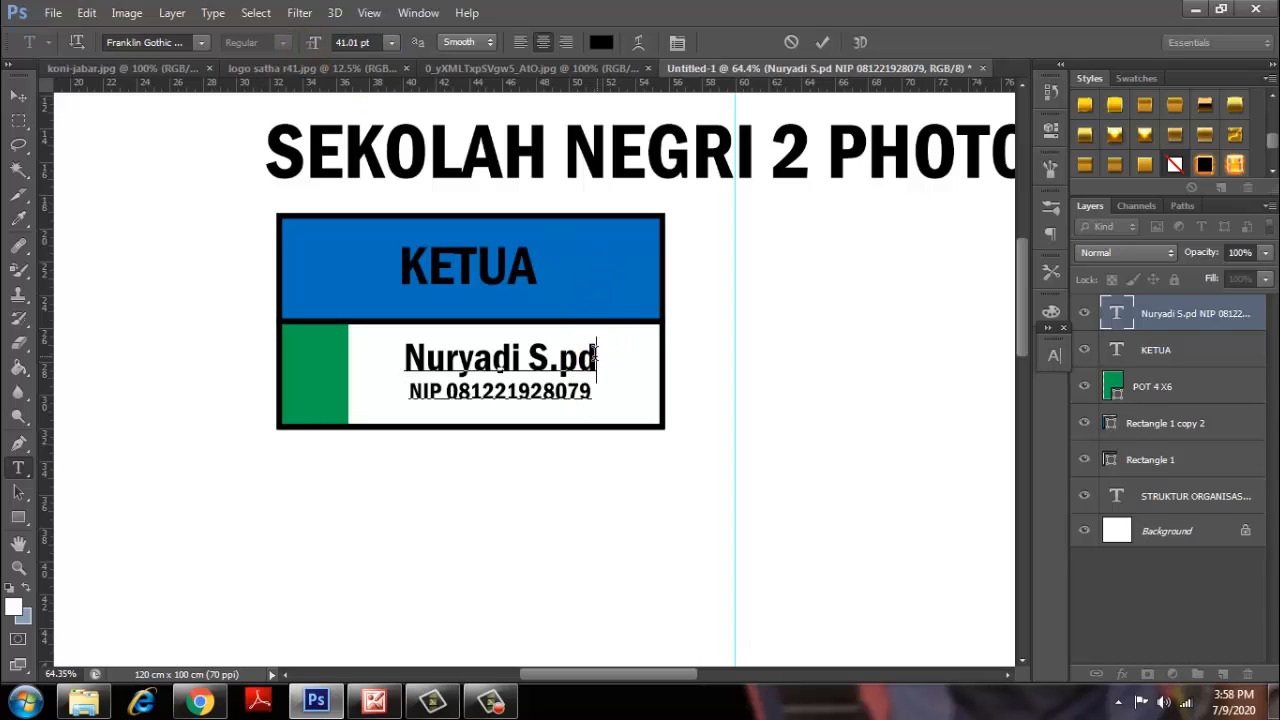
drag(595, 356, 403, 357)
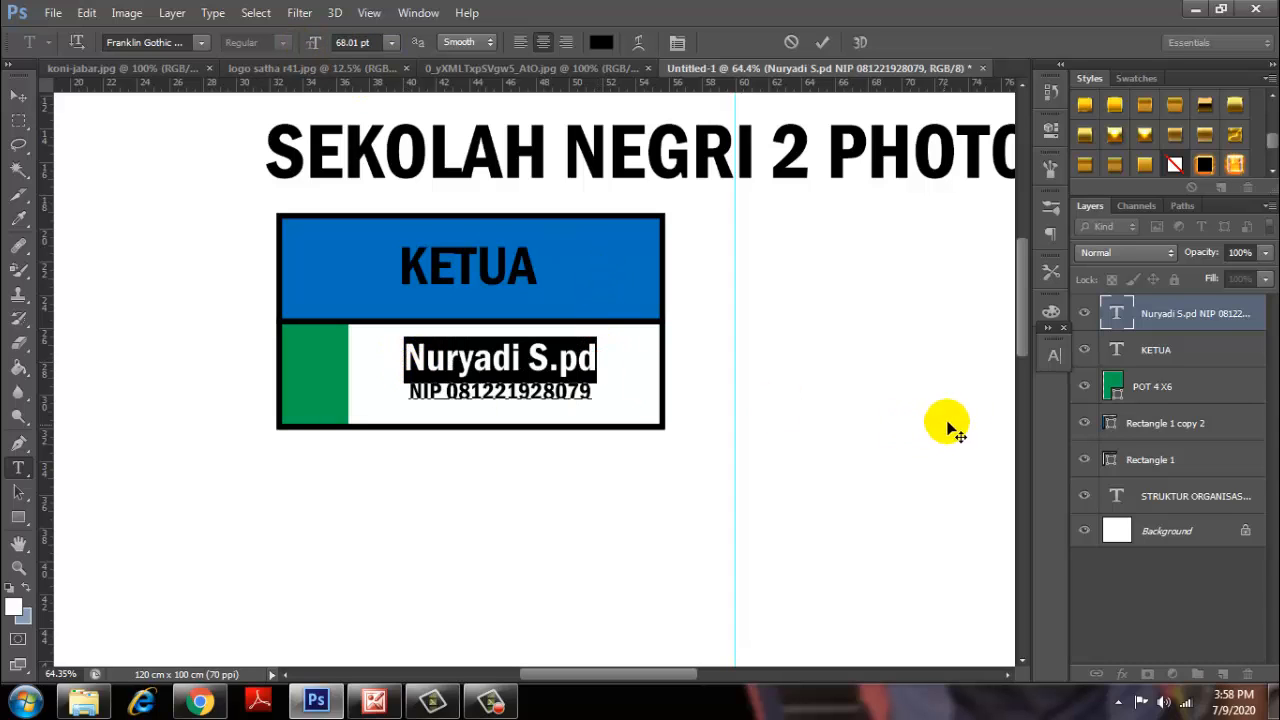
click(1054, 357)
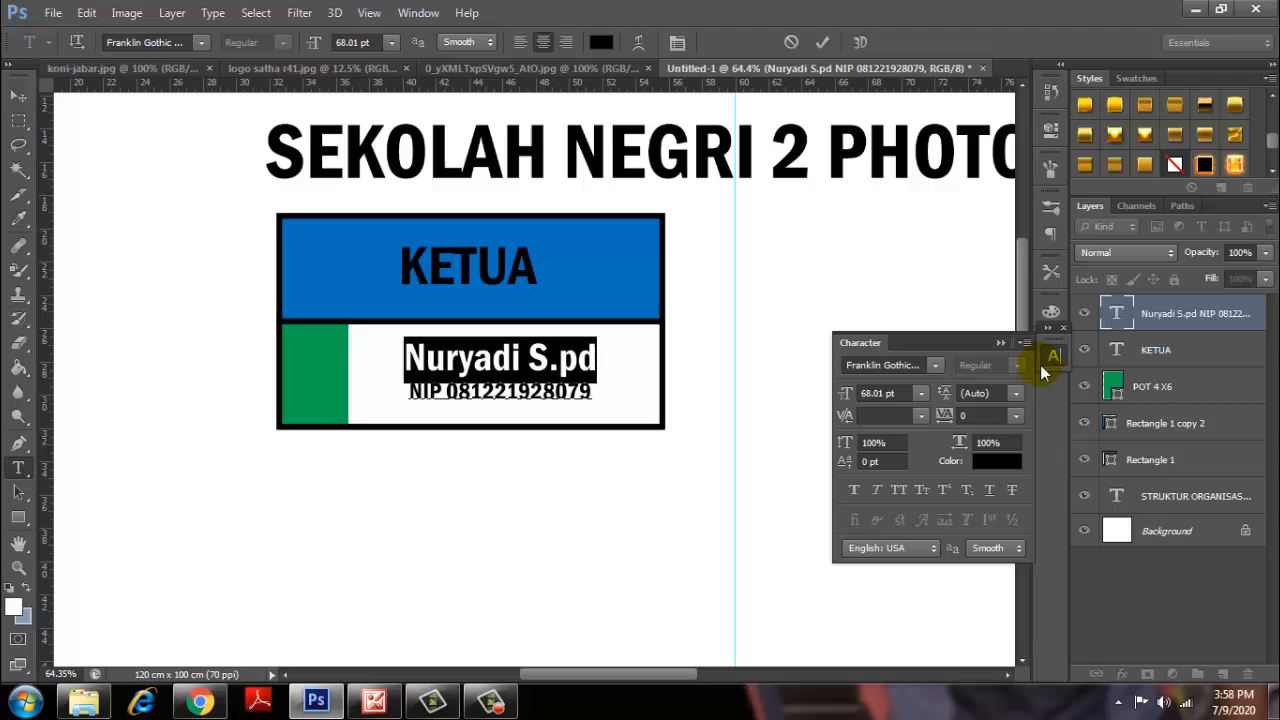
click(990, 490)
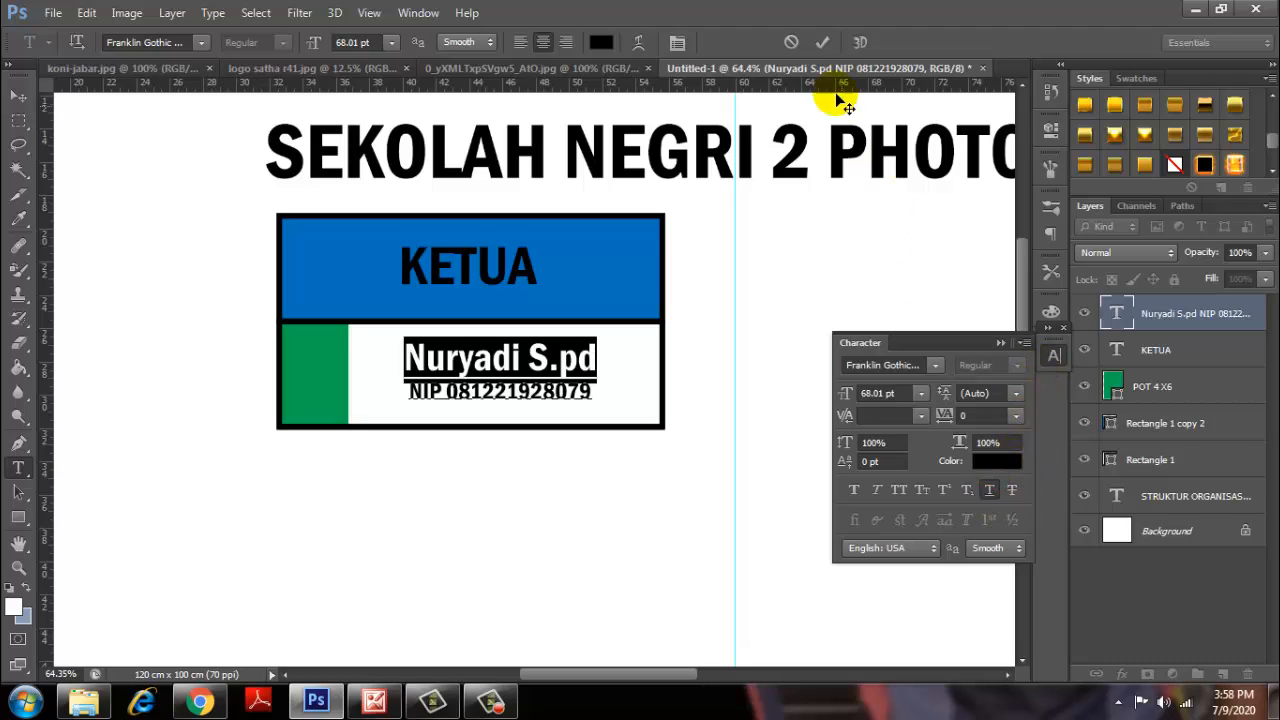
click(816, 43)
click(997, 343)
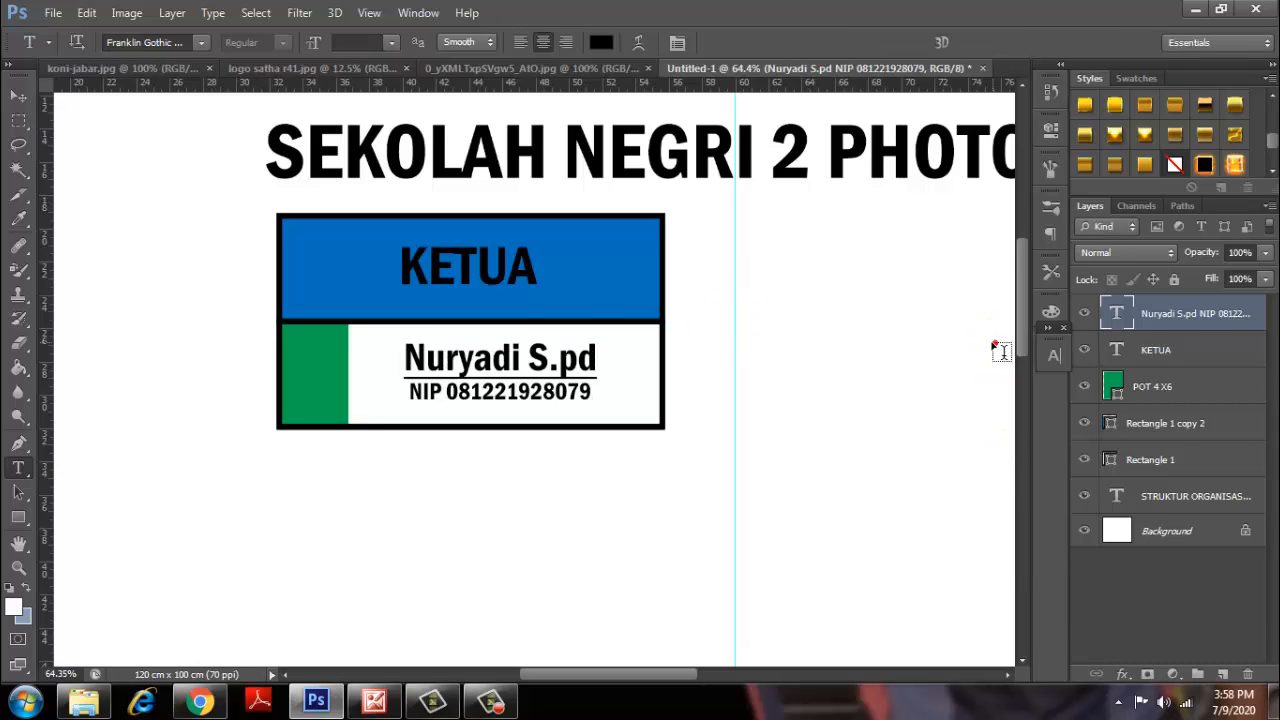
click(526, 268)
Lower the KETUA heading slightly and enlarge it from 95.01 pt to 105.01 pt.
drag(662, 318, 663, 324)
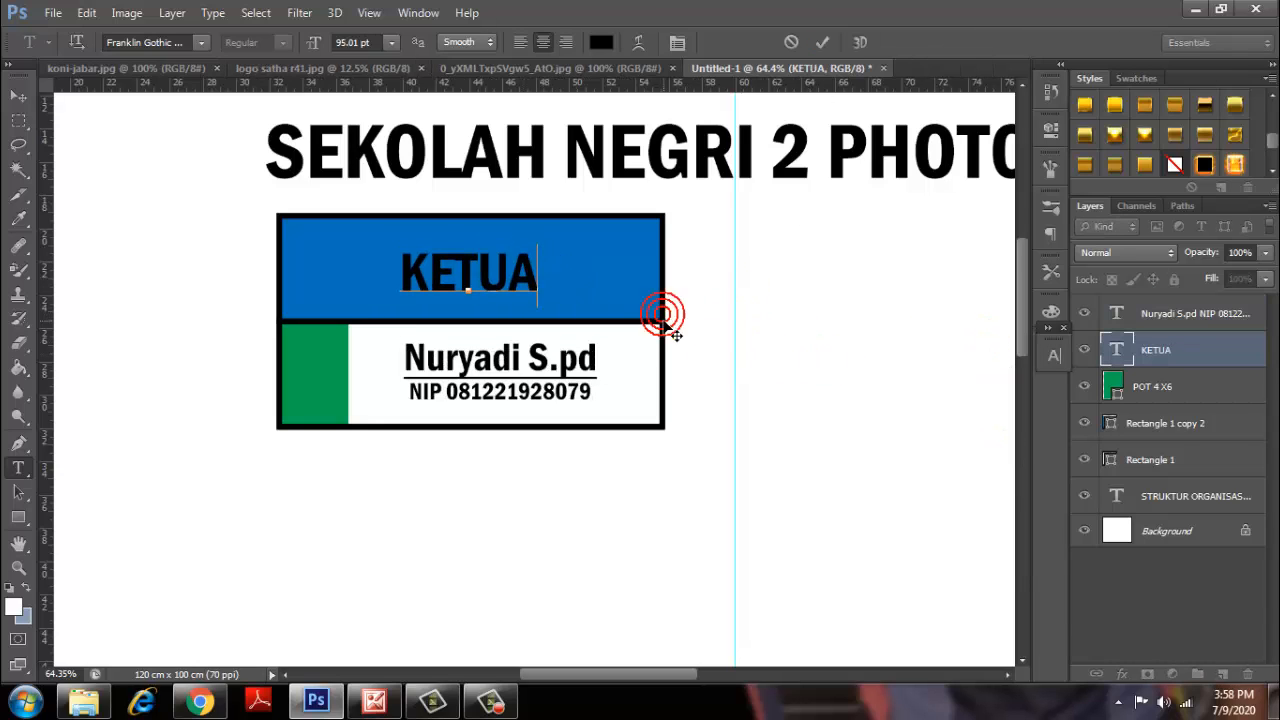
click(822, 43)
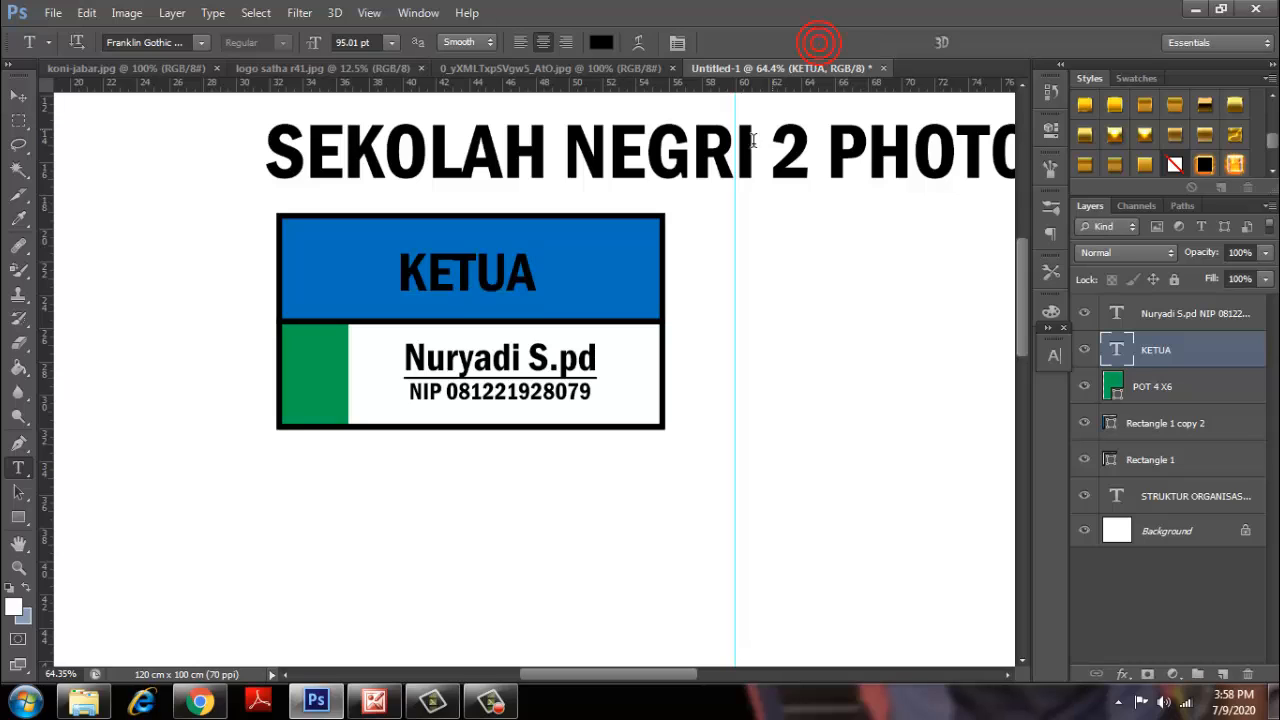
drag(531, 270, 351, 267)
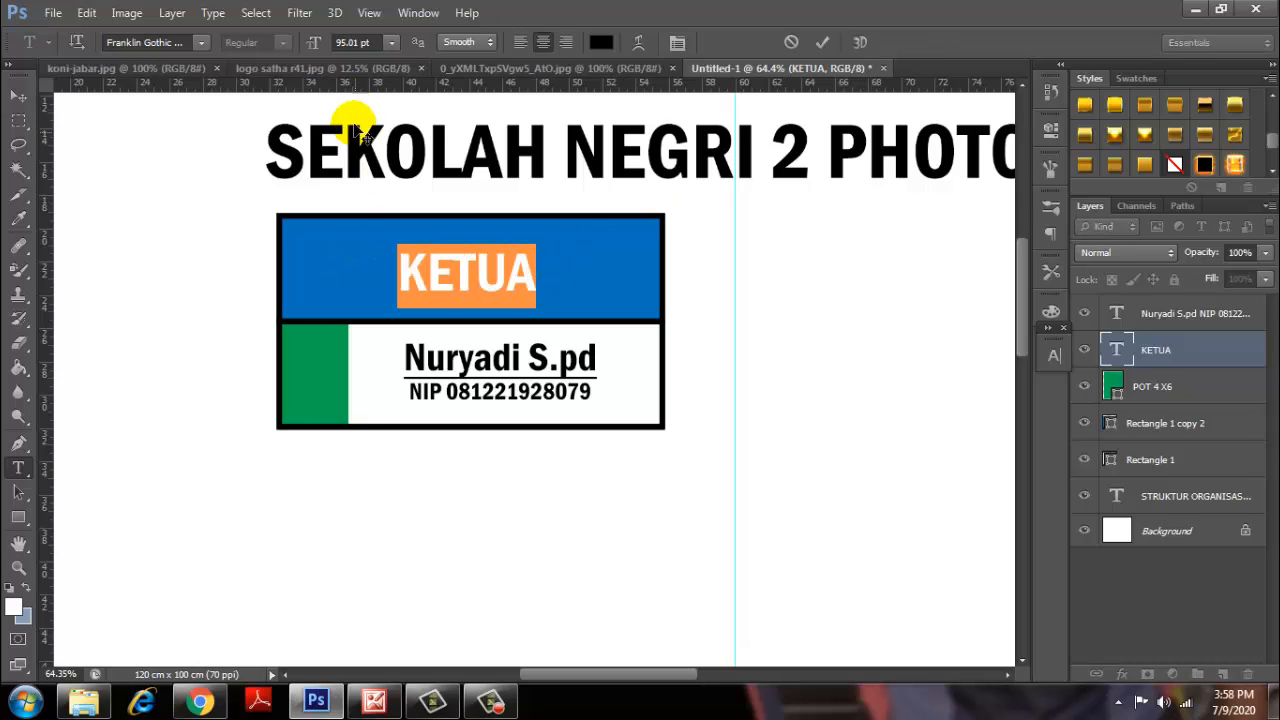
drag(314, 48, 317, 46)
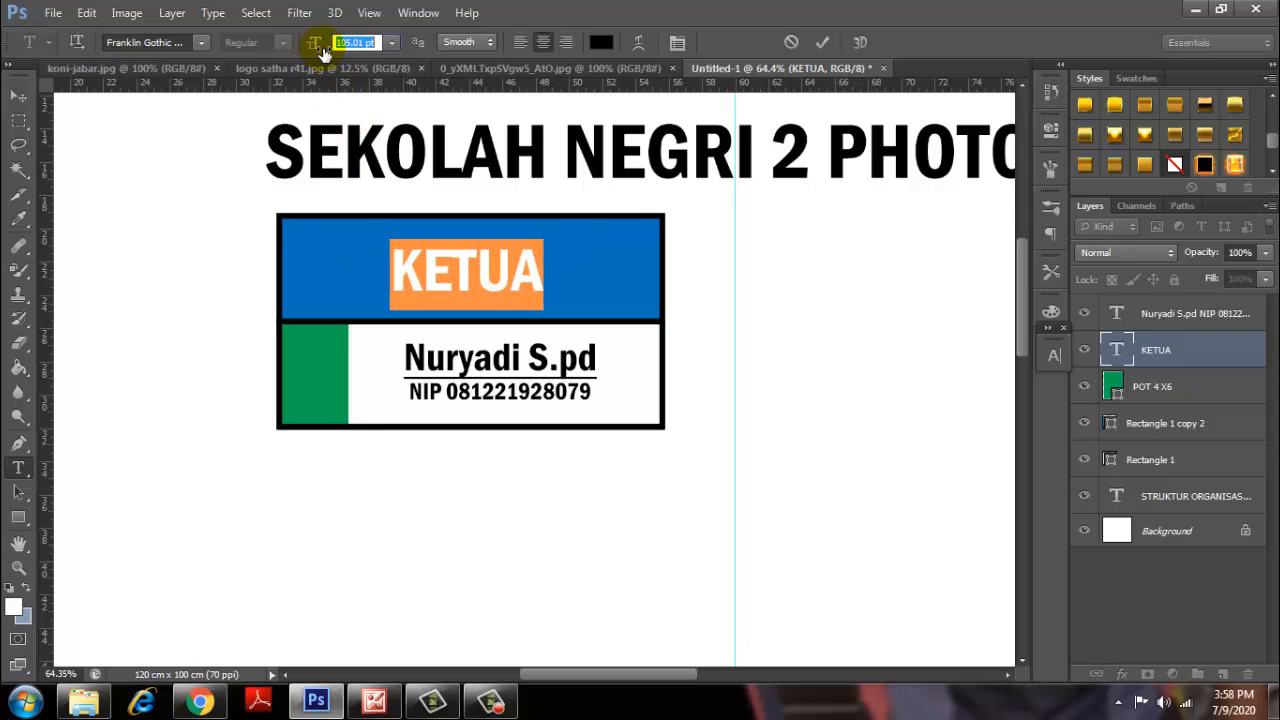
click(822, 42)
click(1054, 356)
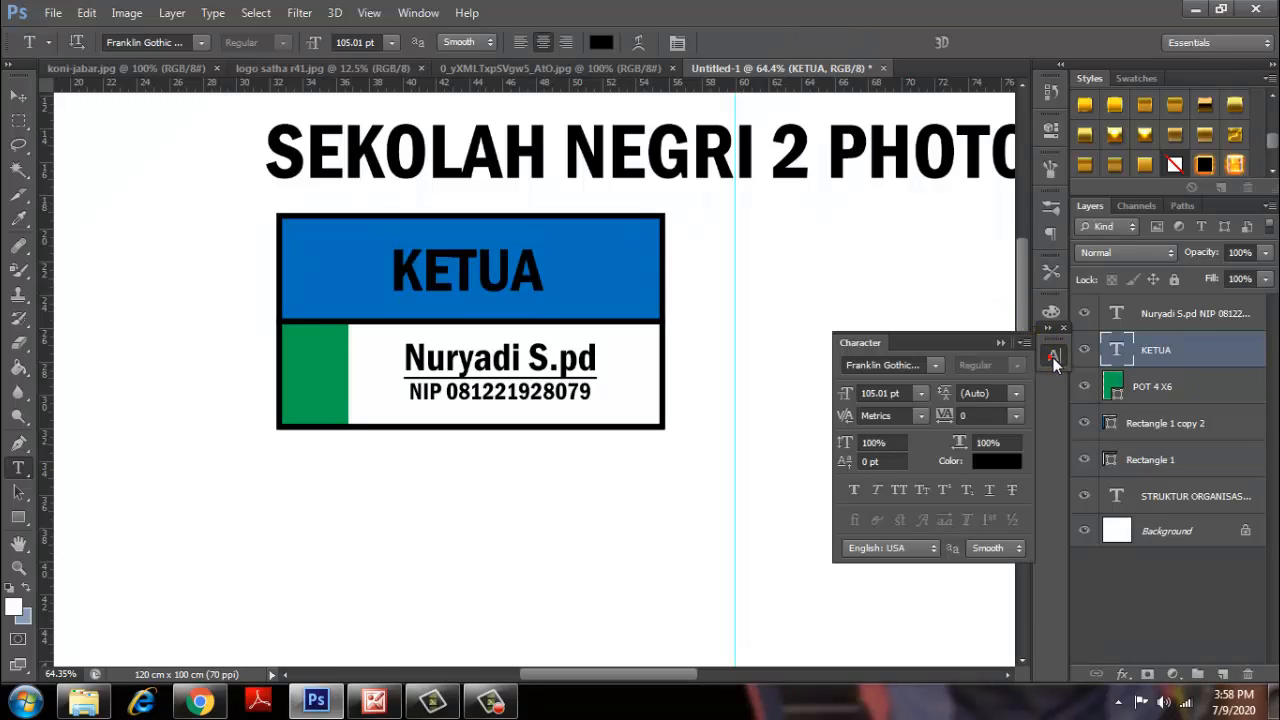
click(1054, 358)
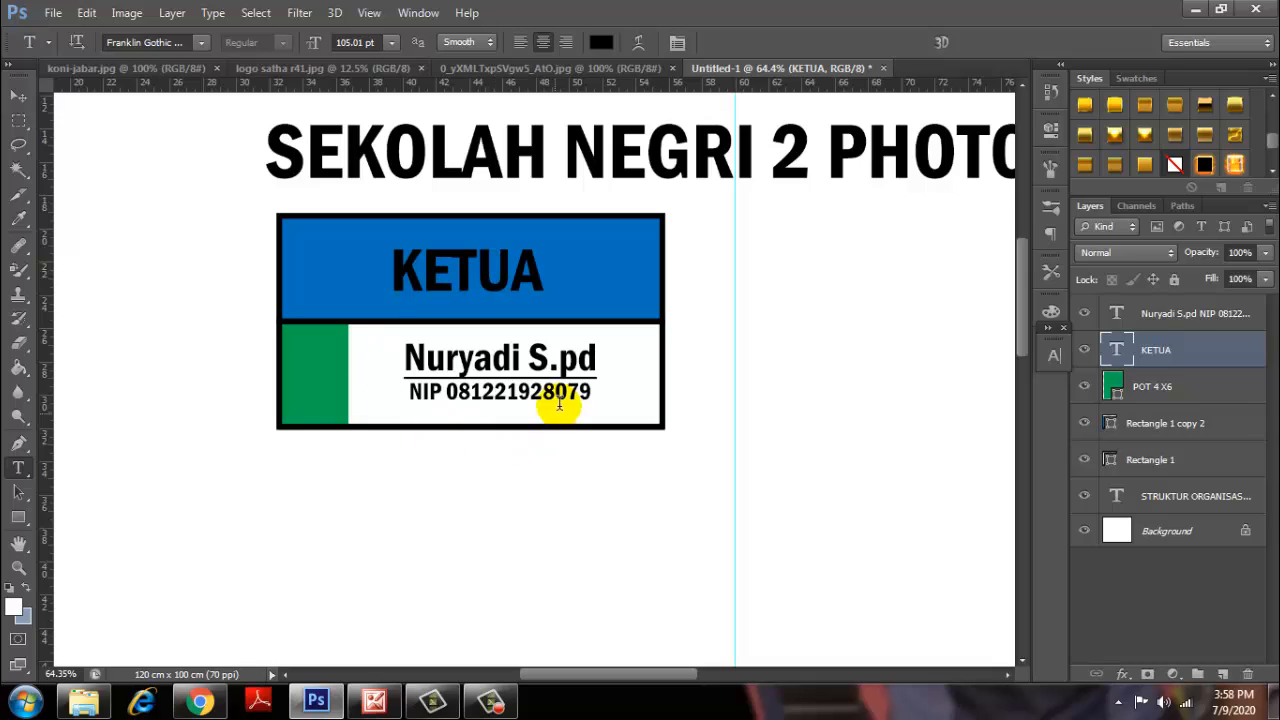
Group the five KETUA box layers into Group 1 with Ctrl+G.
ctrl+click(1173, 459)
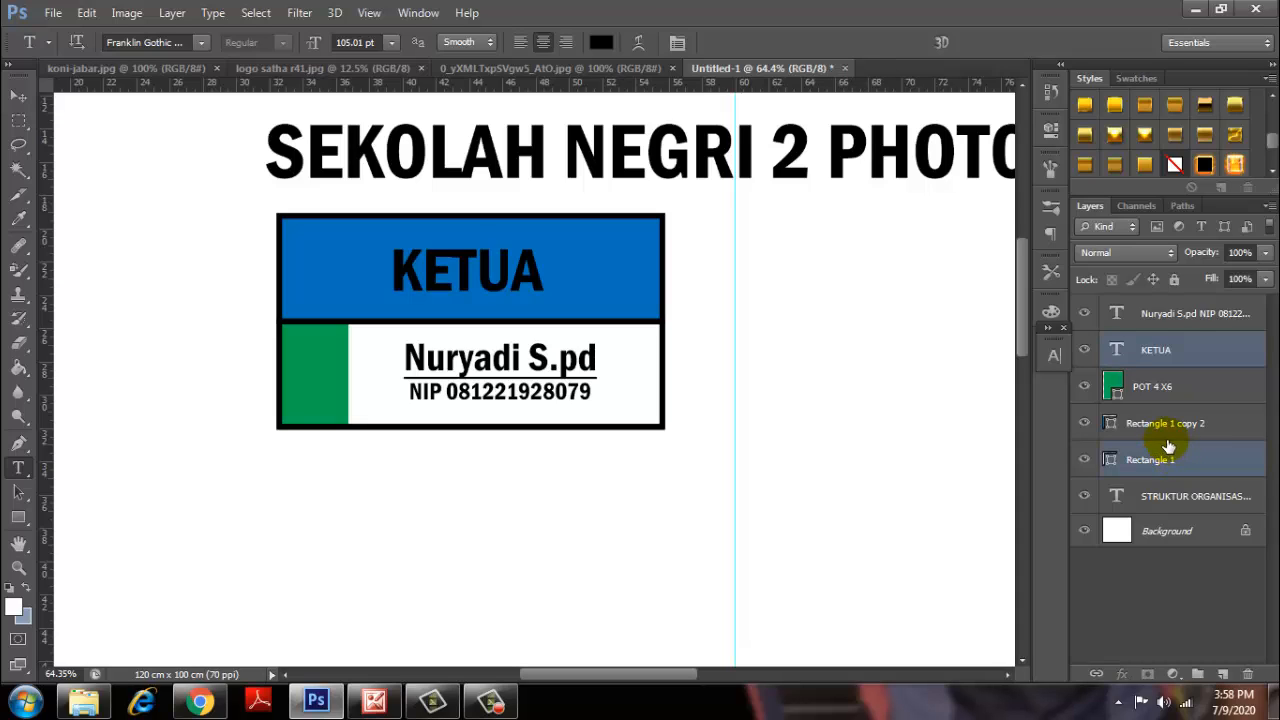
ctrl+click(1168, 428)
ctrl+click(1166, 392)
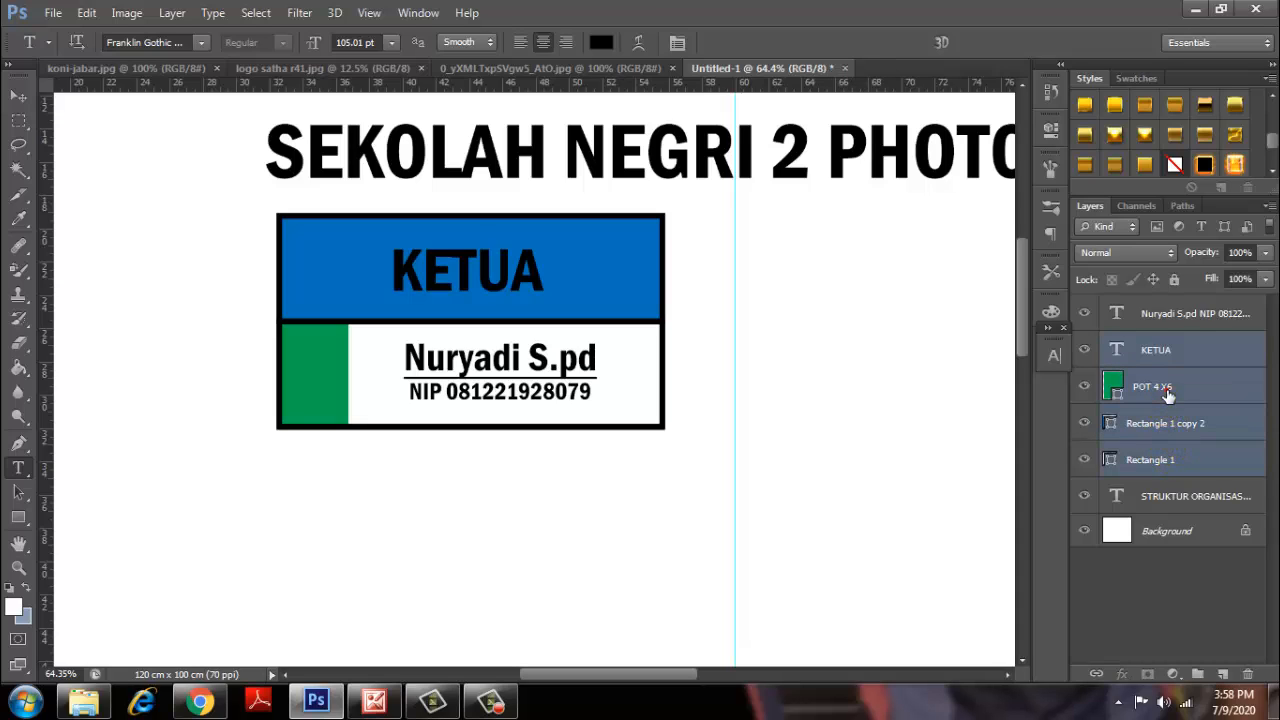
ctrl+click(1170, 326)
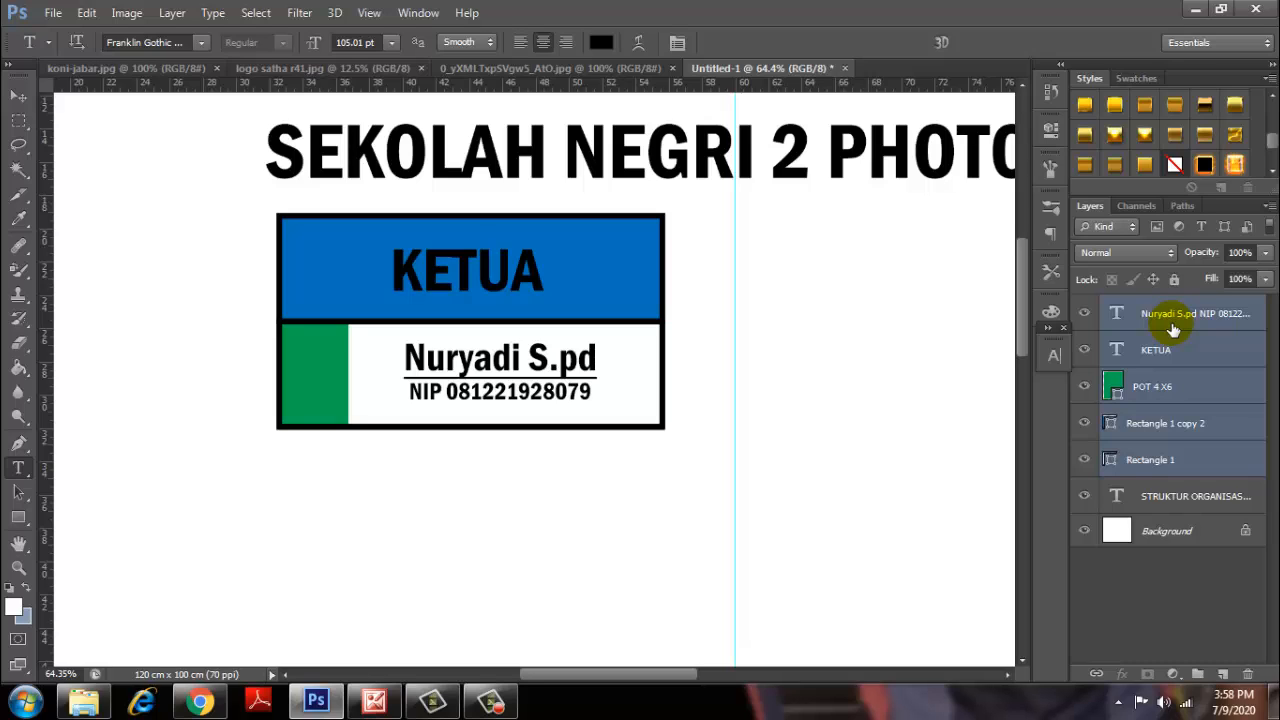
key(ctrl+g)
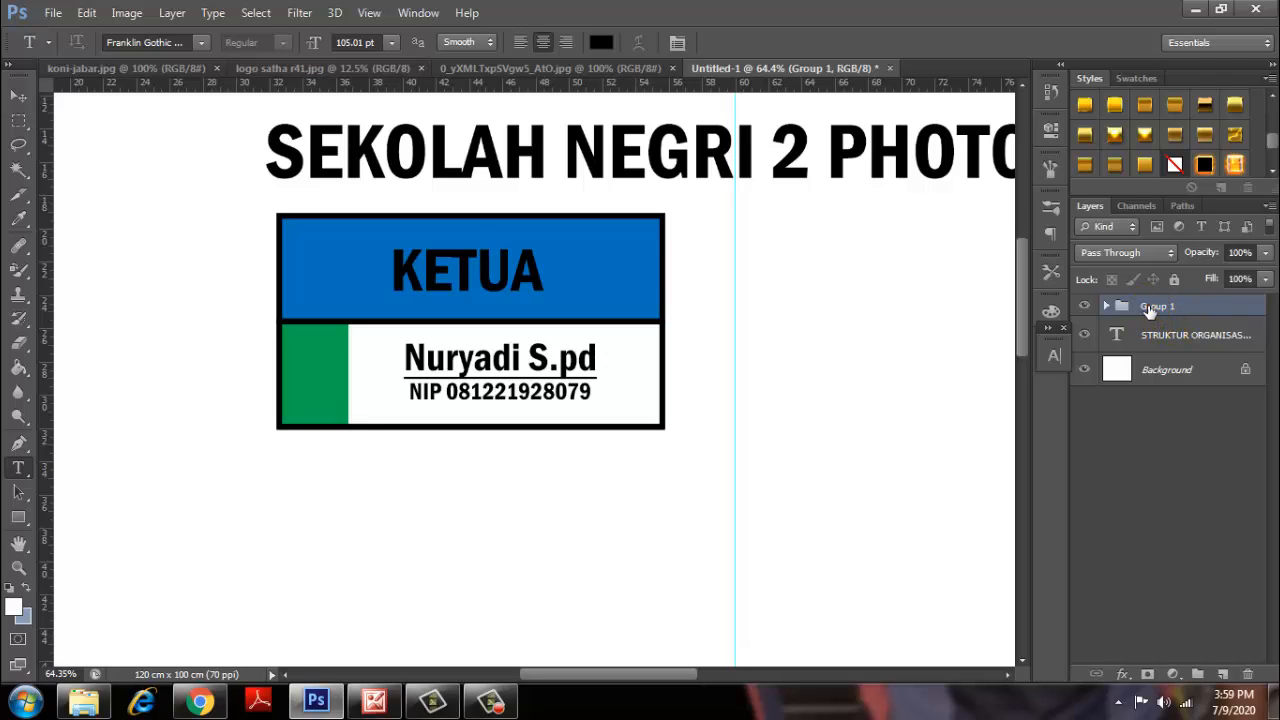
double_click(1155, 306)
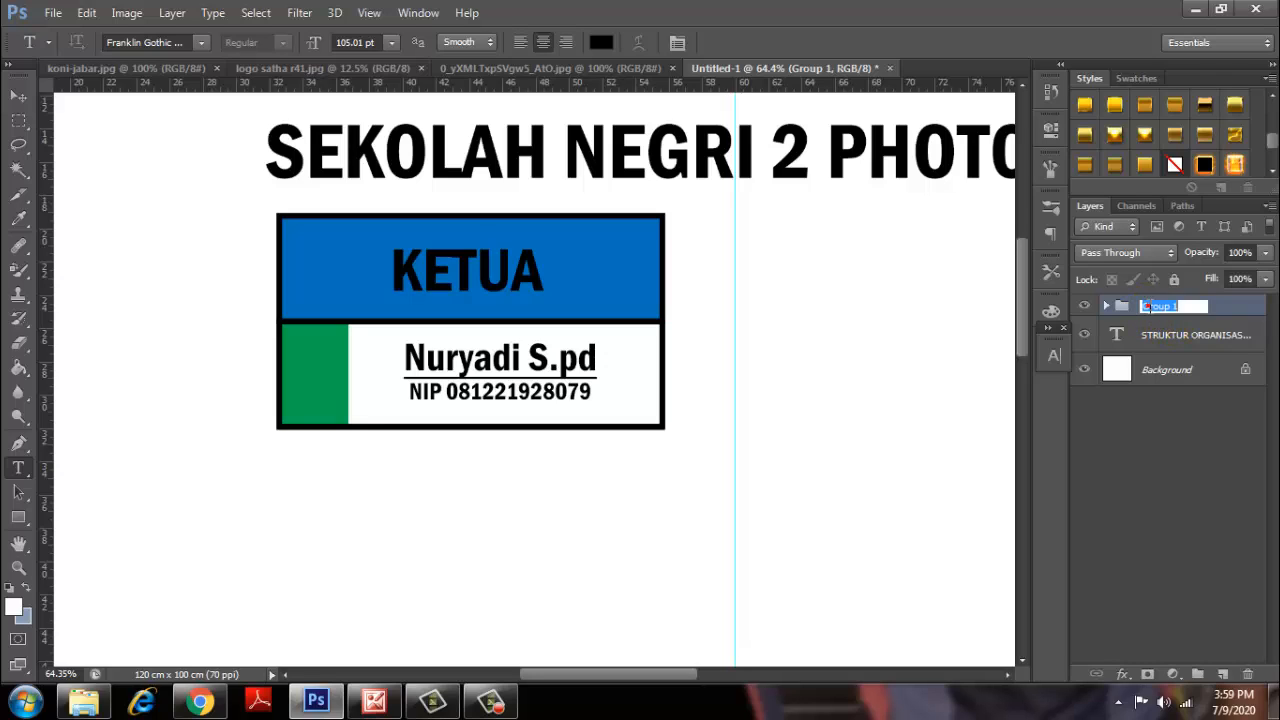
click(1230, 306)
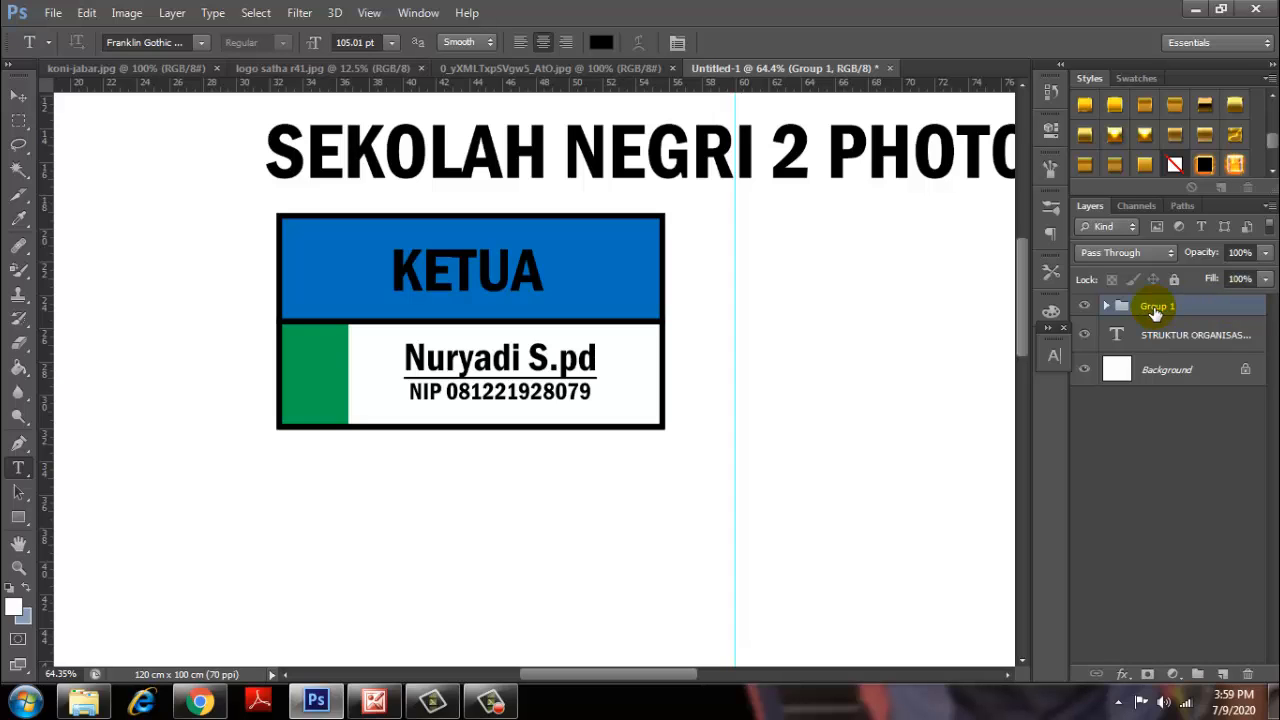
Hide the name/NIP and KETUA text layers inside Group 1.
scroll(829, 323, down, 2)
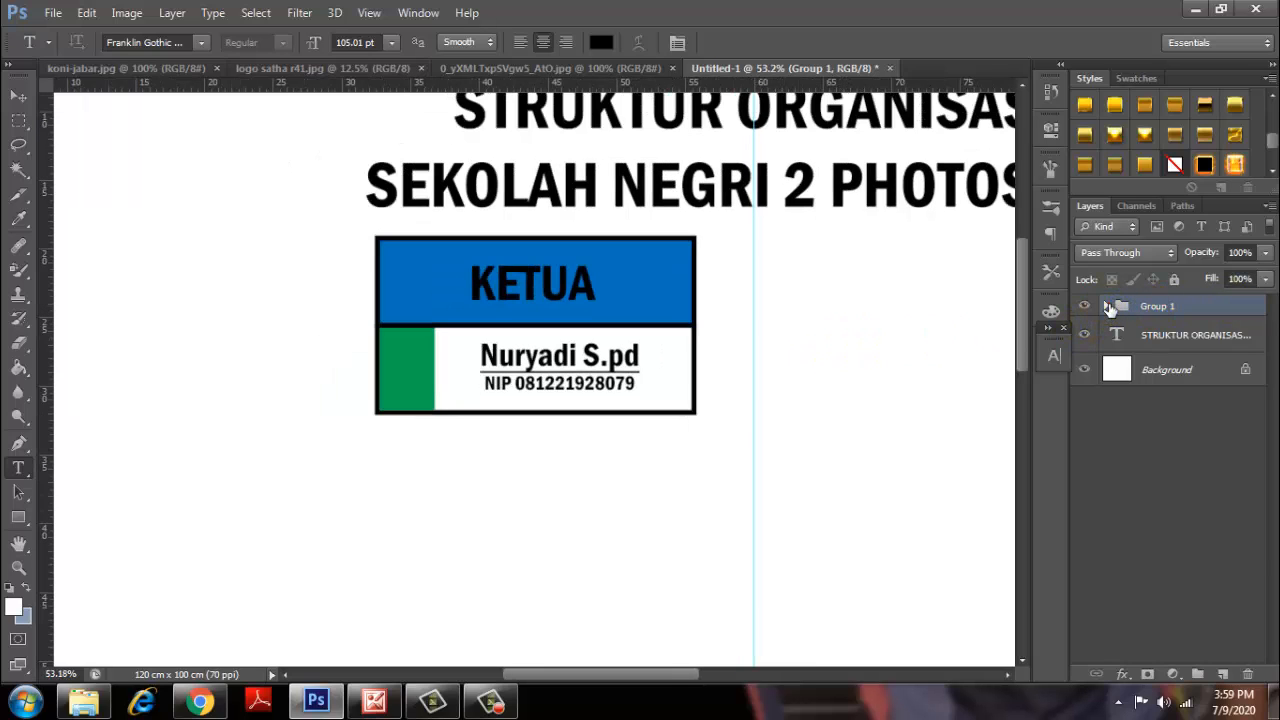
click(1107, 306)
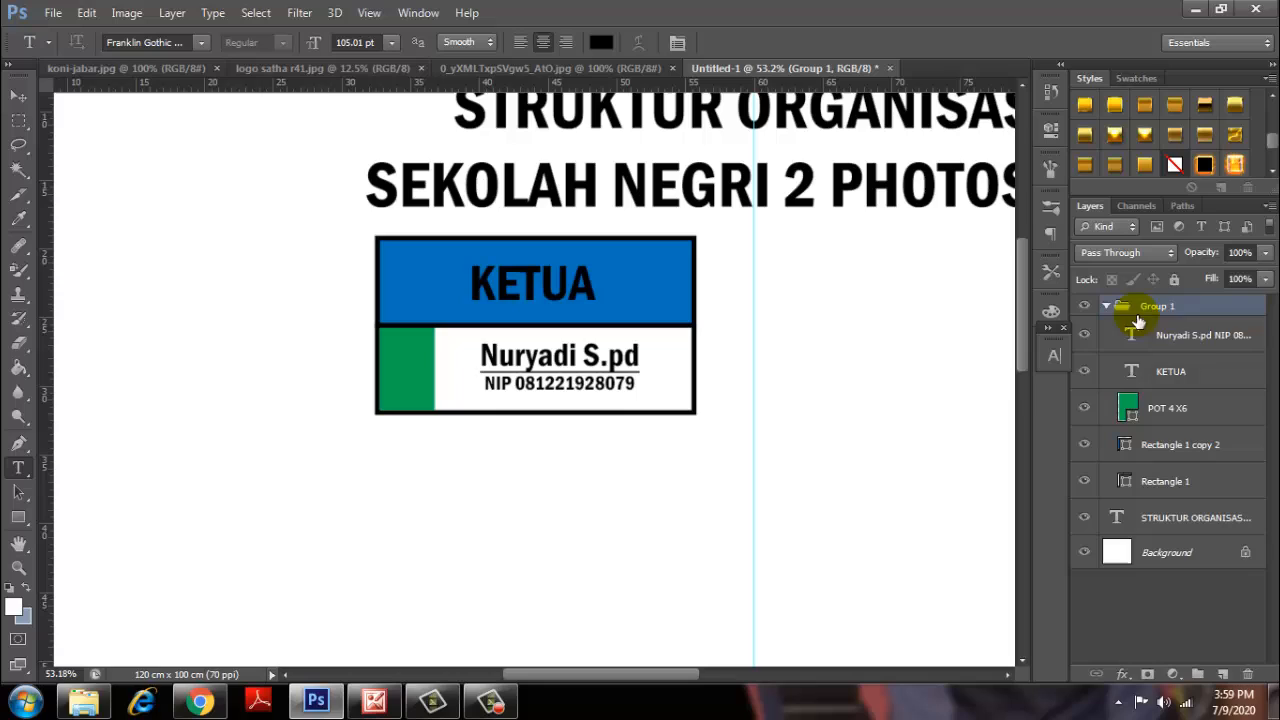
click(1085, 337)
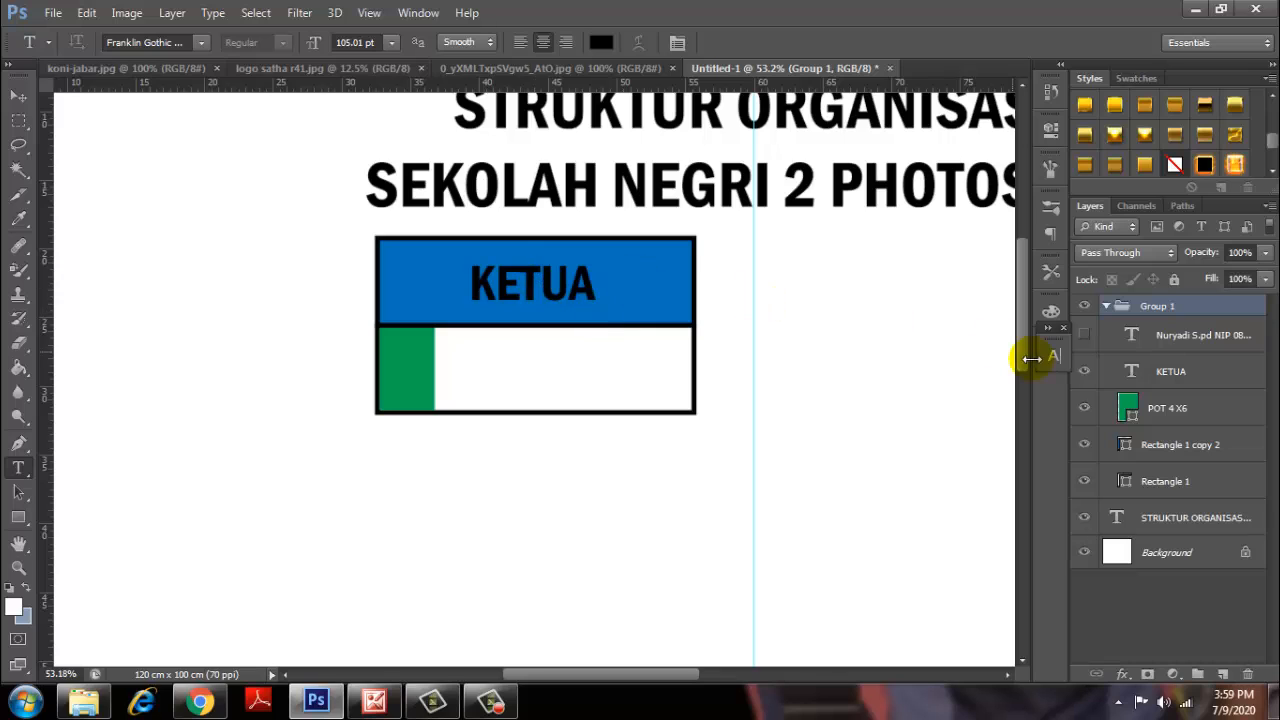
click(1085, 374)
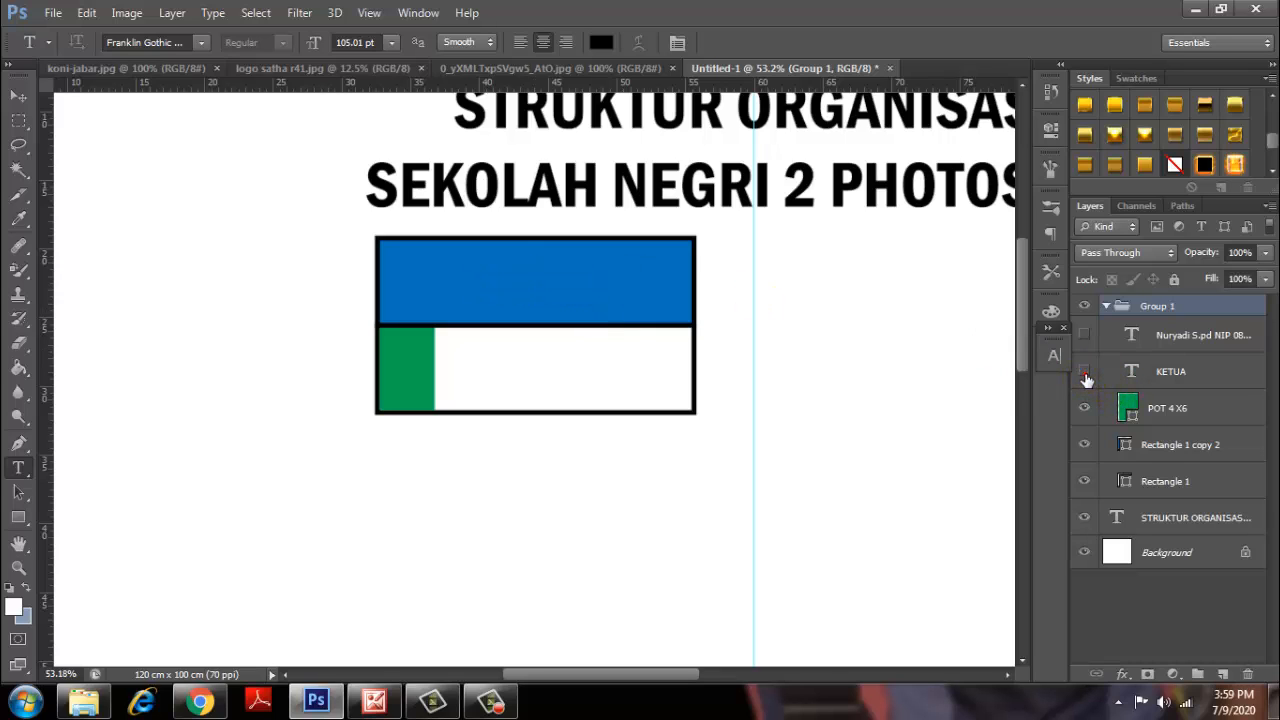
Set the Move tool's Auto-Select target to Group.
scroll(780, 390, down, 2)
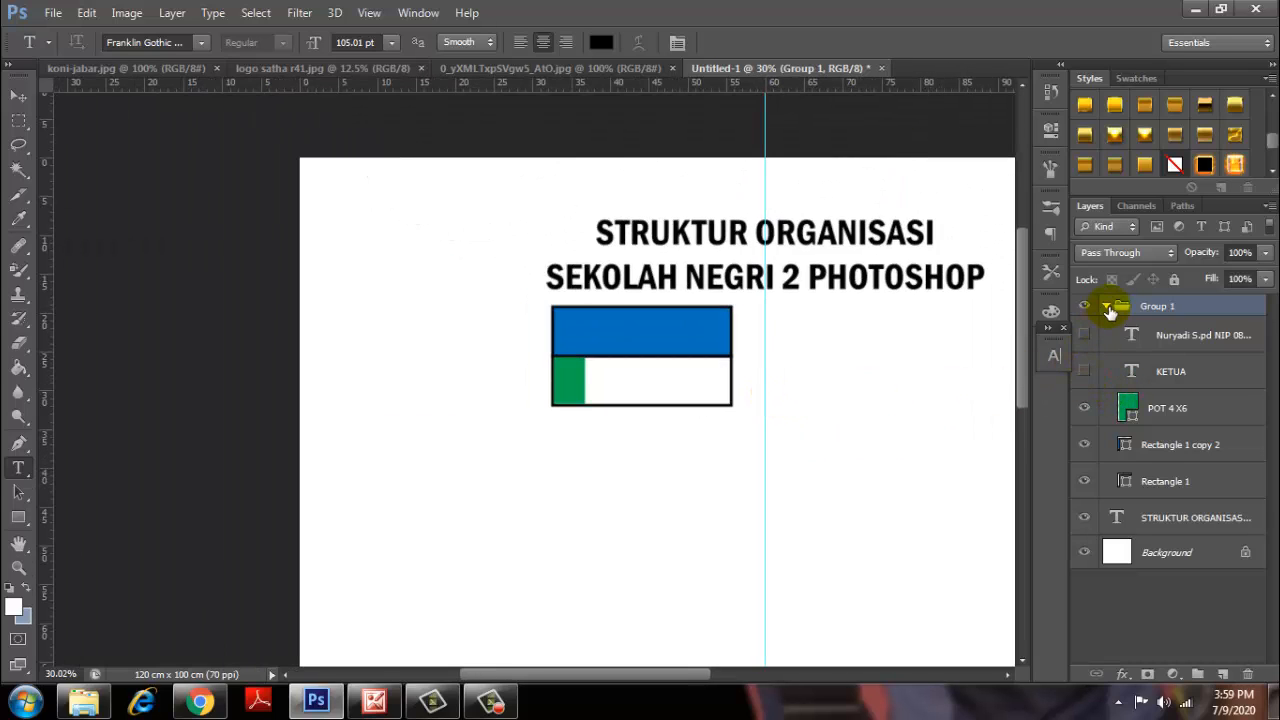
click(1106, 306)
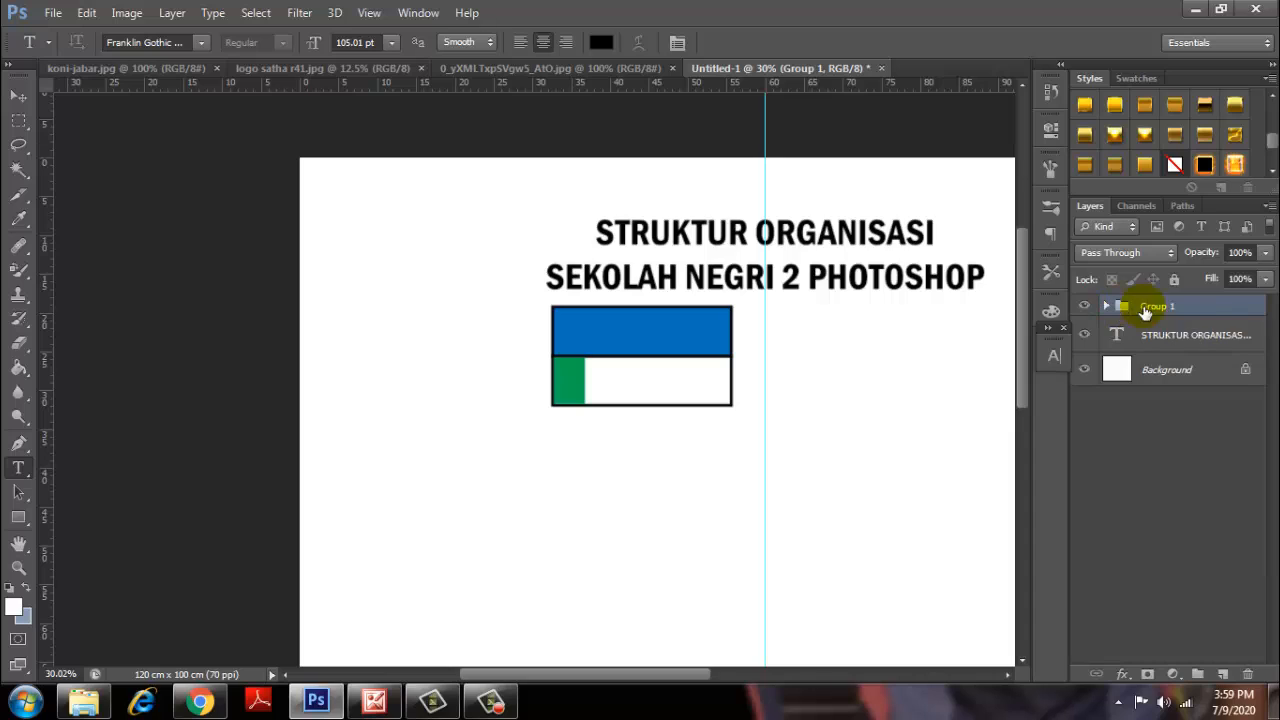
click(22, 98)
click(656, 317)
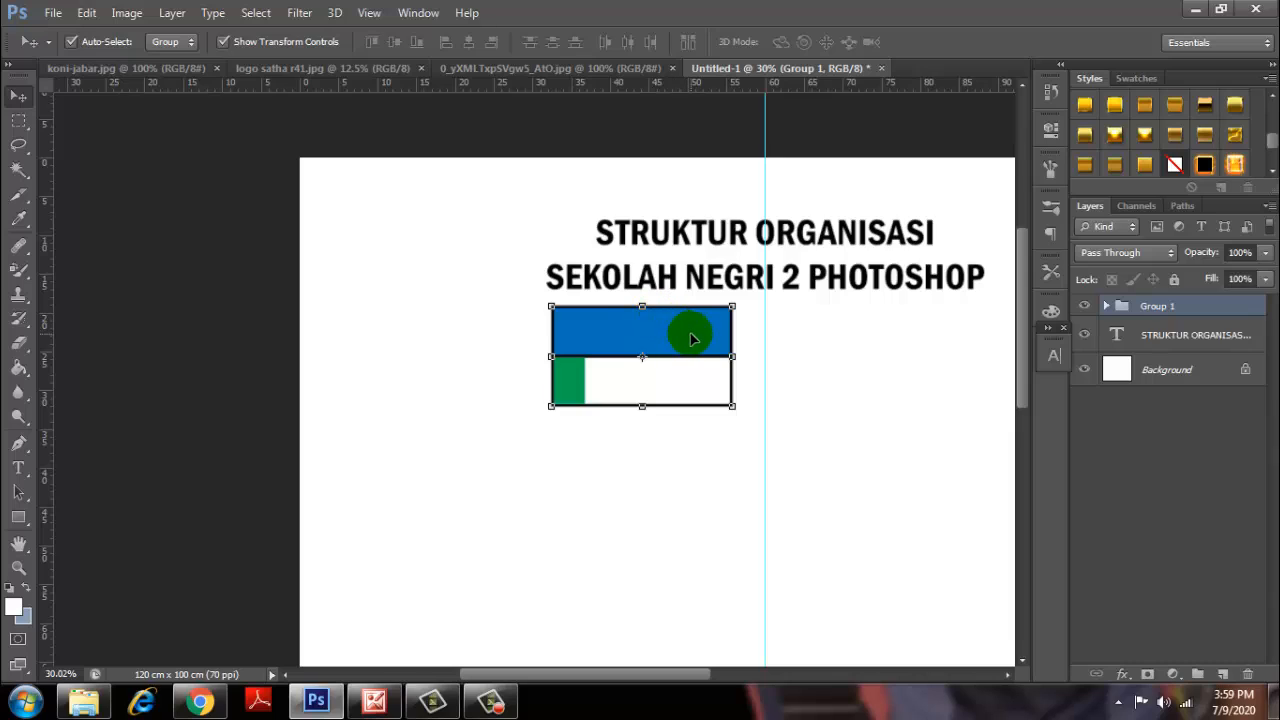
click(170, 42)
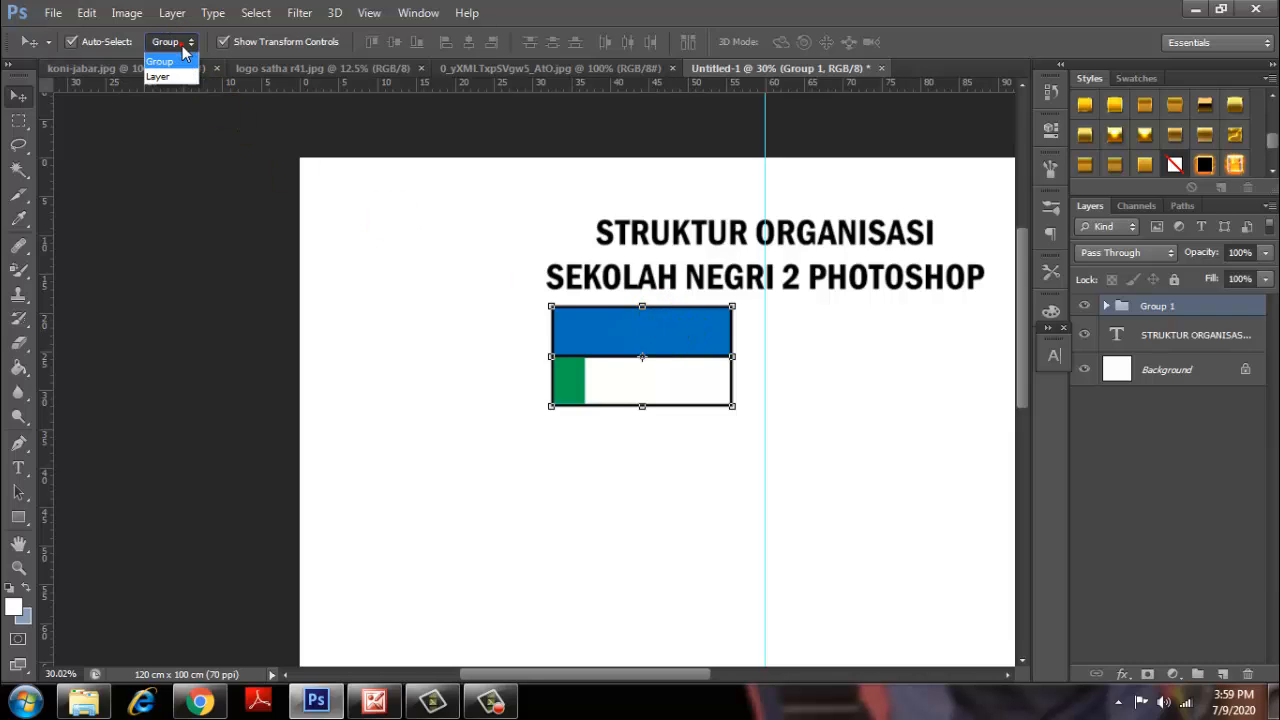
click(170, 74)
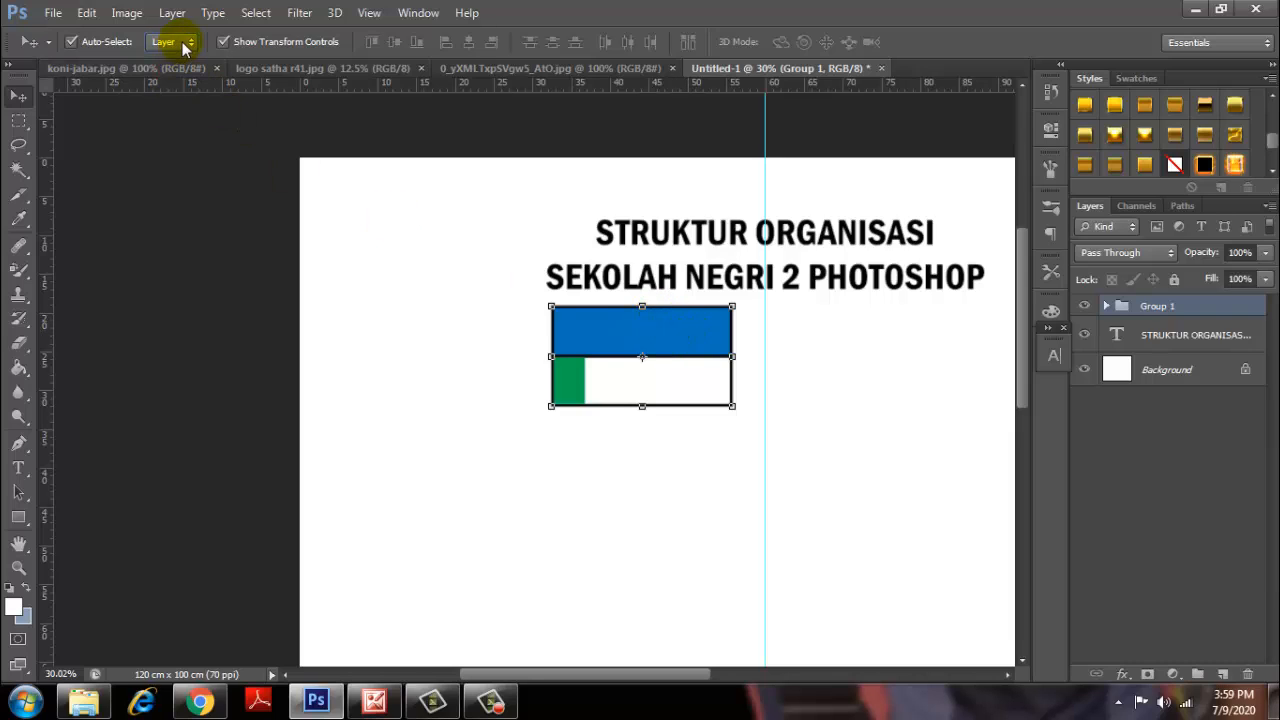
click(185, 44)
click(178, 60)
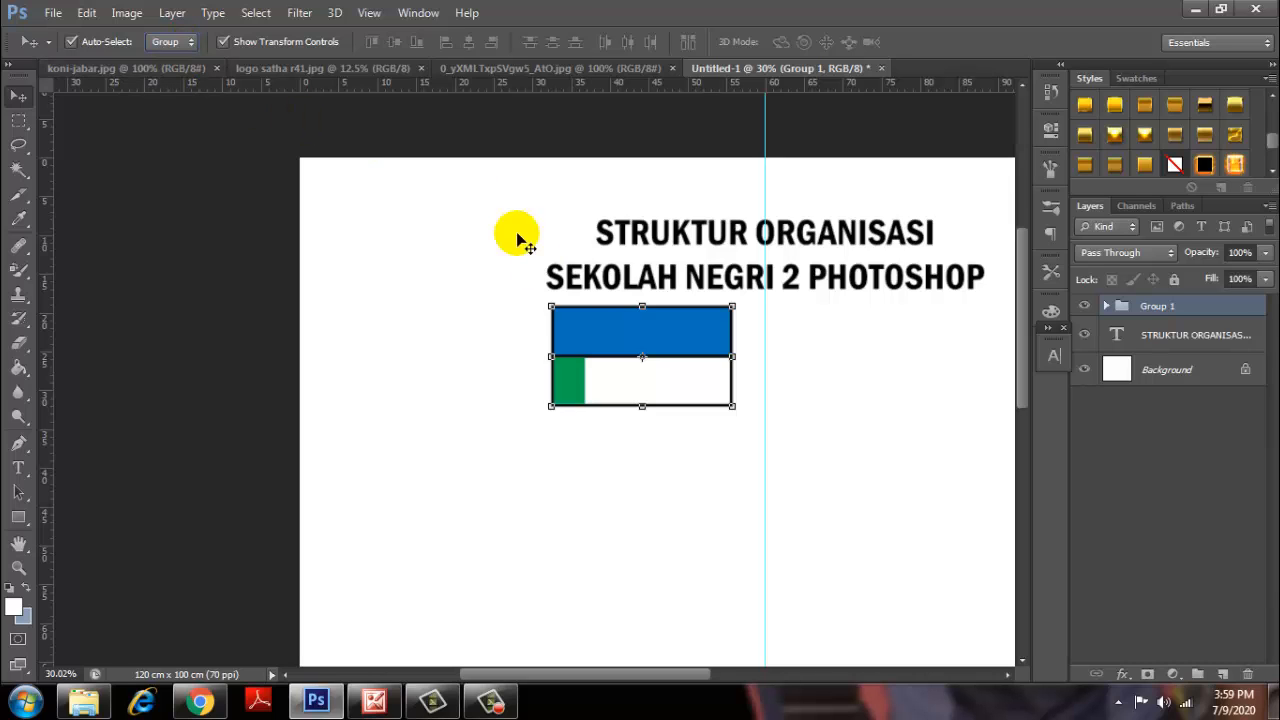
Test-drag the flag box centred under the title and select the Group 1 layer.
drag(695, 345, 815, 358)
scroll(803, 363, down, 2)
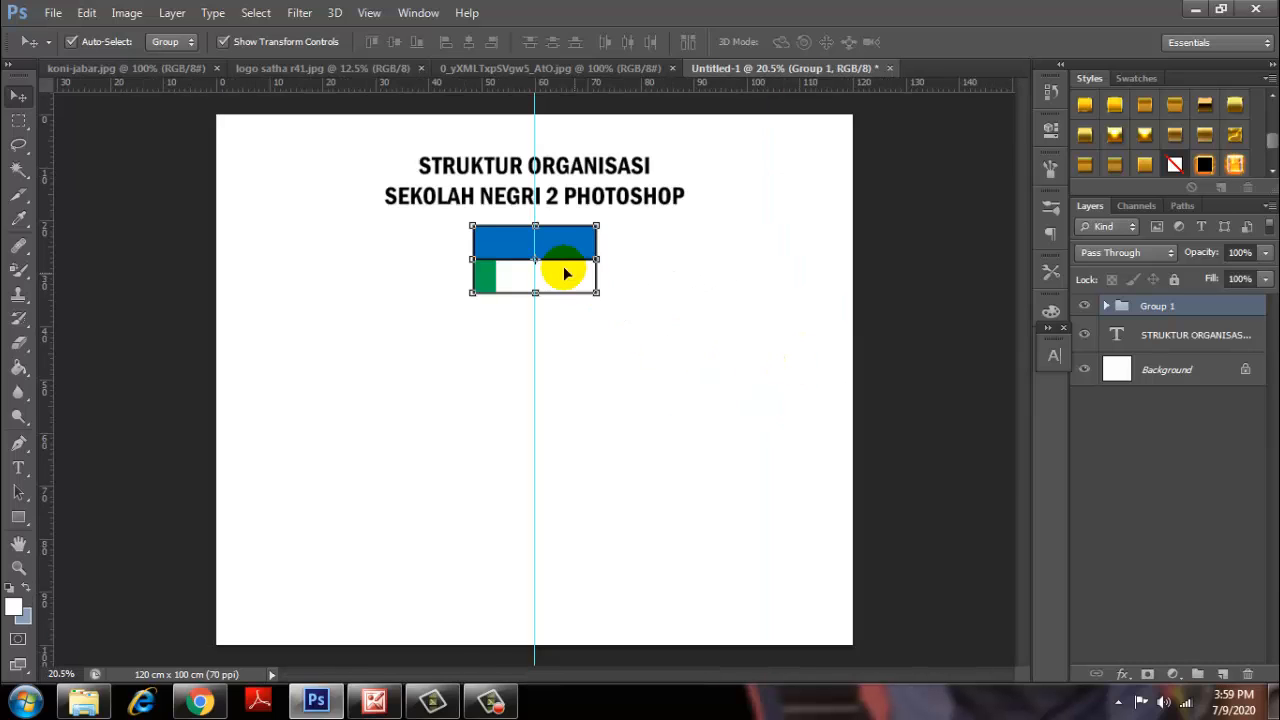
scroll(563, 271, up, 2)
scroll(548, 249, up, 1)
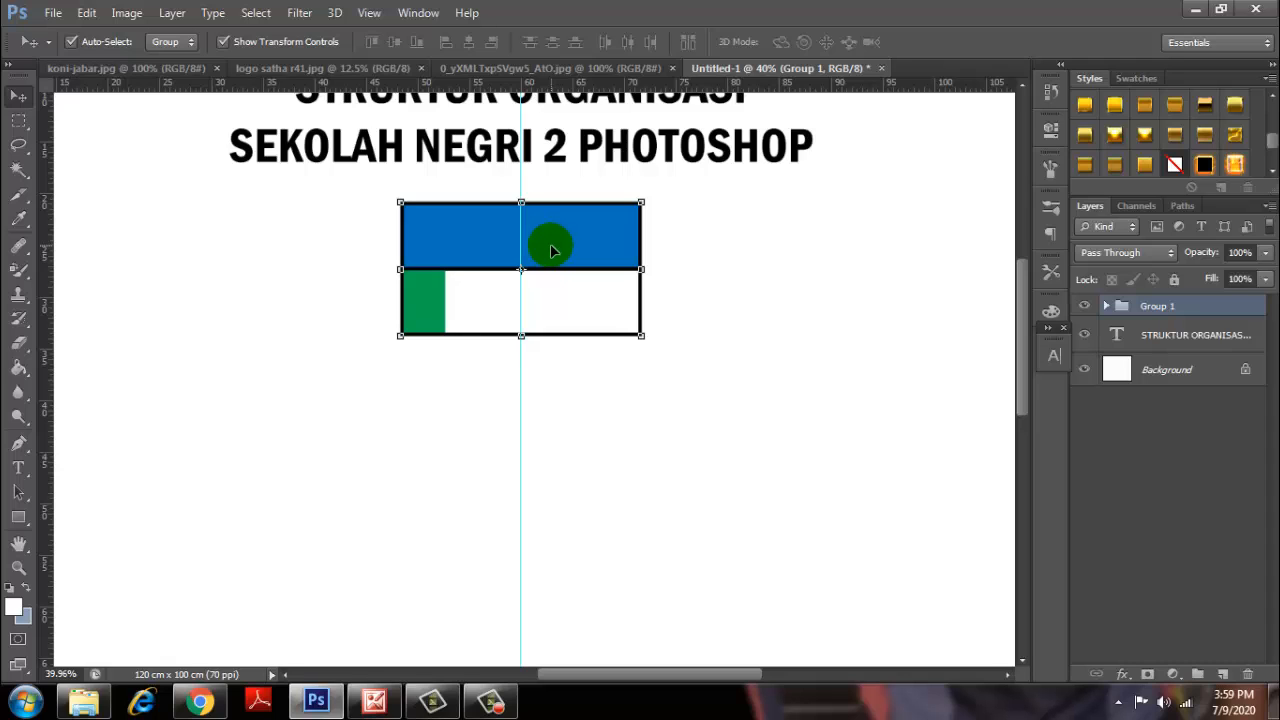
scroll(547, 244, down, 2)
click(1147, 316)
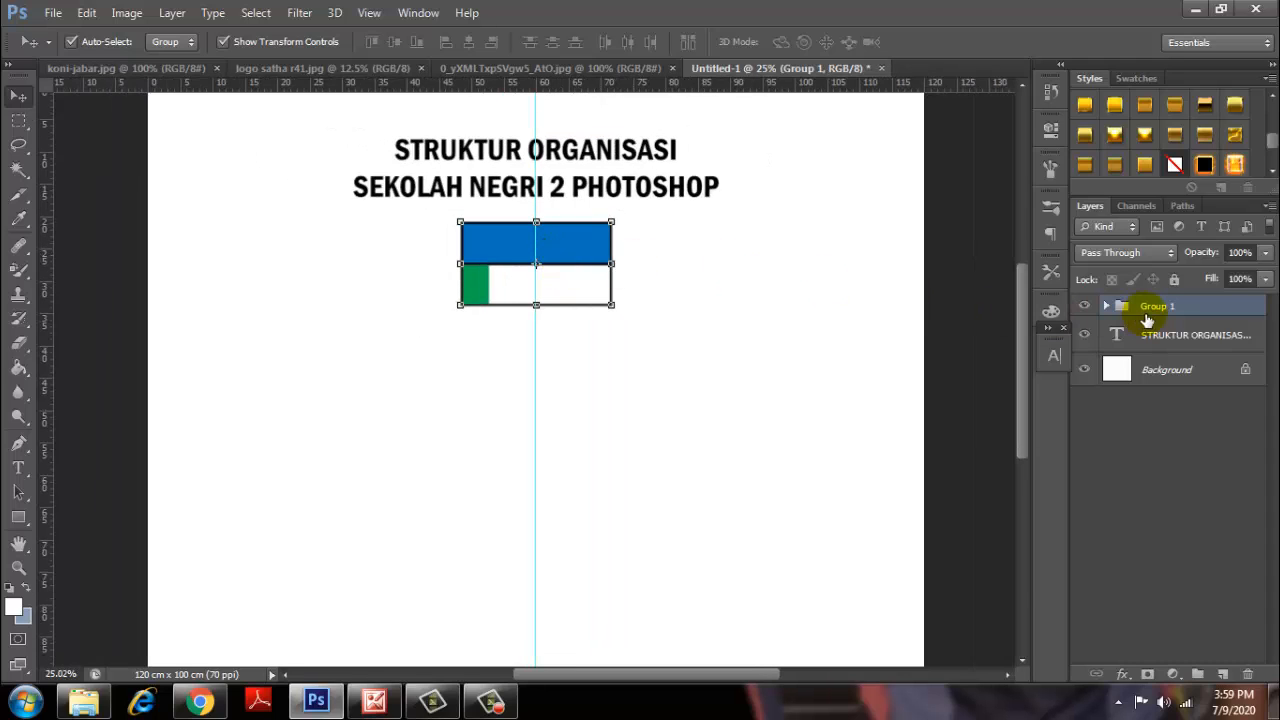
Duplicate the flag box twice, placing Group 1 copy lower-left and Group 1 copy 2 lower-right.
right_click(1160, 318)
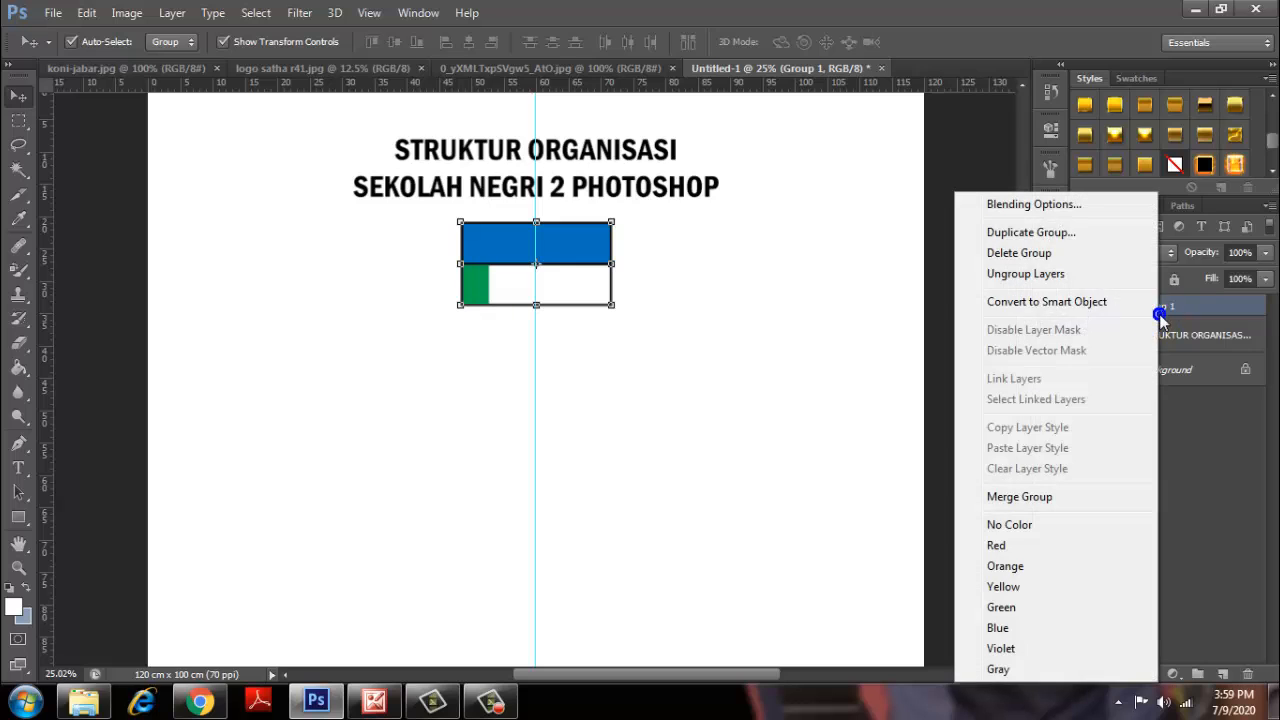
click(1030, 232)
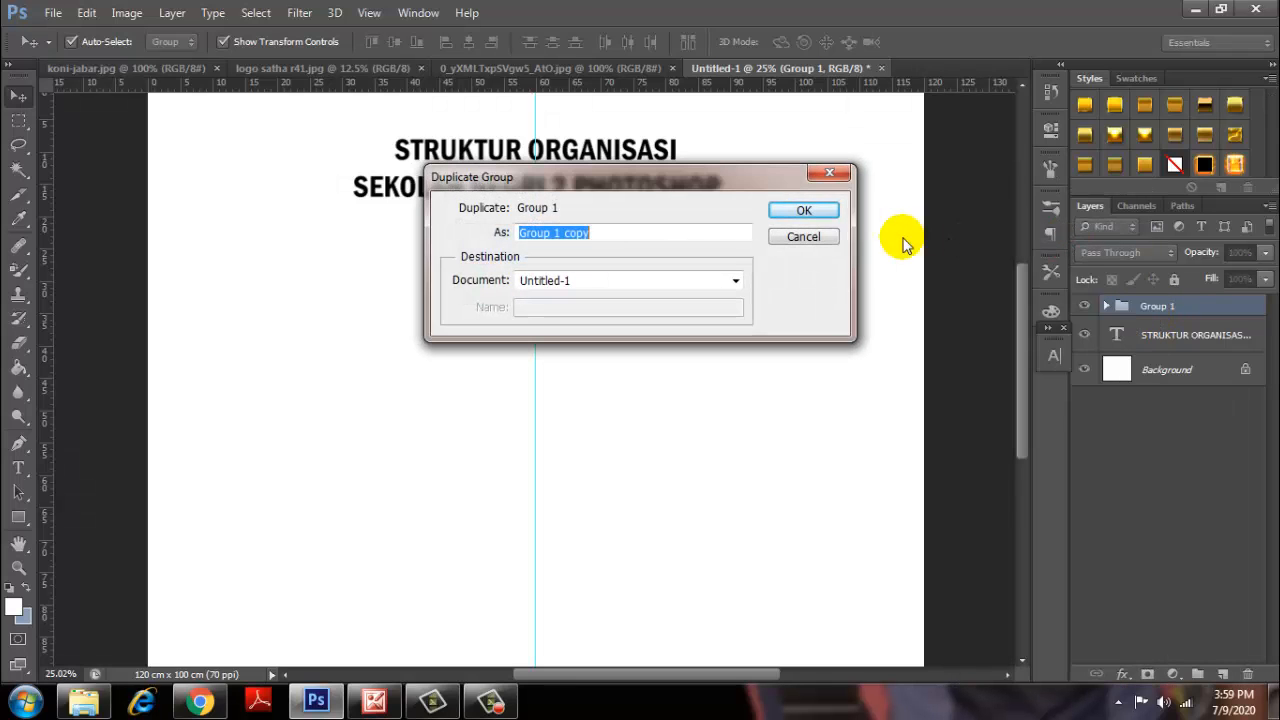
click(815, 210)
drag(565, 258, 351, 406)
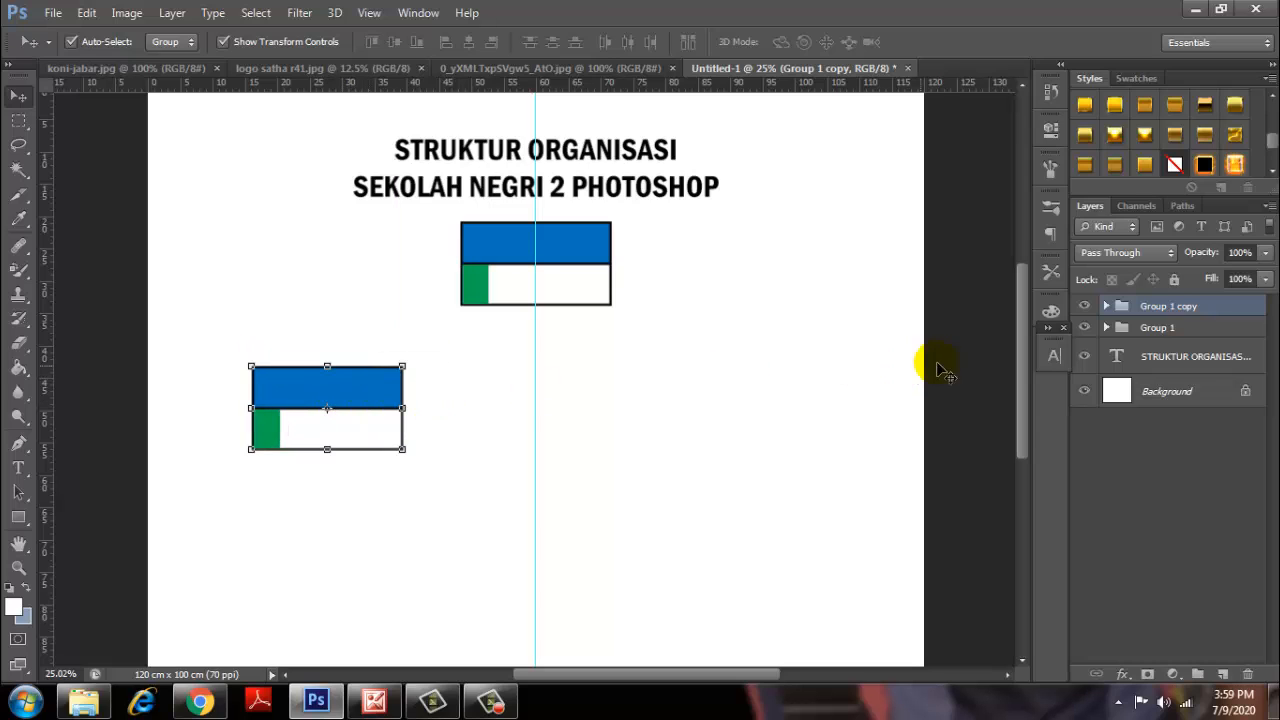
right_click(1168, 306)
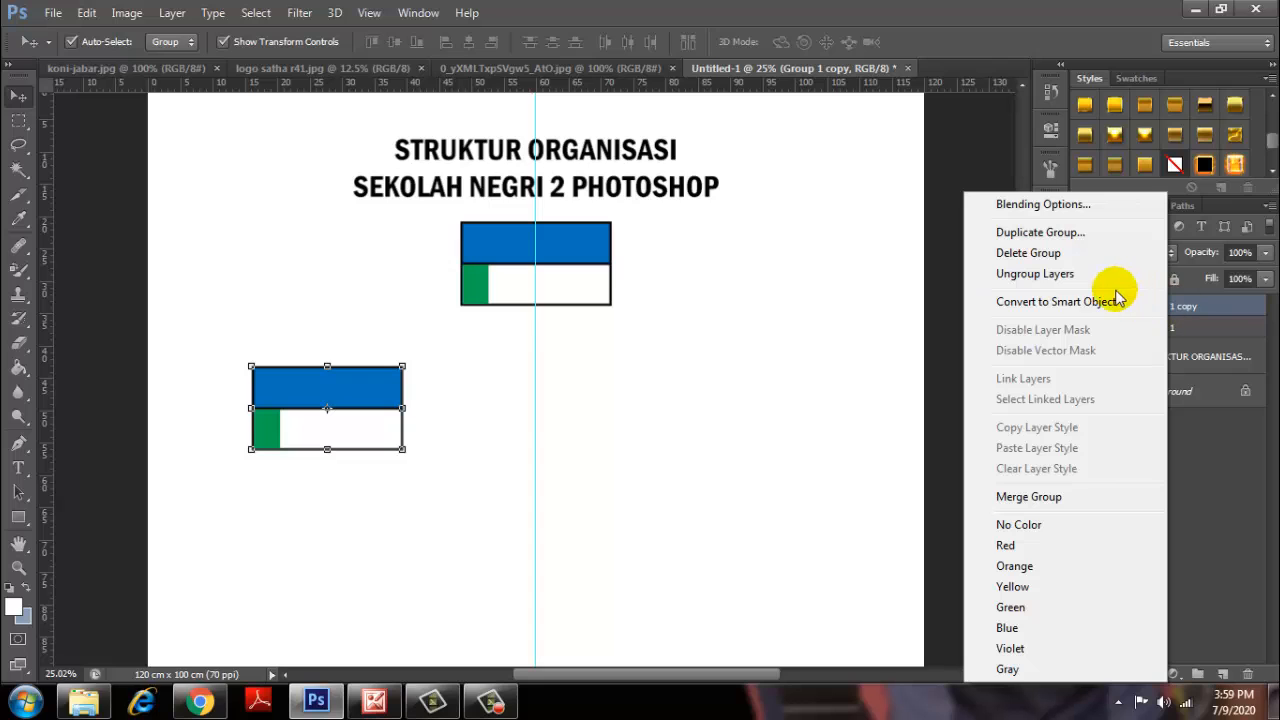
click(1035, 233)
click(823, 211)
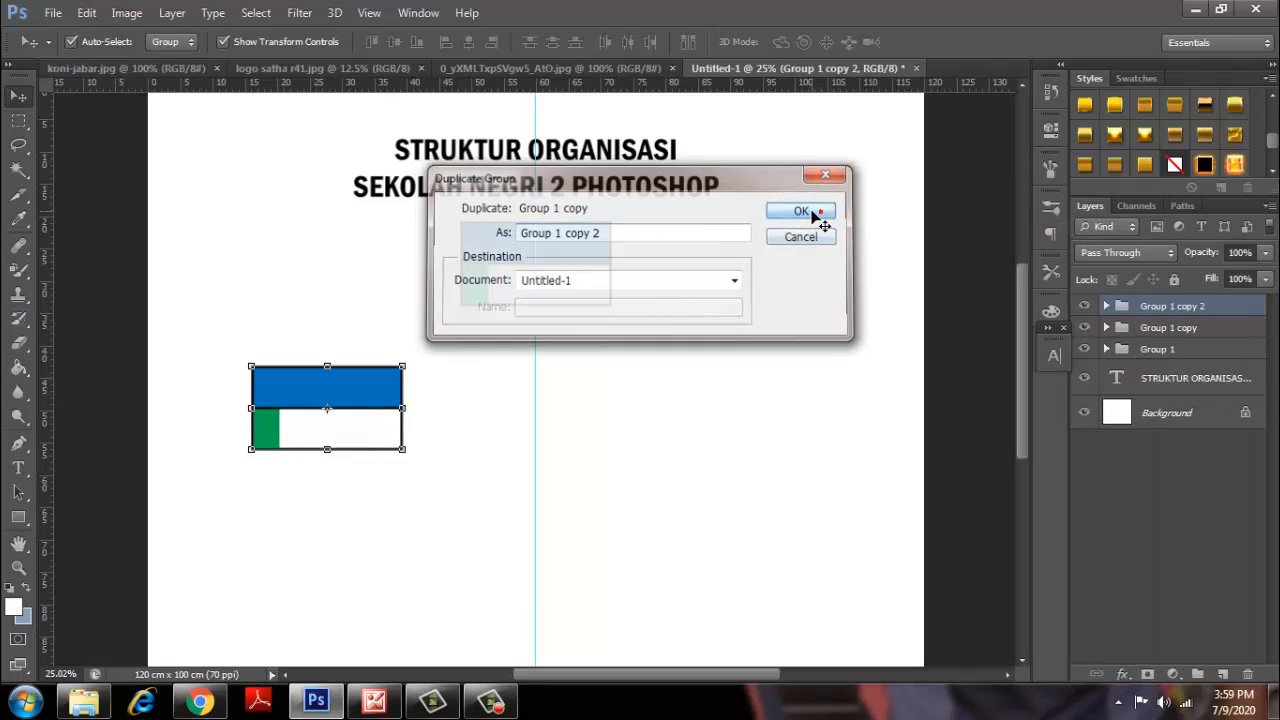
drag(371, 386, 767, 396)
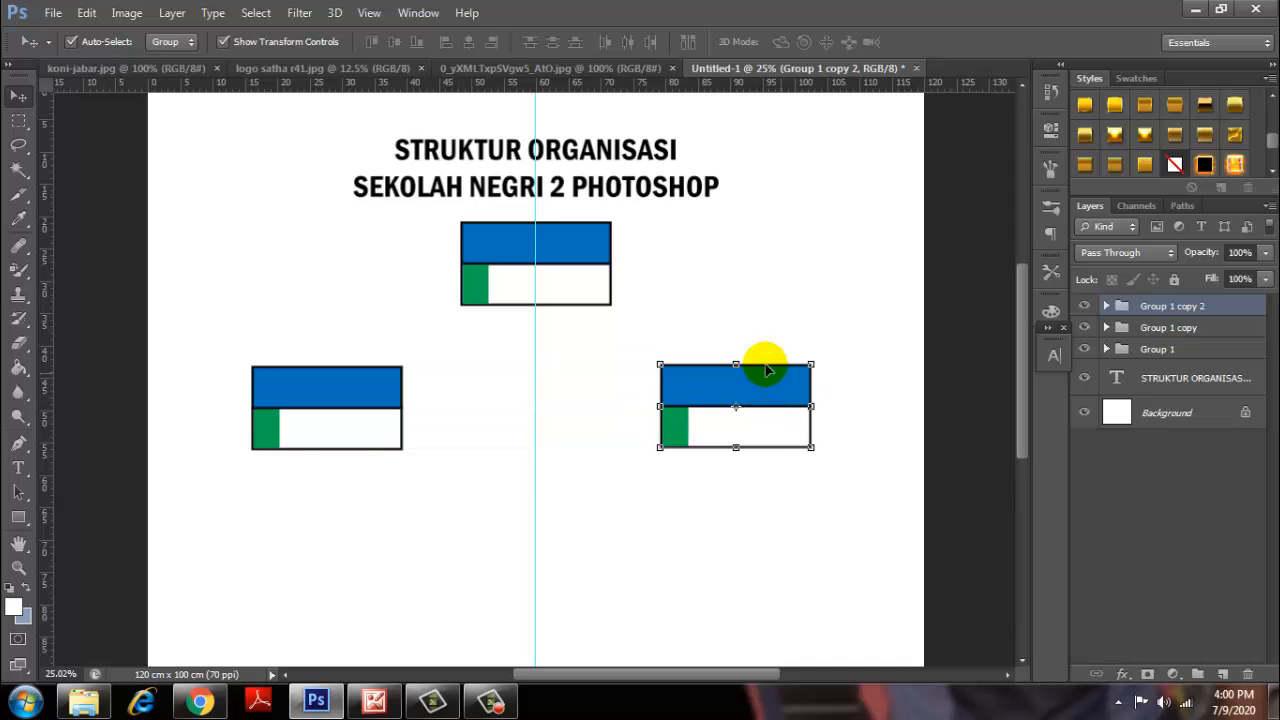
Enable Smart Guides and nudge Group 1 copy 2 level with the left-hand box.
click(367, 18)
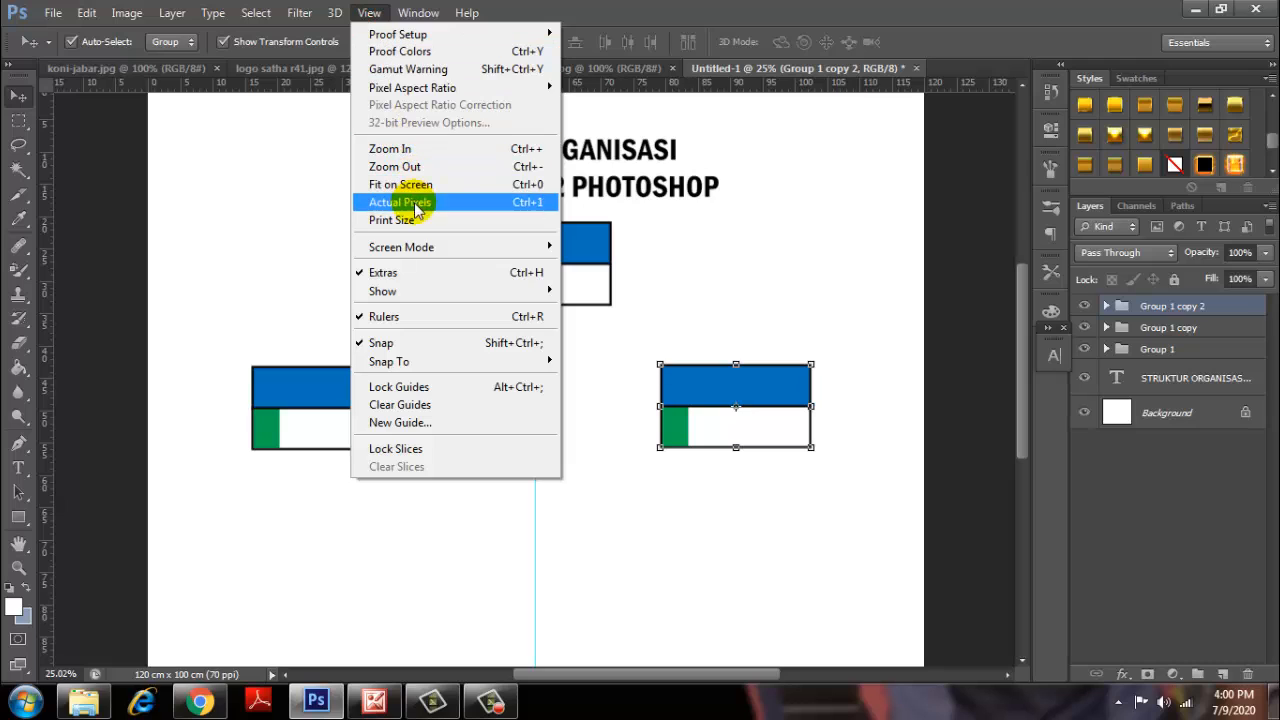
mouse_move(436, 292)
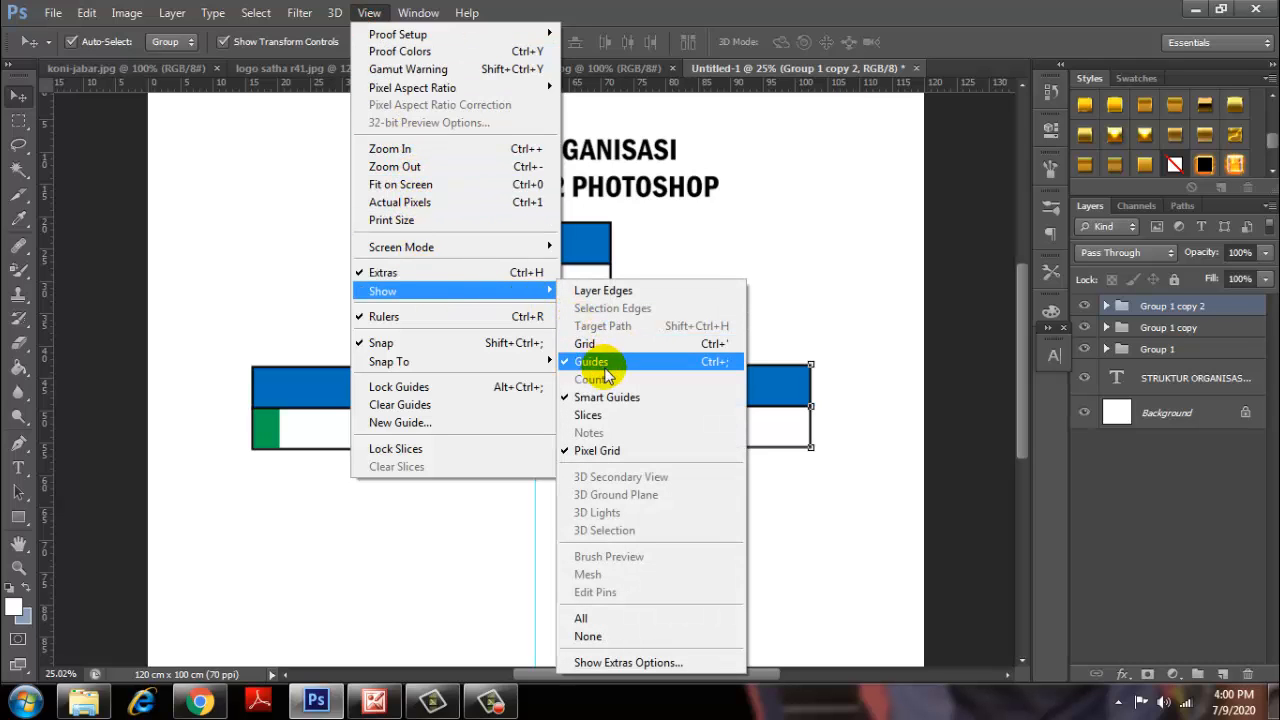
click(621, 400)
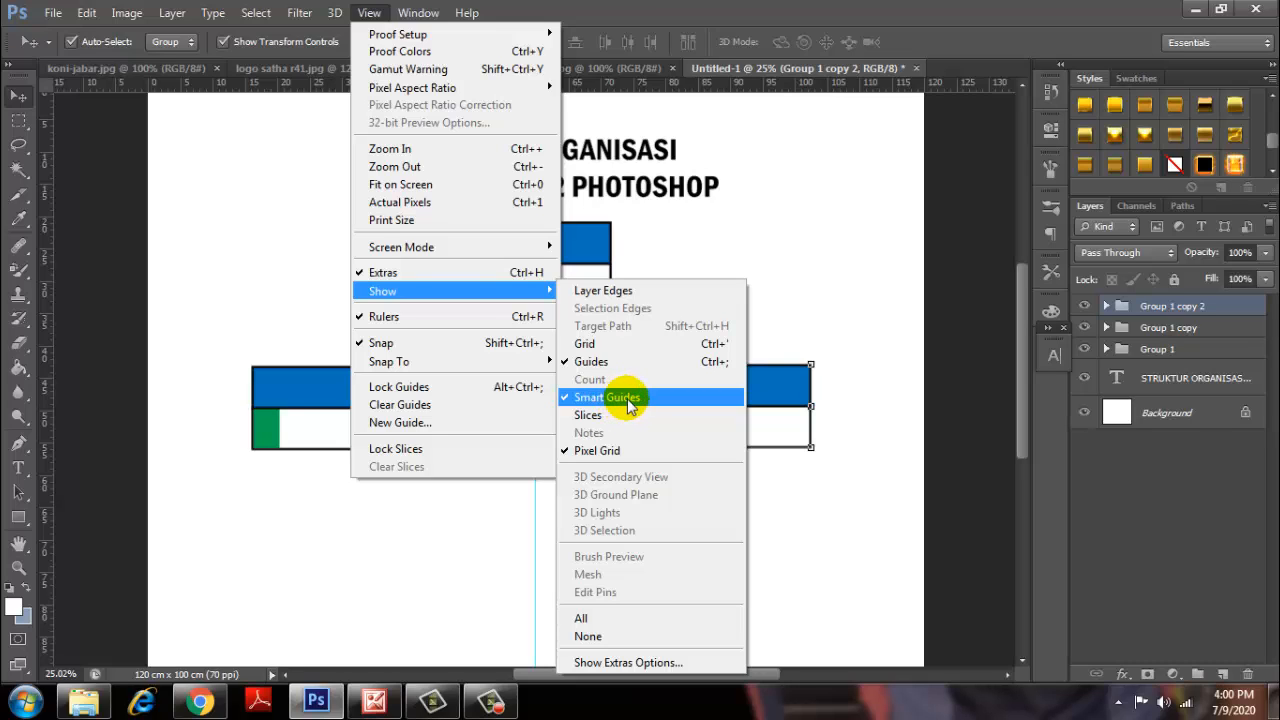
click(786, 410)
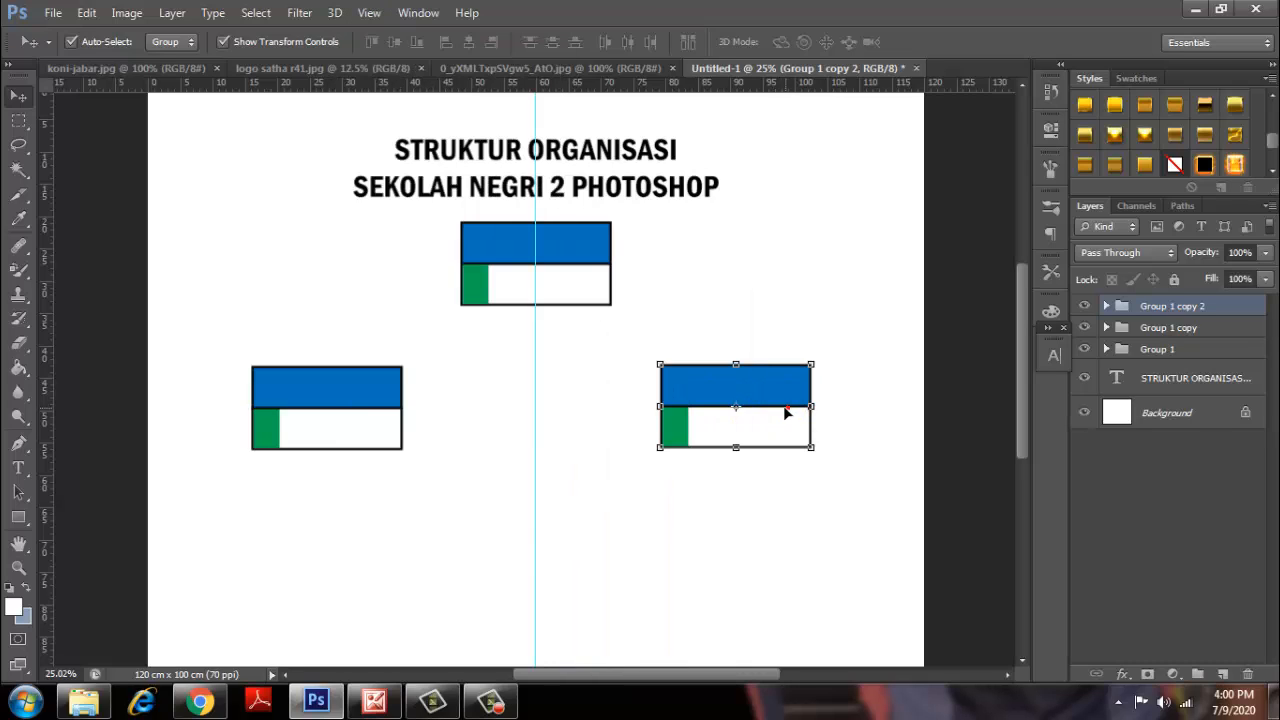
mouse_move(777, 404)
mouse_down()
mouse_move(771, 366)
mouse_move(772, 428)
mouse_up()
scroll(737, 423, down, 3)
Shift the top flag box slightly down.
click(560, 300)
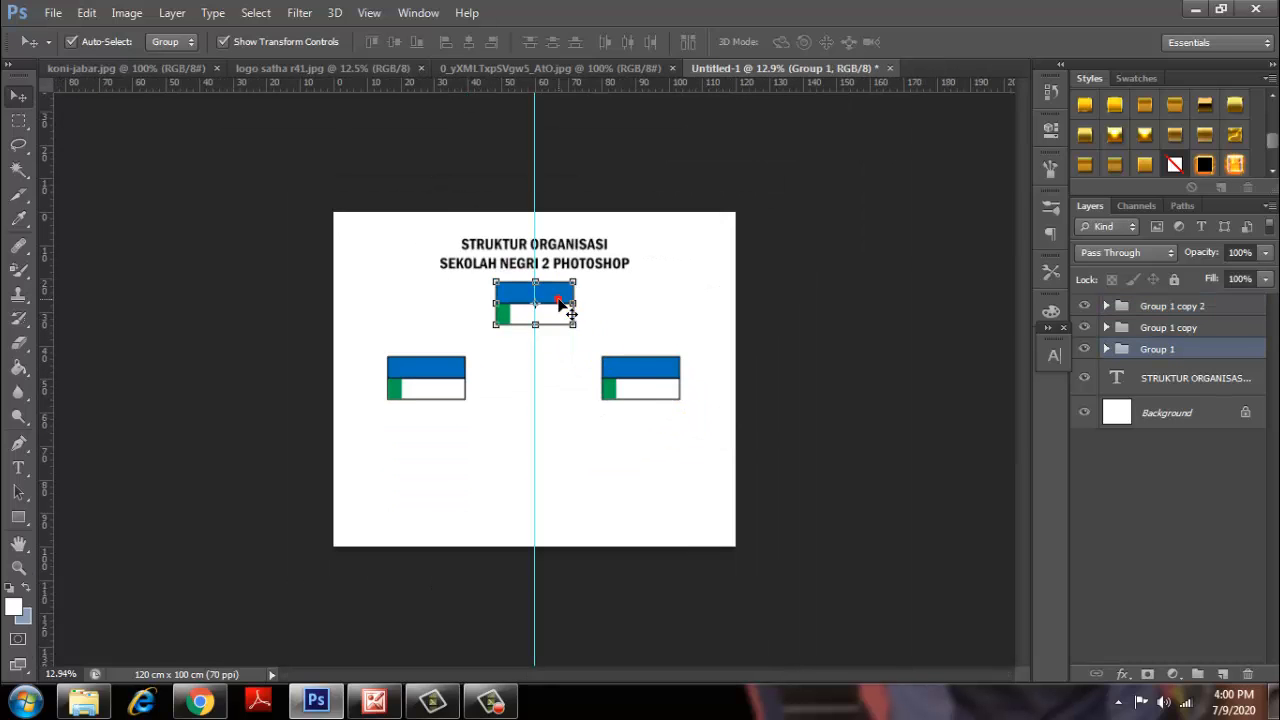
drag(560, 300, 560, 310)
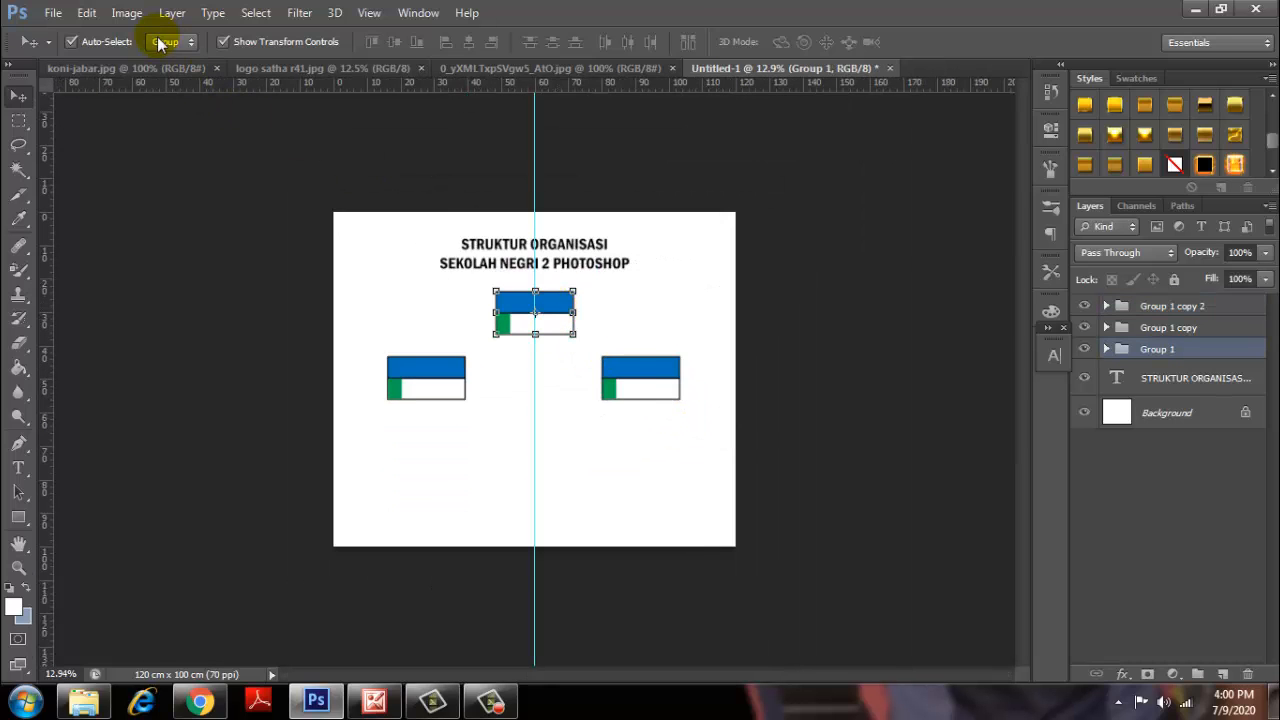
scroll(666, 400, up, 2)
Duplicate the right-hand box as Group 1 copy 3 and place it at bottom left.
click(686, 380)
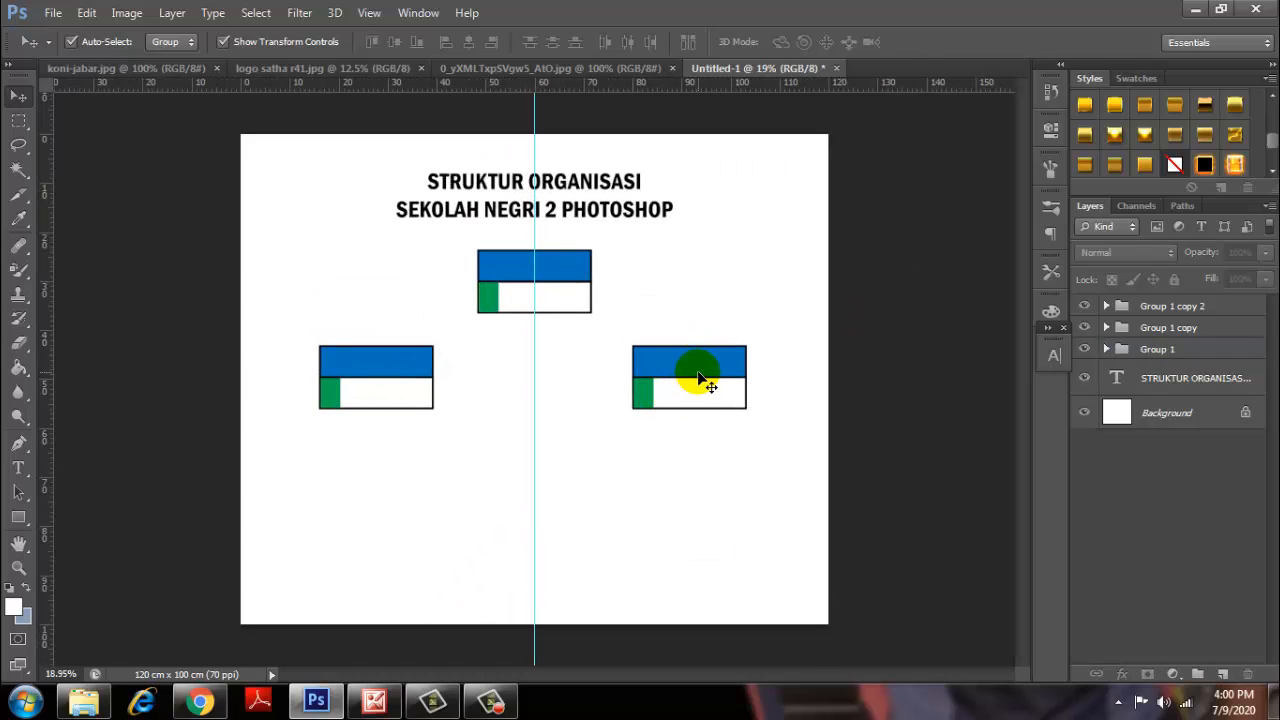
right_click(1180, 312)
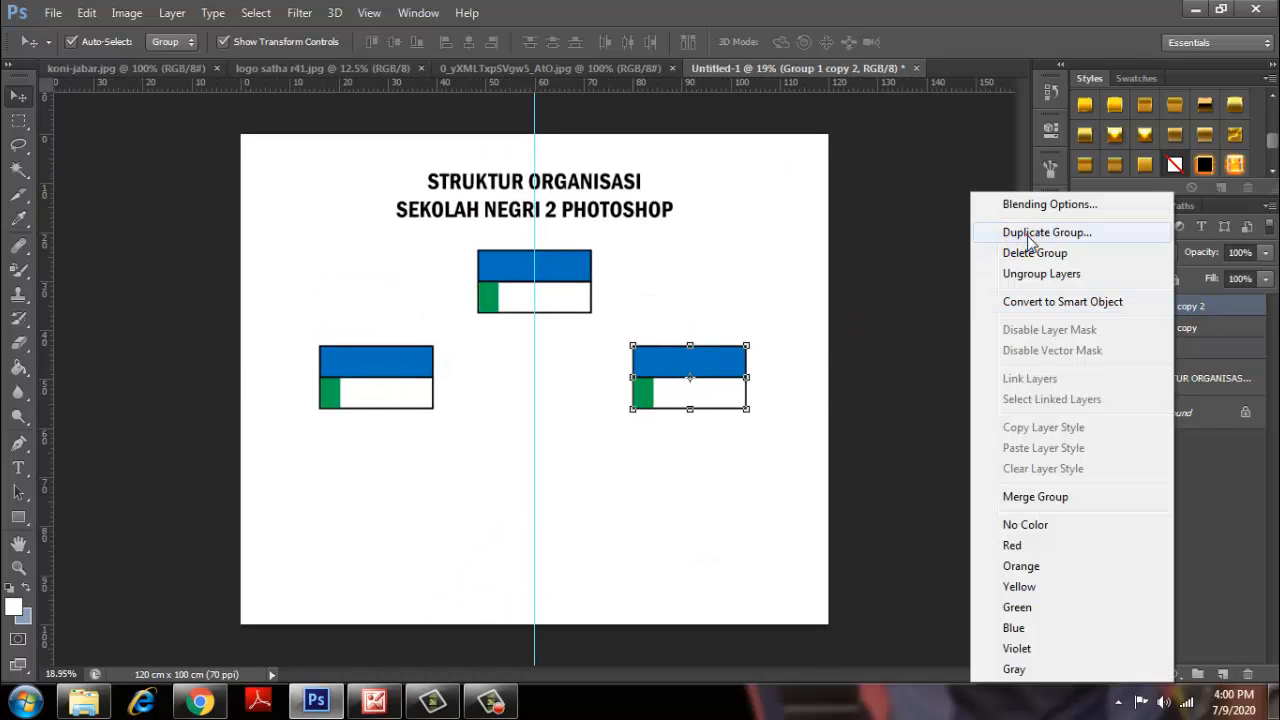
click(1014, 242)
click(805, 211)
drag(714, 366, 352, 507)
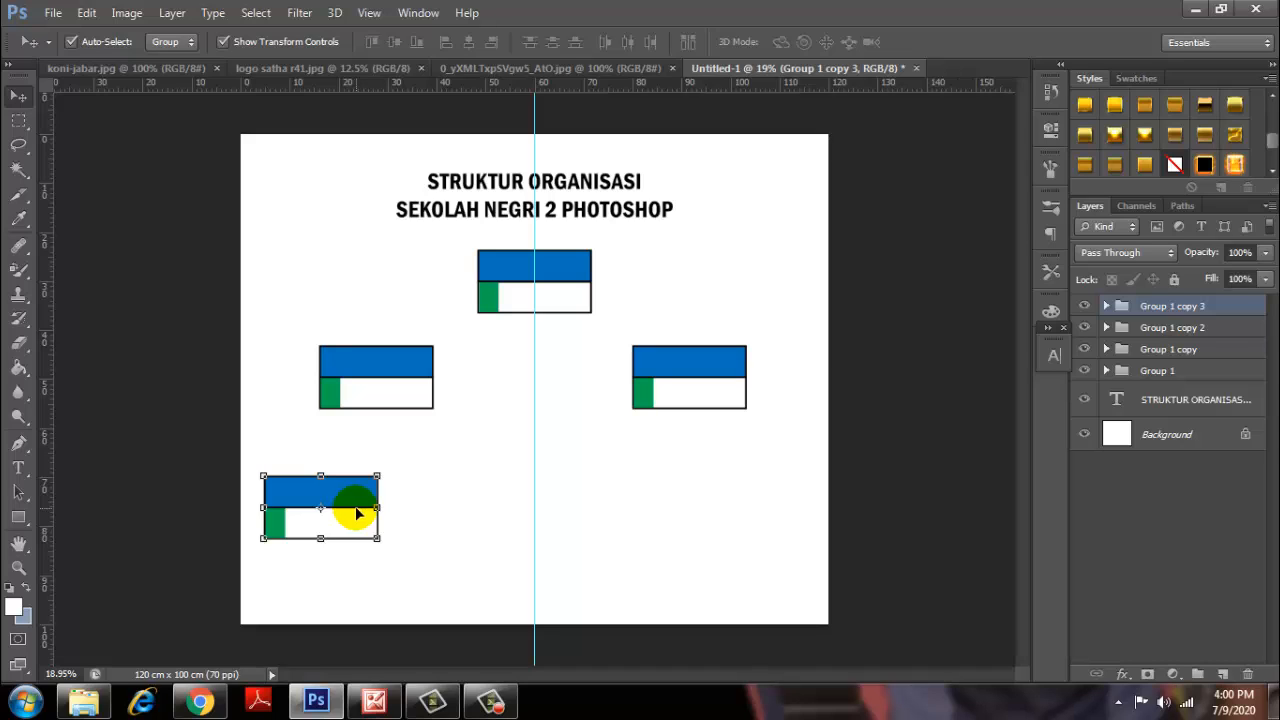
Alt-drag copies to complete an evenly spaced bottom row of four boxes, then deselect.
drag(356, 513, 762, 527)
scroll(762, 527, up, 1)
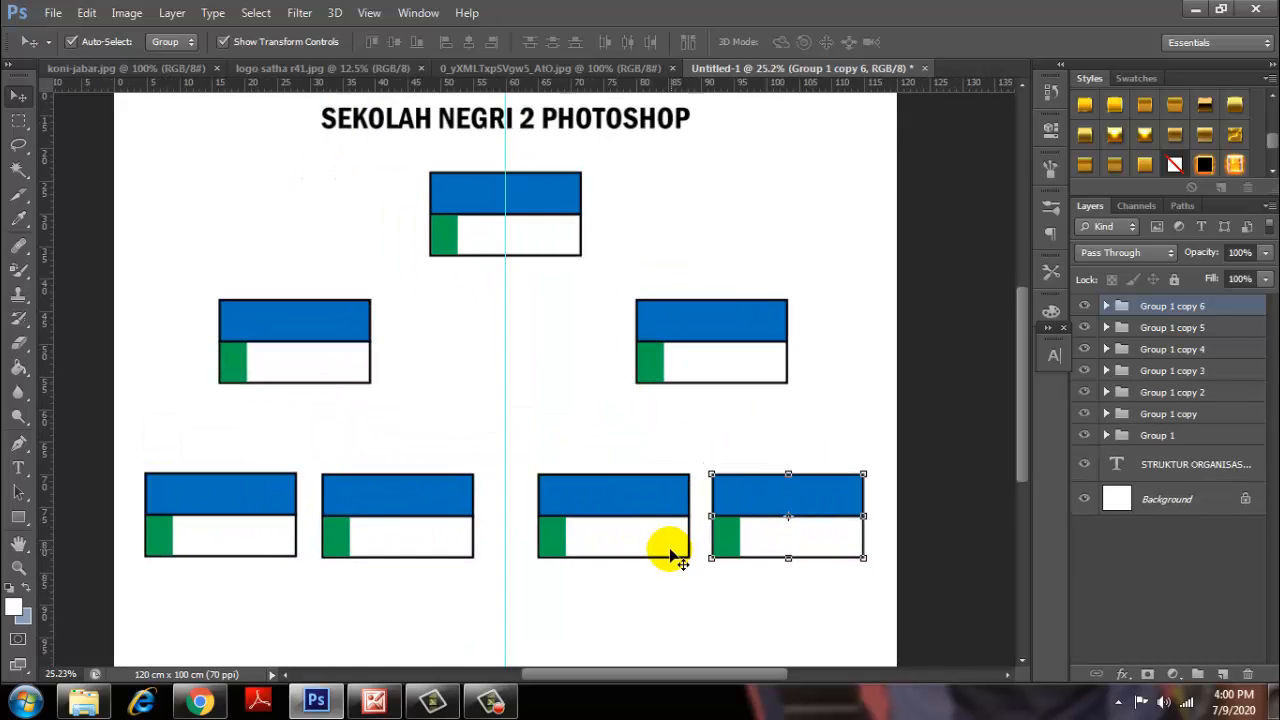
drag(623, 537, 612, 534)
drag(422, 549, 432, 548)
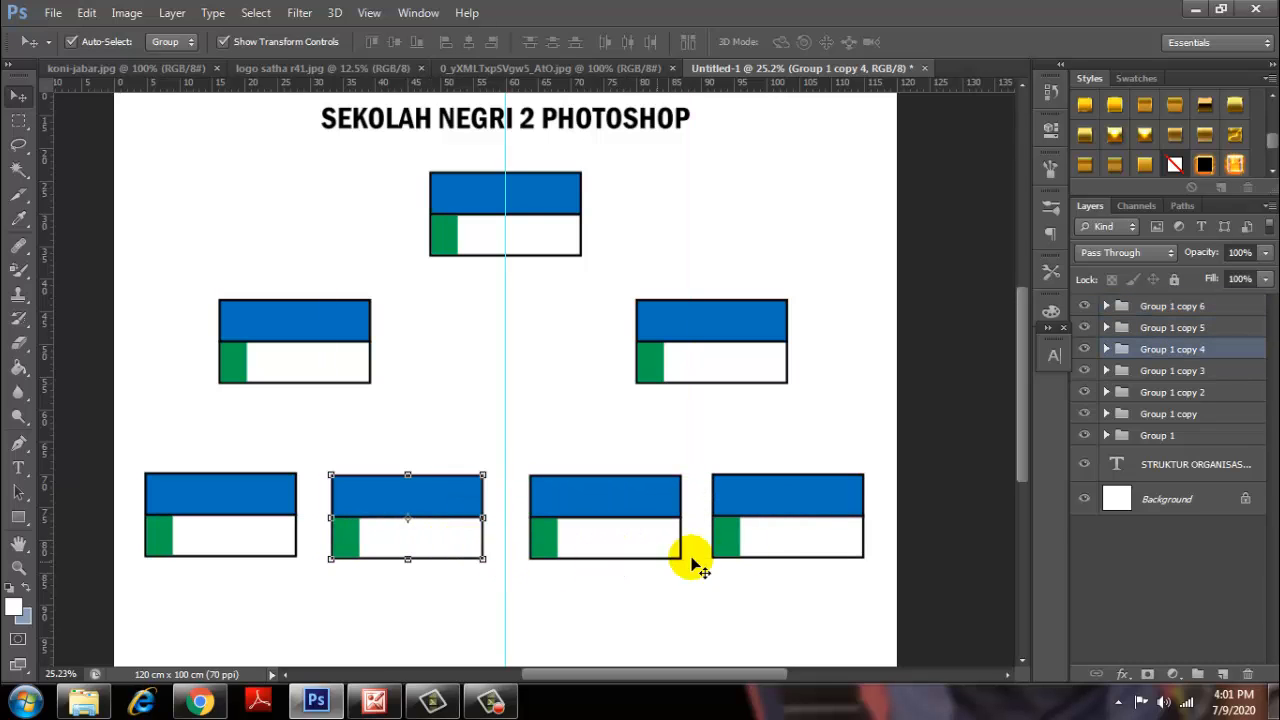
click(780, 537)
click(952, 524)
scroll(816, 541, up, 1)
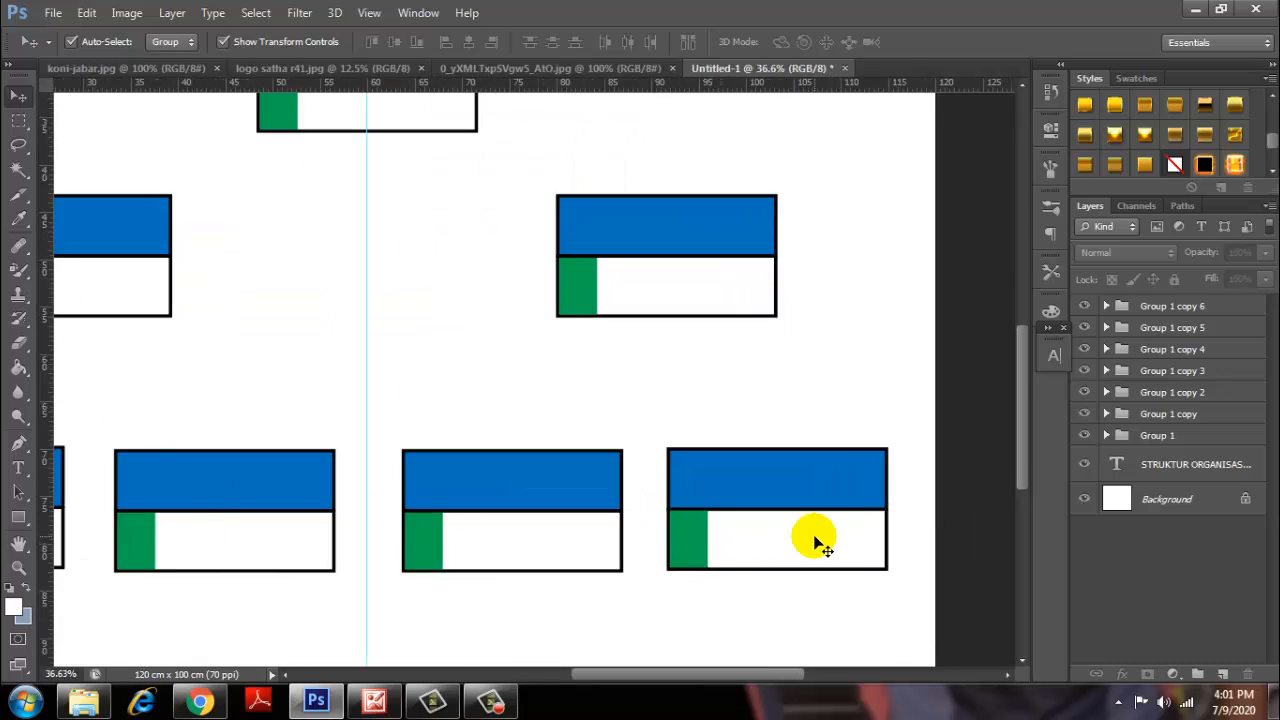
scroll(812, 537, down, 2)
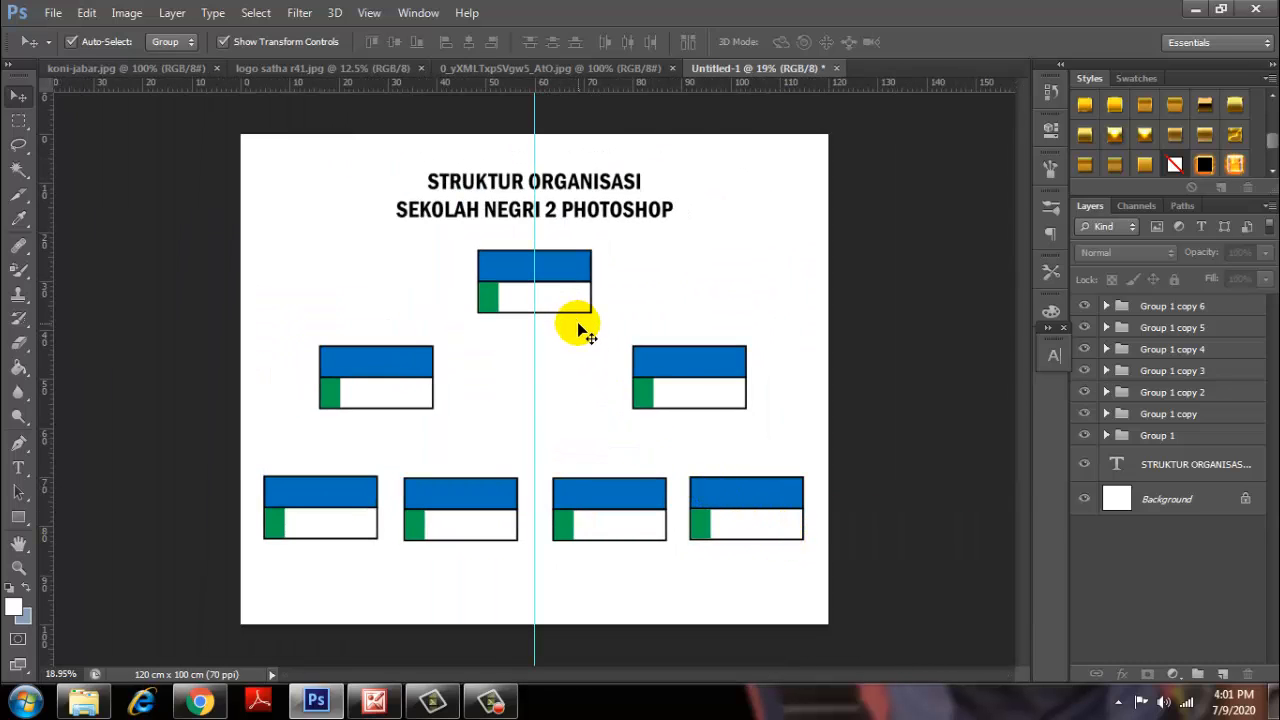
Rename the top card's Group 1 layer group to KETUA.
scroll(533, 292, up, 5)
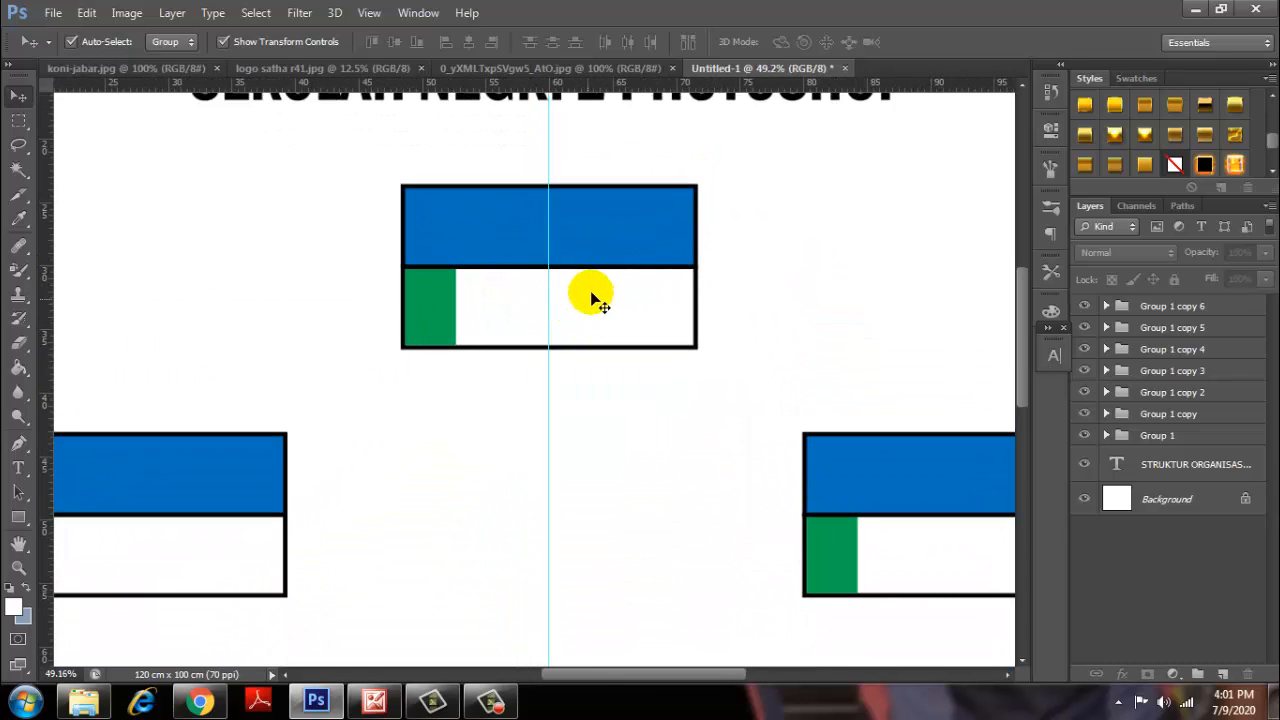
click(608, 237)
scroll(594, 243, up, 2)
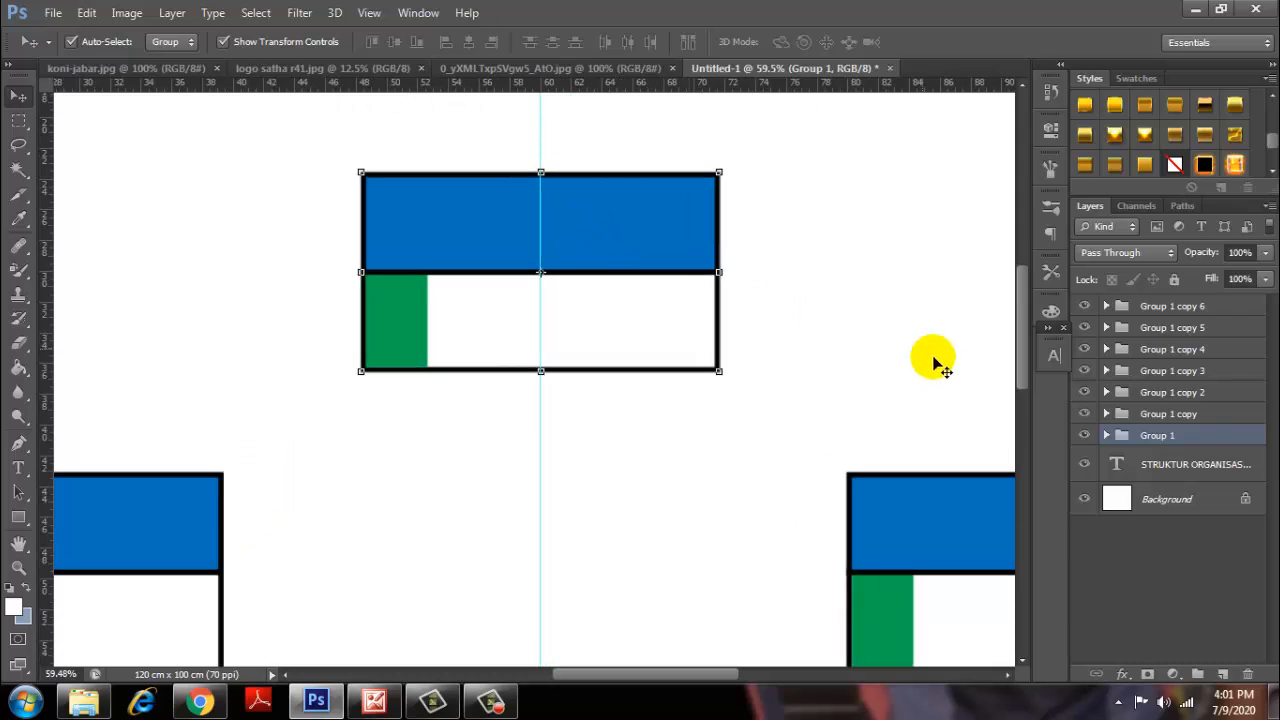
double_click(1155, 436)
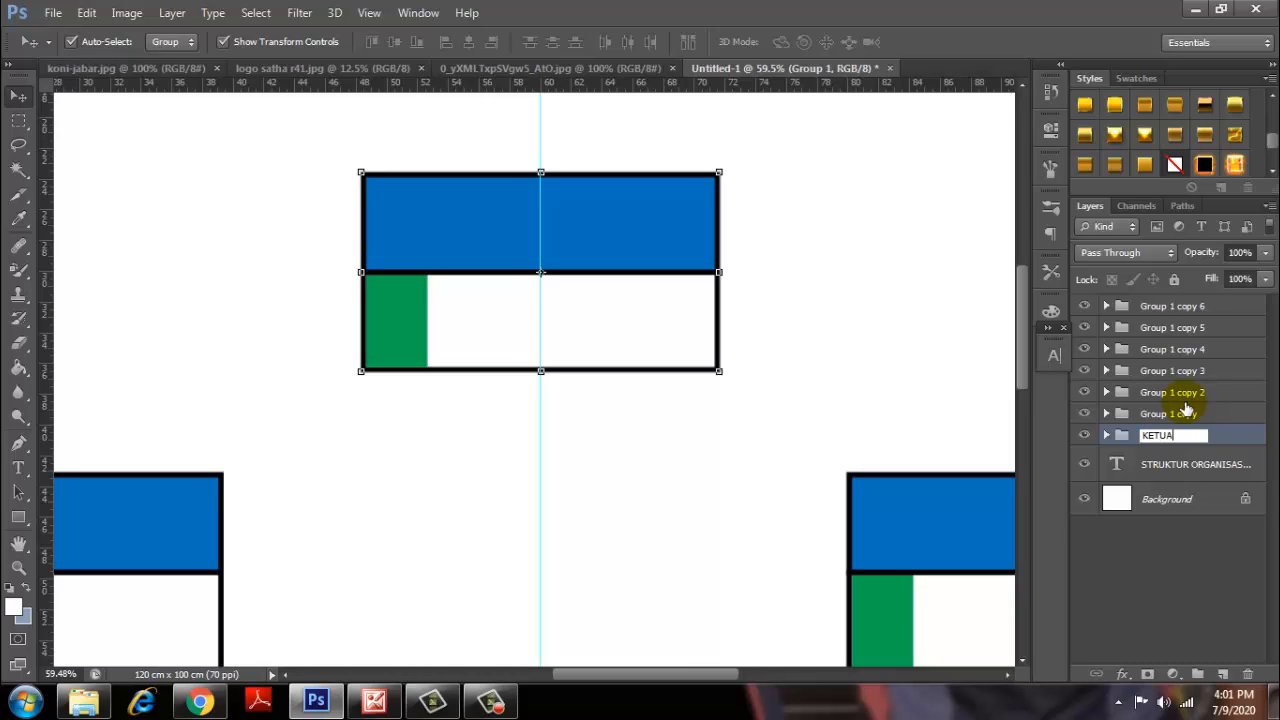
key(Return)
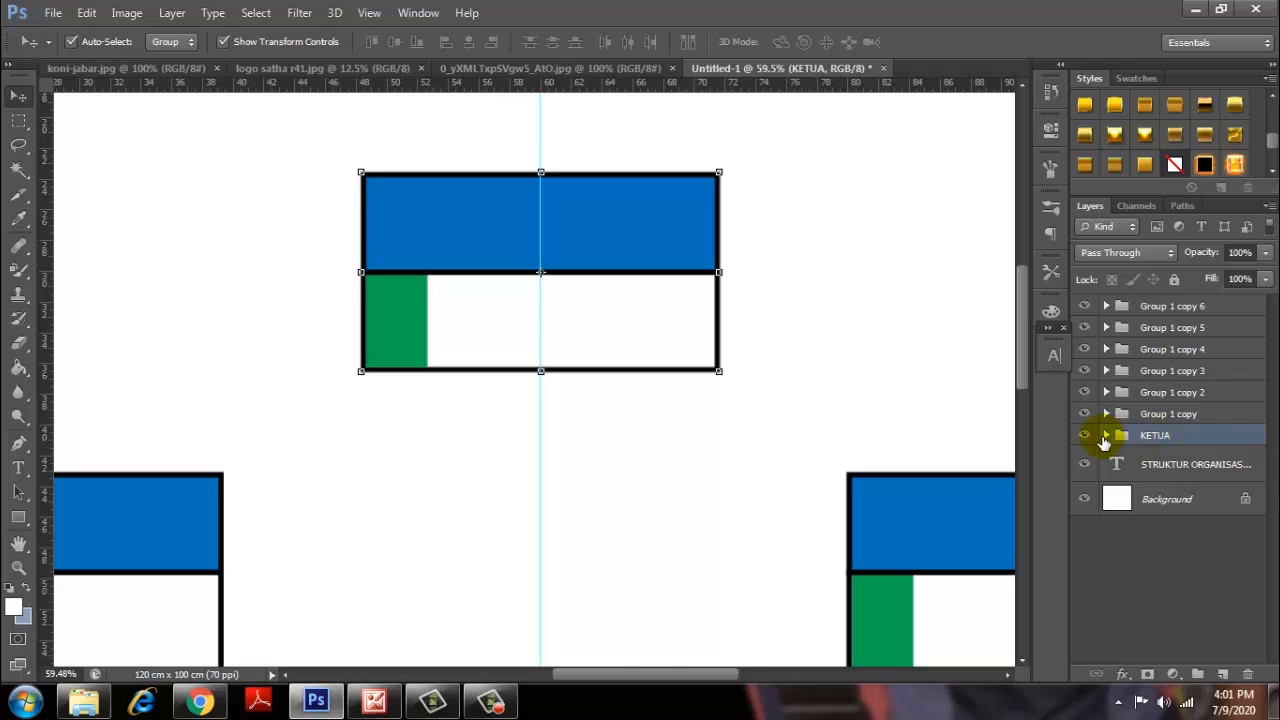
Make the KETUA group's name/NIP text and KETUA heading layers visible.
click(1106, 436)
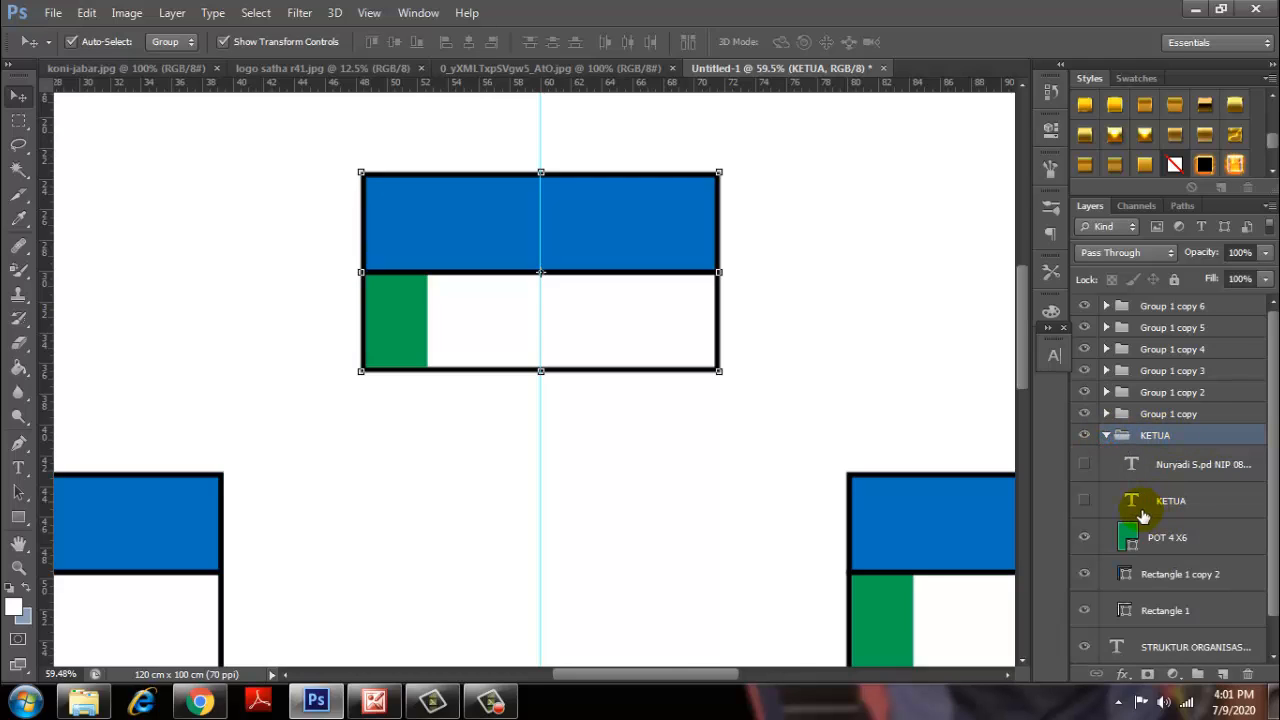
click(1086, 467)
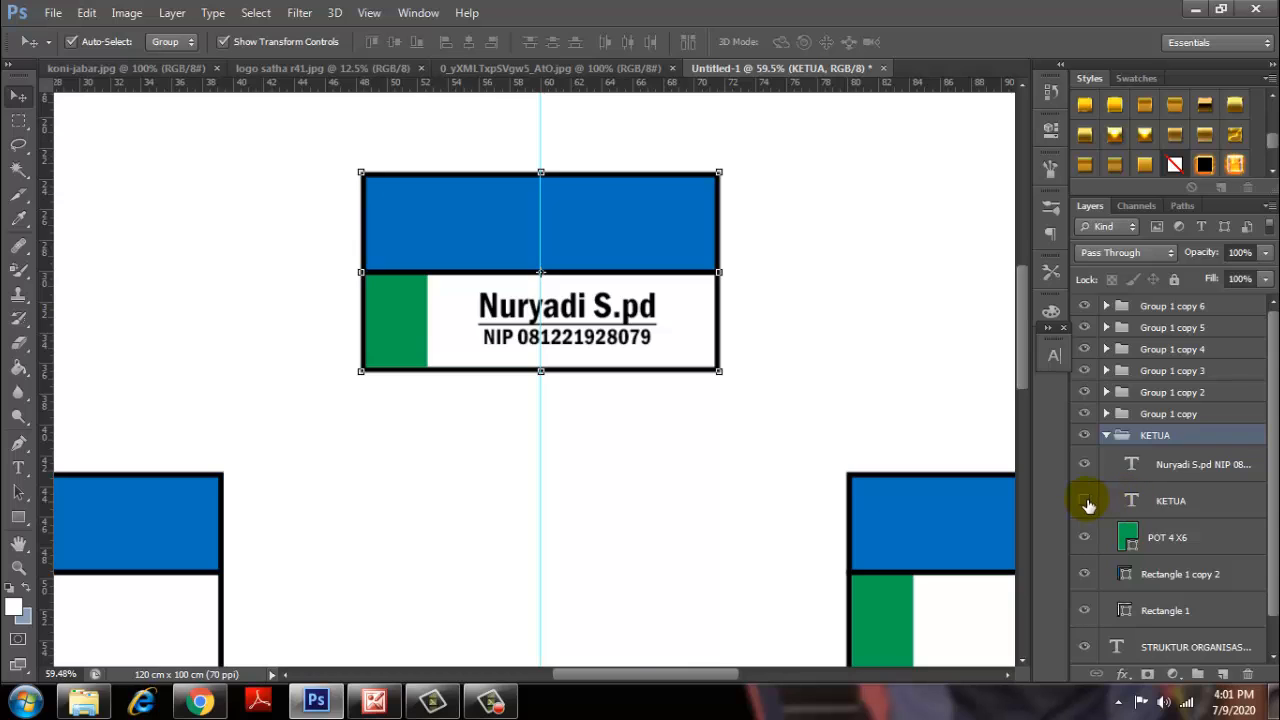
click(1084, 500)
scroll(1010, 483, down, 3)
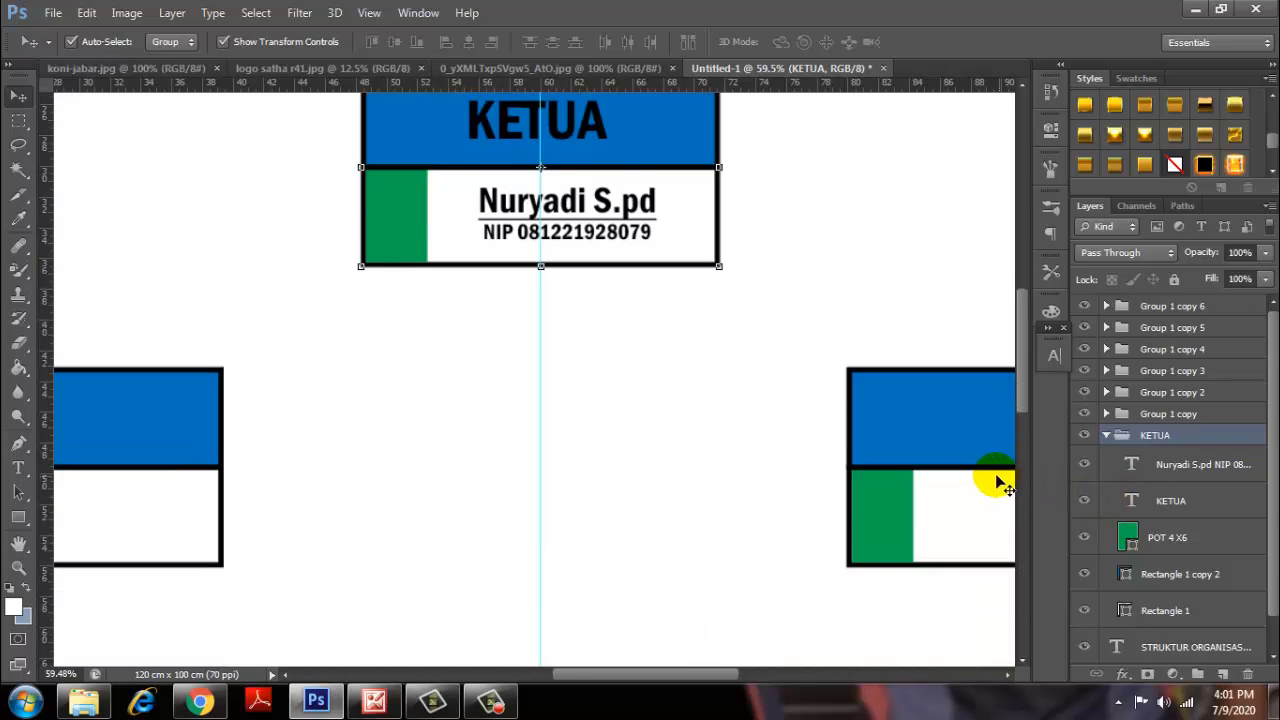
Collapse KETUA, then show the name/NIP text and KETUA heading in the left card's Group 1 copy.
scroll(975, 483, up, 1)
scroll(923, 486, down, 5)
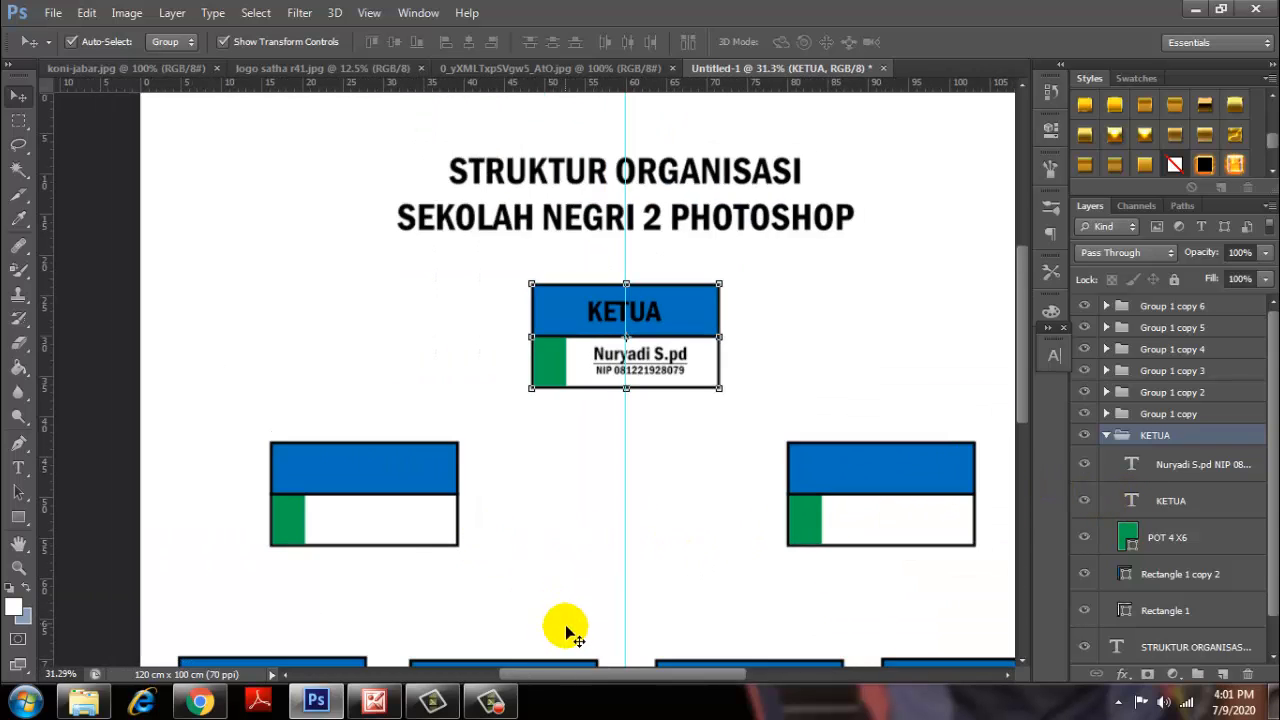
drag(556, 675, 507, 675)
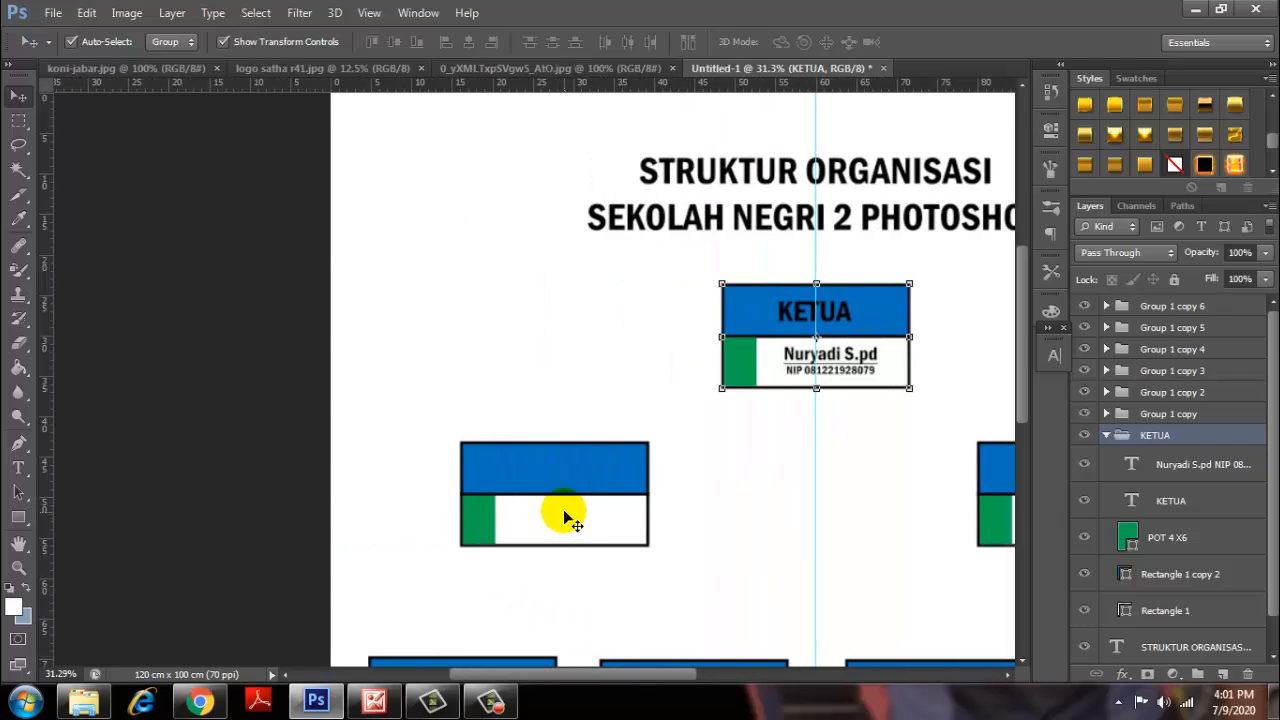
click(1107, 436)
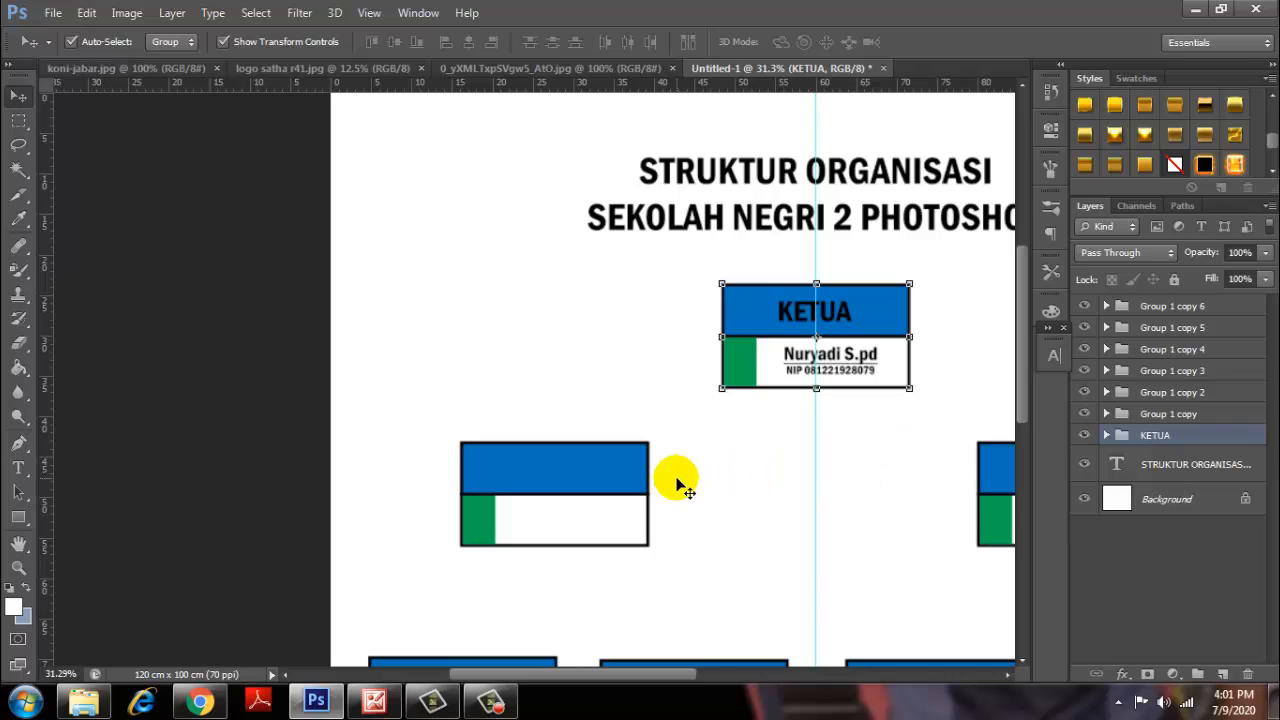
click(590, 495)
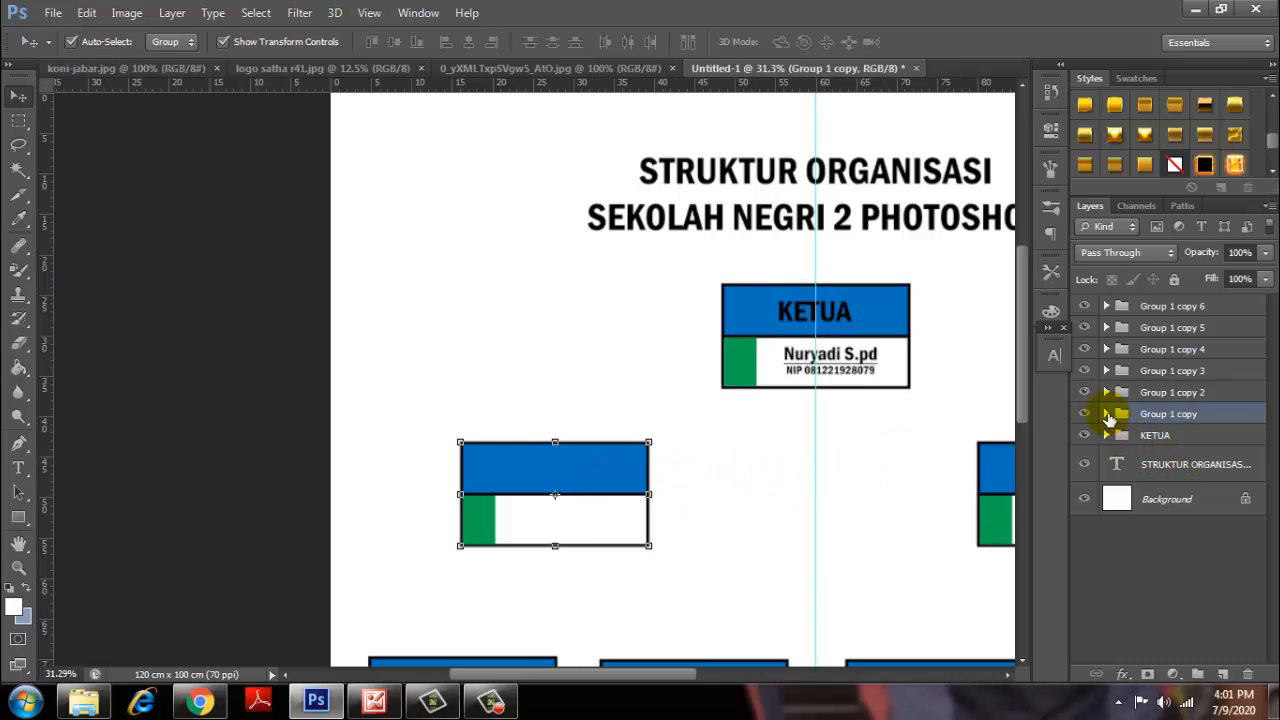
click(1107, 414)
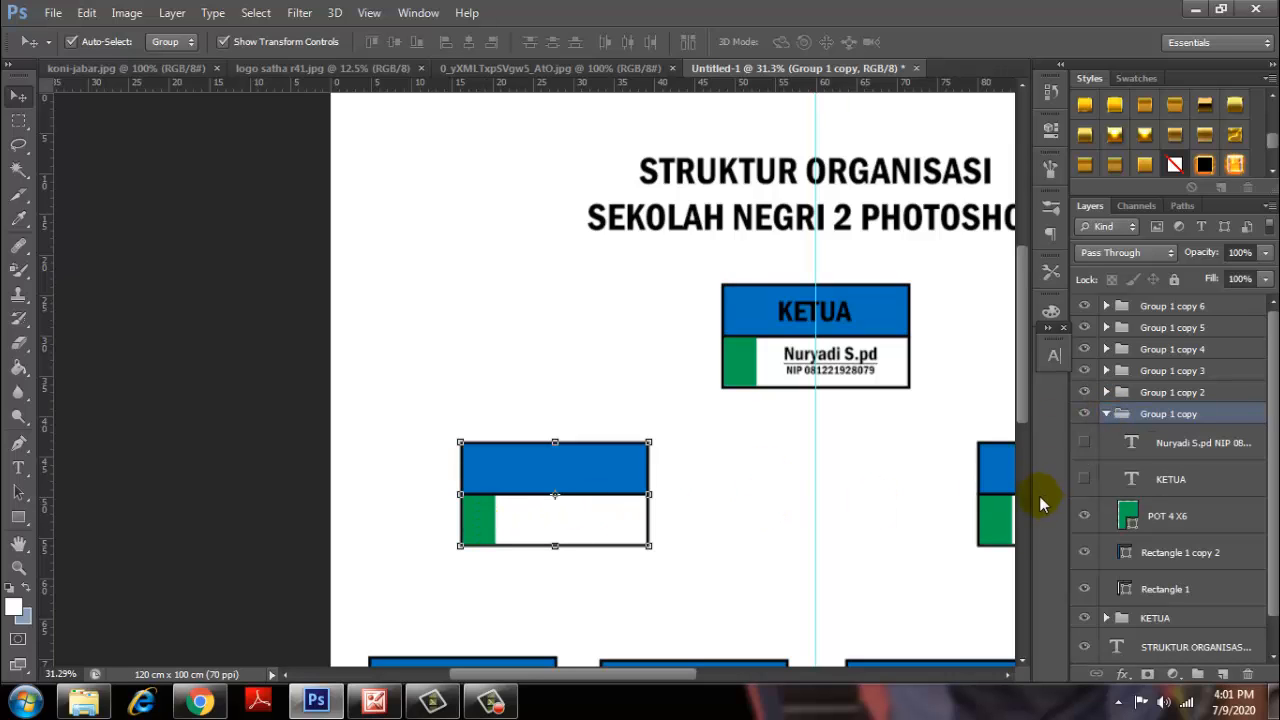
click(1084, 442)
click(1084, 479)
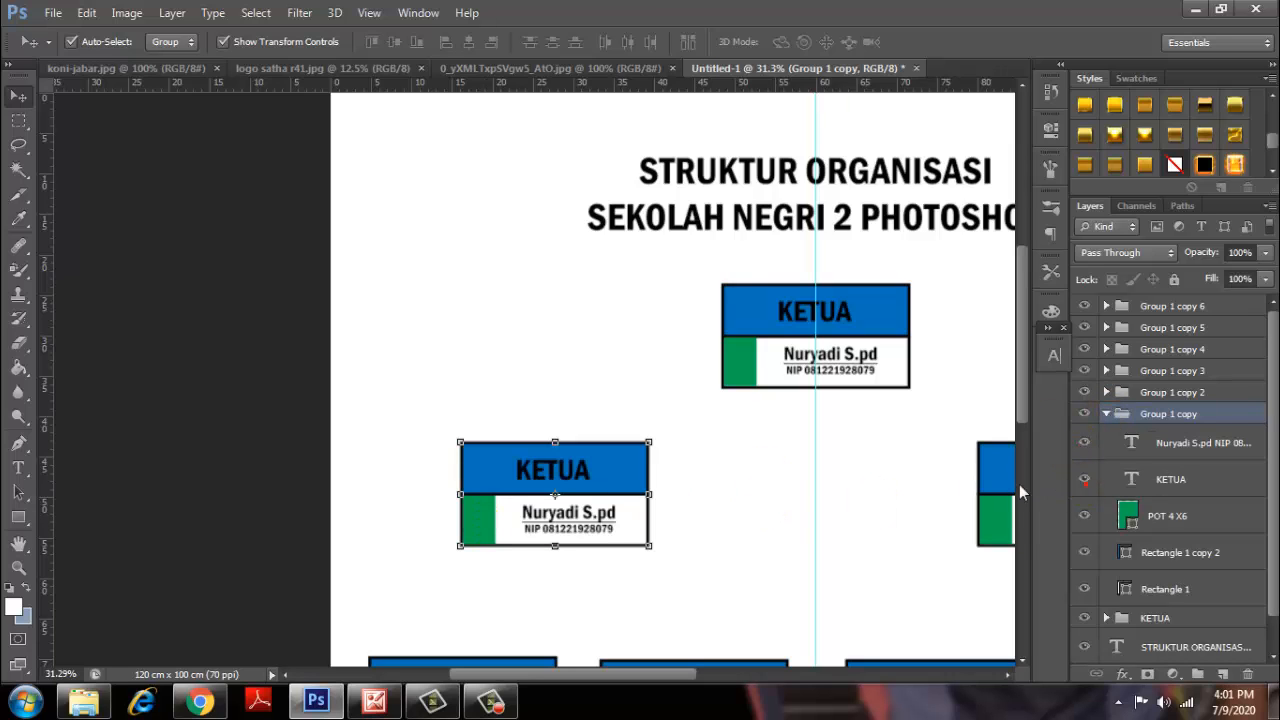
Replace the left card's KETUA heading with BENDAHARA.
scroll(580, 505, up, 3)
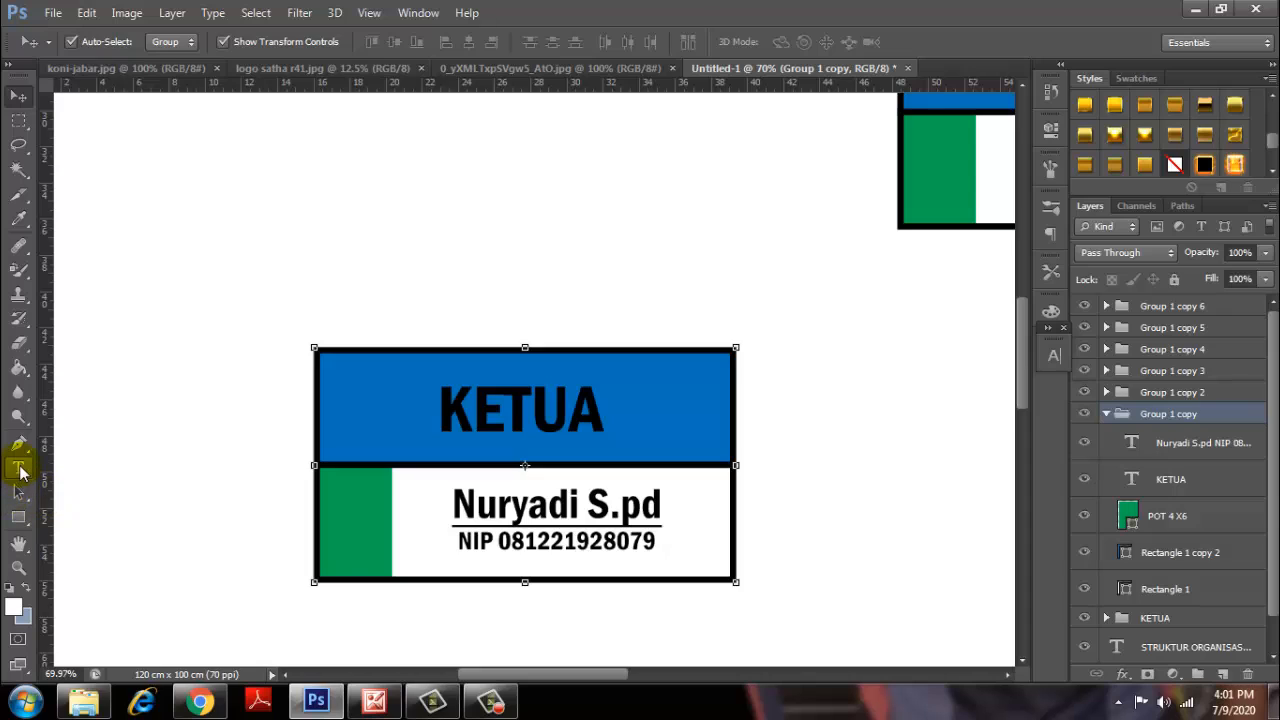
click(18, 467)
drag(593, 410, 428, 414)
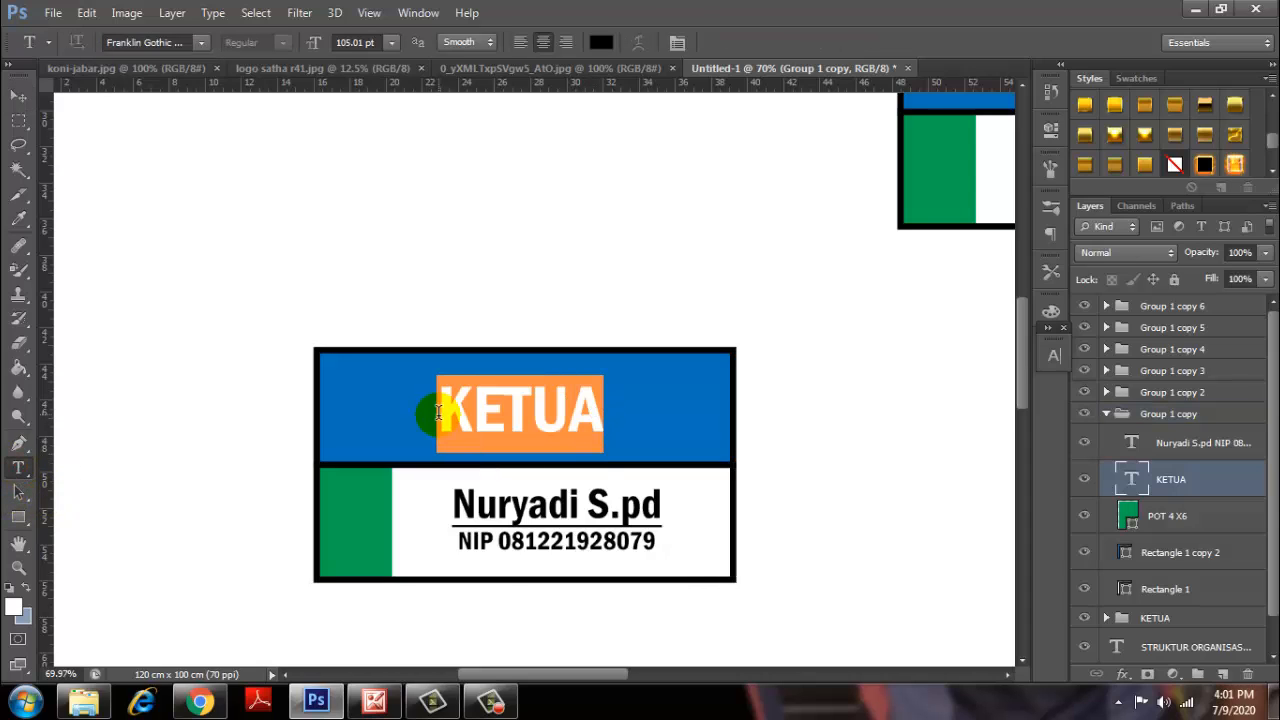
text(BEN)
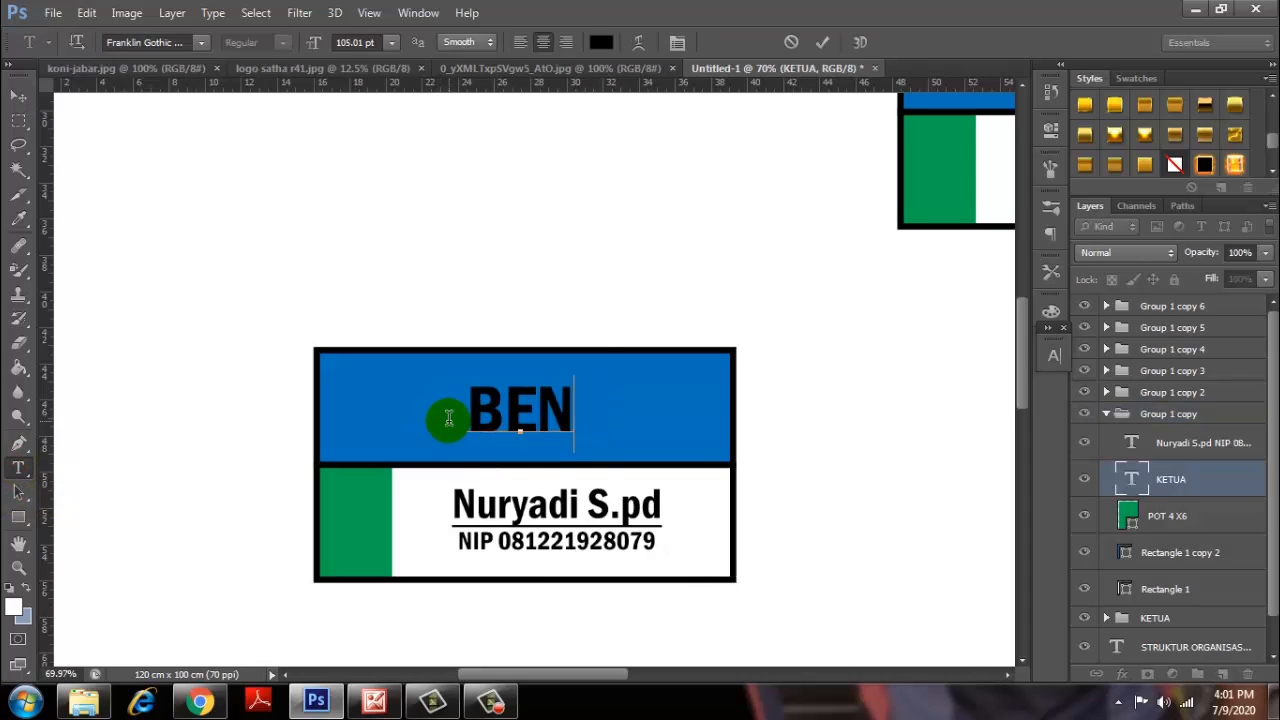
text(DAHARA)
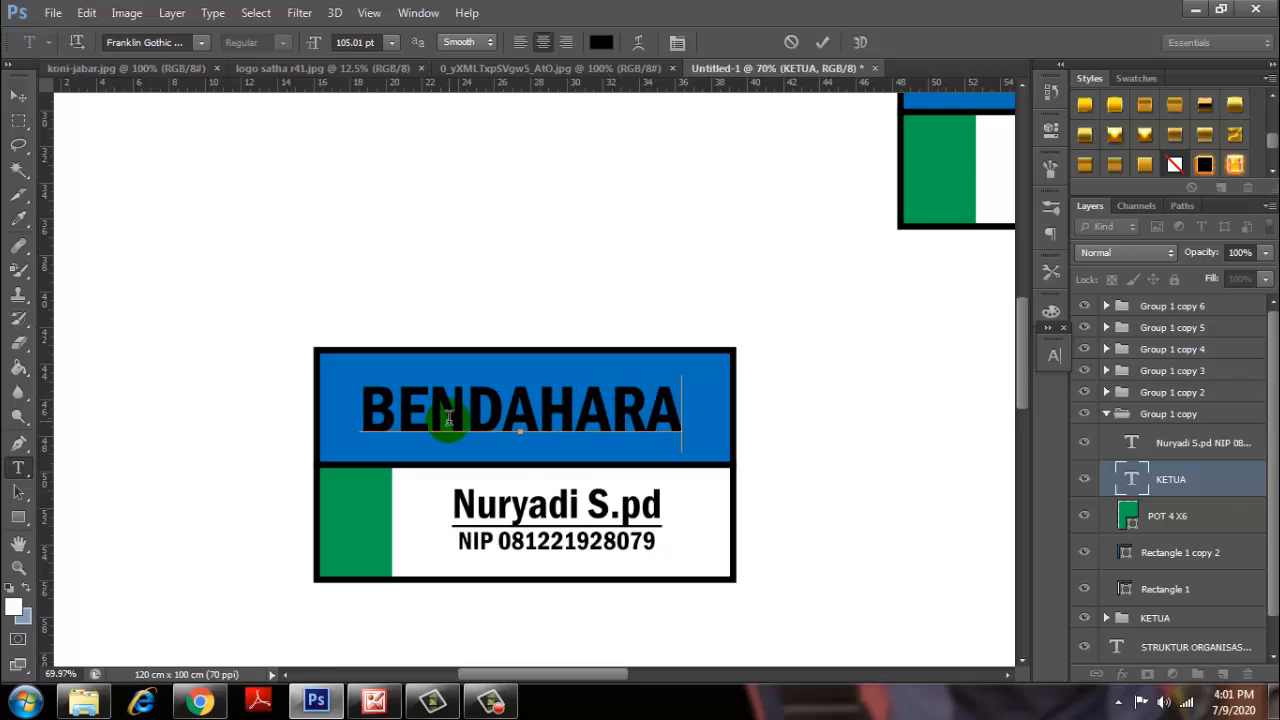
click(822, 42)
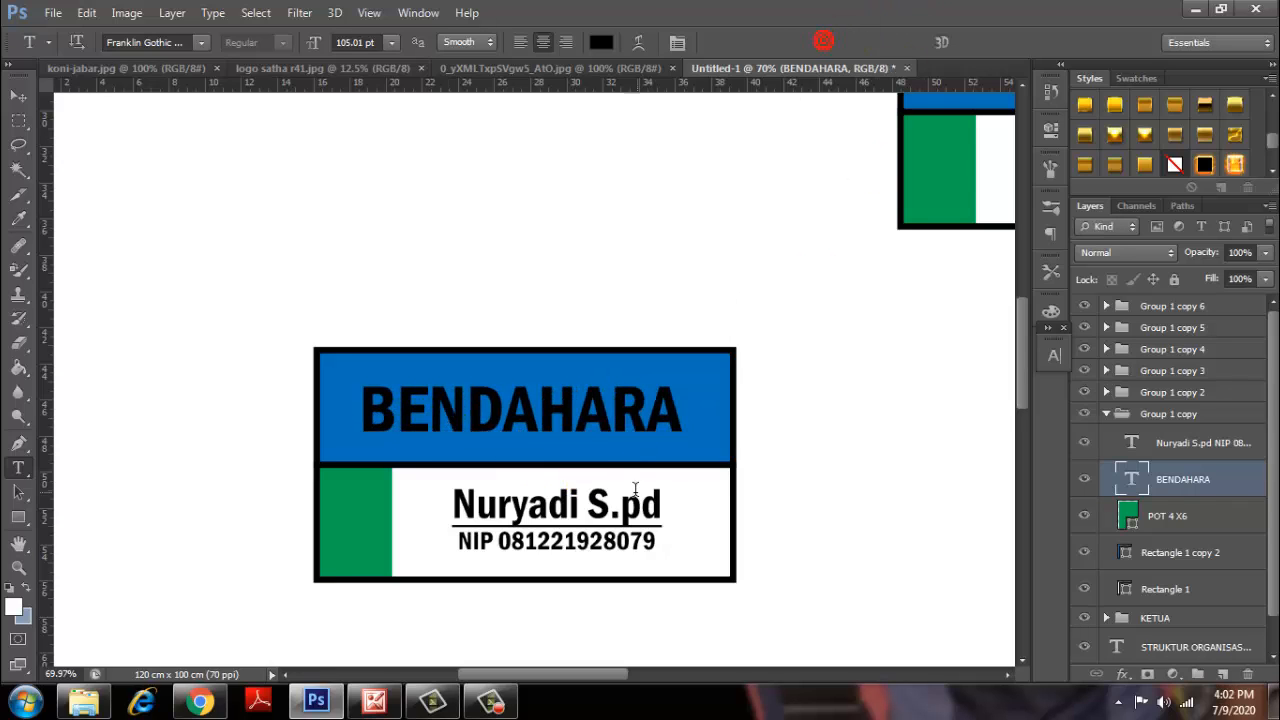
Replace the member's name on the left card and update the NIP's last digit.
click(578, 503)
shift+click(436, 505)
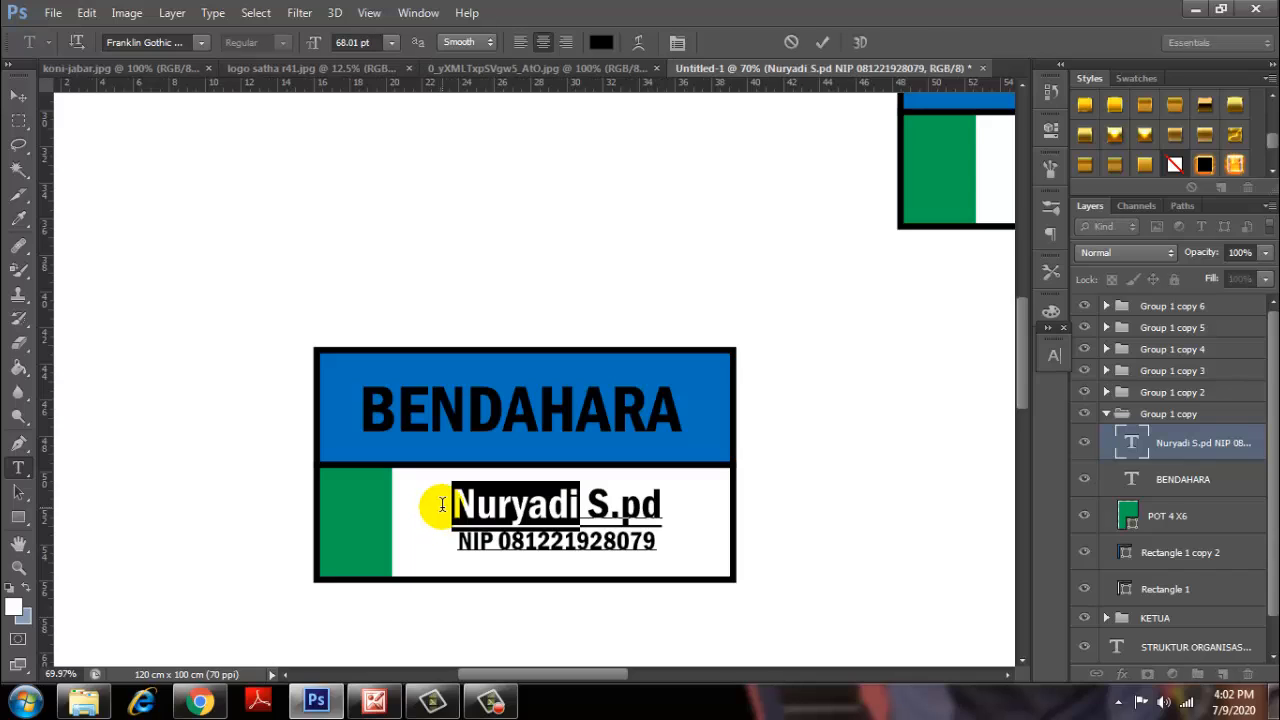
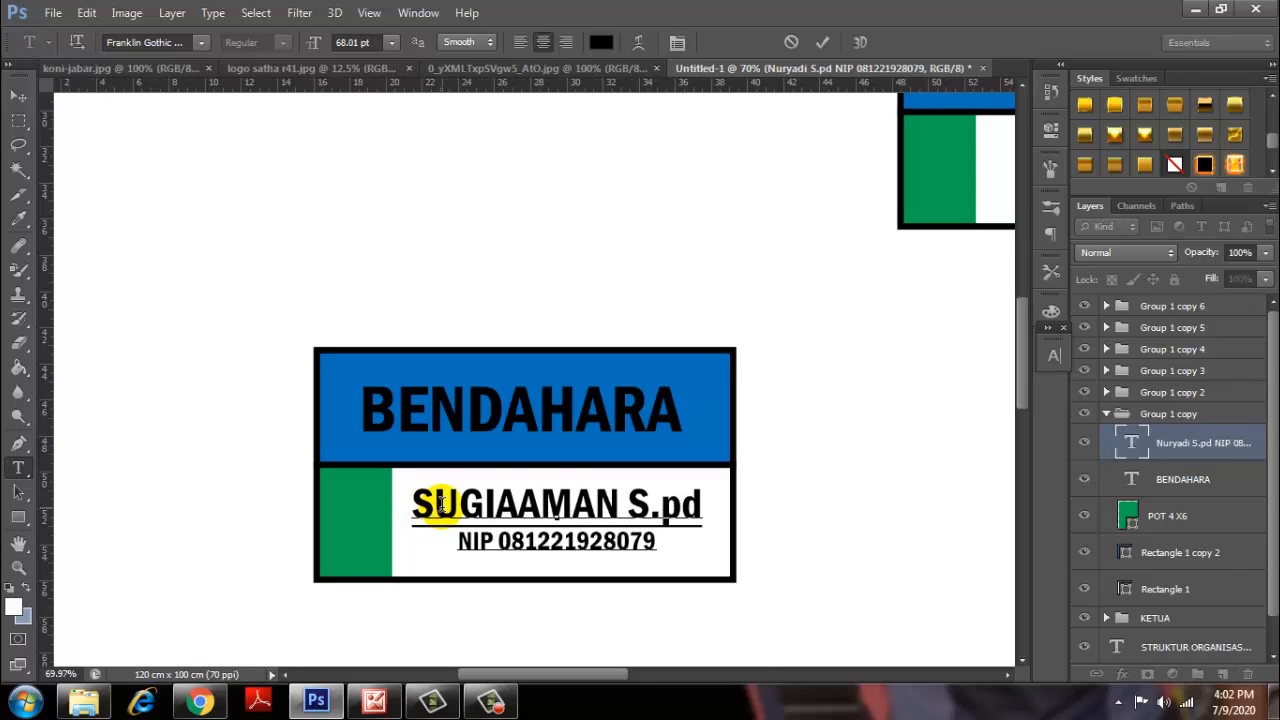
click(516, 503)
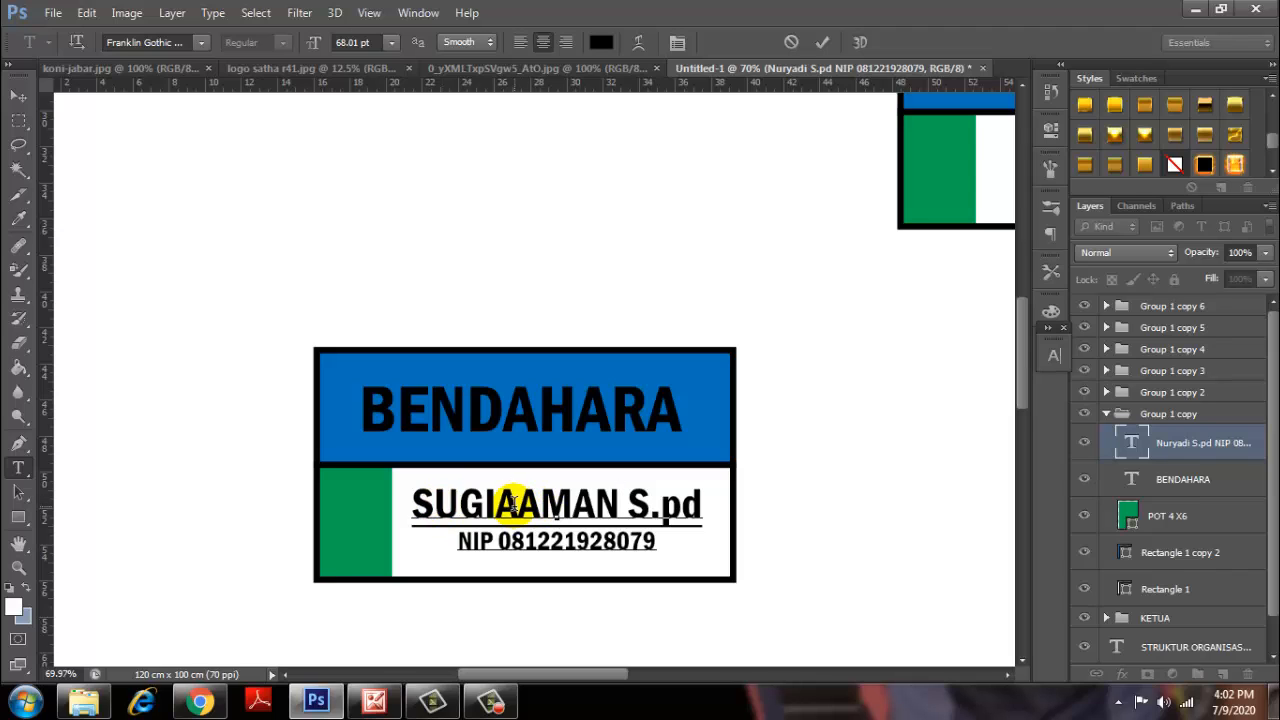
key(BackSpace)
drag(655, 541, 644, 541)
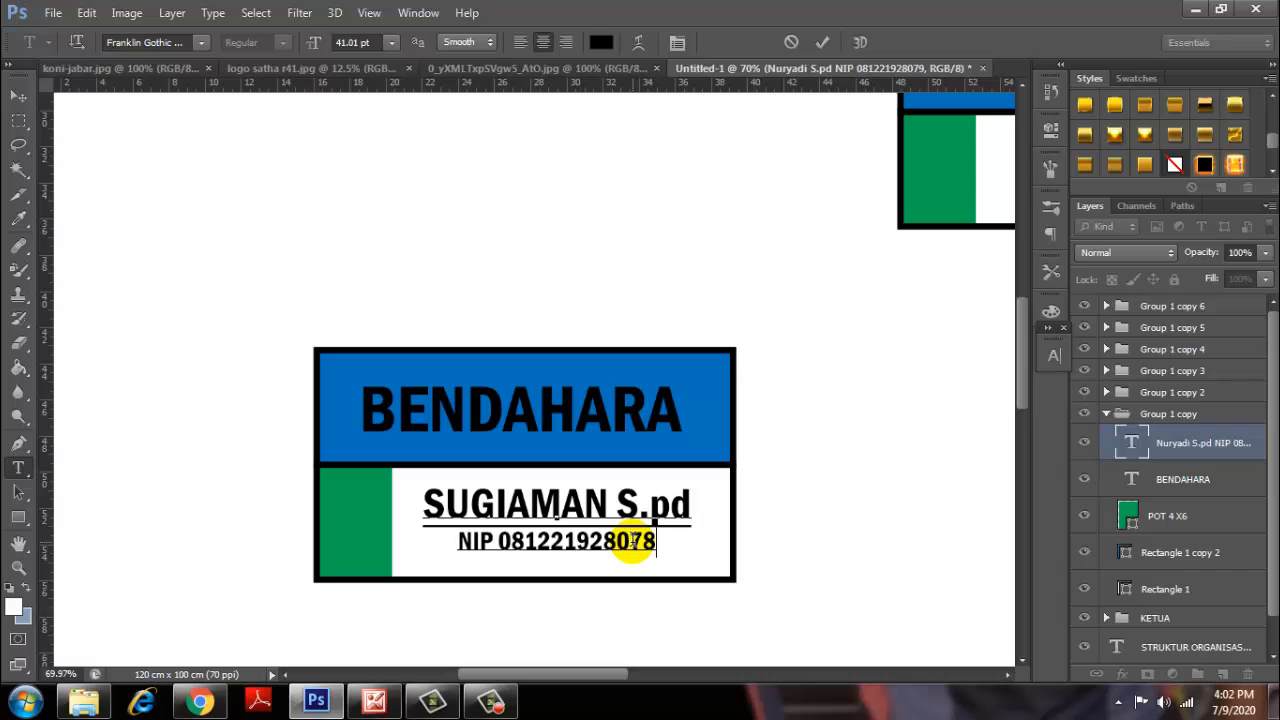
text(8)
click(822, 42)
Collapse the left card's group and rename Group 1 copy to BENDAHARA.
scroll(703, 473, down, 2)
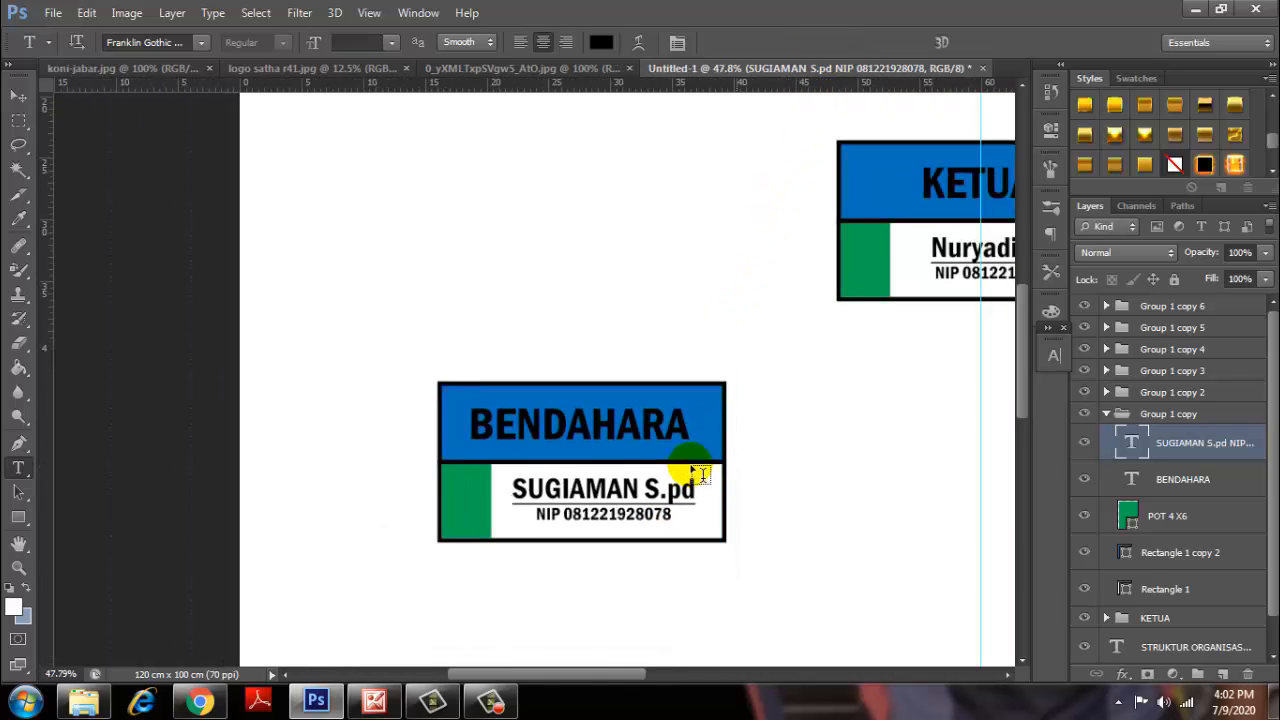
scroll(703, 473, down, 1)
click(1107, 416)
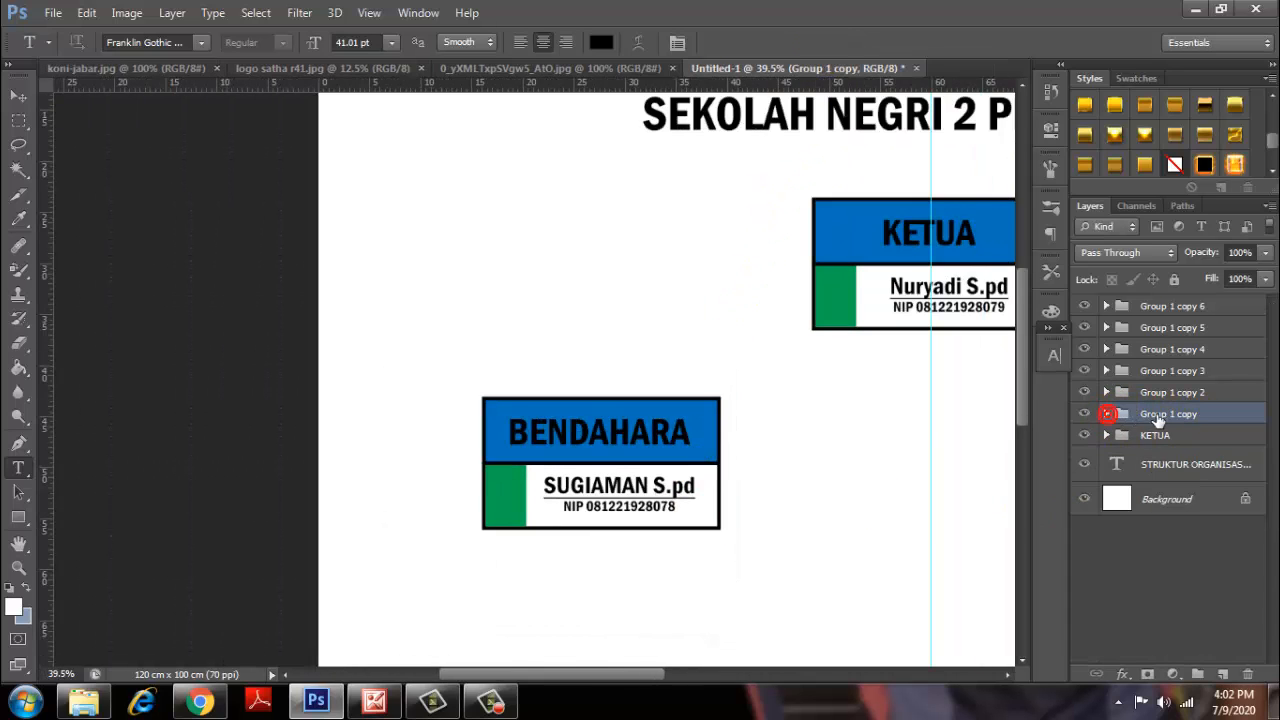
double_click(1156, 413)
text(BE)
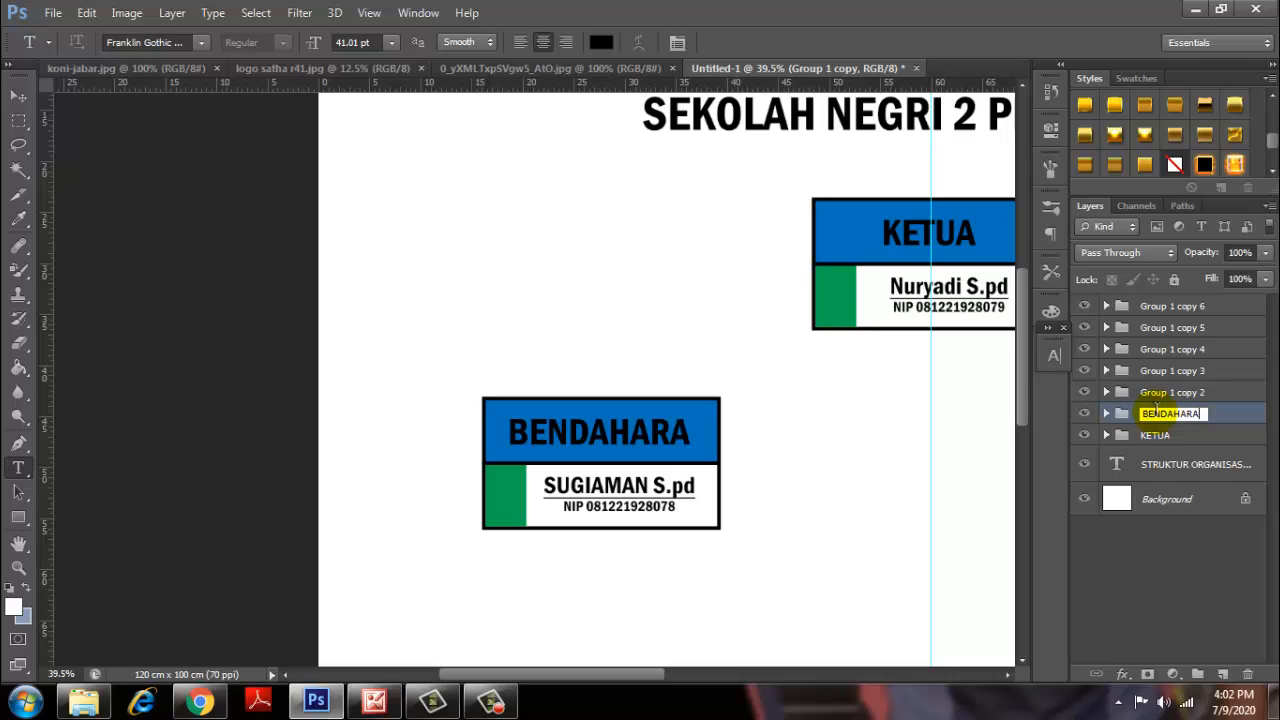
text(NDAHARA)
click(1217, 411)
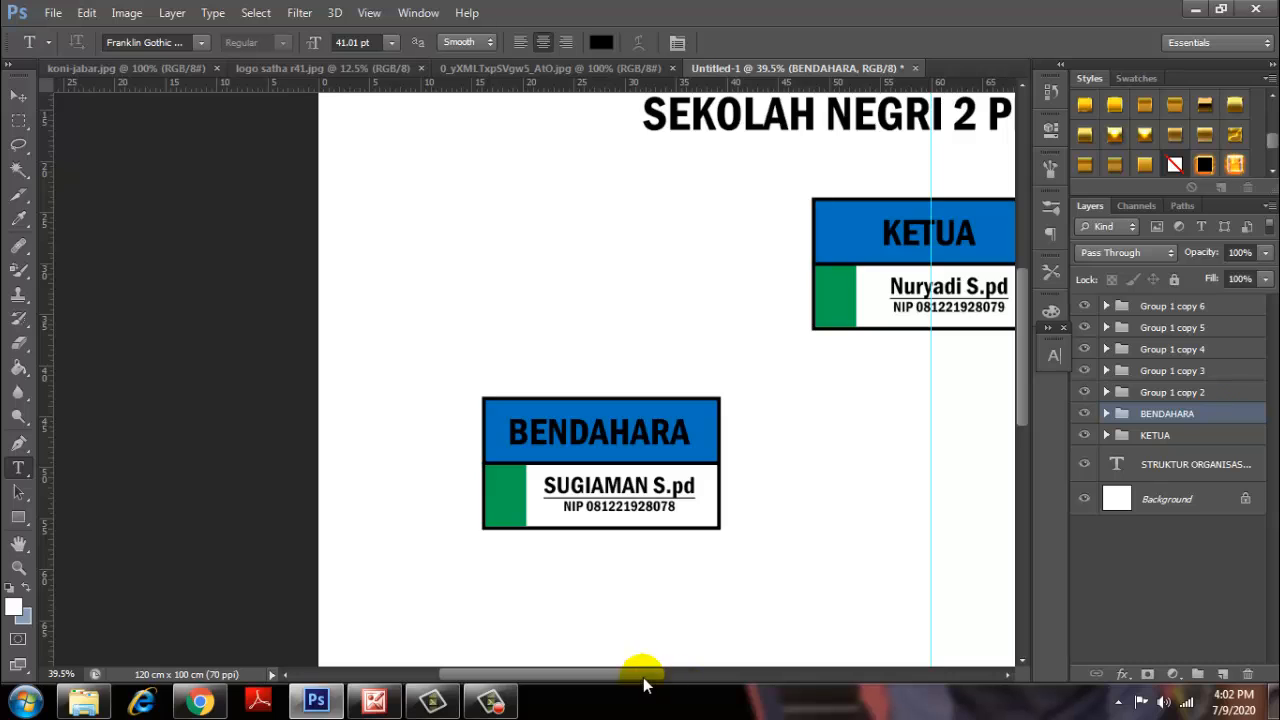
drag(645, 674, 772, 674)
Select the right card's group and make its KETUA heading visible.
click(19, 96)
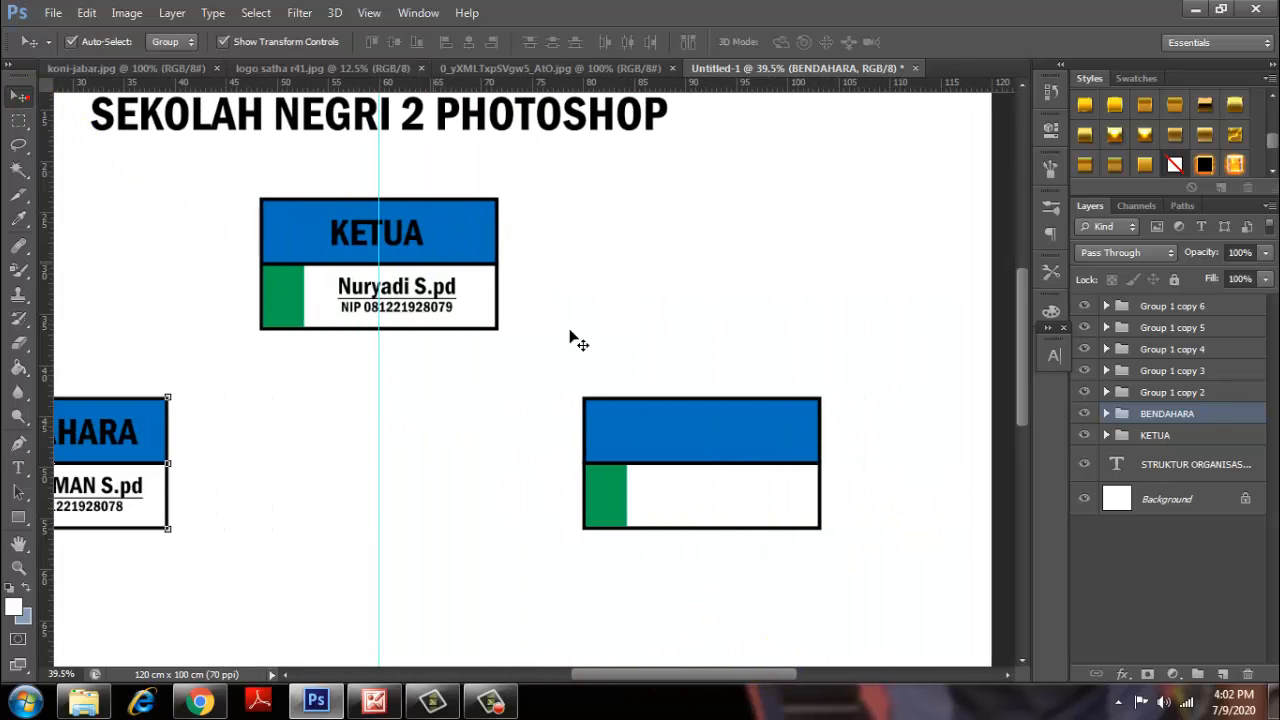
click(696, 450)
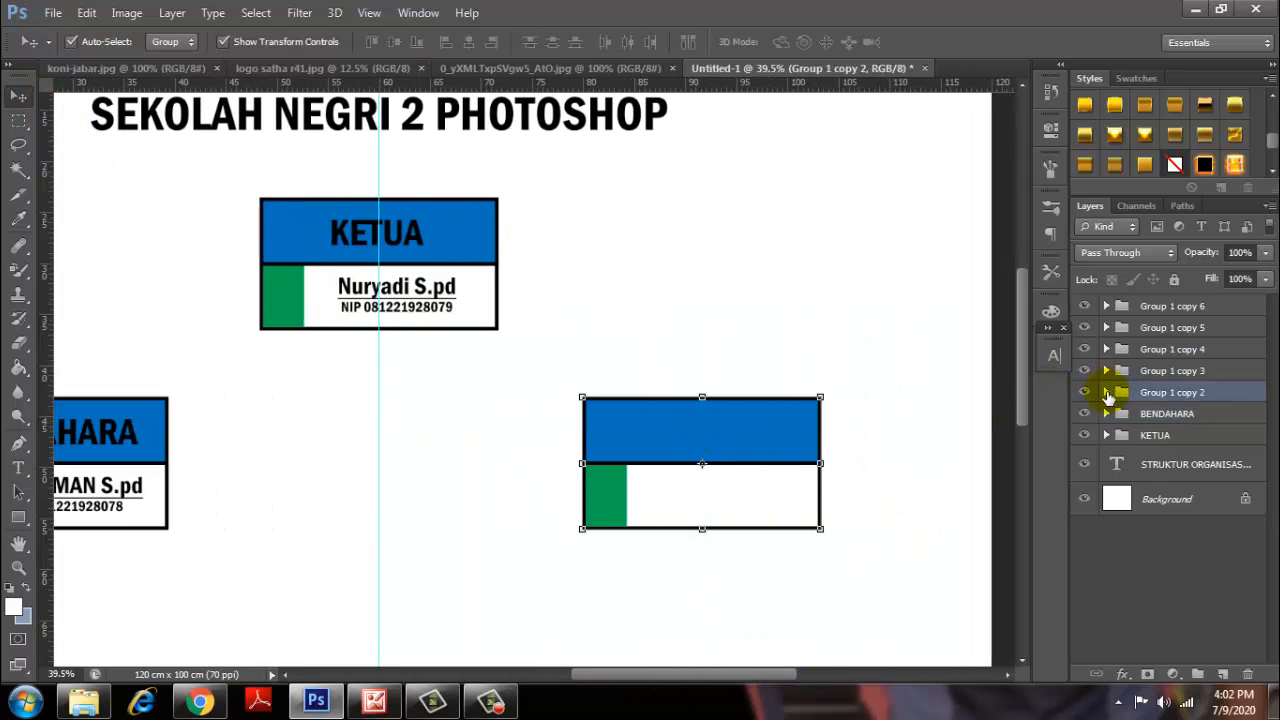
click(1106, 393)
click(1085, 459)
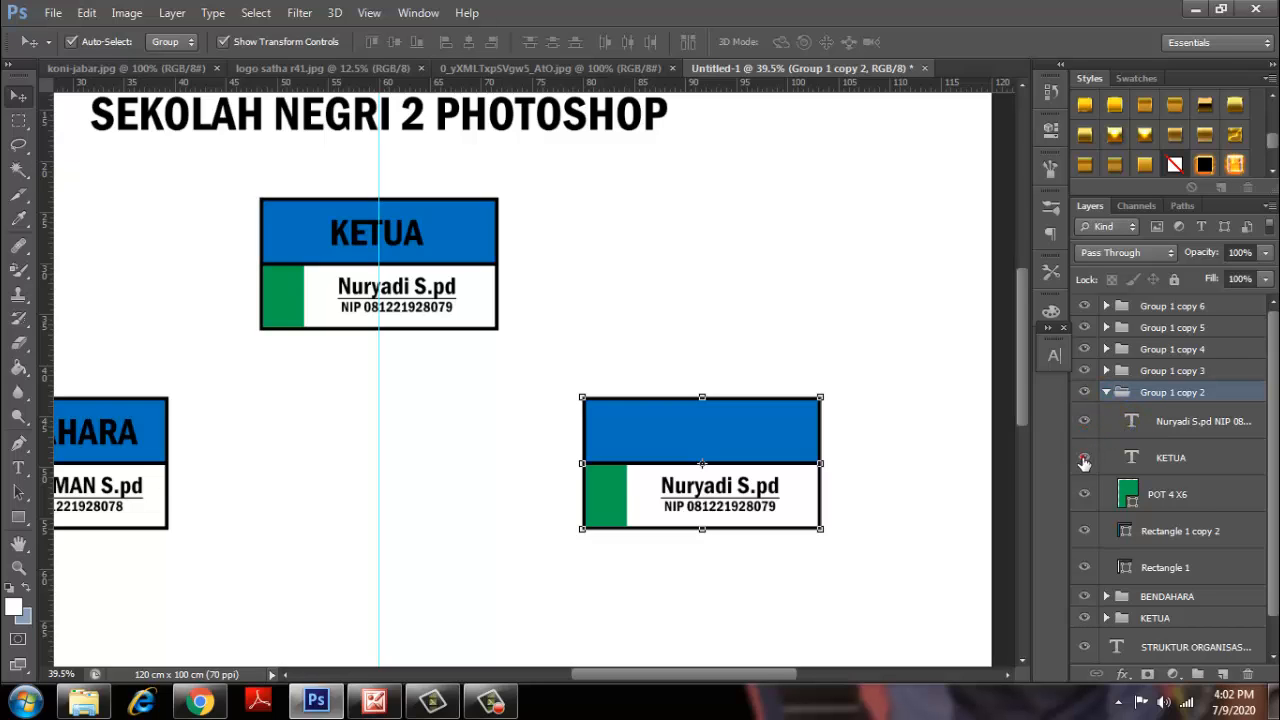
scroll(741, 453, up, 4)
Replace the right card's KETUA heading with SEKRETARIS.
click(17, 467)
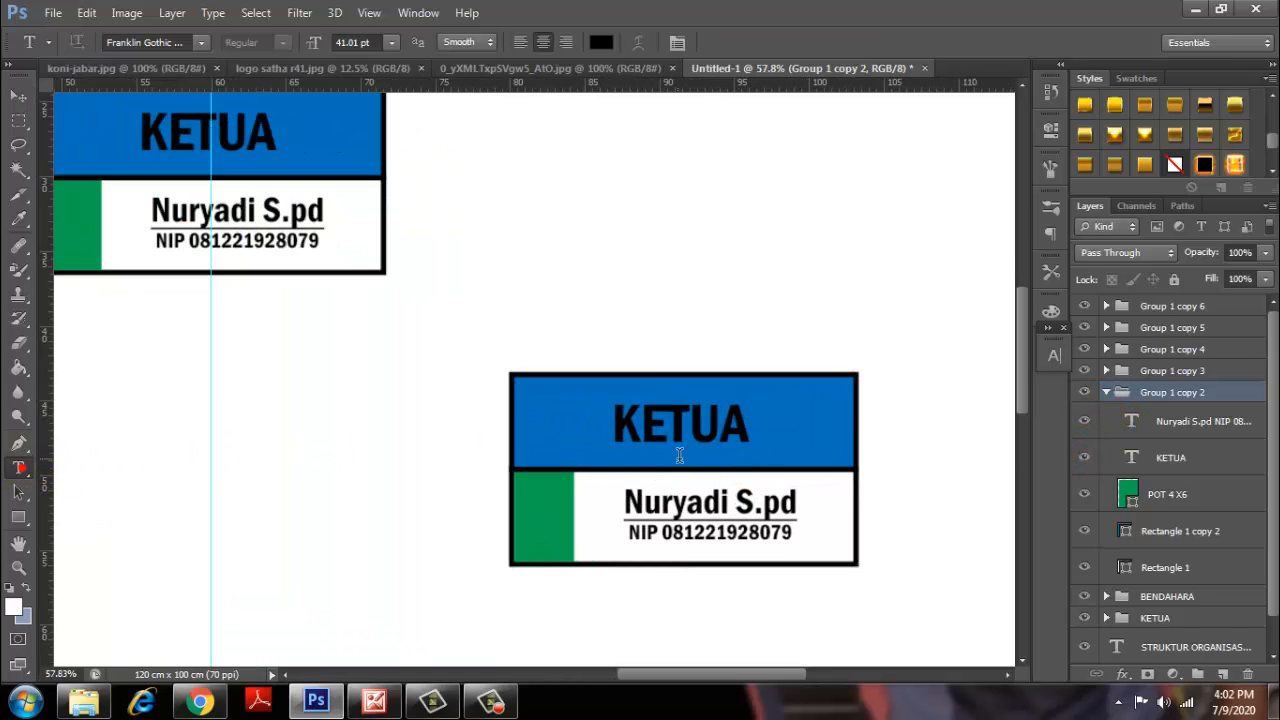
drag(743, 414, 607, 425)
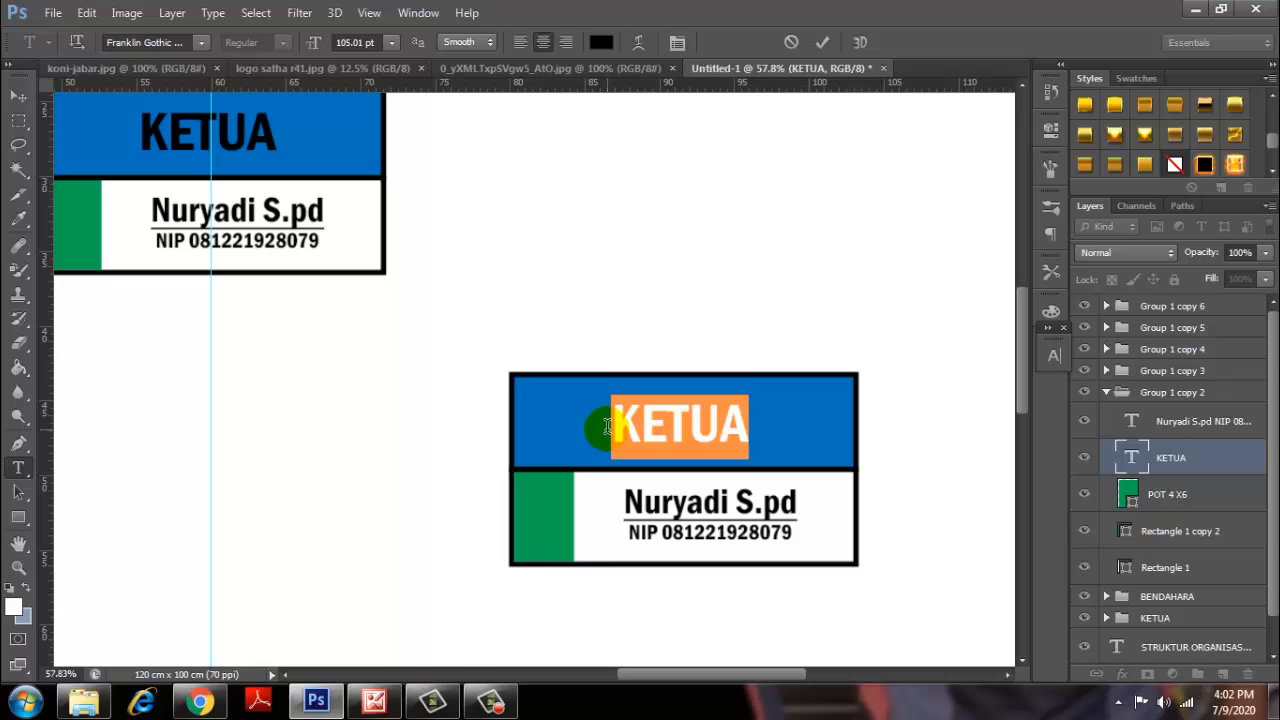
text(SEKRETAR)
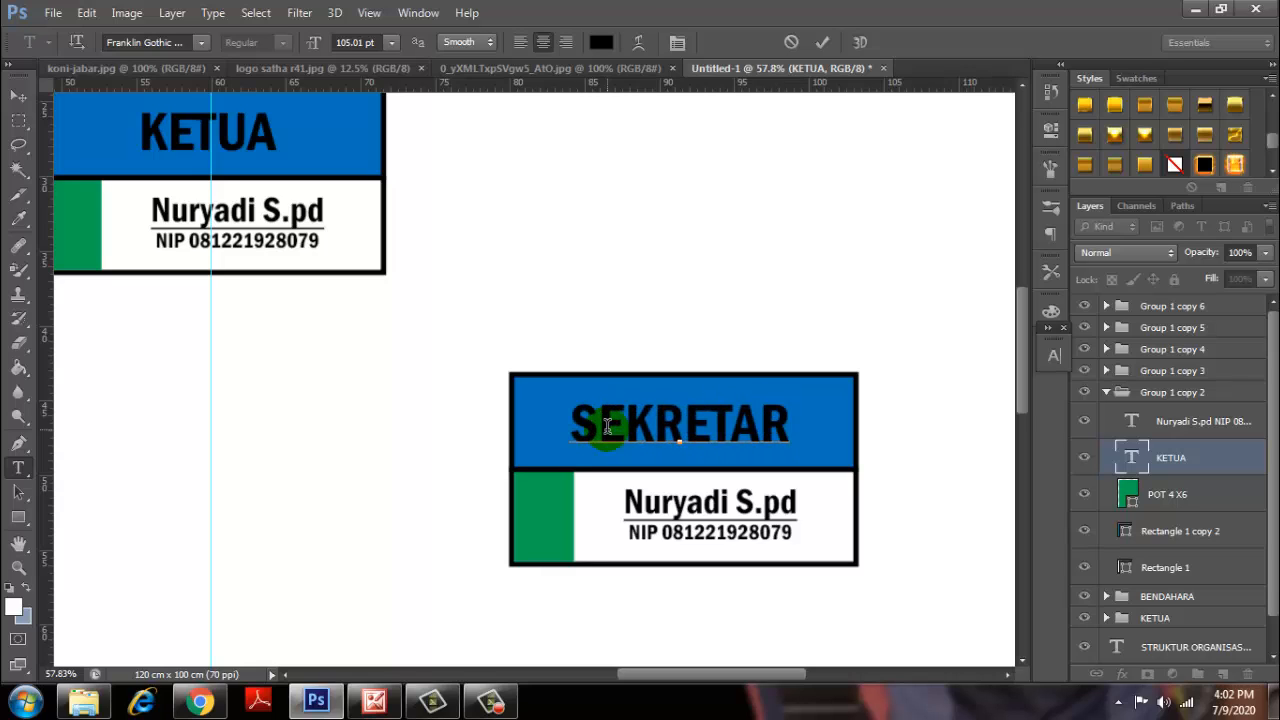
text(IS)
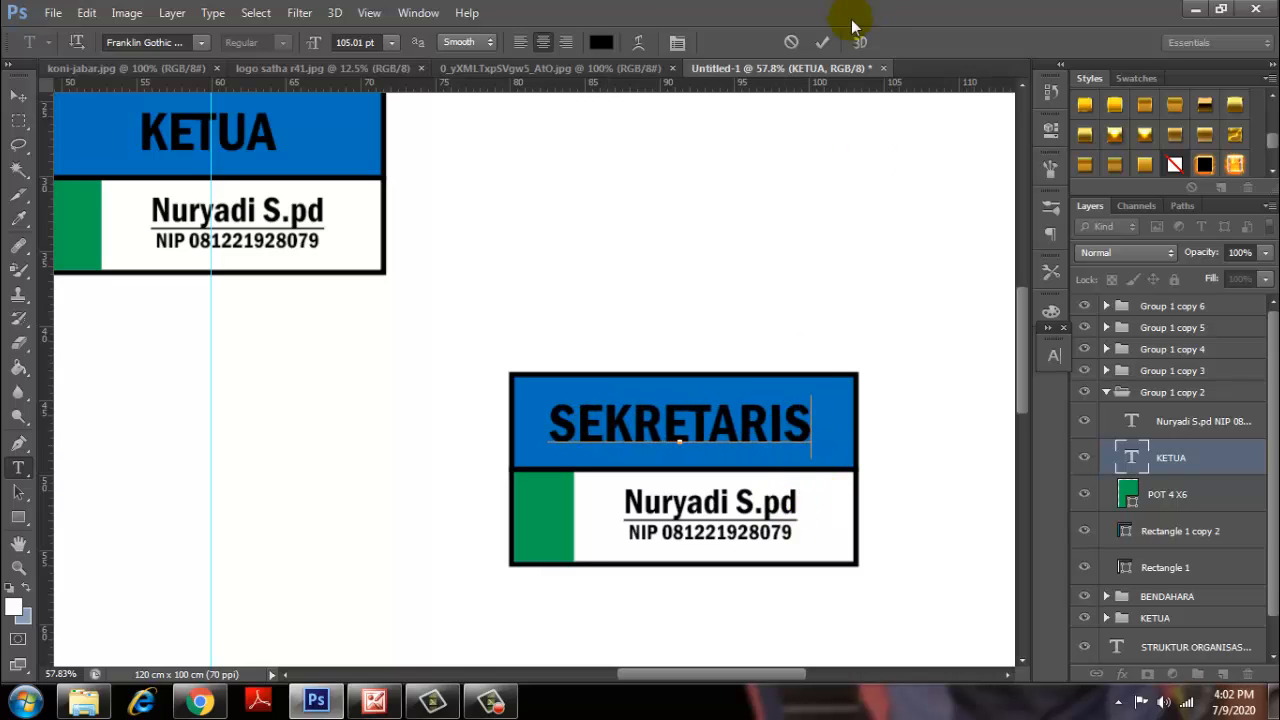
click(822, 42)
click(716, 500)
Replace the copied name with the secretary's name, fixing a typo.
drag(724, 500, 626, 494)
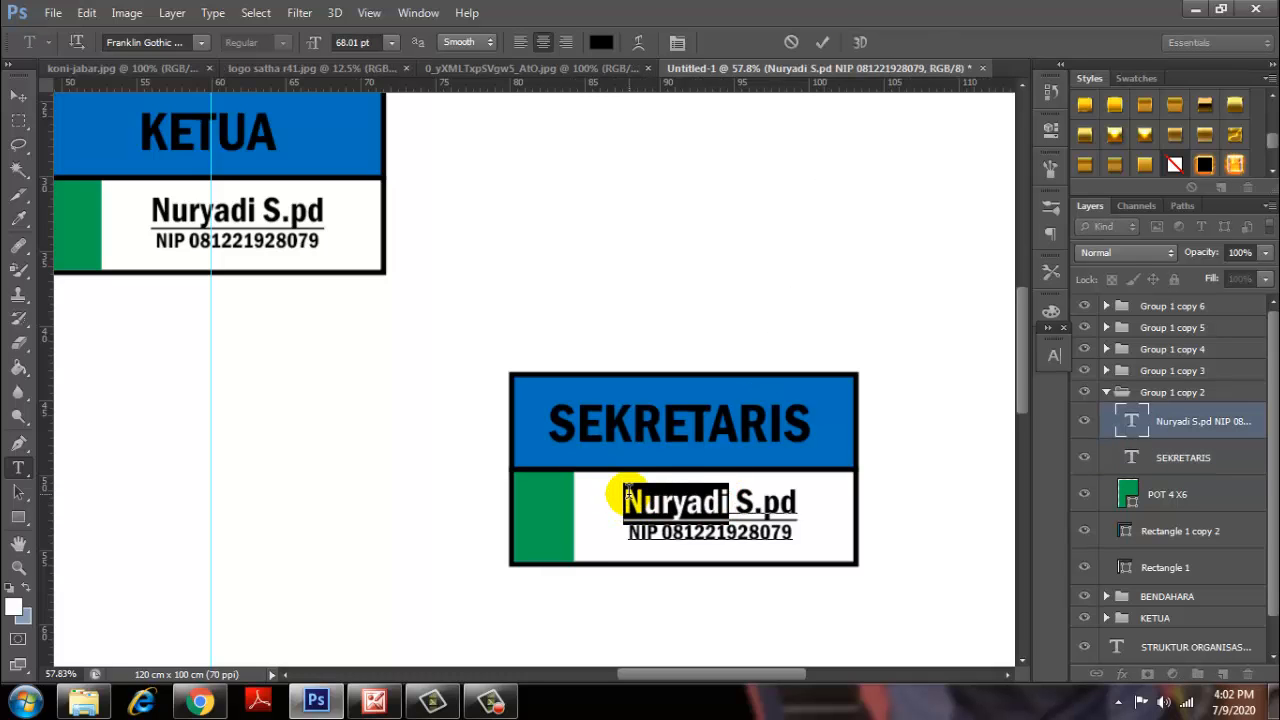
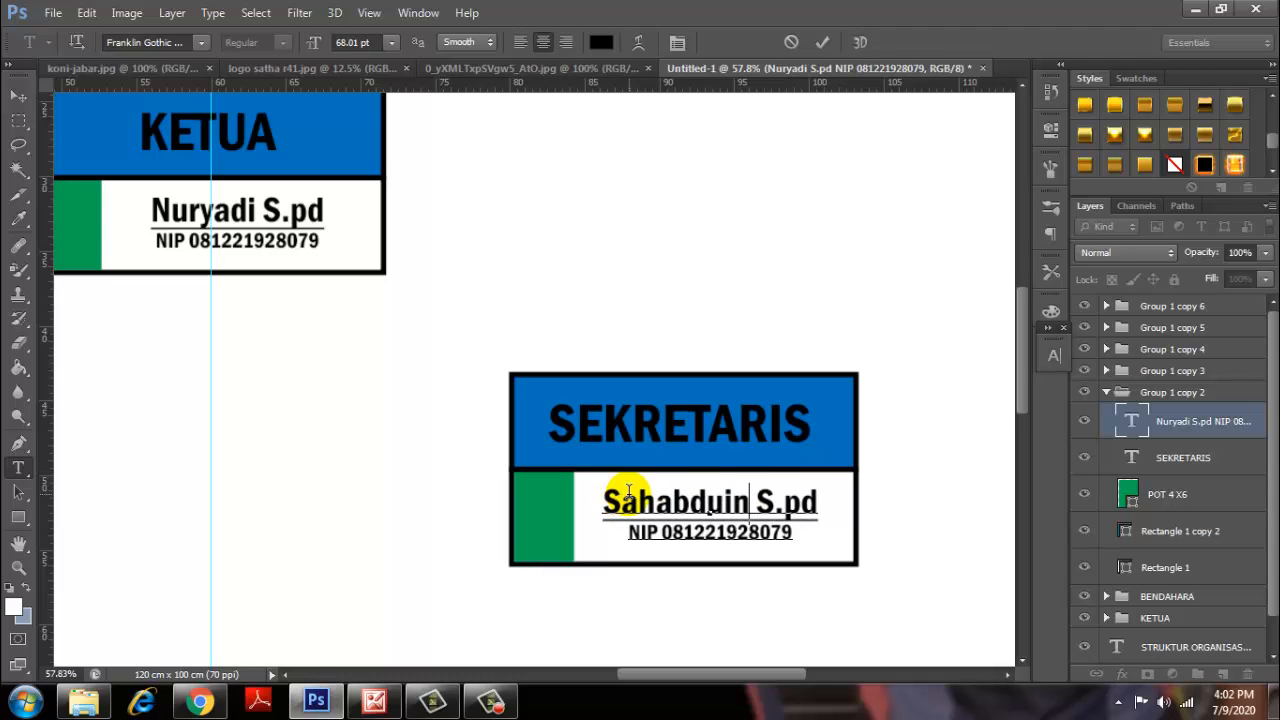
click(721, 503)
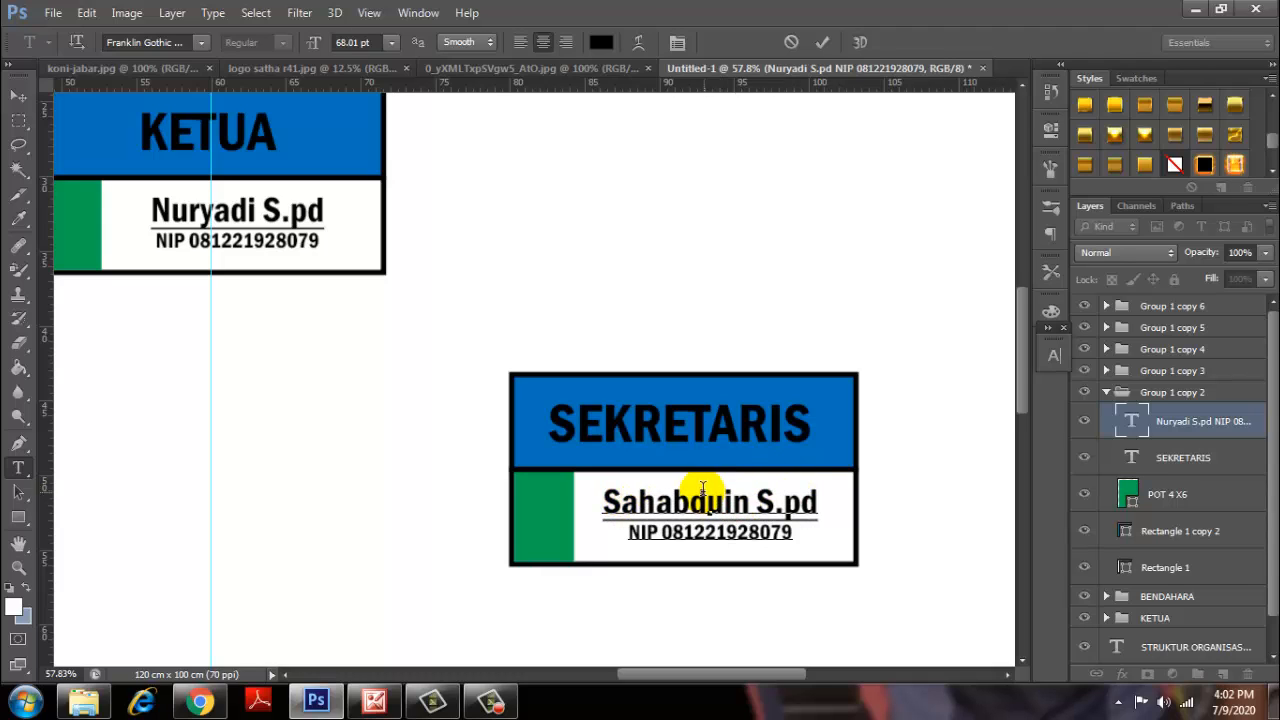
key(BackSpace)
click(822, 42)
scroll(752, 400, down, 3)
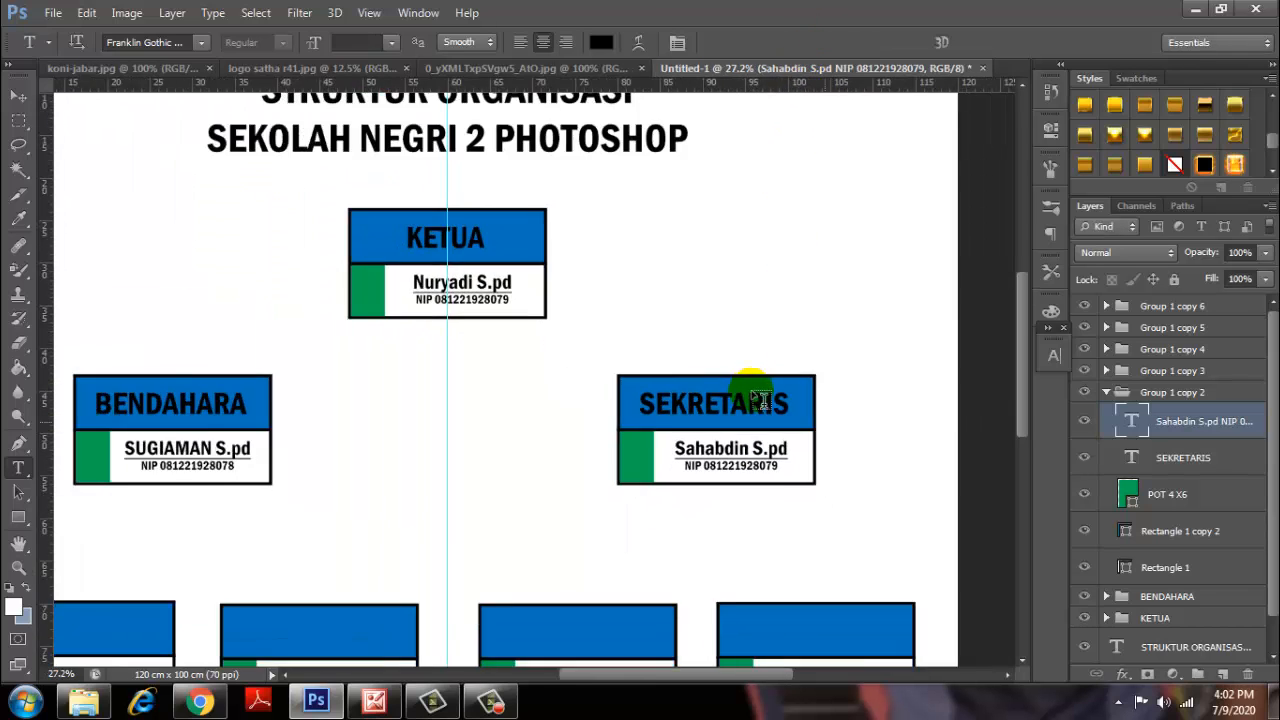
Rename groups Group 1 copy 2–6 to sie, one ending up as 'ie'.
click(1107, 393)
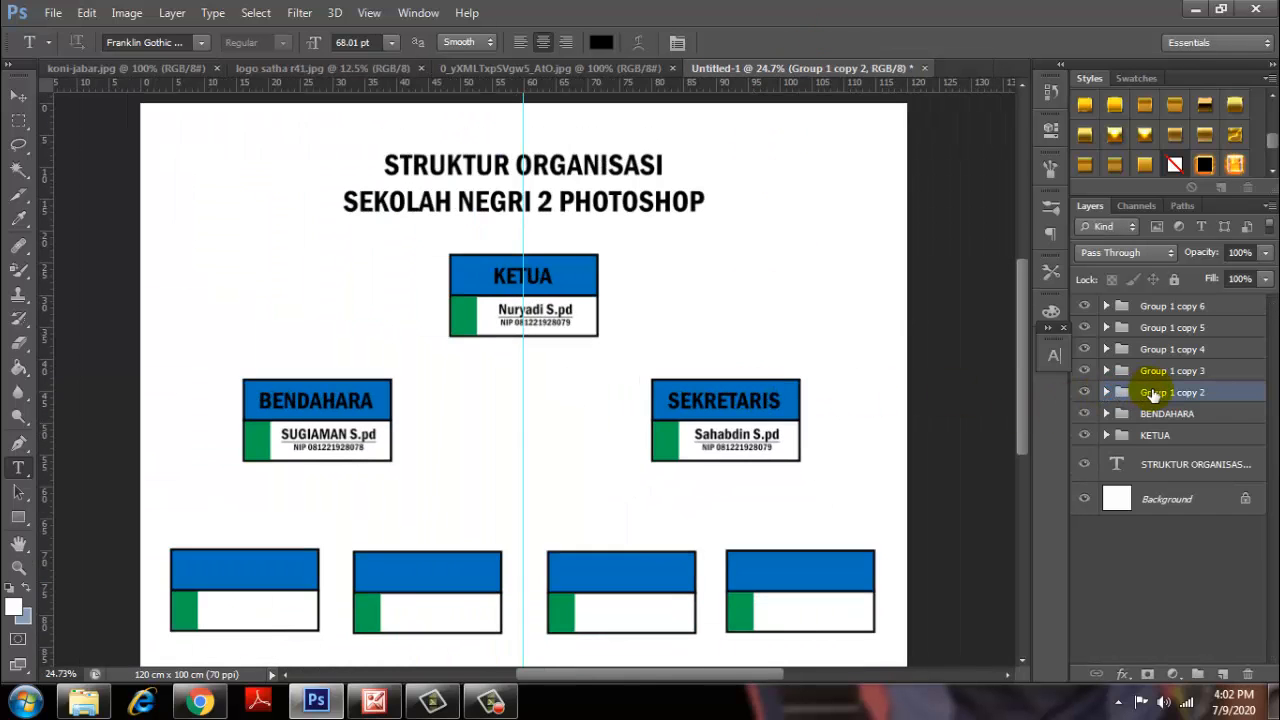
double_click(1152, 392)
text(A)
text(ie)
double_click(1153, 371)
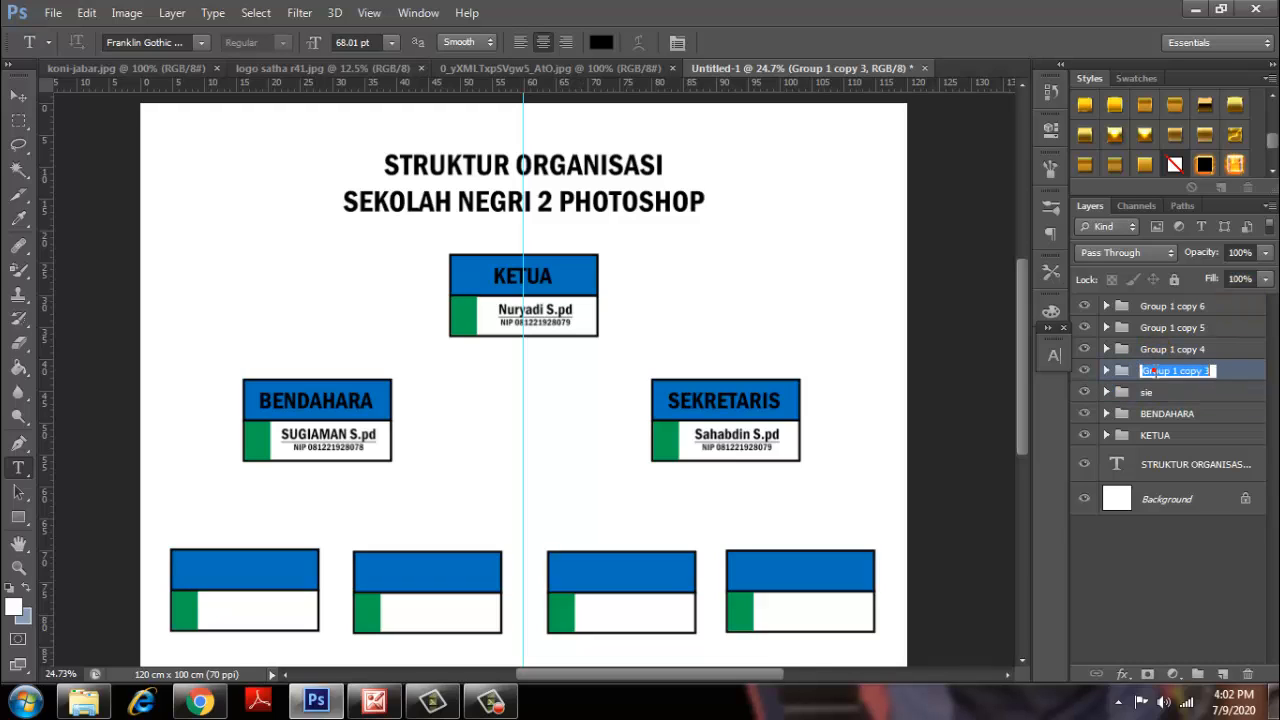
text(s)
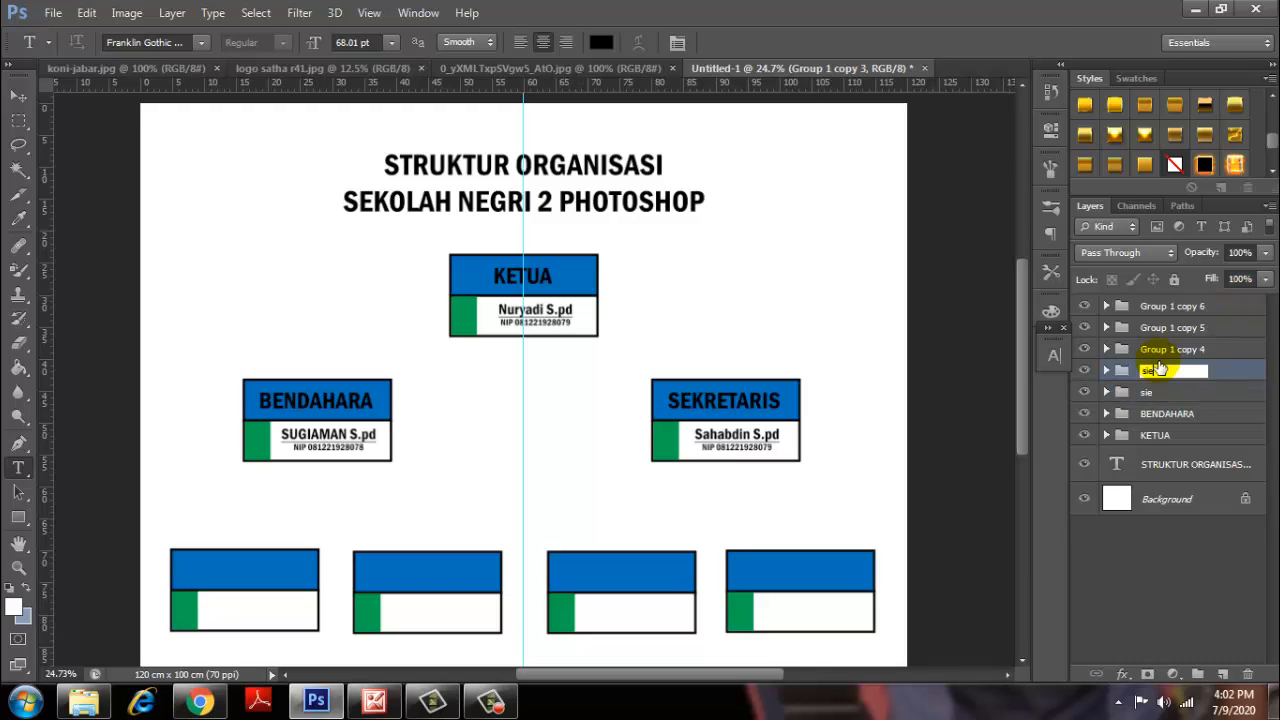
text(ie)
double_click(1157, 349)
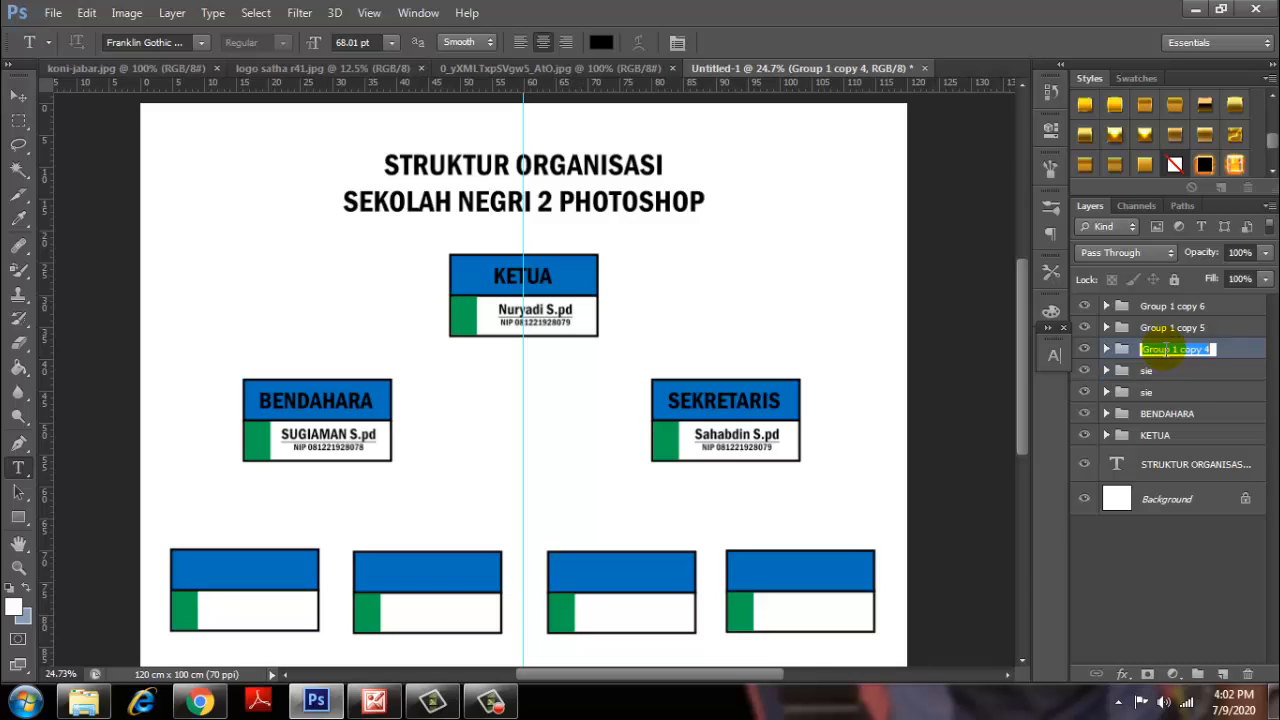
text(sie)
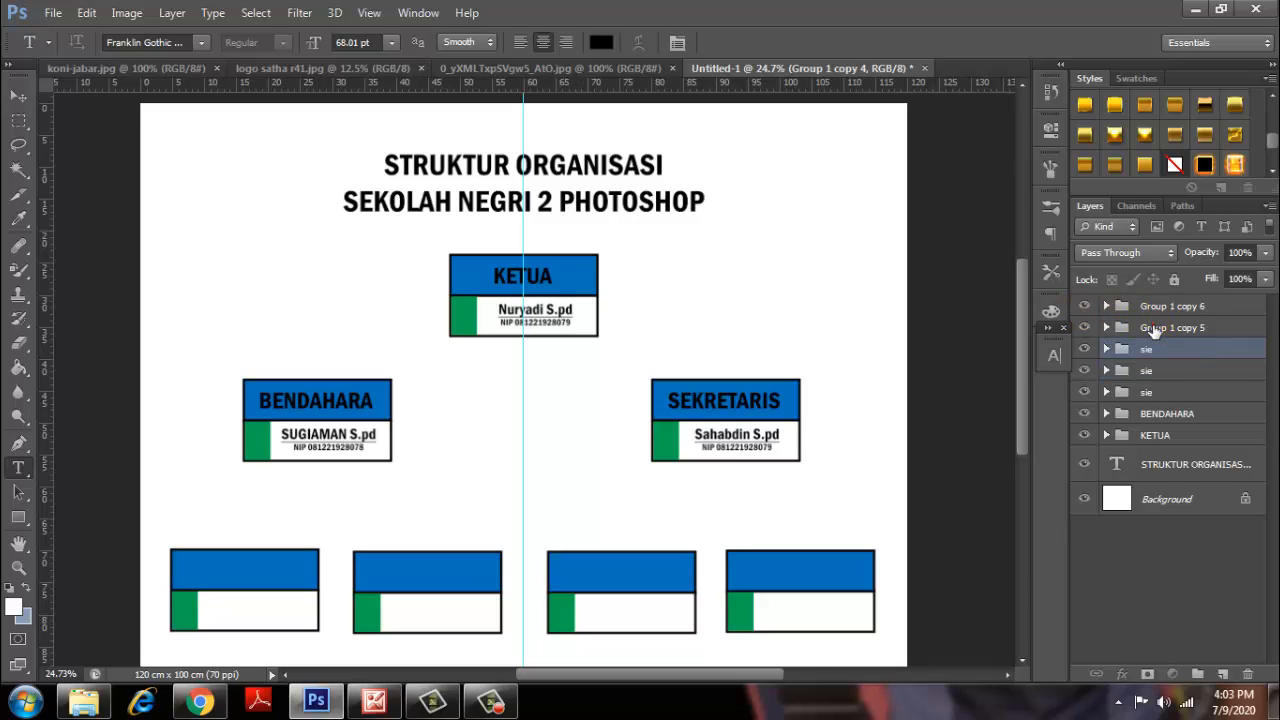
double_click(1155, 327)
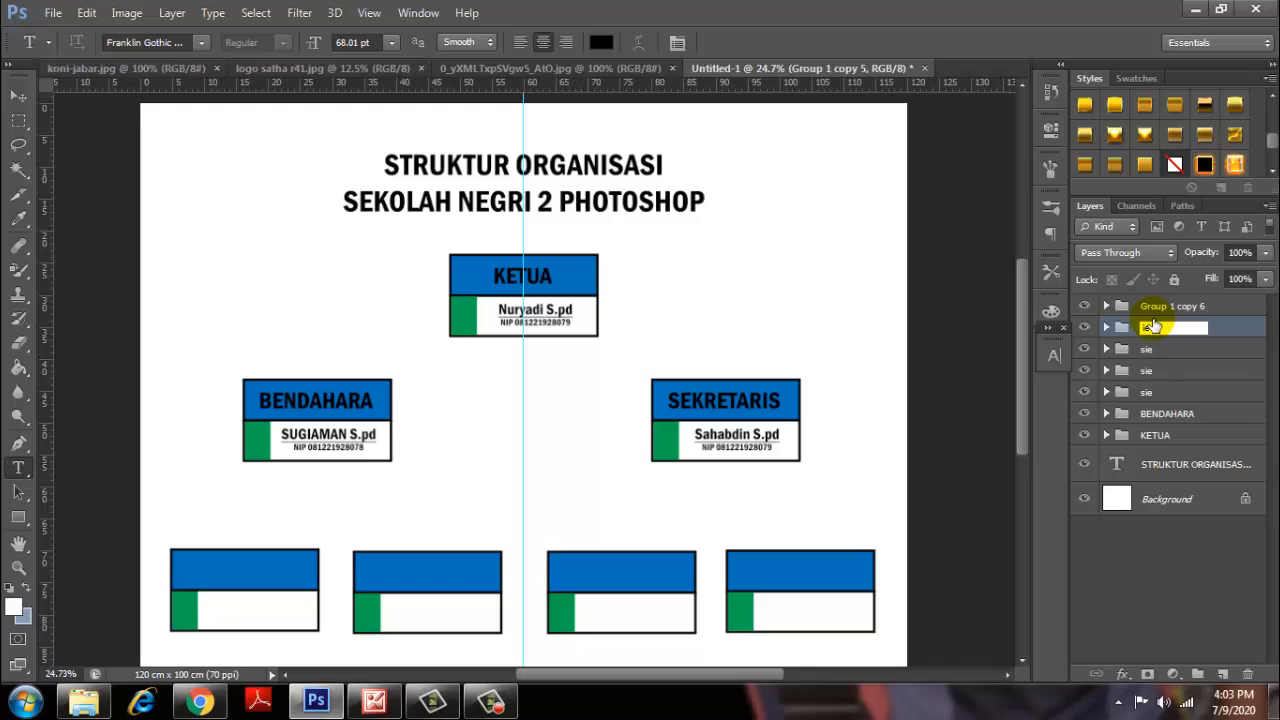
double_click(1158, 307)
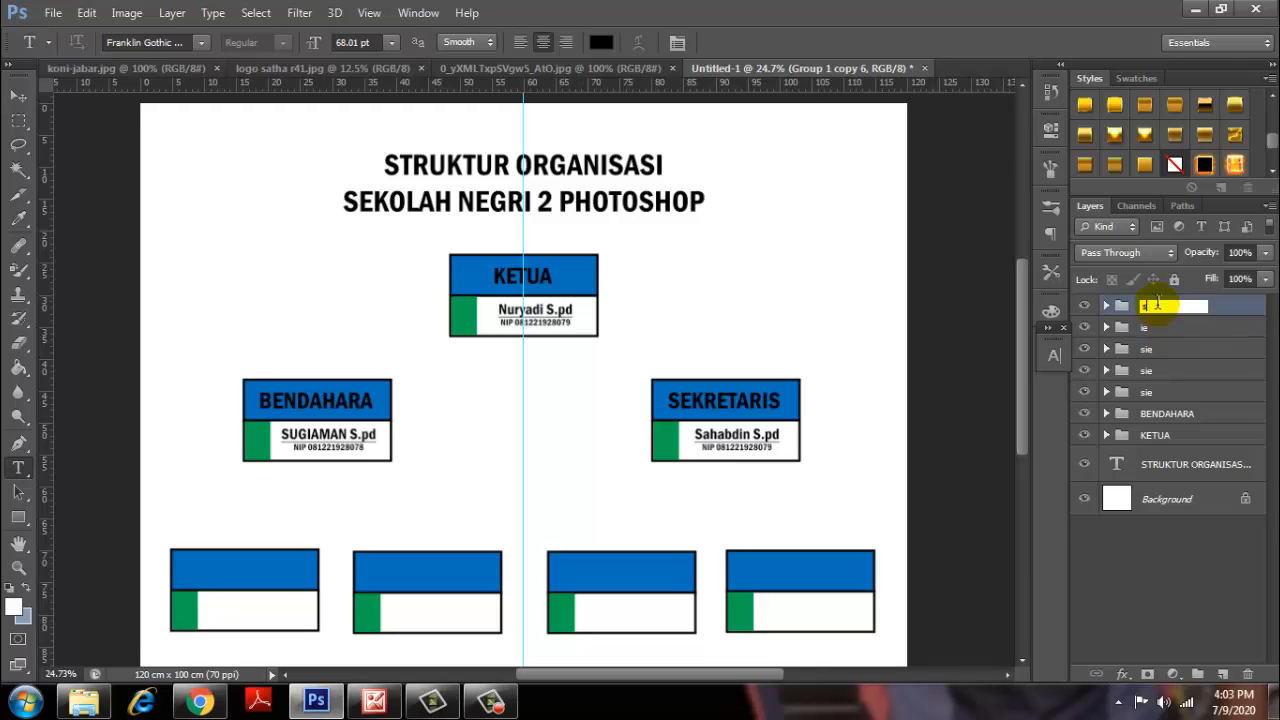
key(Return)
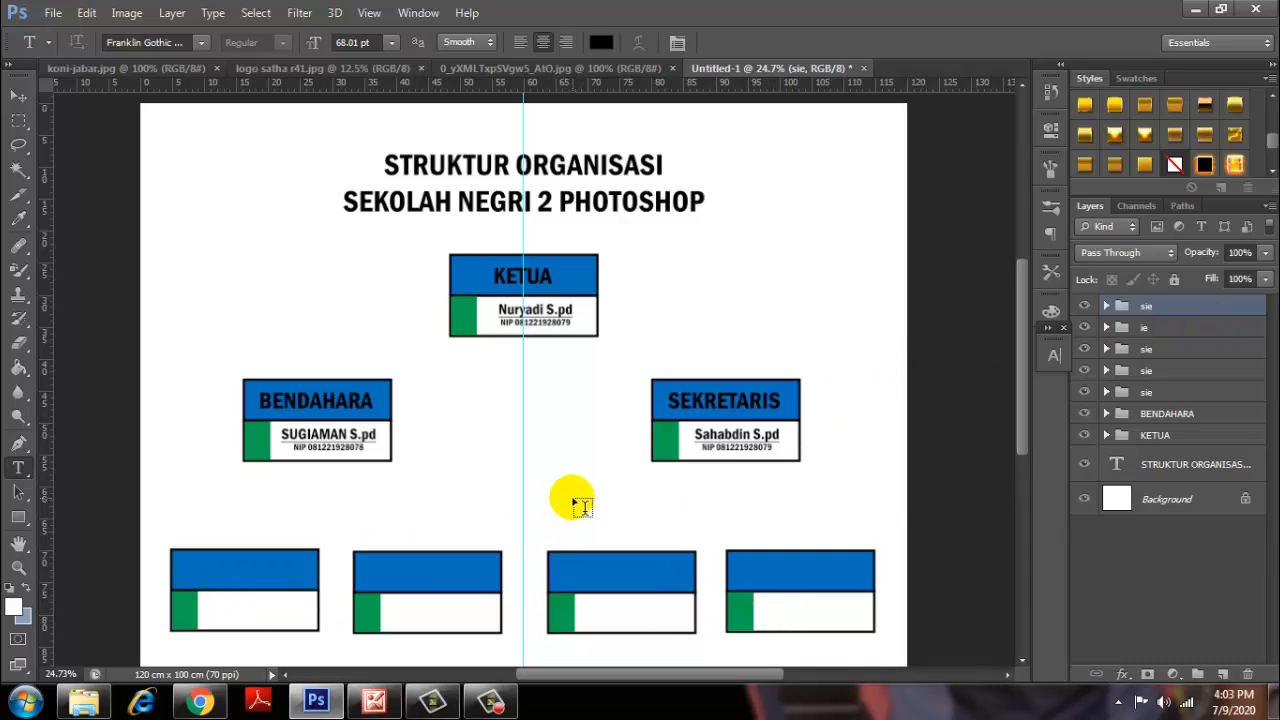
Drag the portrait photo from its document into the poster, near the top-left.
scroll(528, 368, up, 3)
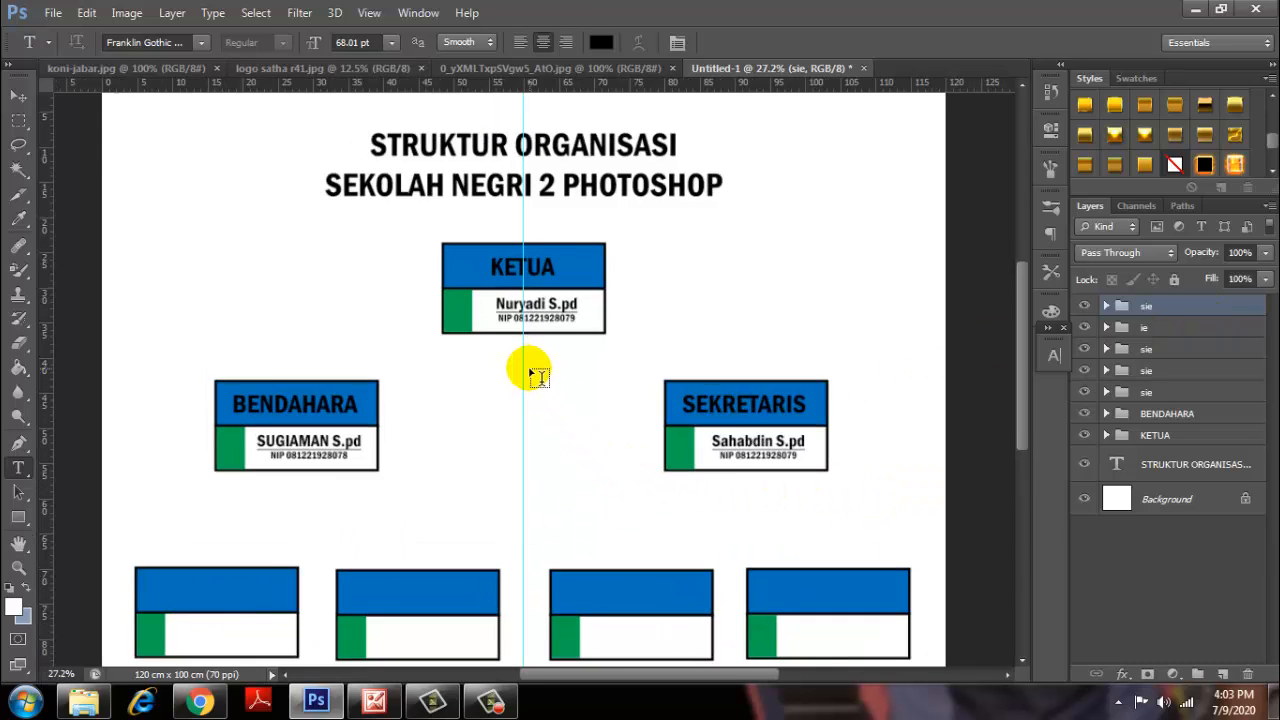
scroll(485, 230, up, 5)
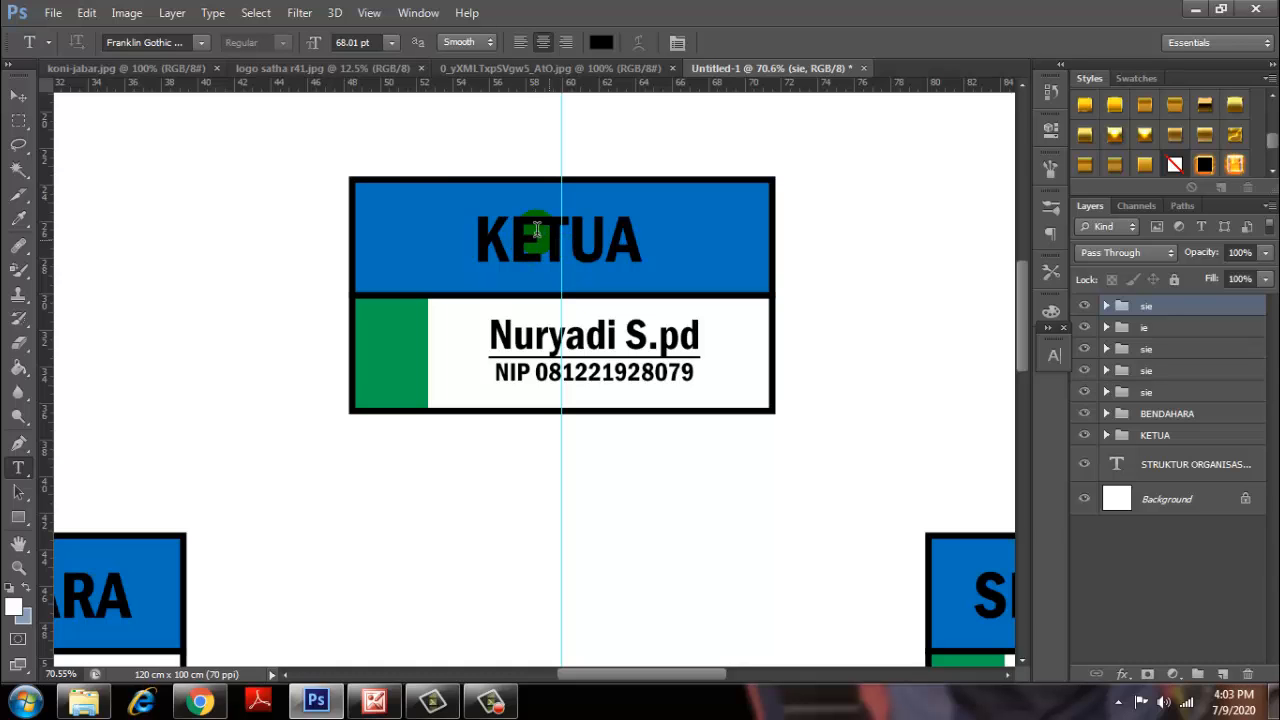
click(468, 68)
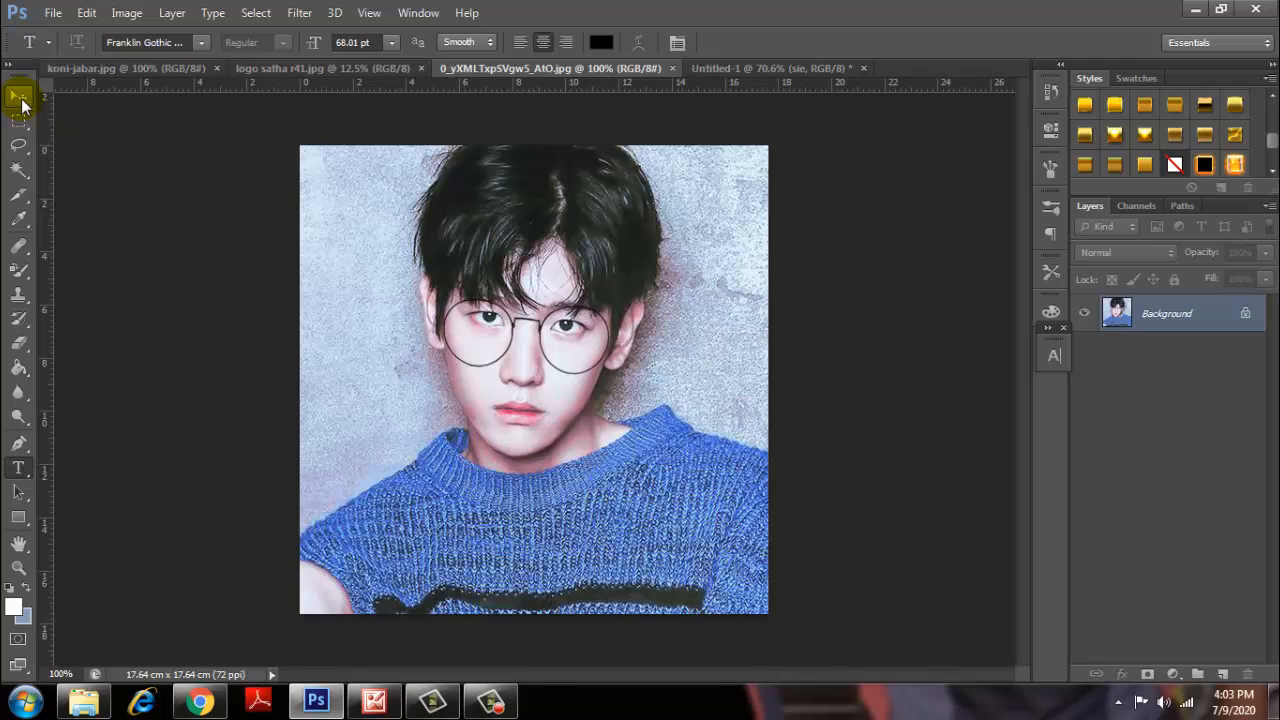
click(20, 100)
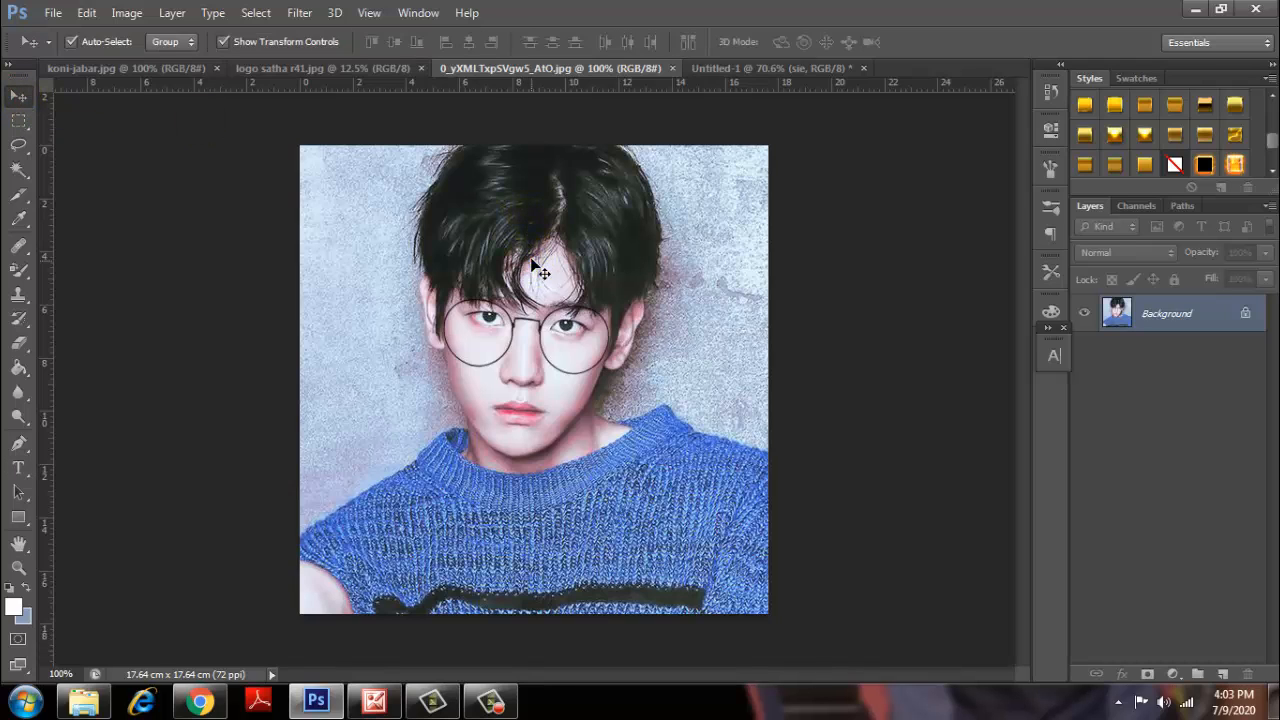
drag(540, 272, 396, 285)
scroll(400, 286, down, 2)
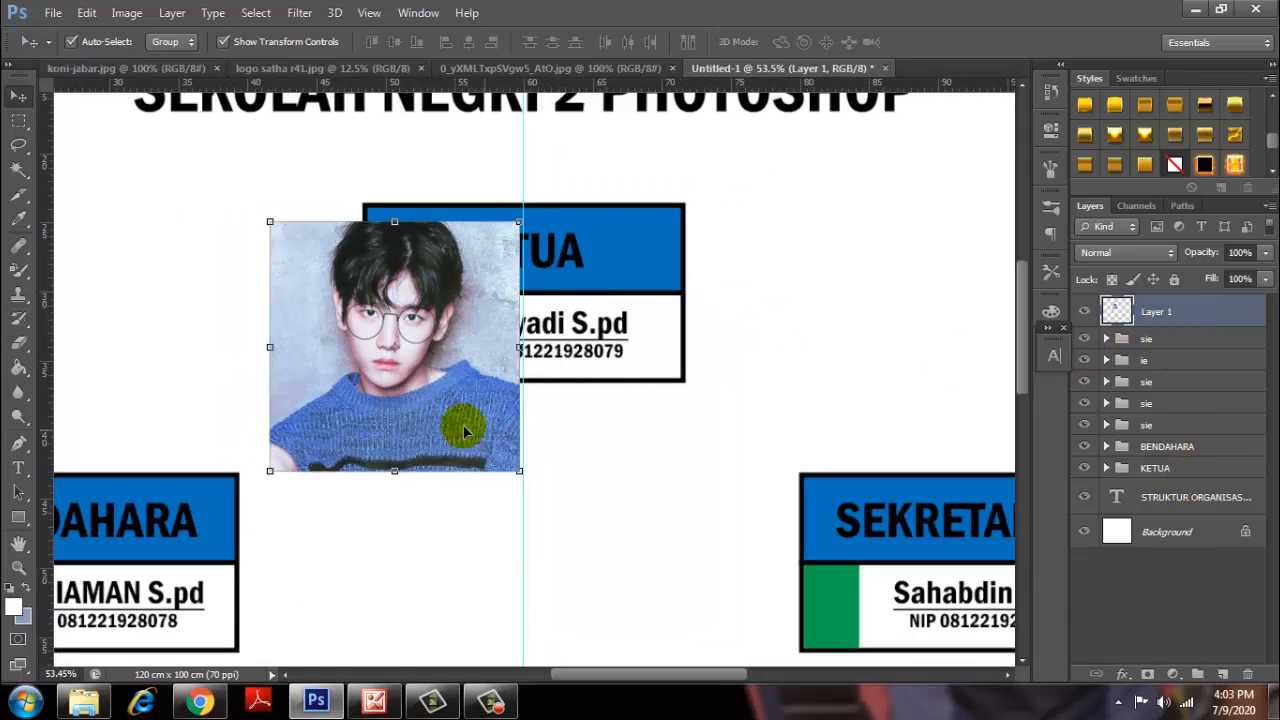
drag(457, 423, 242, 353)
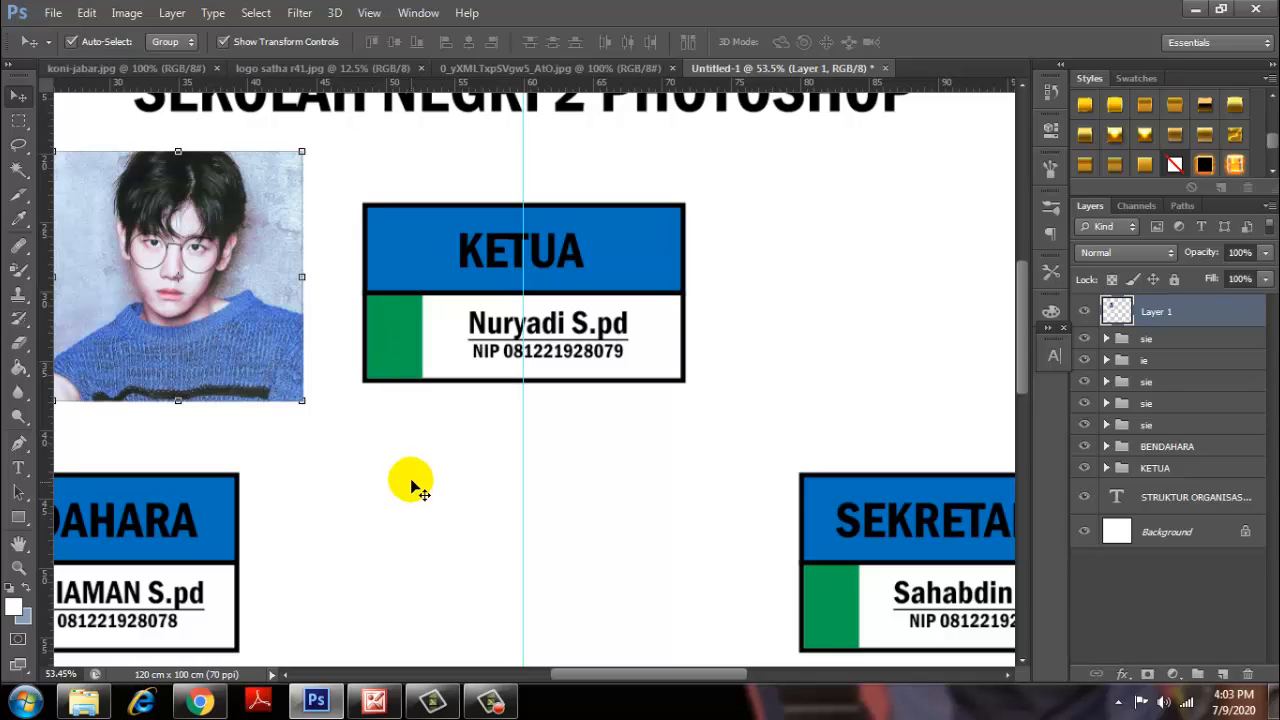
Set Move tool auto-select to individual layers and select the KETUA card's green photo slot.
click(399, 355)
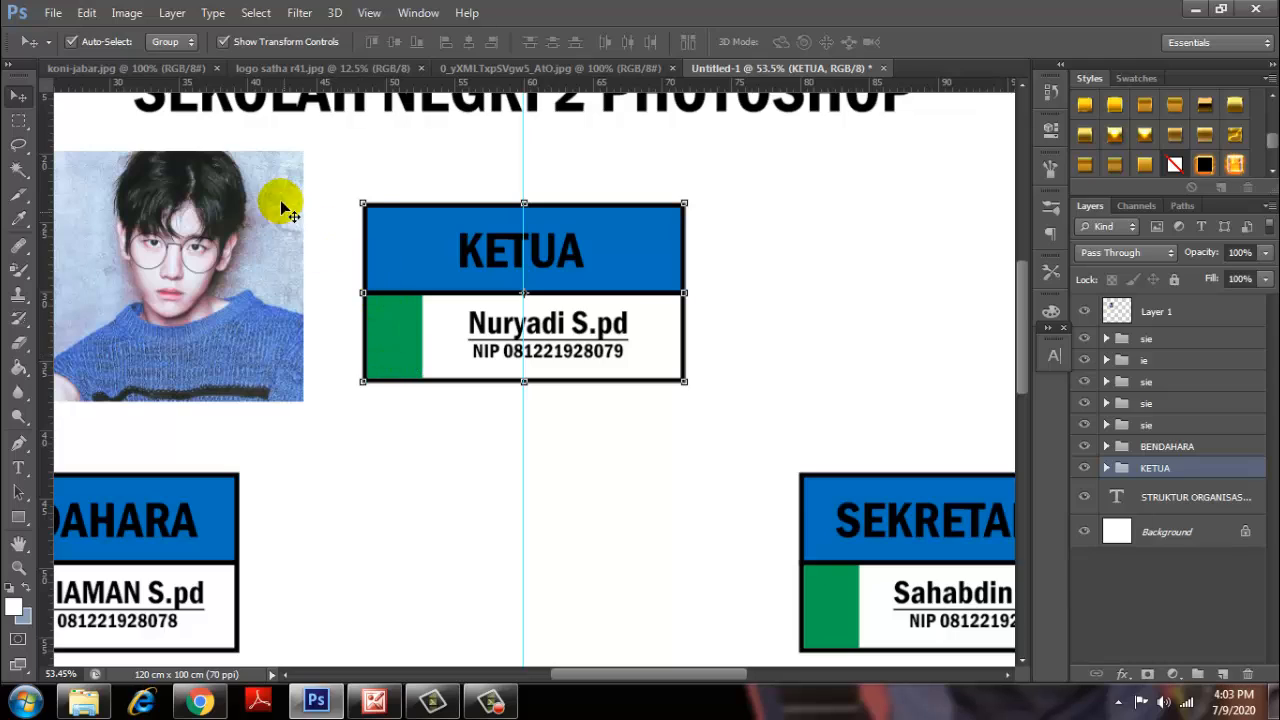
click(178, 40)
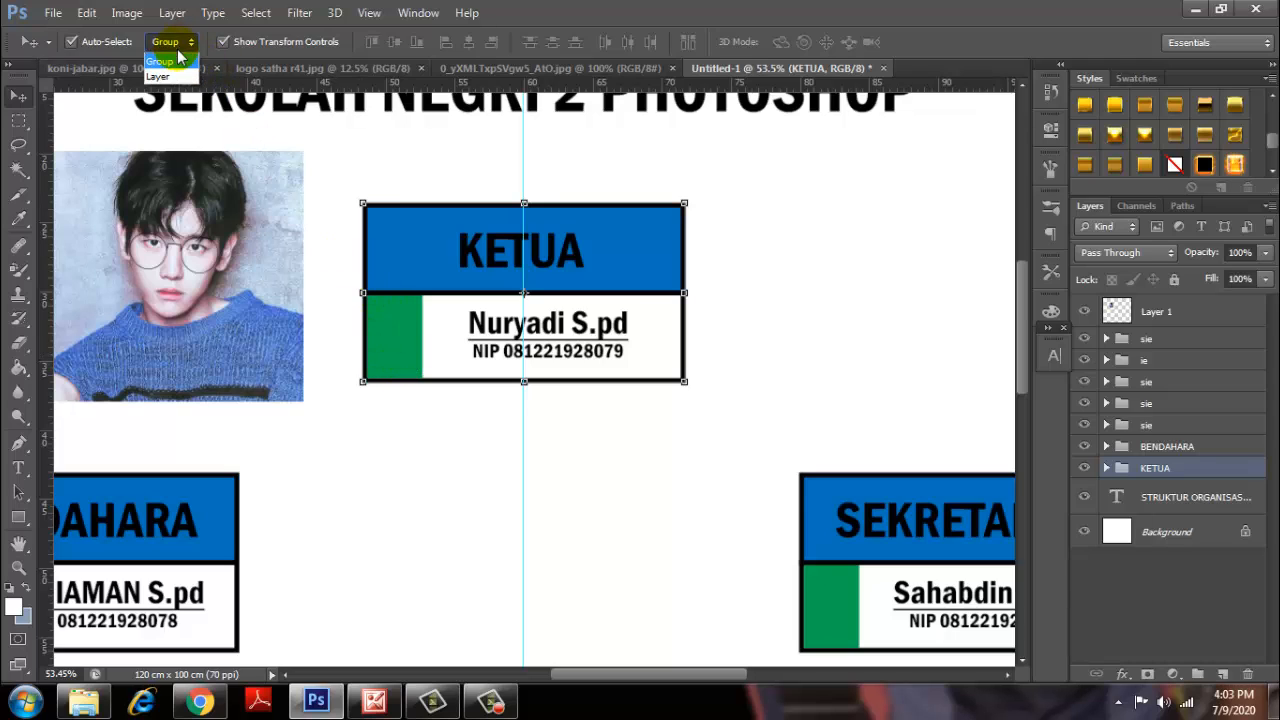
click(158, 76)
click(437, 484)
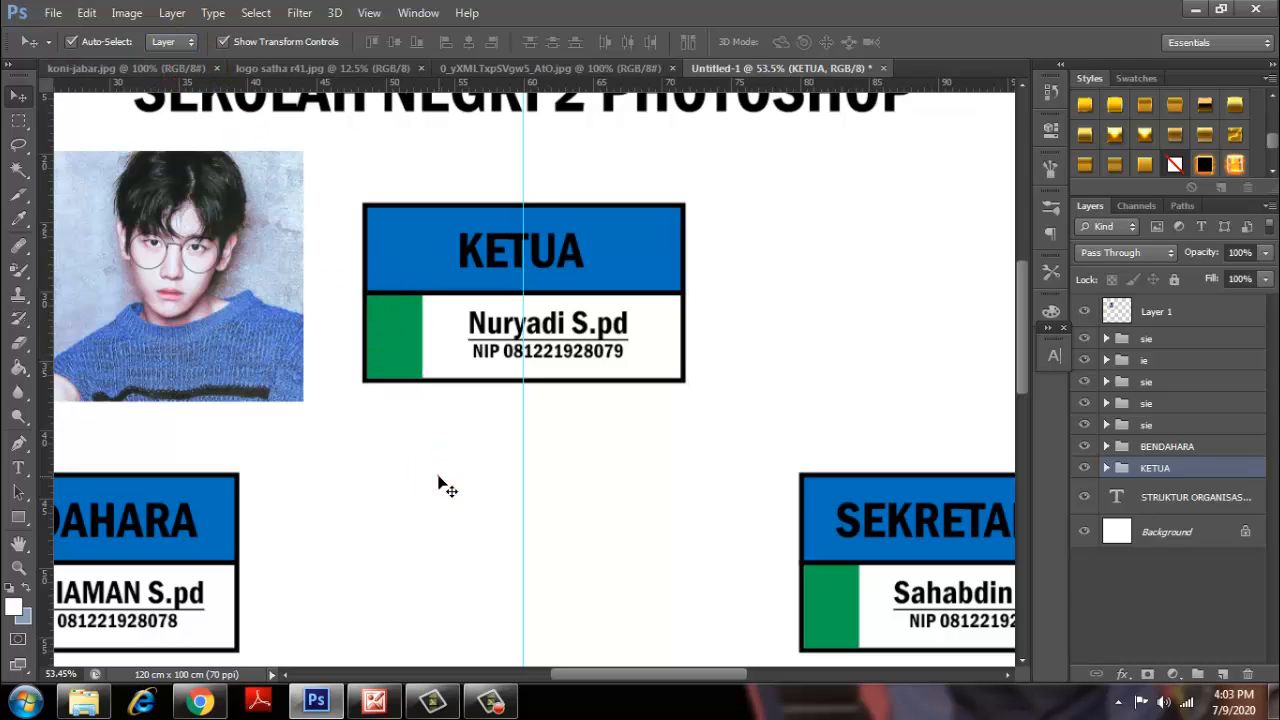
click(393, 346)
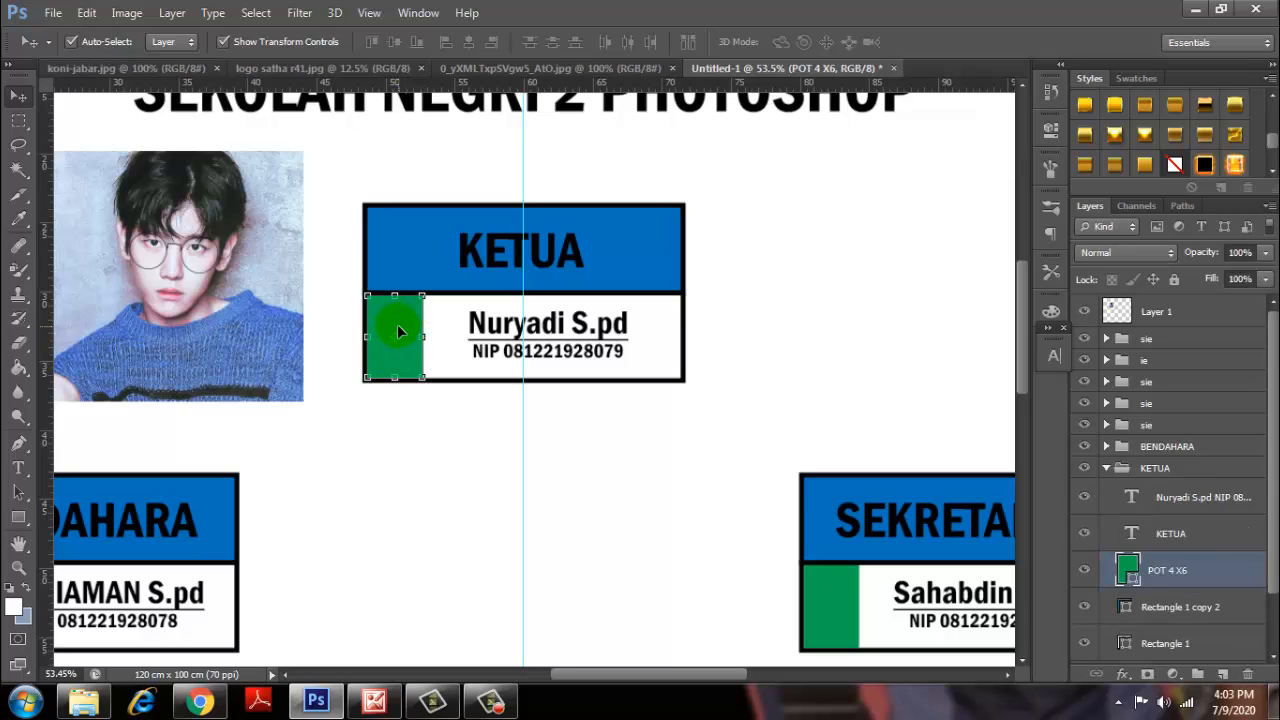
Move the photo layer into KETUA above POT 4 X6, clip it, and scale it to fit.
click(1157, 315)
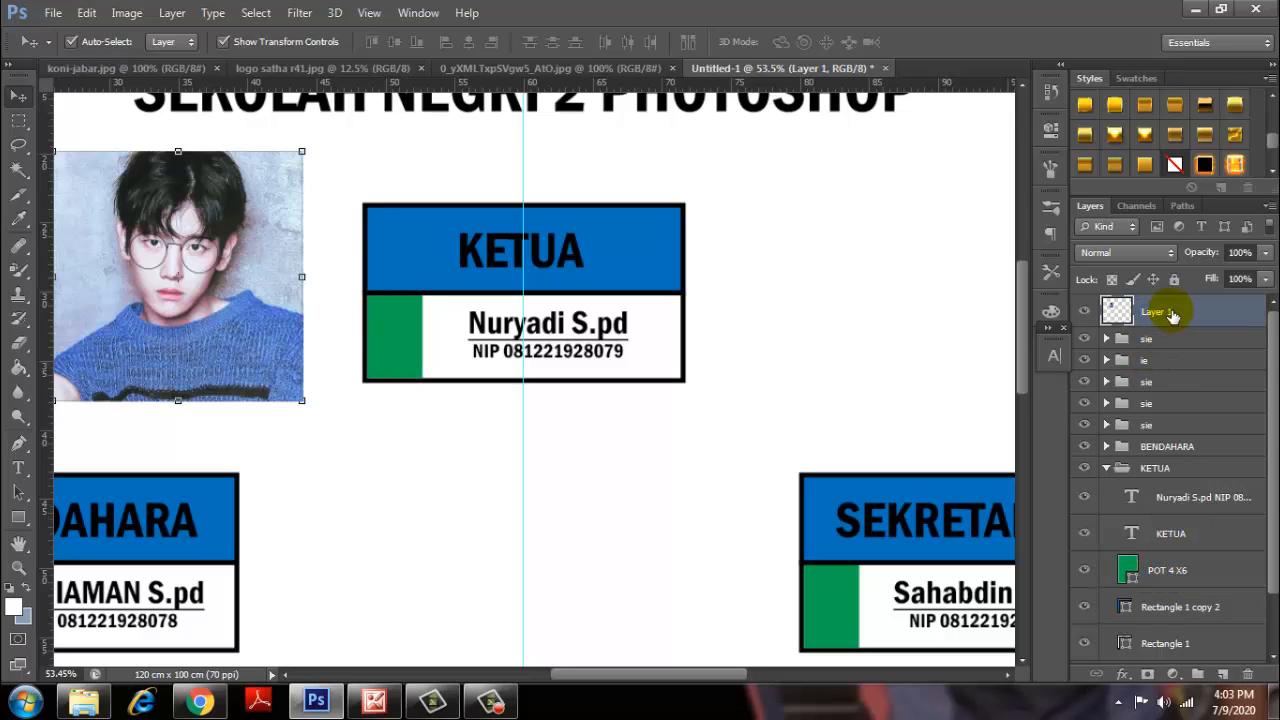
drag(1172, 316, 1168, 537)
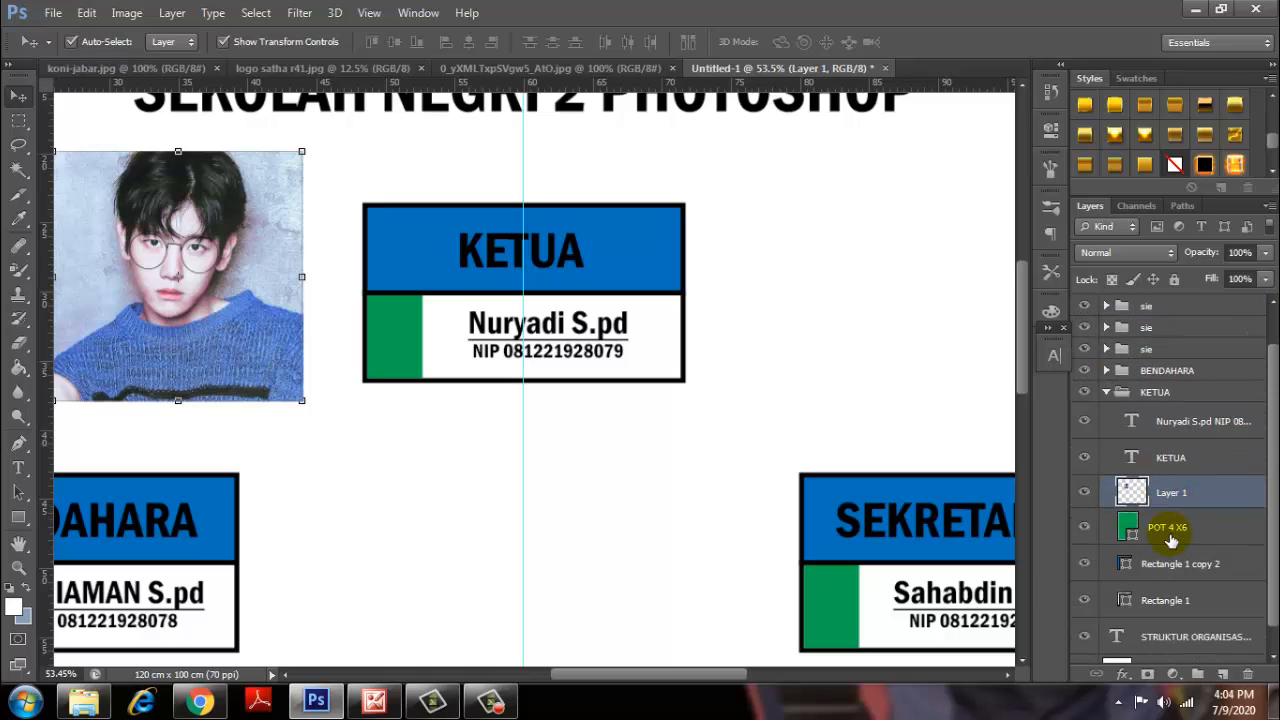
click(1106, 413)
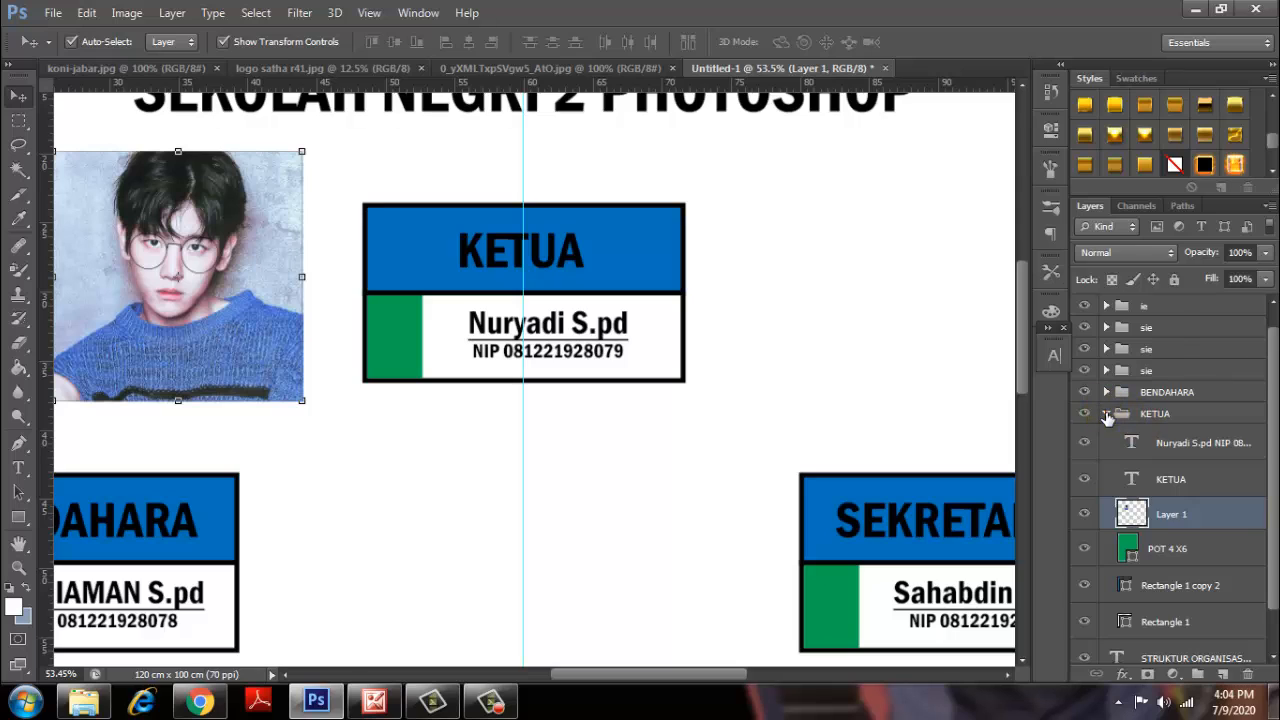
click(1106, 435)
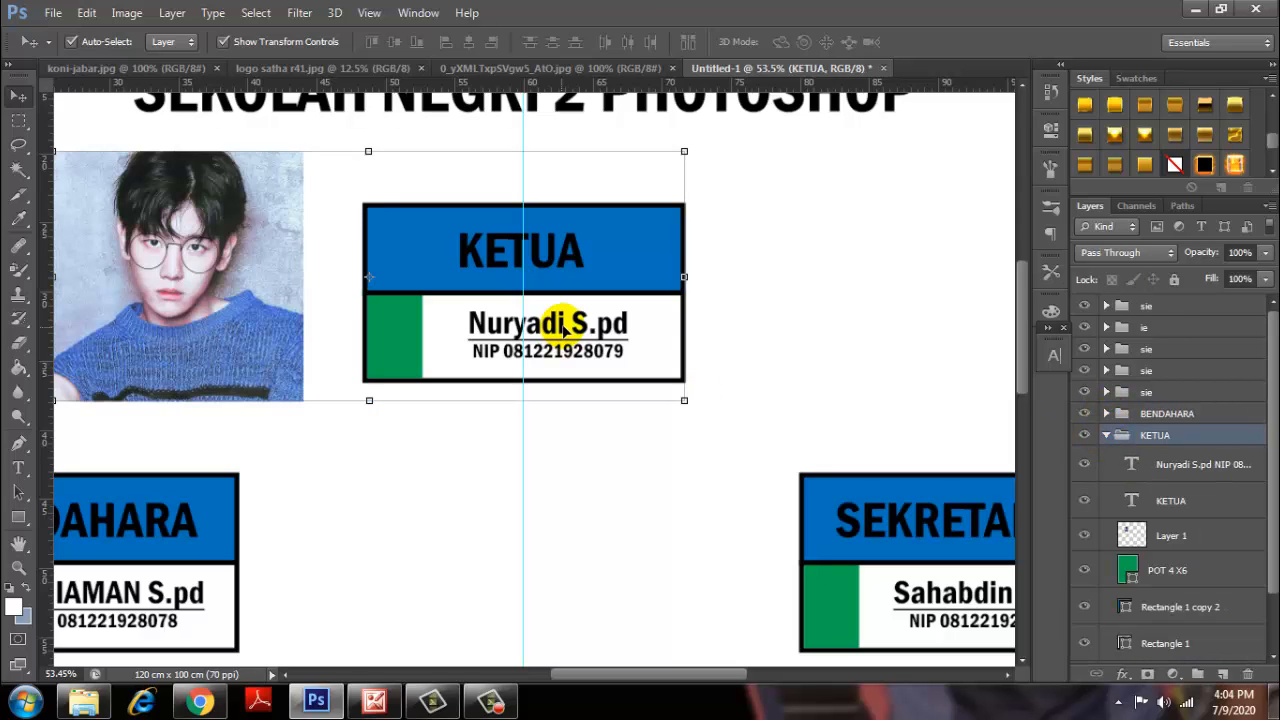
drag(204, 300, 422, 314)
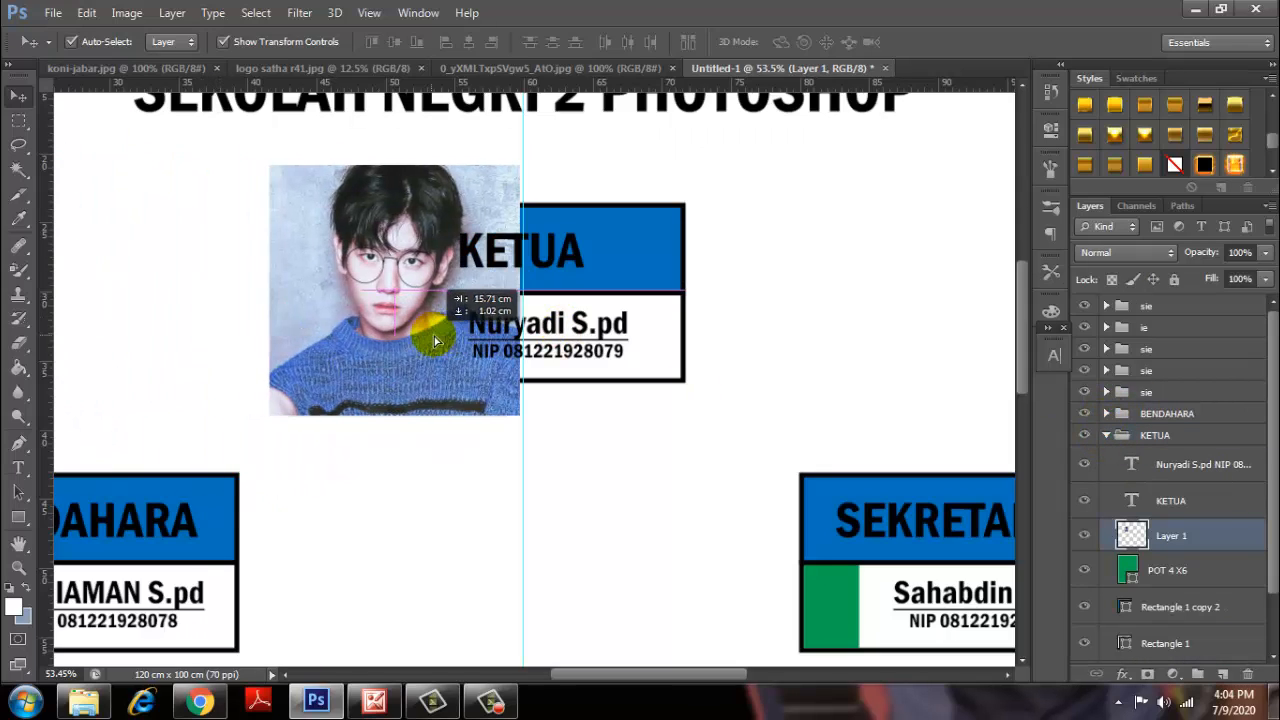
right_click(1199, 537)
click(903, 302)
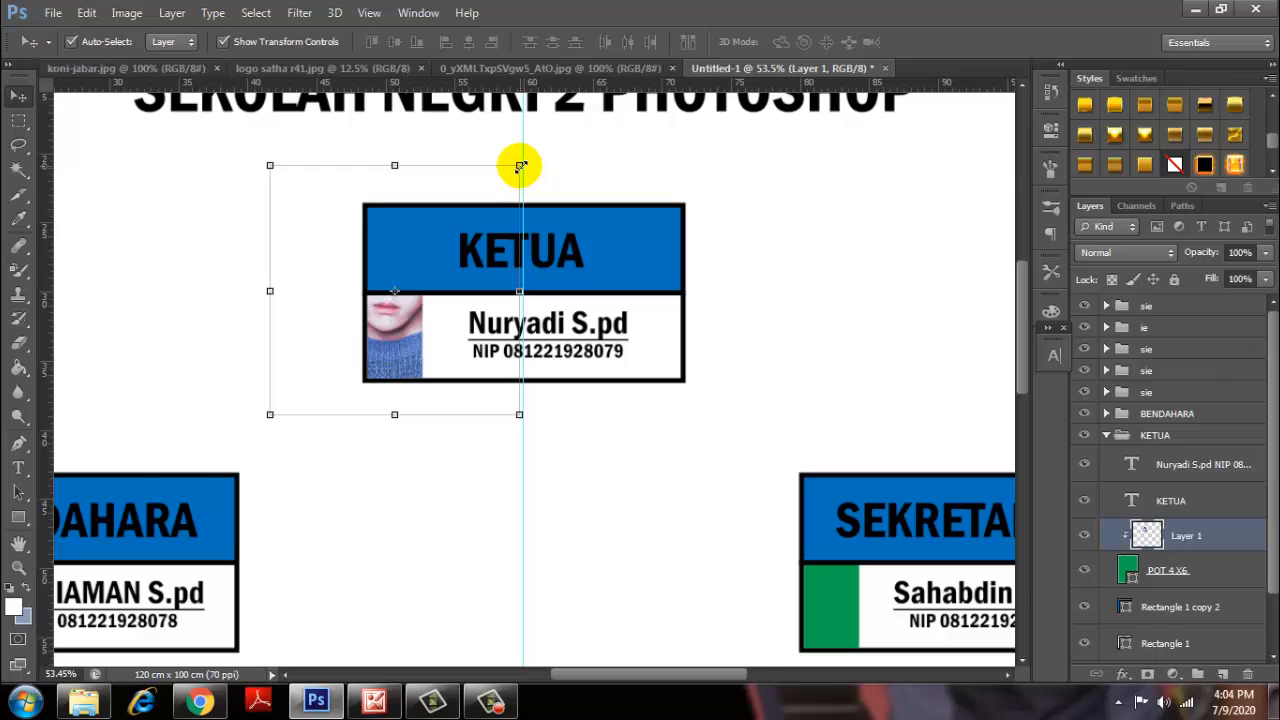
drag(520, 166, 443, 270)
click(942, 41)
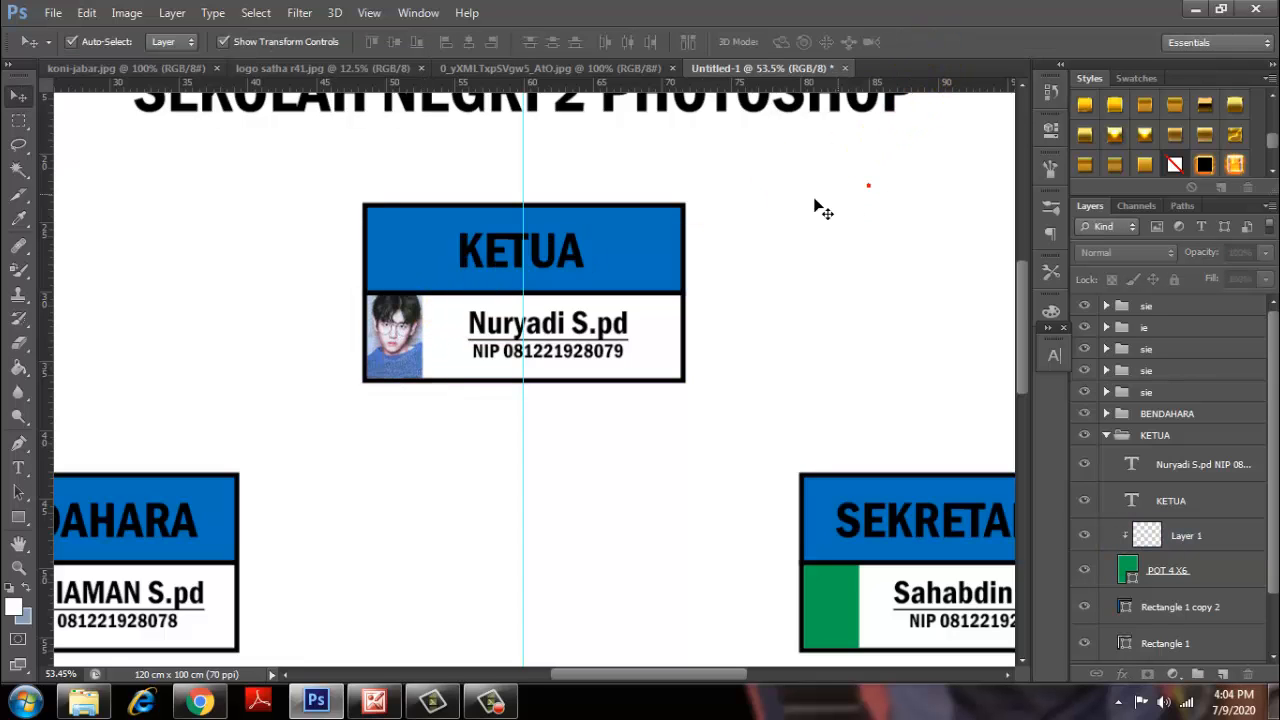
click(1107, 436)
scroll(700, 457, down, 3)
click(798, 568)
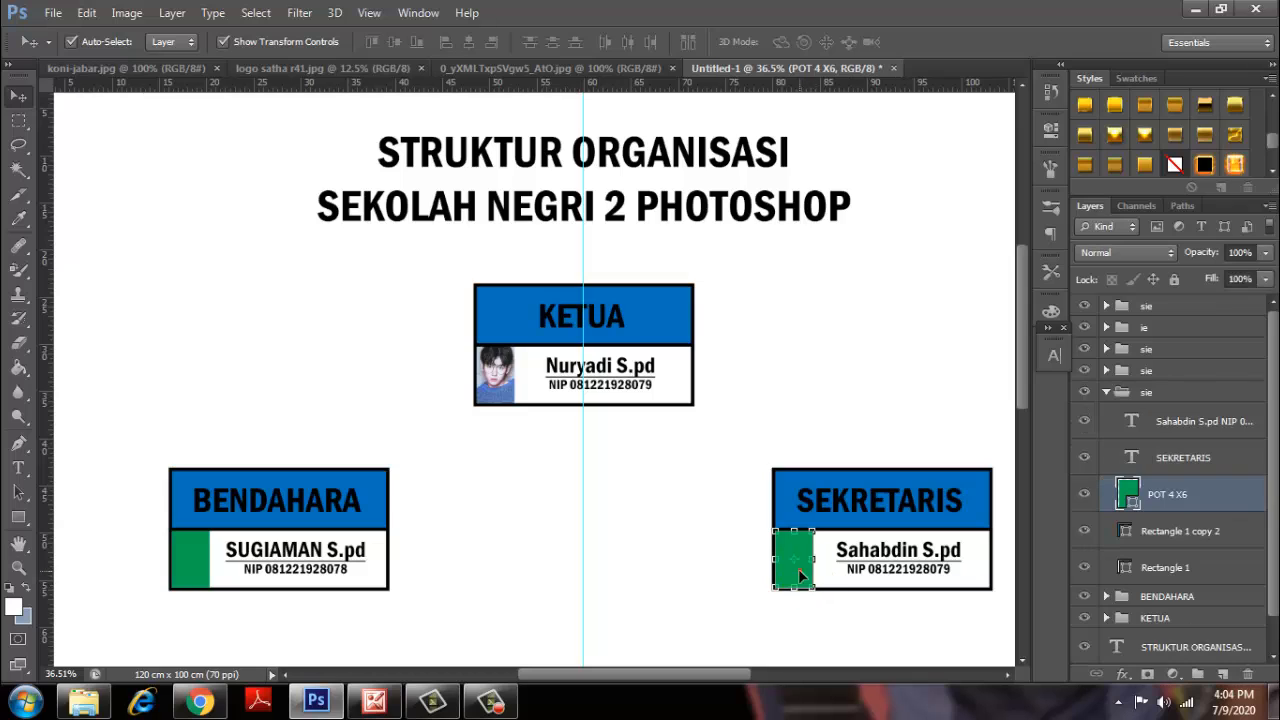
click(182, 575)
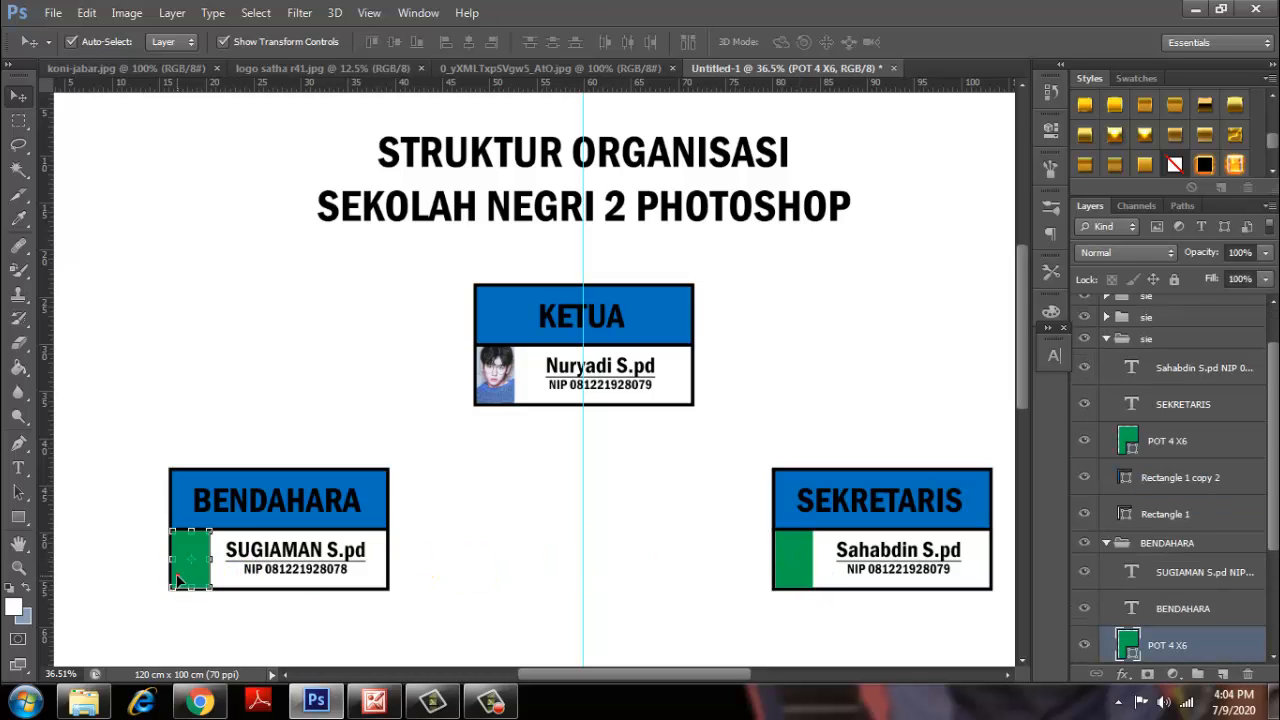
click(500, 448)
scroll(550, 407, down, 2)
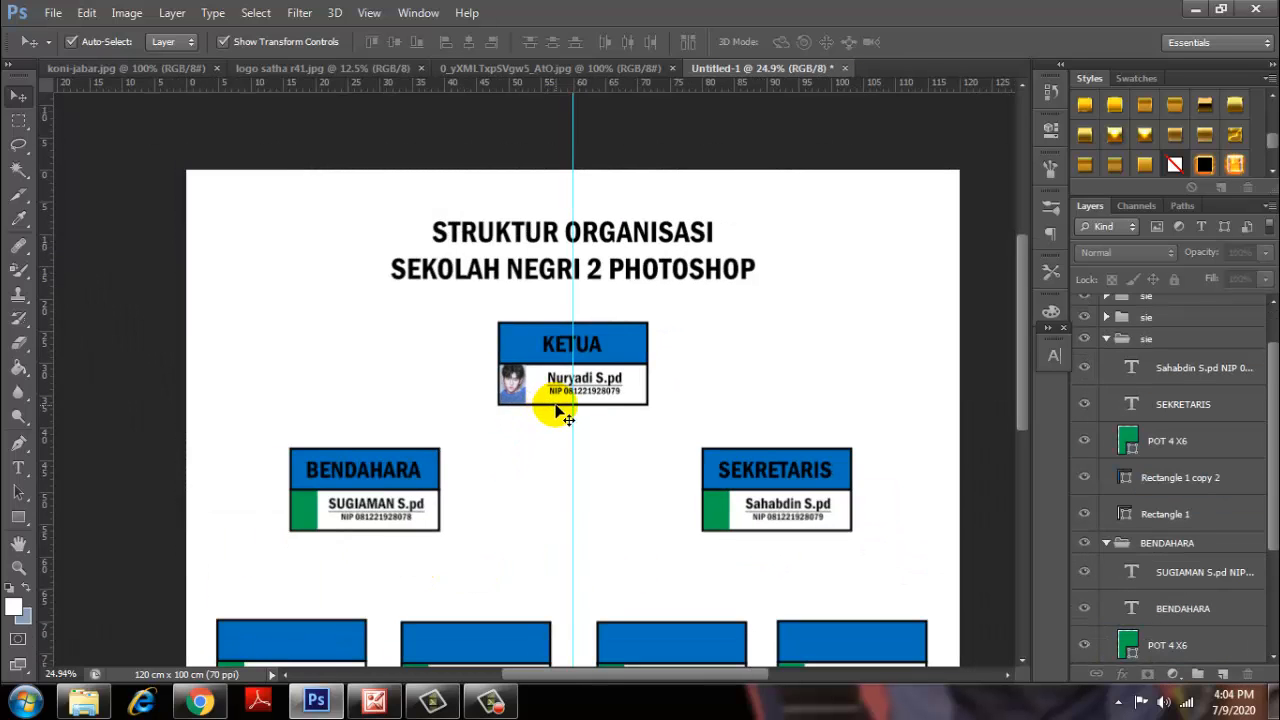
scroll(562, 412, down, 1)
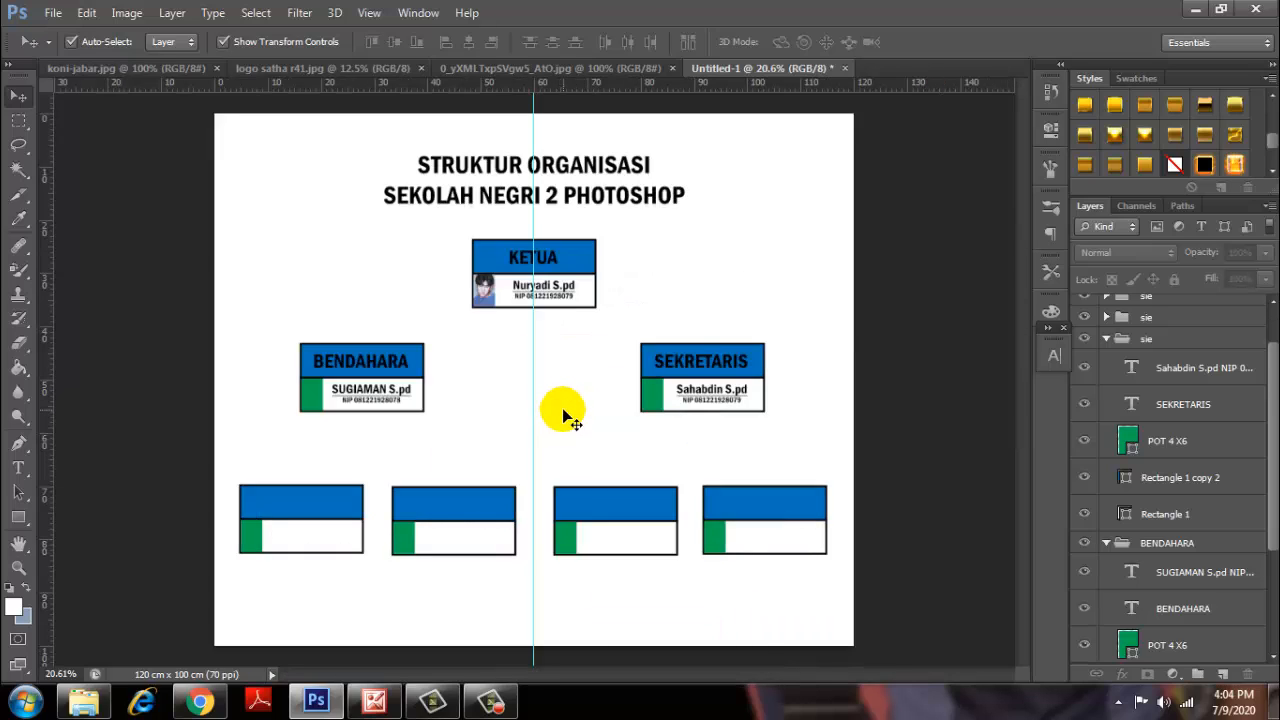
scroll(570, 410, up, 1)
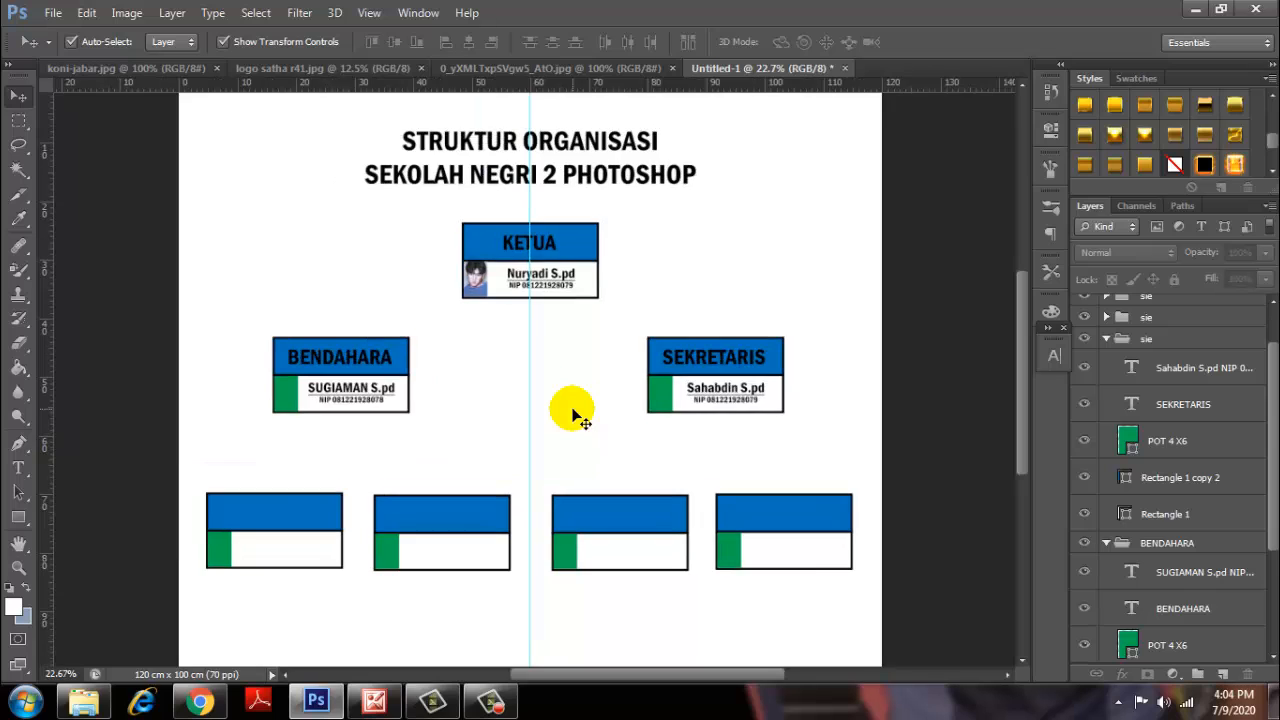
scroll(575, 414, up, 1)
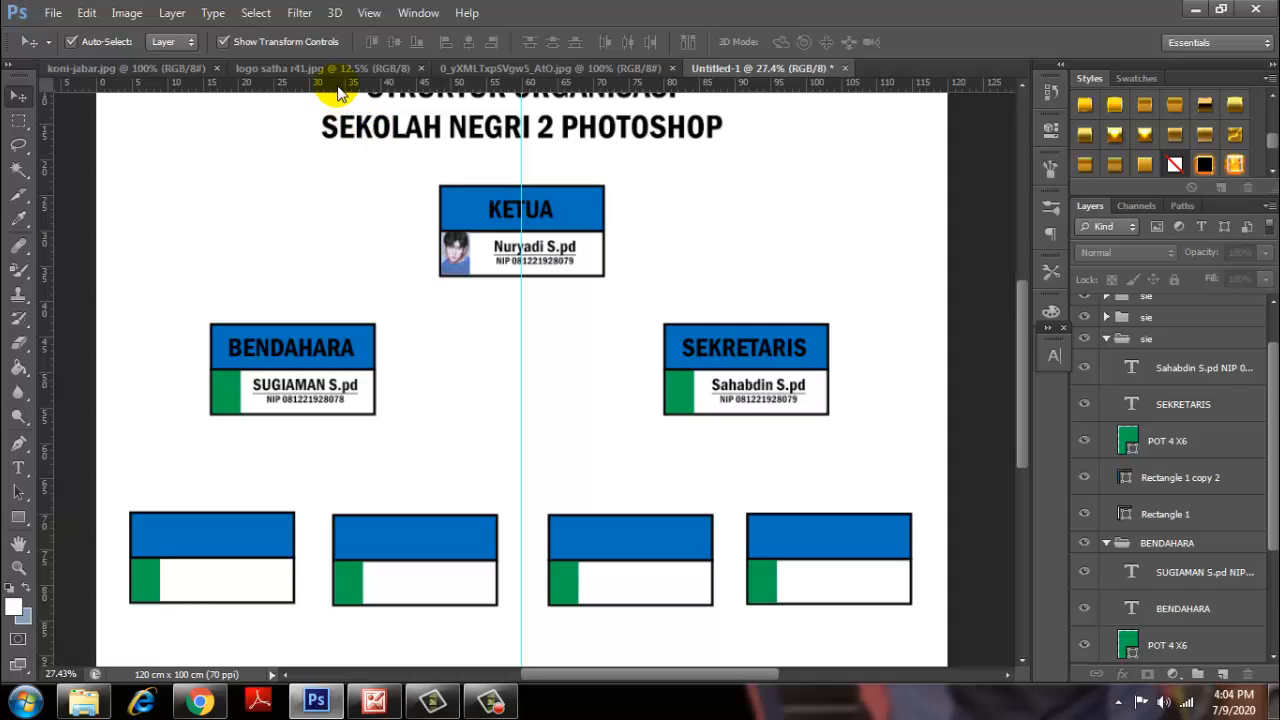
Add horizontal guides above the bottom row and through the second row; collapse groups, select Background.
drag(335, 85, 349, 474)
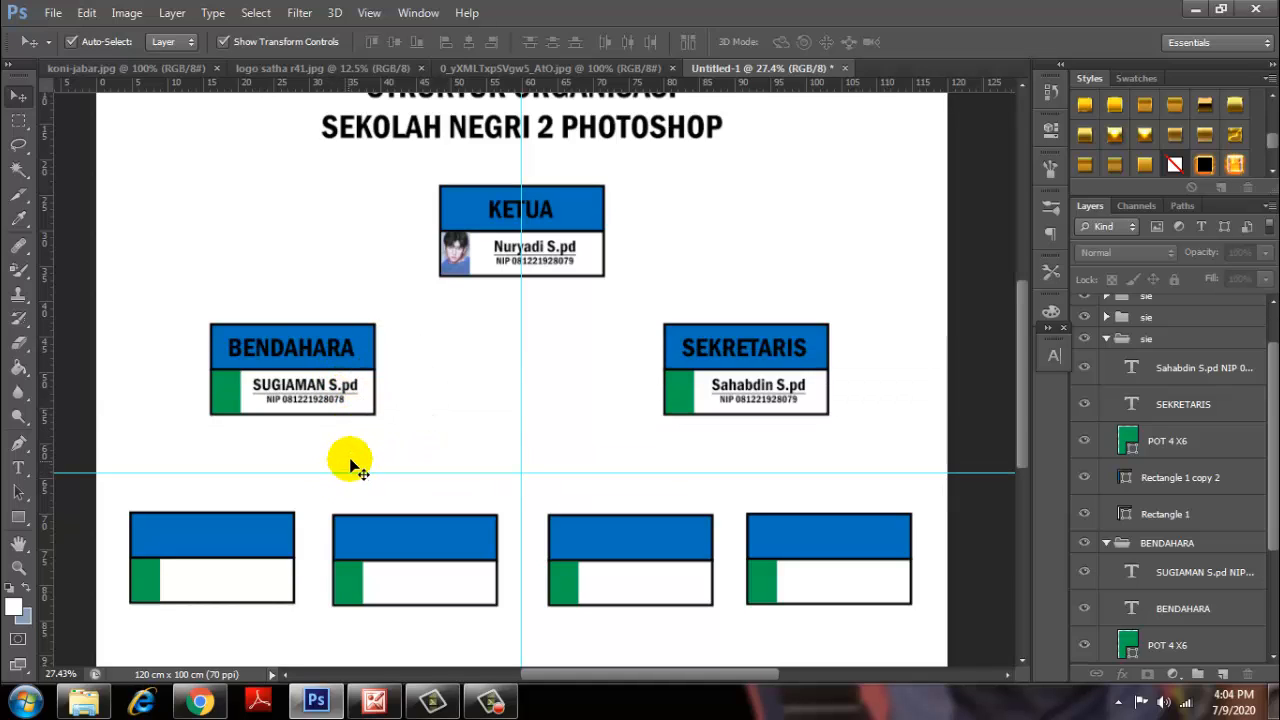
drag(518, 72, 536, 371)
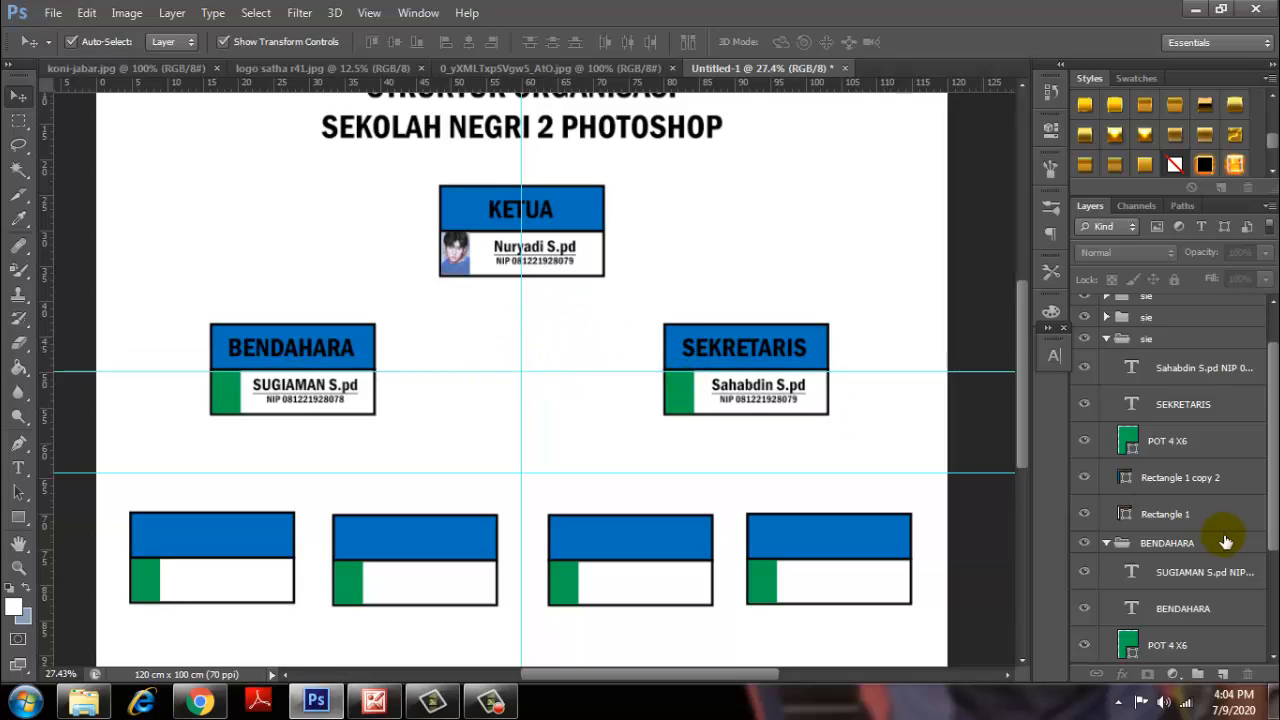
click(1106, 338)
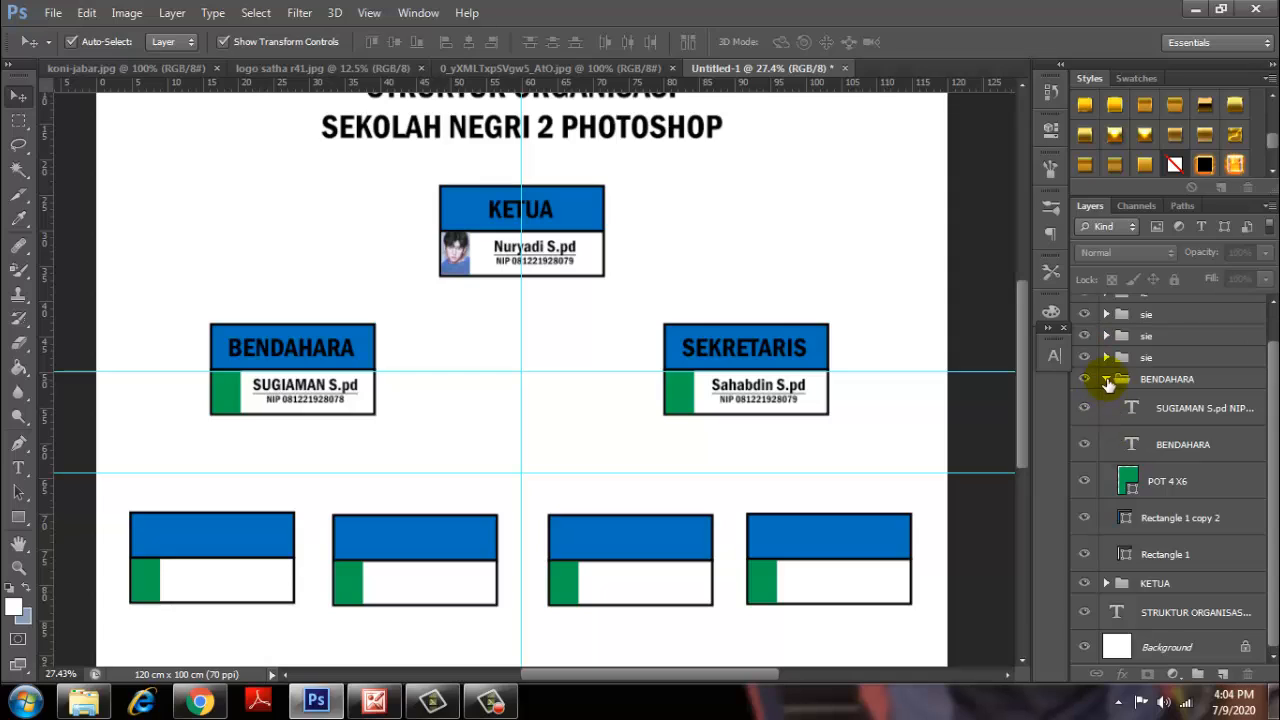
click(1106, 372)
click(1164, 498)
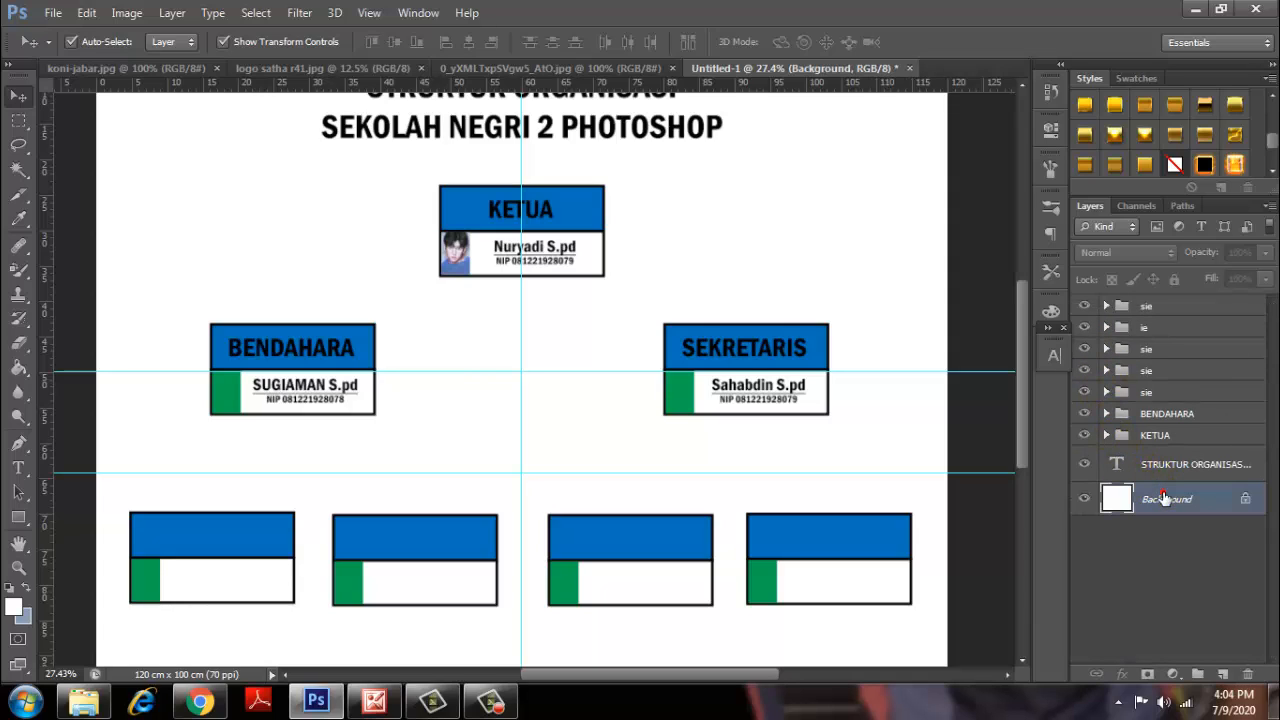
Draw a trial closed curved shape with the Pen tool, enabling Rubber Band preview.
click(20, 445)
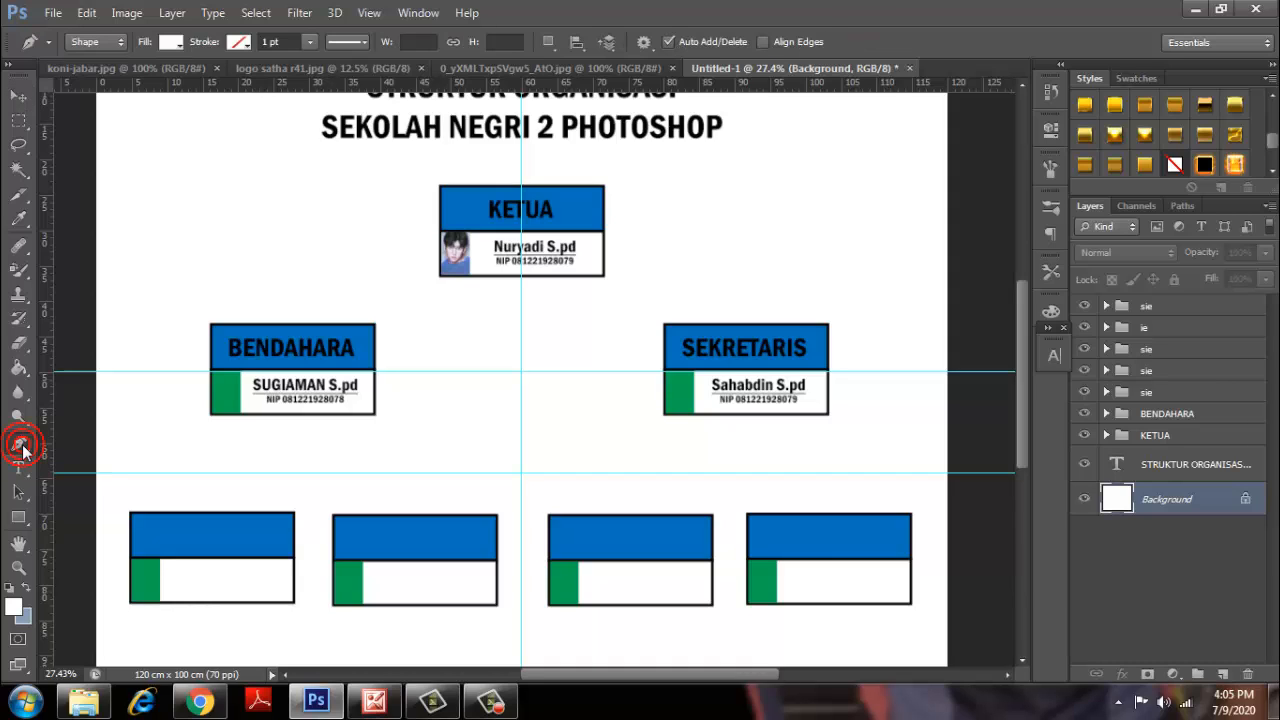
click(645, 45)
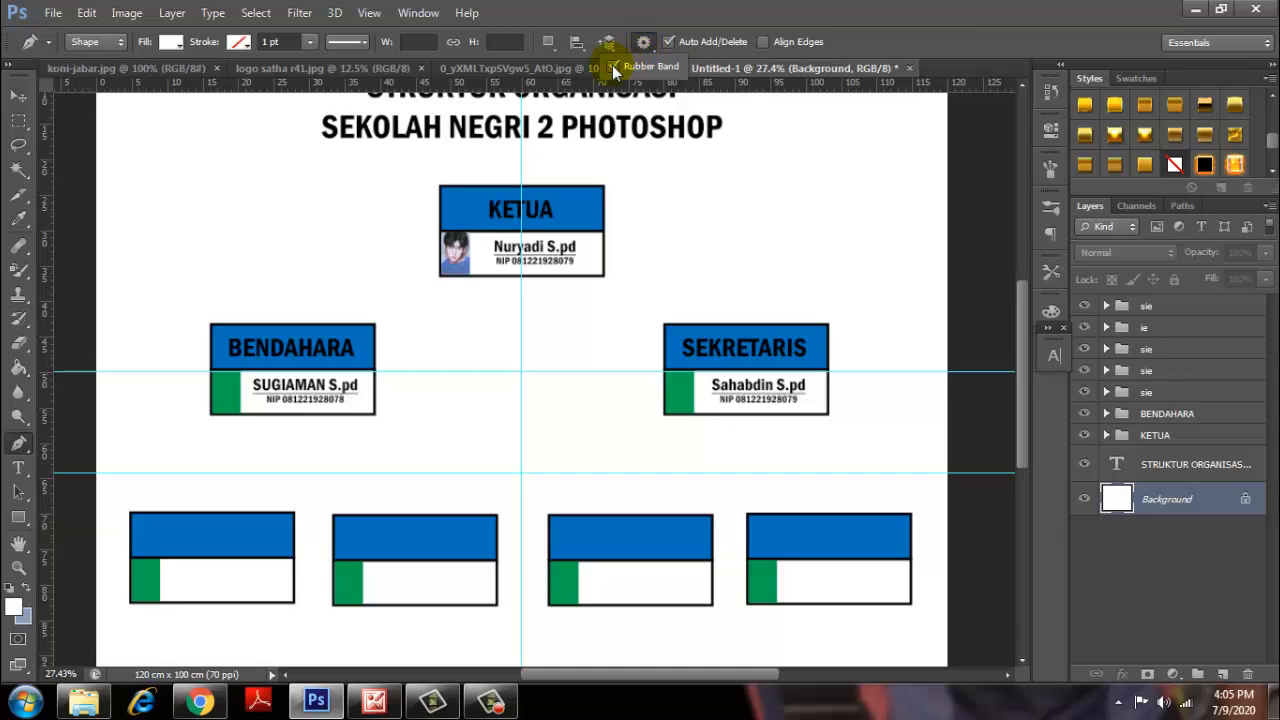
click(612, 67)
click(655, 271)
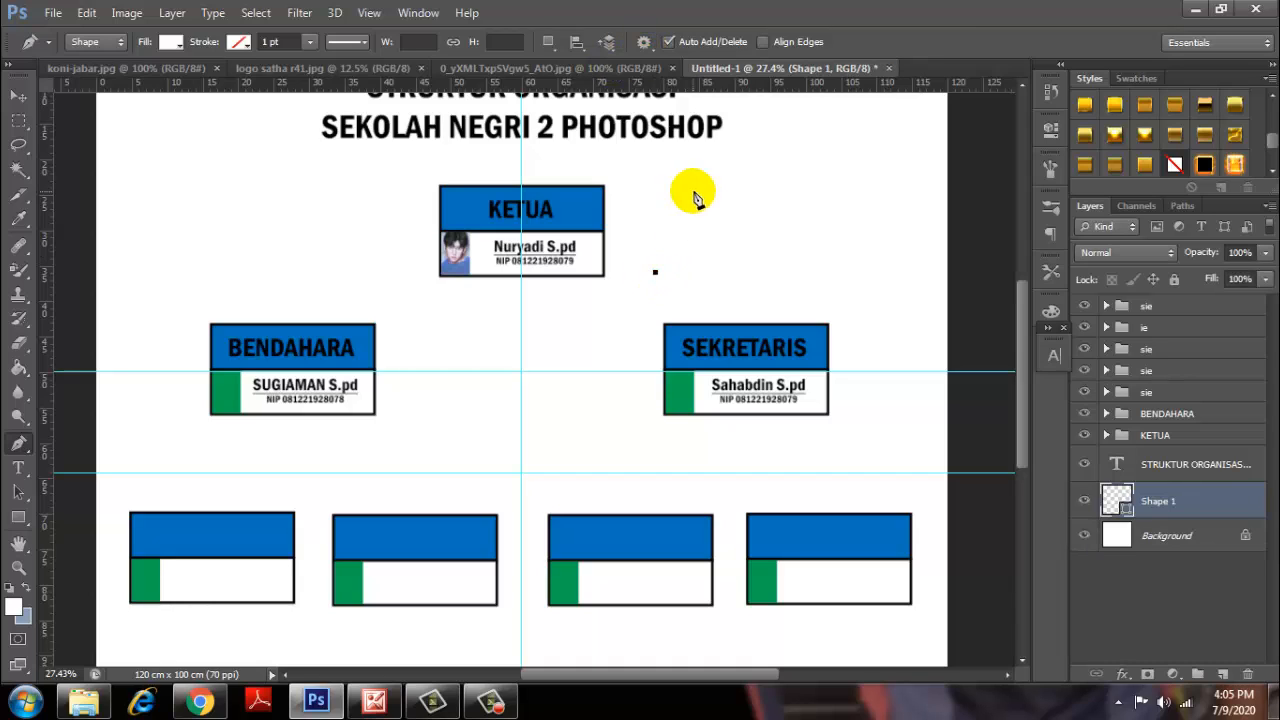
drag(693, 191, 844, 250)
drag(879, 244, 921, 201)
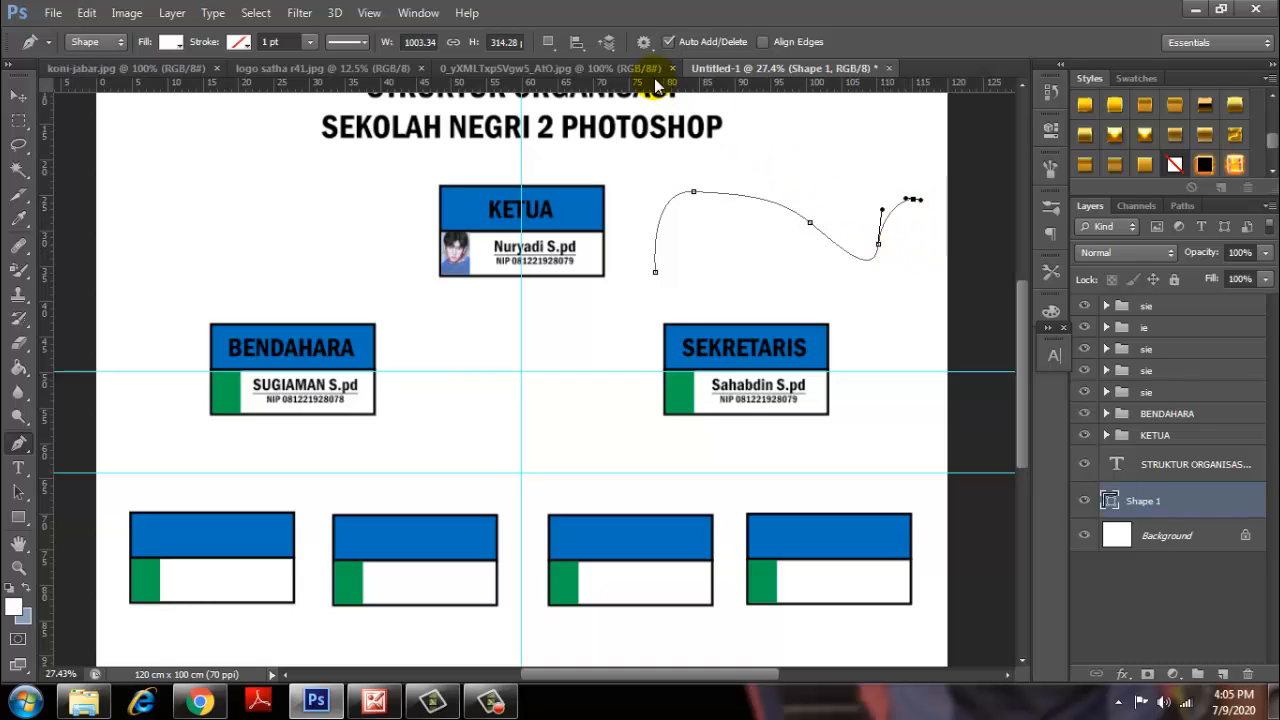
click(644, 43)
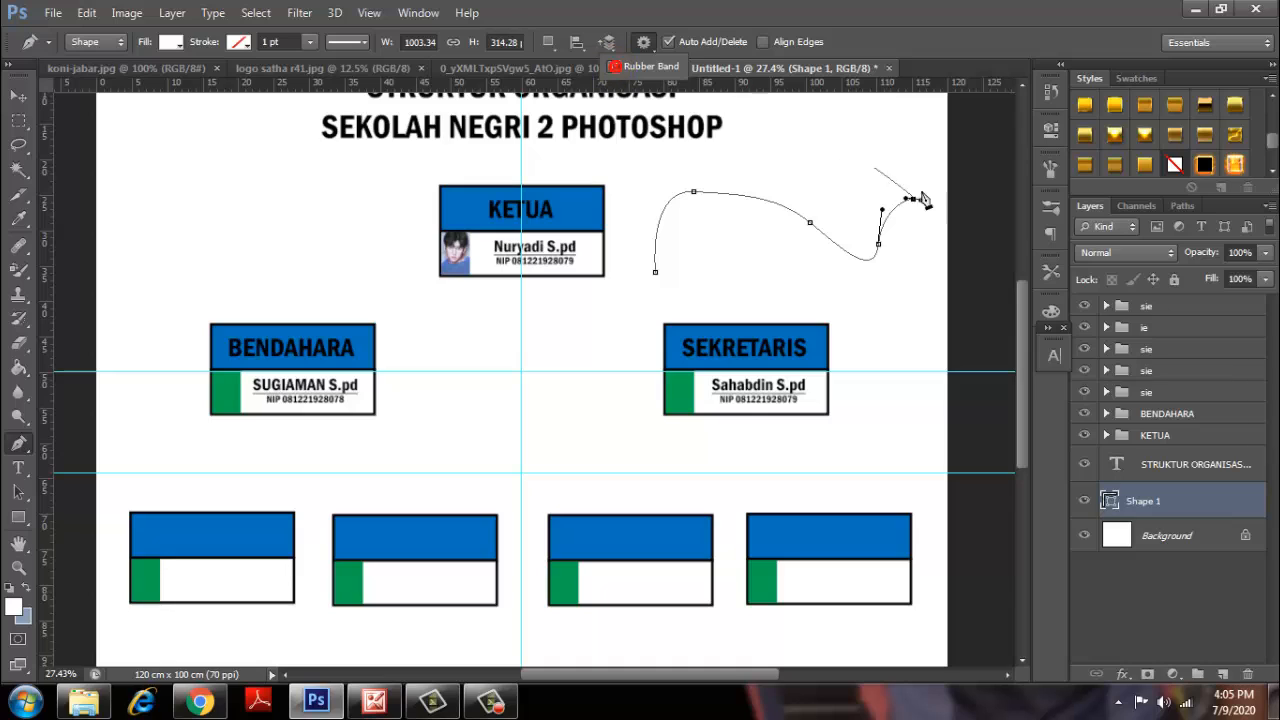
click(899, 296)
drag(899, 296, 849, 301)
drag(733, 273, 714, 273)
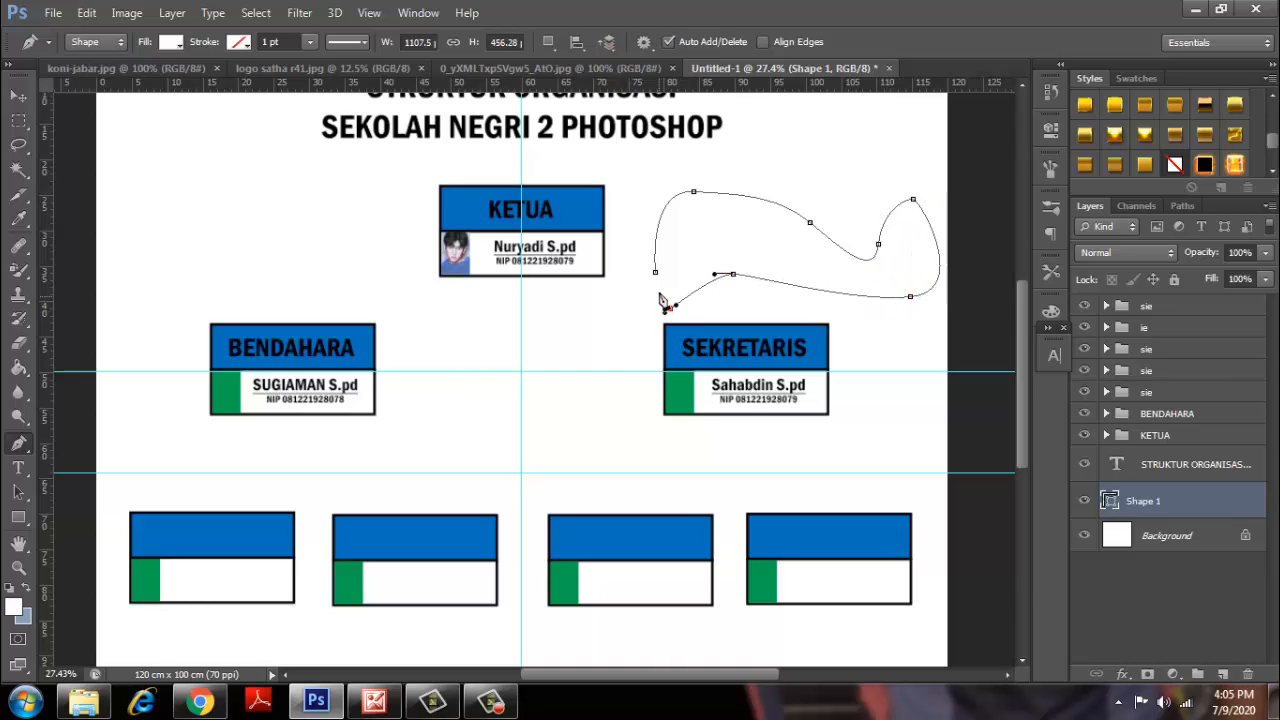
click(655, 272)
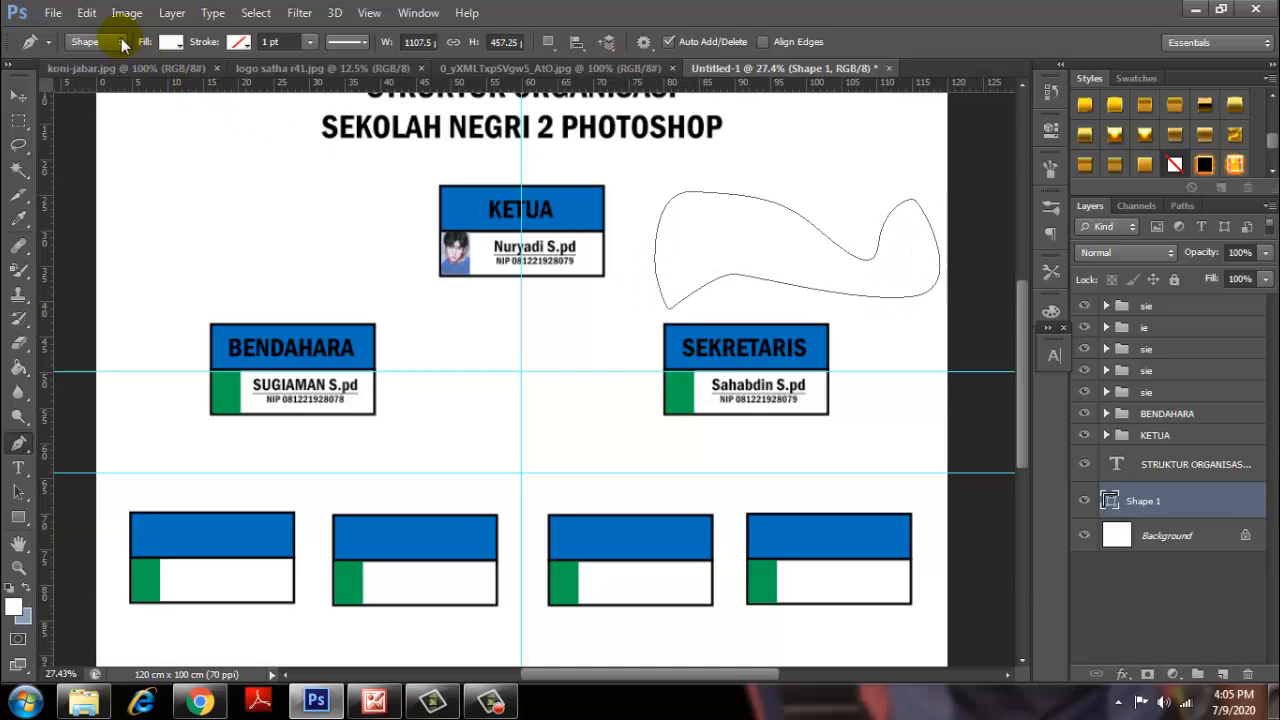
Undo the extra shape and delete the trial shape, leaving the chart unchanged.
right_click(540, 230)
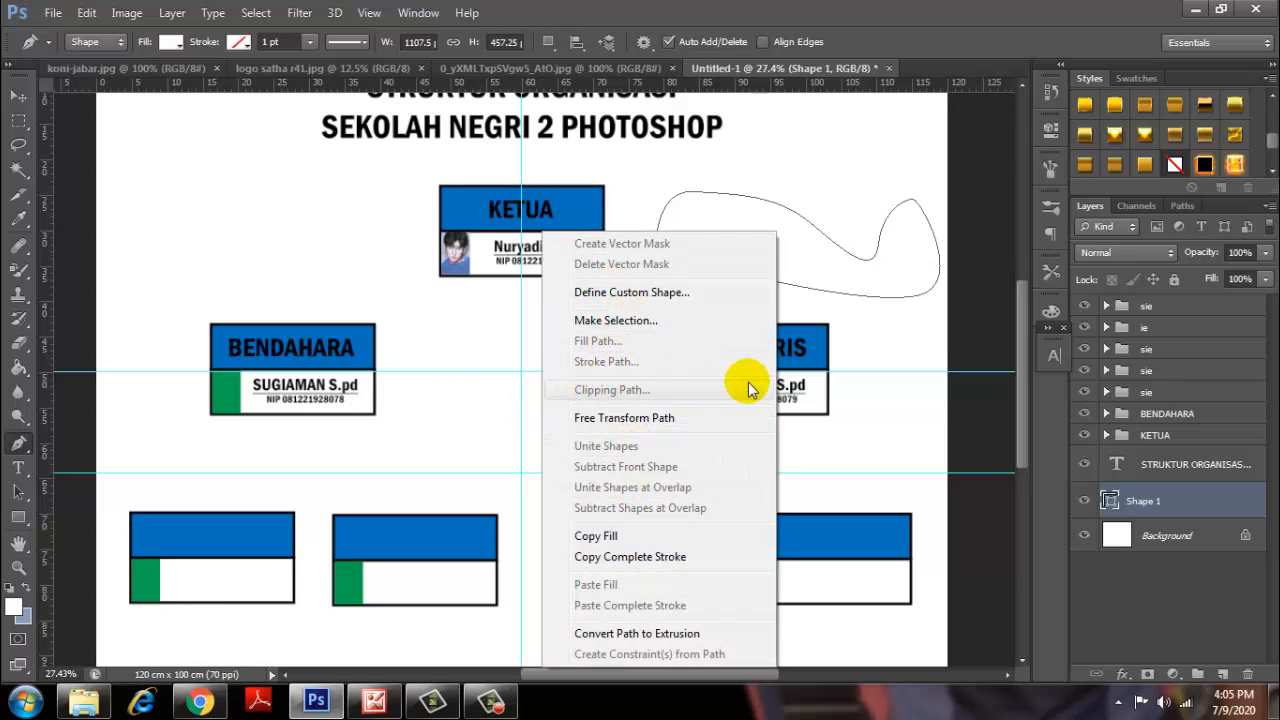
click(874, 296)
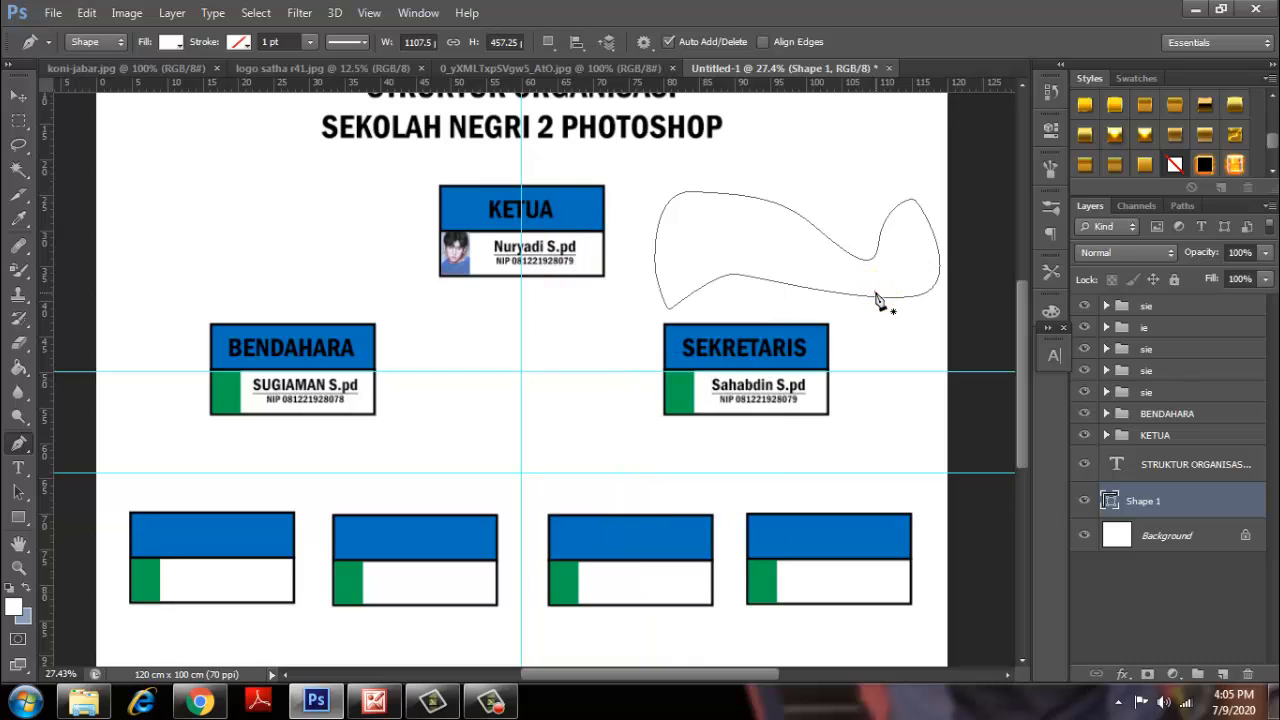
click(877, 298)
key(ctrl+z)
key(Delete)
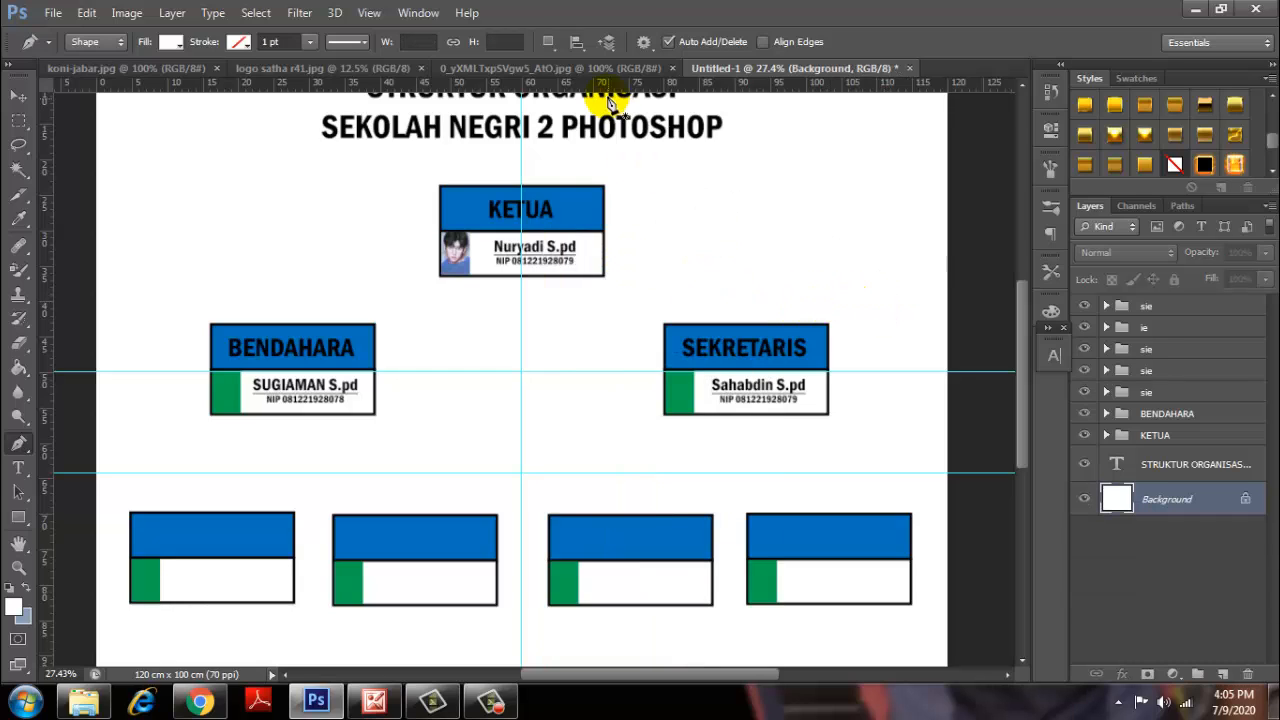
Turn off Rubber Band and draw a vertical line from below KETUA to the lower guide.
click(644, 43)
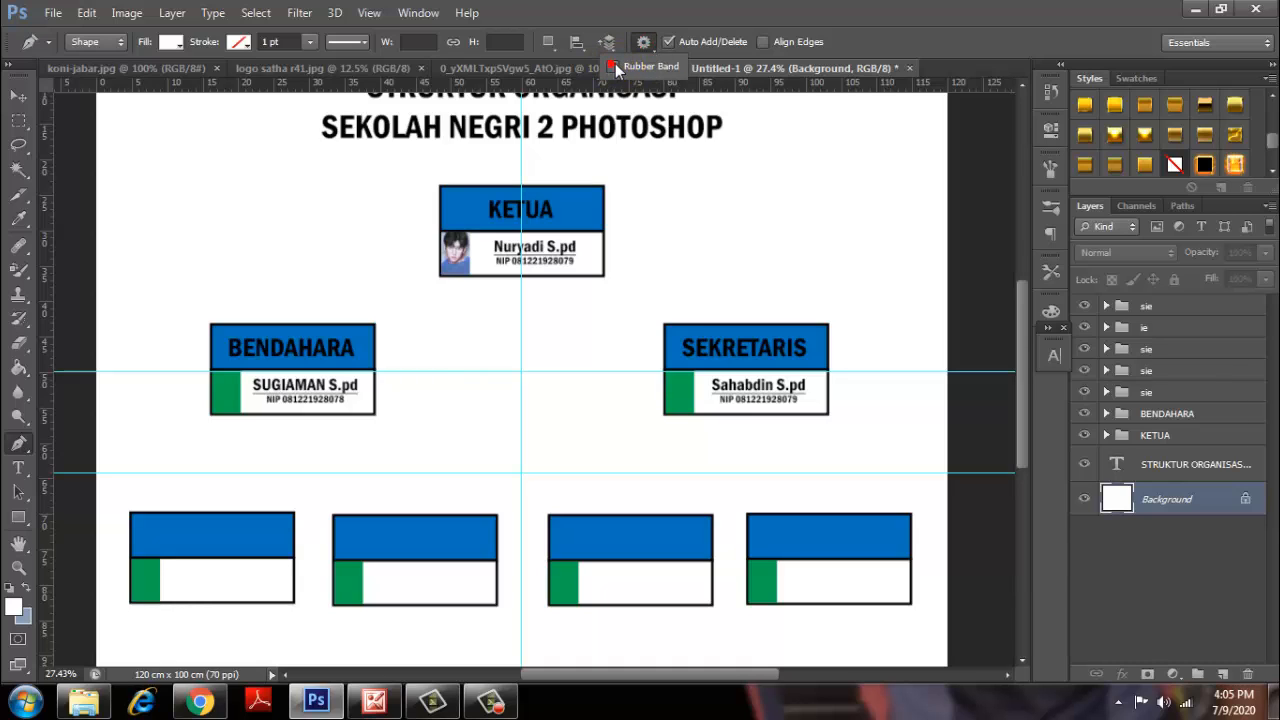
click(612, 66)
click(521, 260)
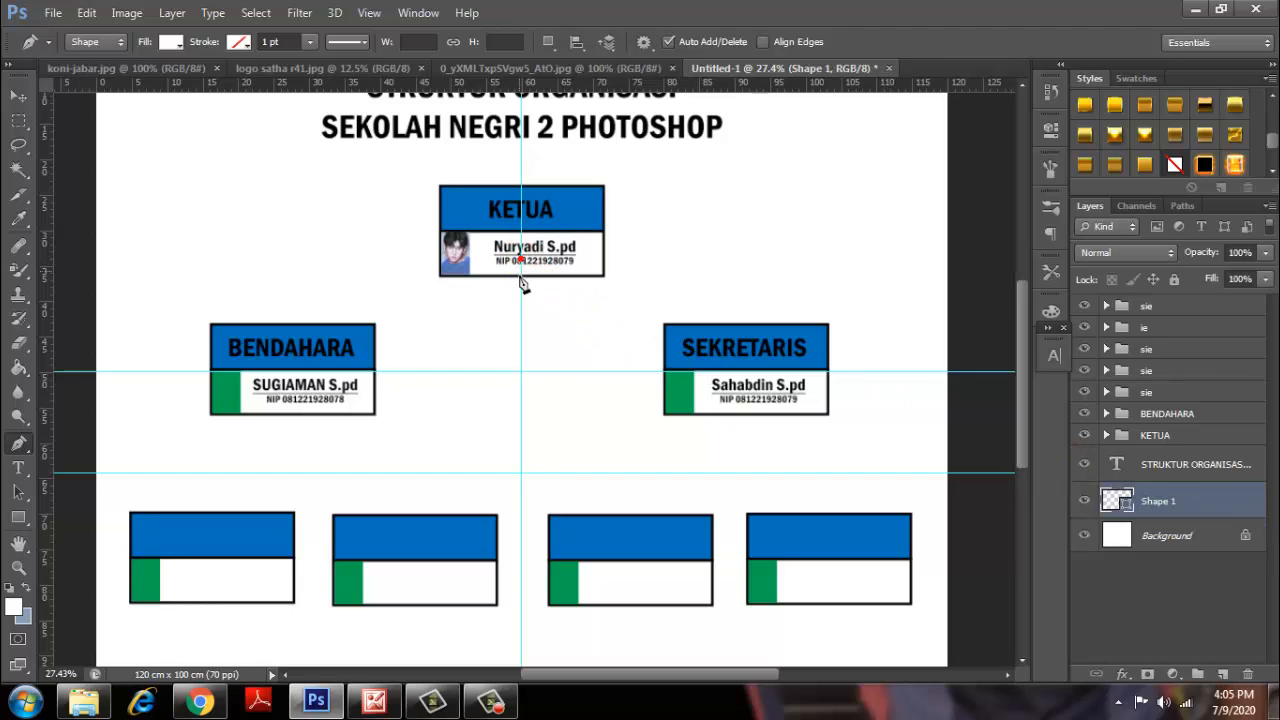
click(521, 472)
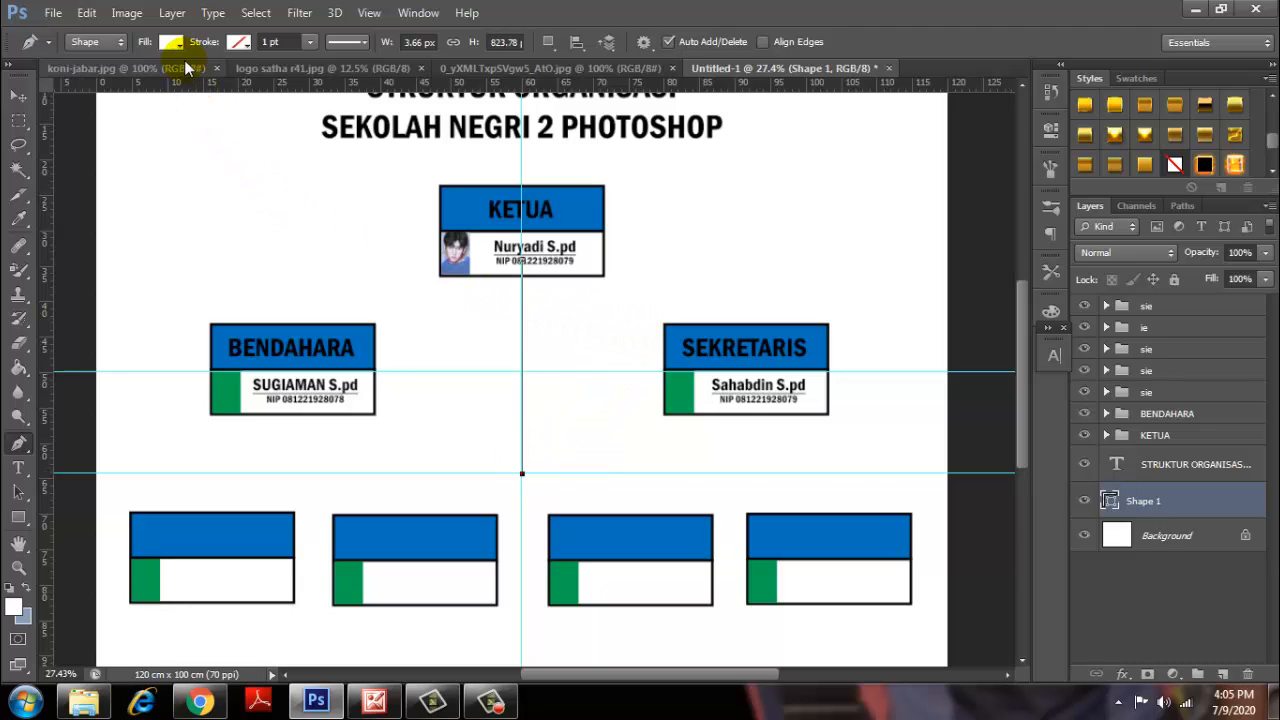
Give the connector shape no fill and a red stroke, then select the stroke-width field.
click(119, 44)
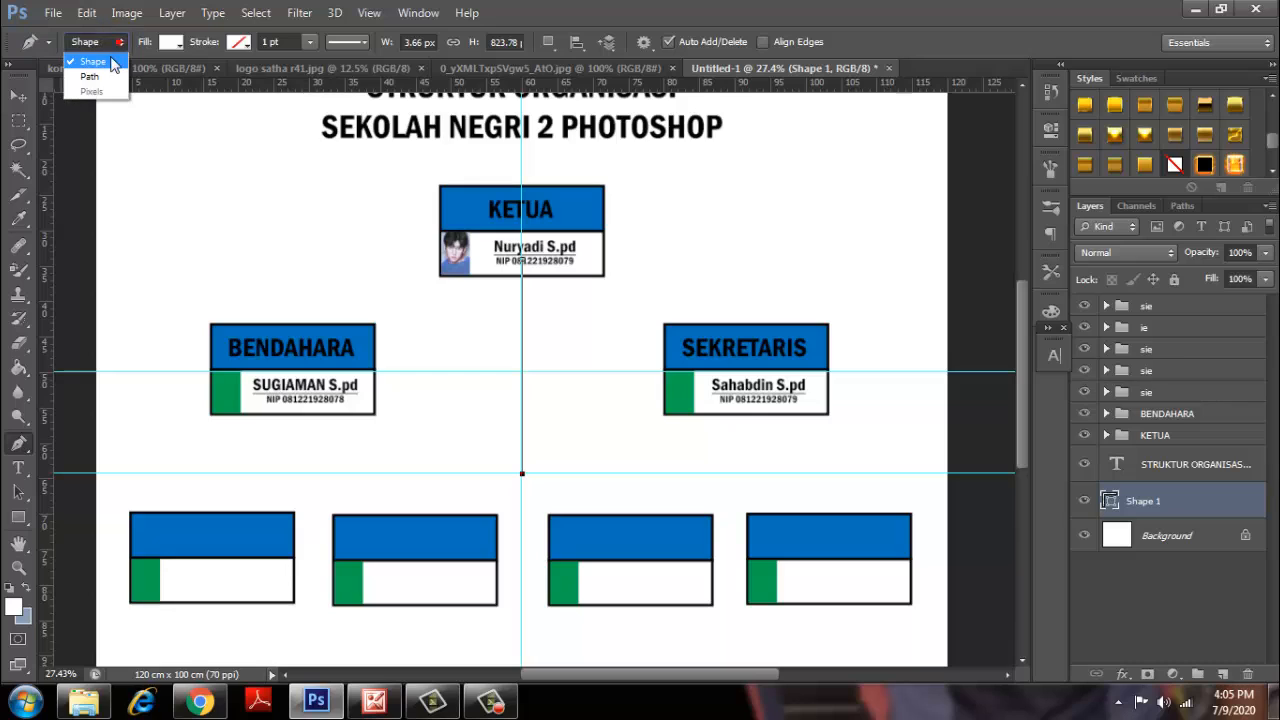
click(111, 62)
click(170, 42)
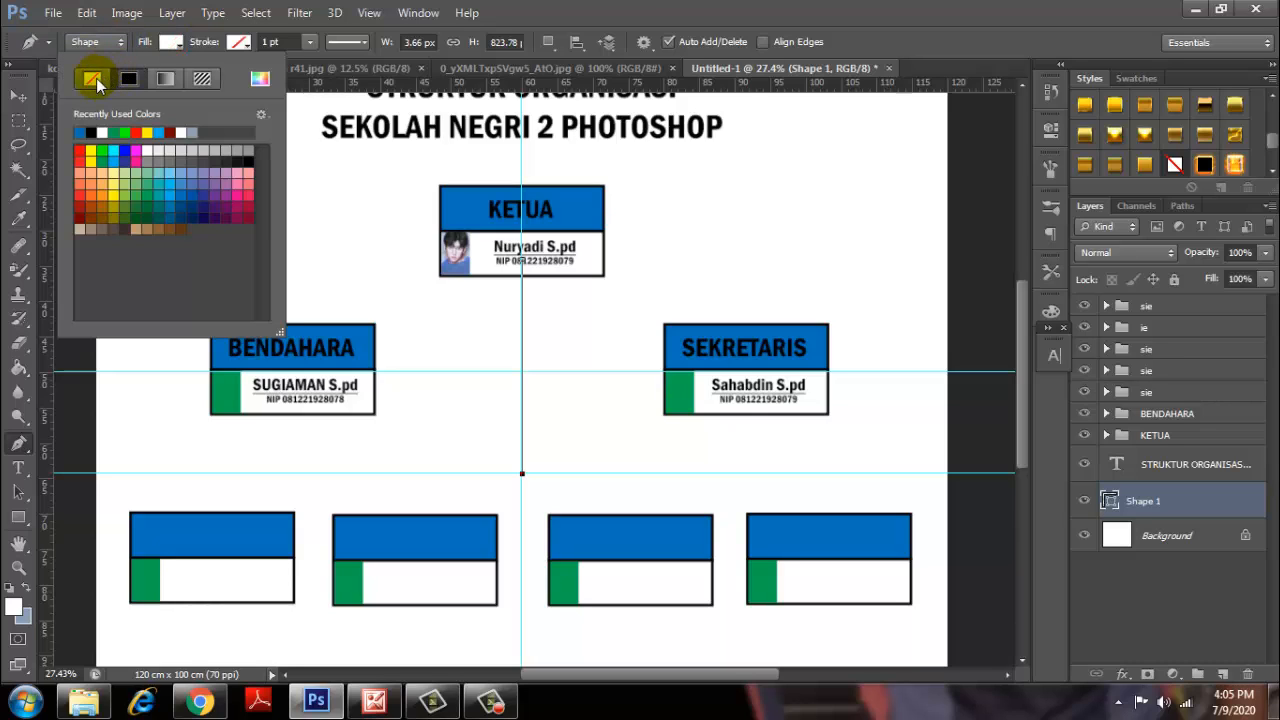
click(91, 79)
click(238, 42)
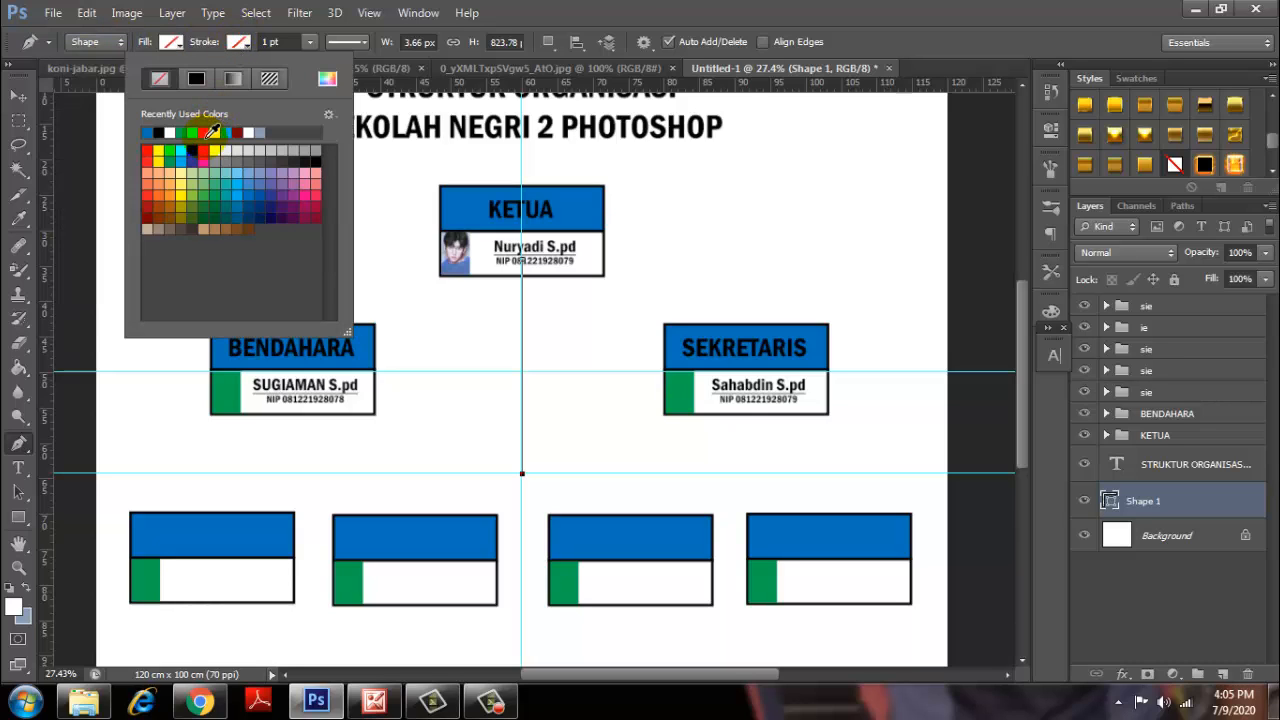
click(147, 151)
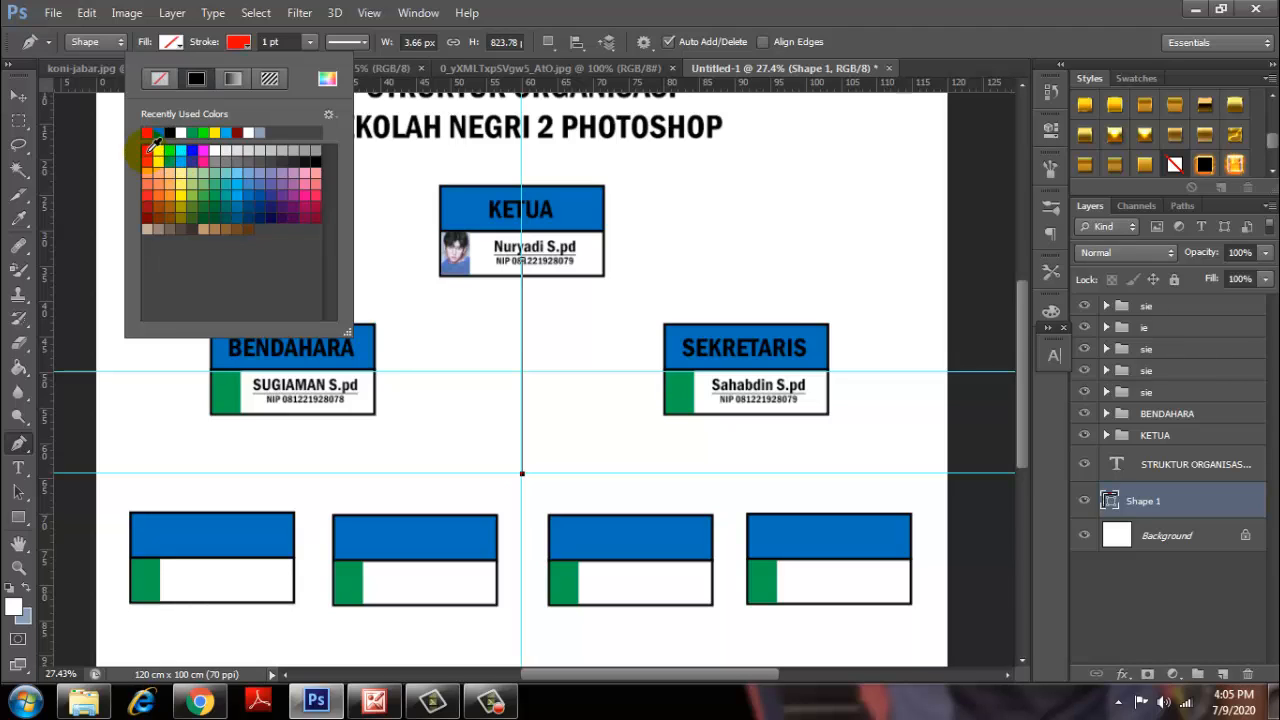
click(269, 41)
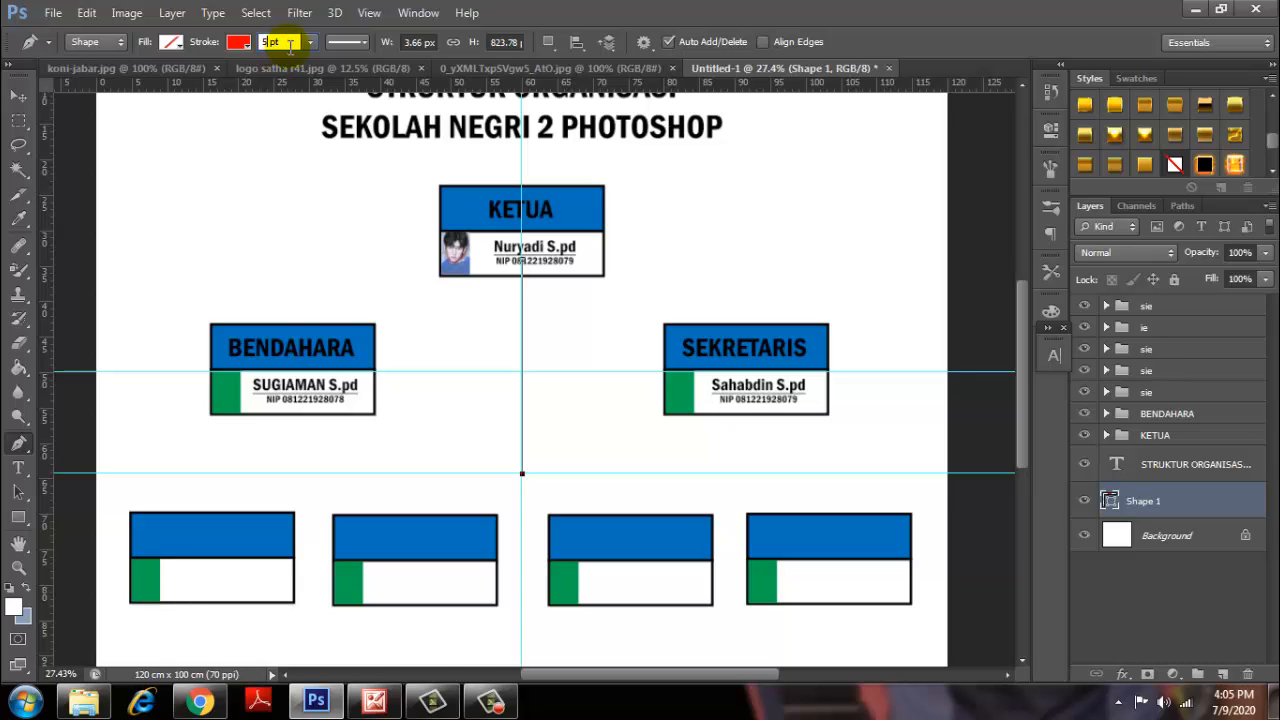
Make the KETUA connector a solid 15 pt red stroke with adjusted alignment, then deselect it.
click(349, 43)
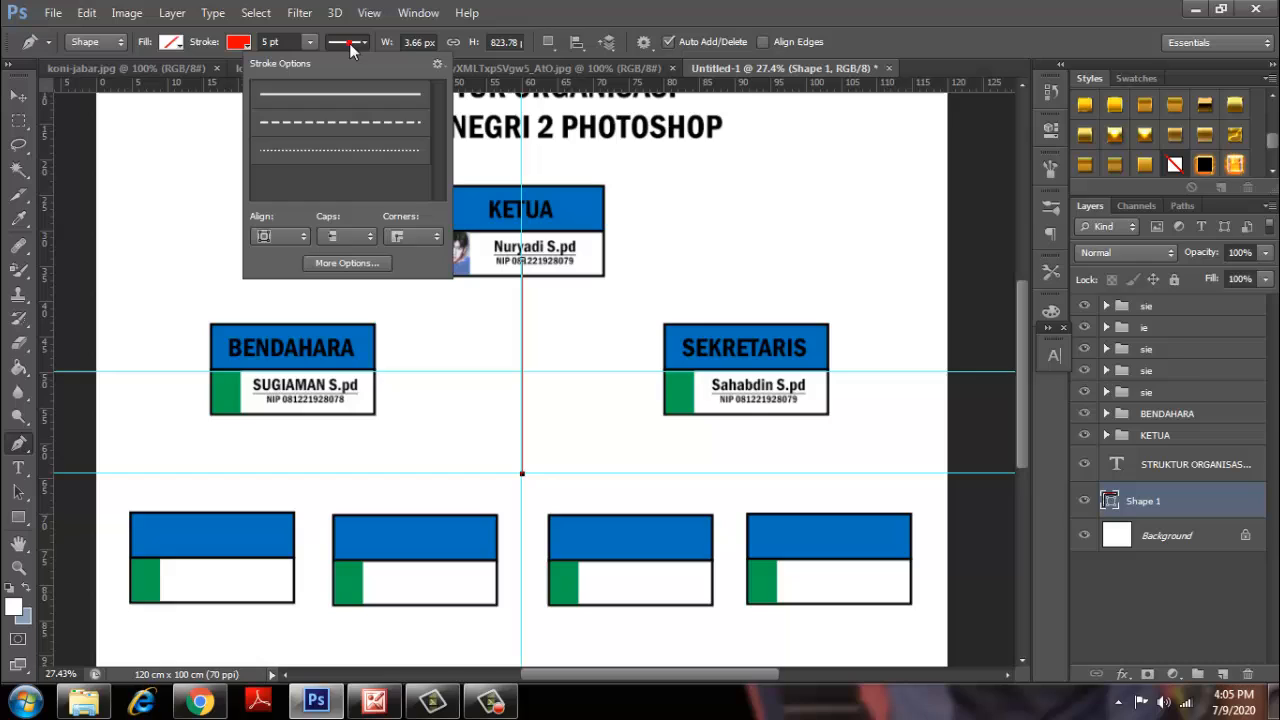
click(350, 100)
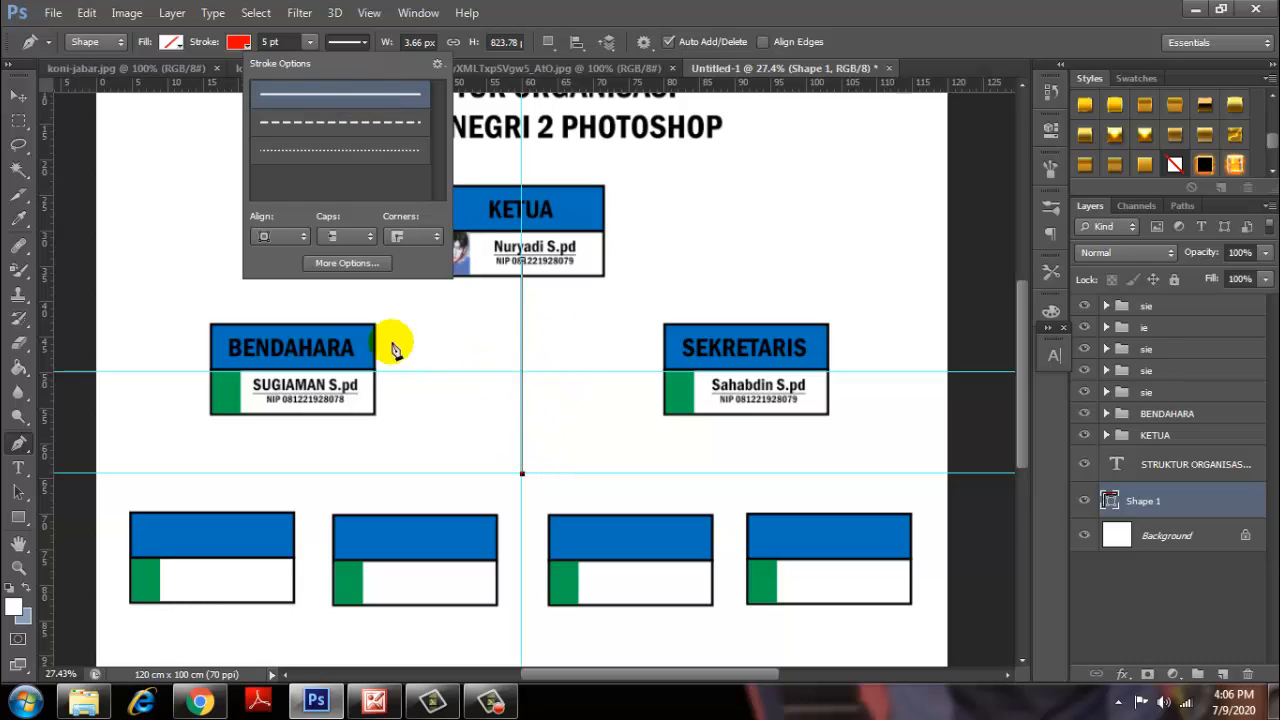
click(300, 237)
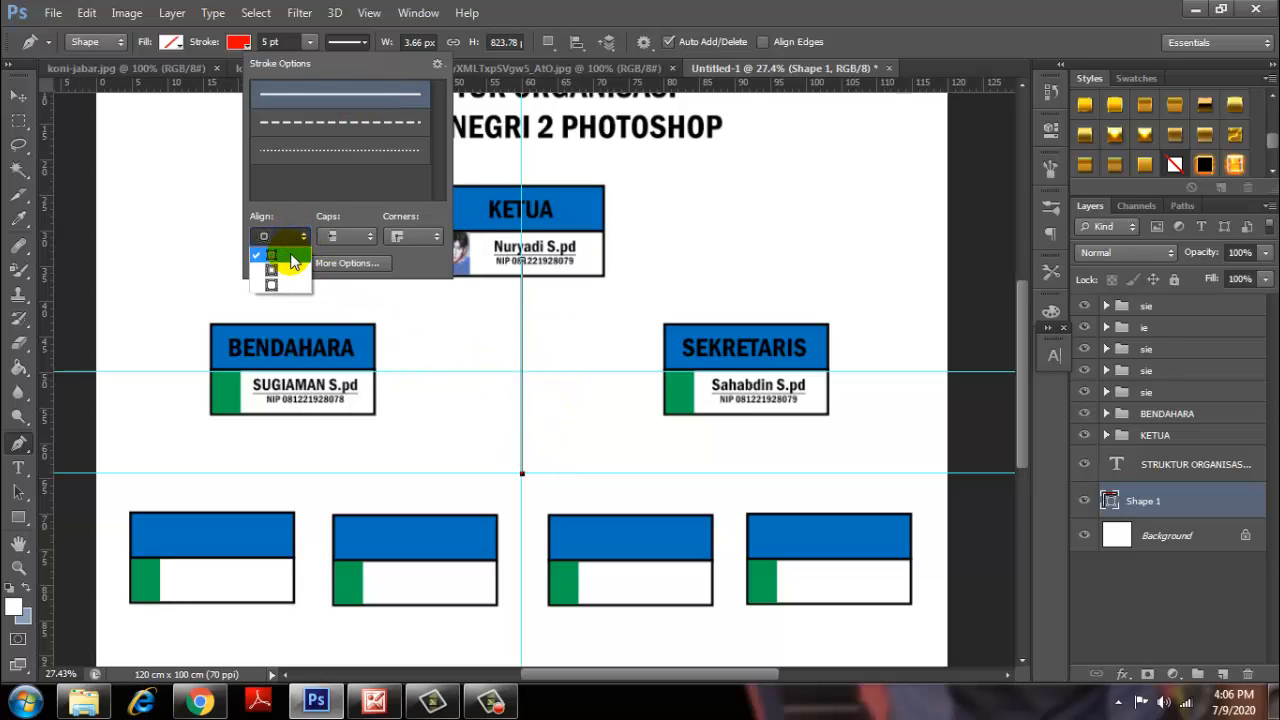
click(287, 270)
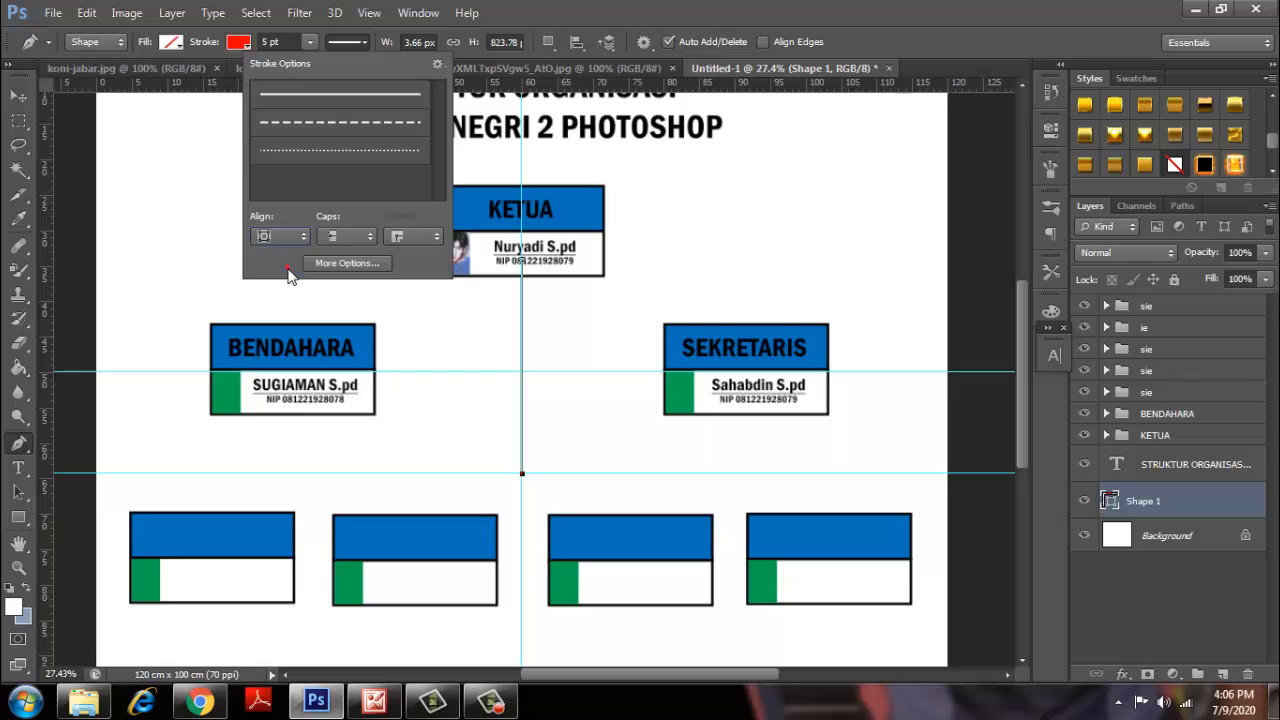
click(268, 41)
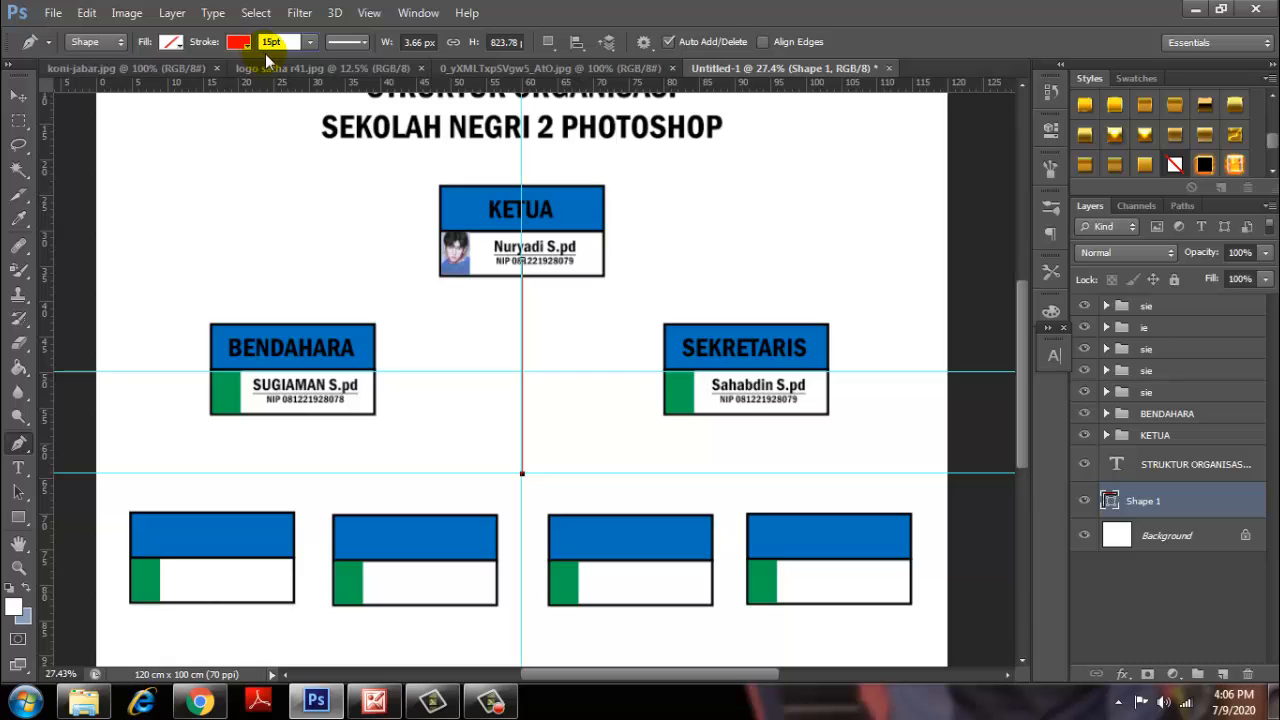
key(Return)
click(17, 97)
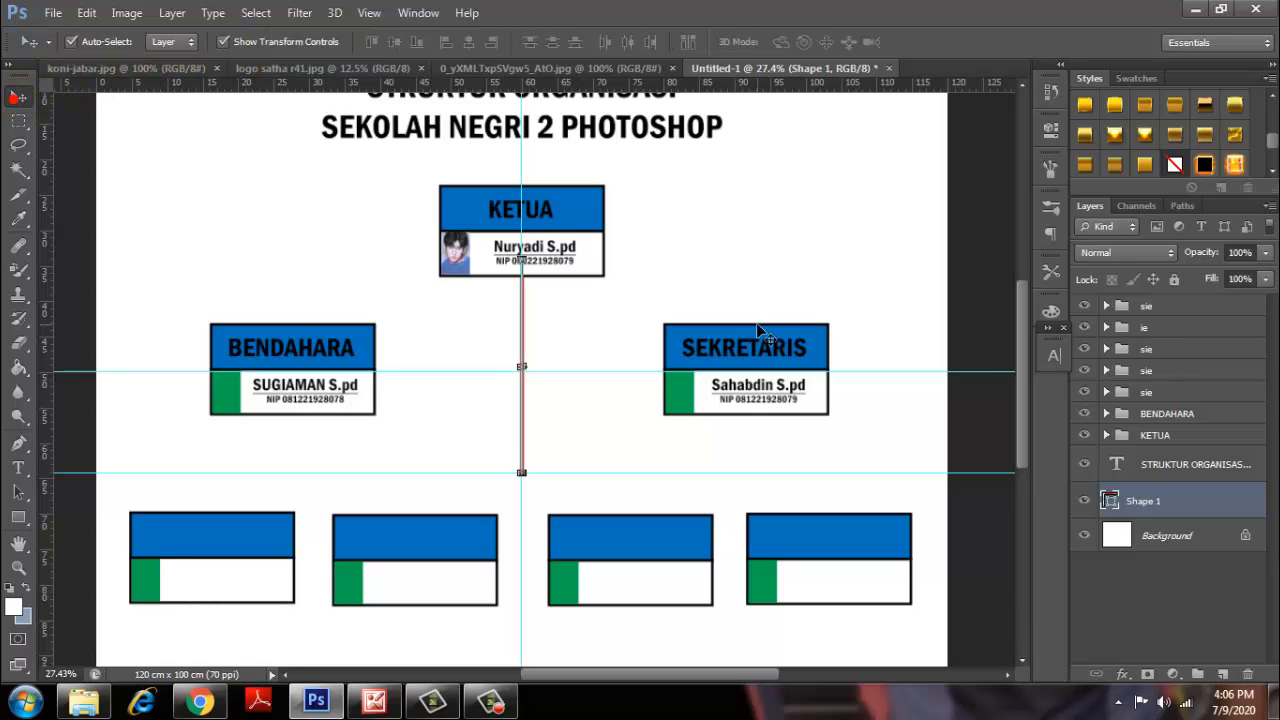
click(671, 322)
ctrl+click(517, 408)
scroll(513, 410, down, 5)
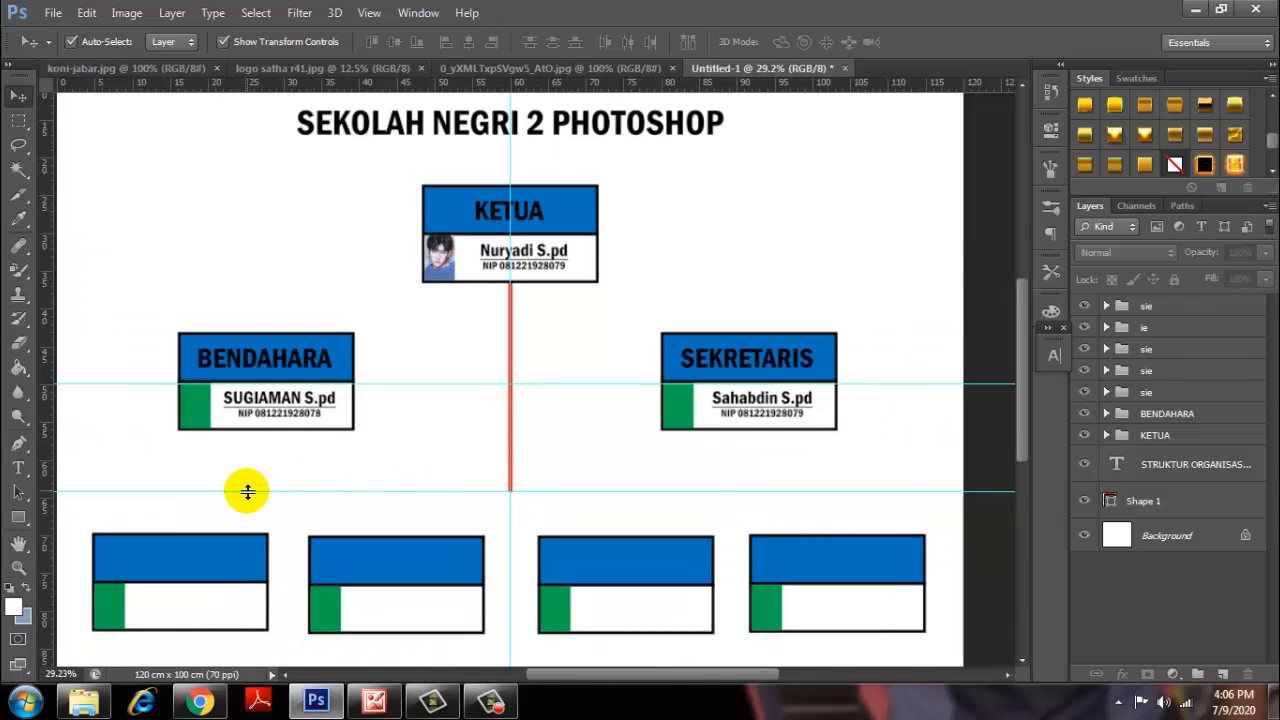
Draw a horizontal line across the chart above the four bottom boxes.
click(22, 446)
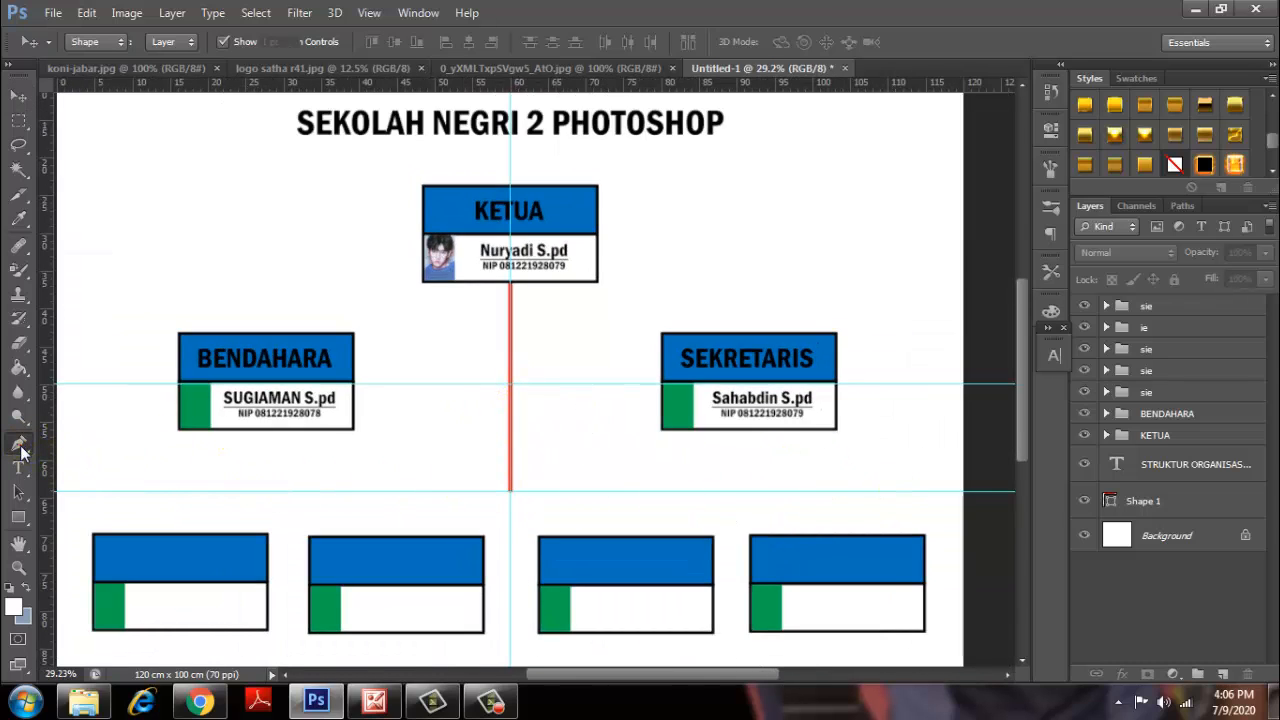
click(178, 492)
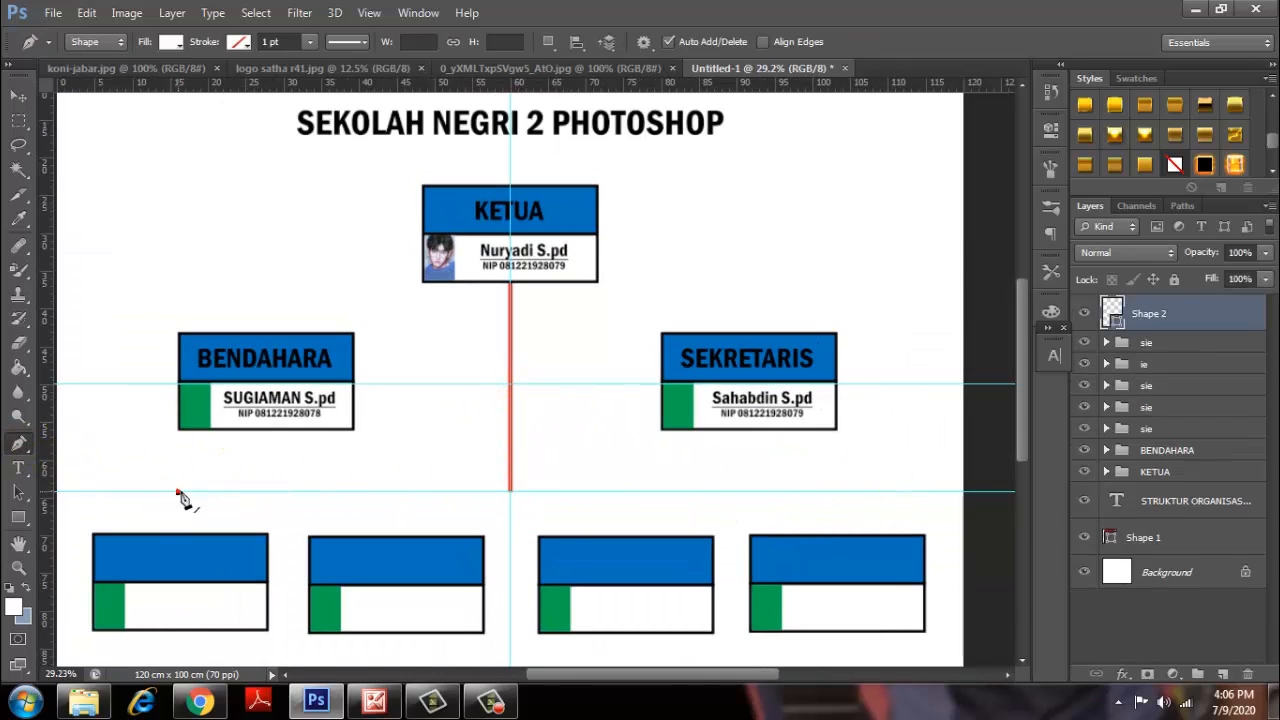
click(836, 492)
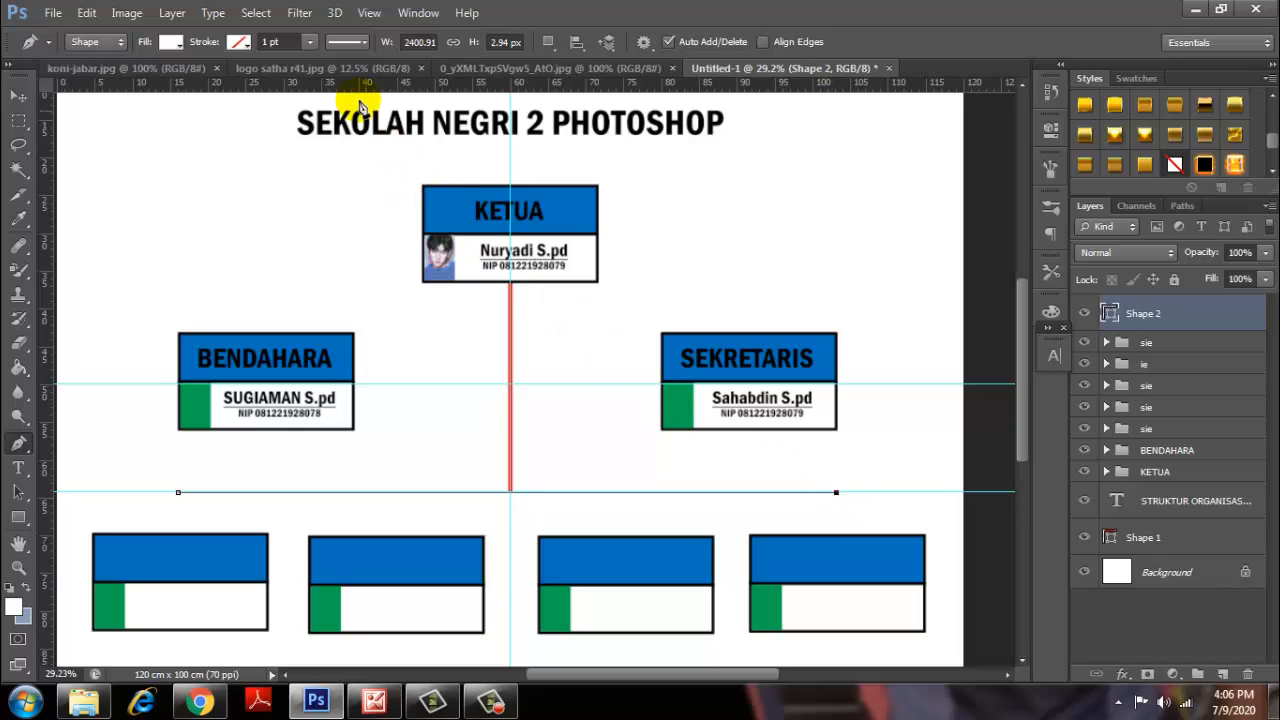
Give the horizontal line no fill and a red 15 pt stroke, then deselect it.
click(172, 42)
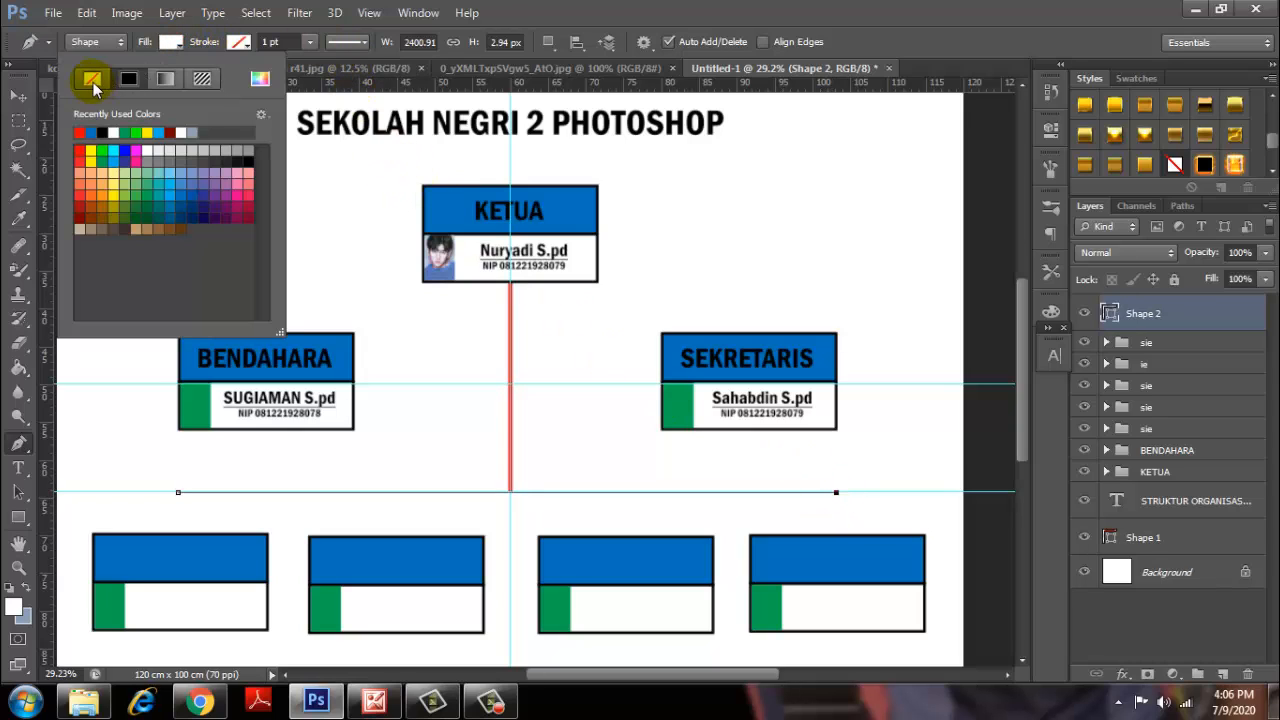
click(91, 79)
click(238, 42)
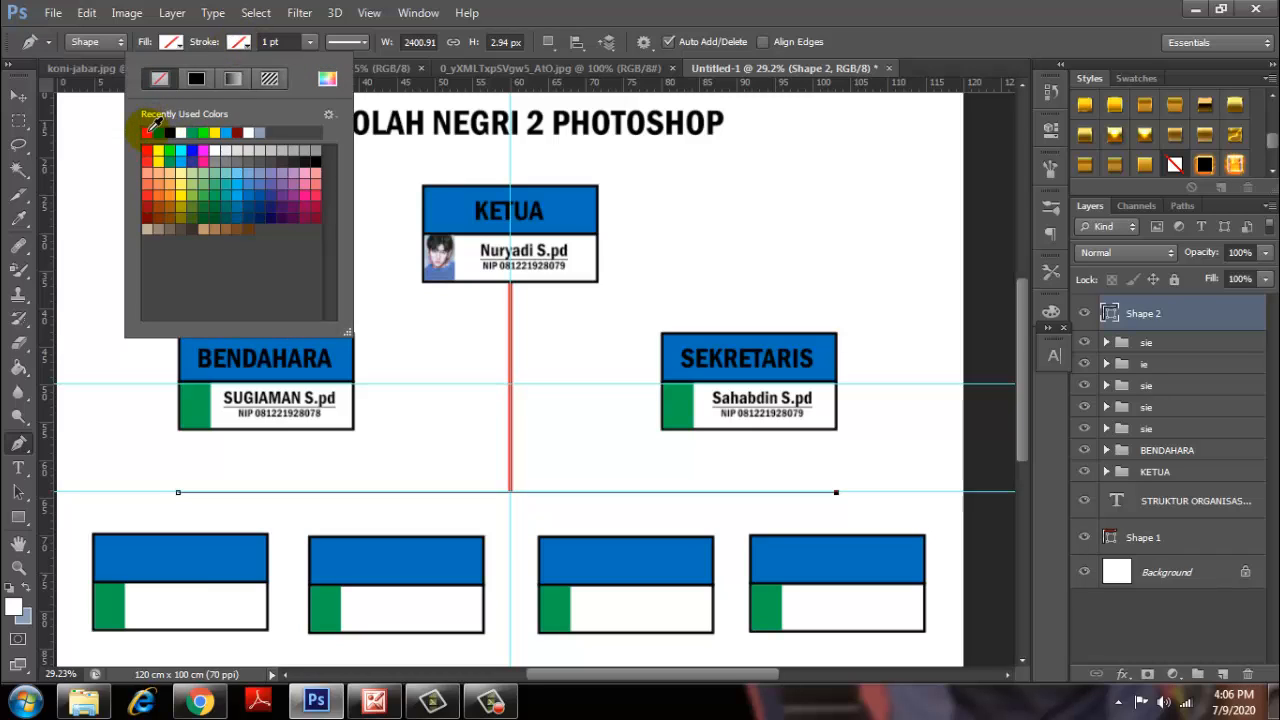
click(148, 131)
click(266, 42)
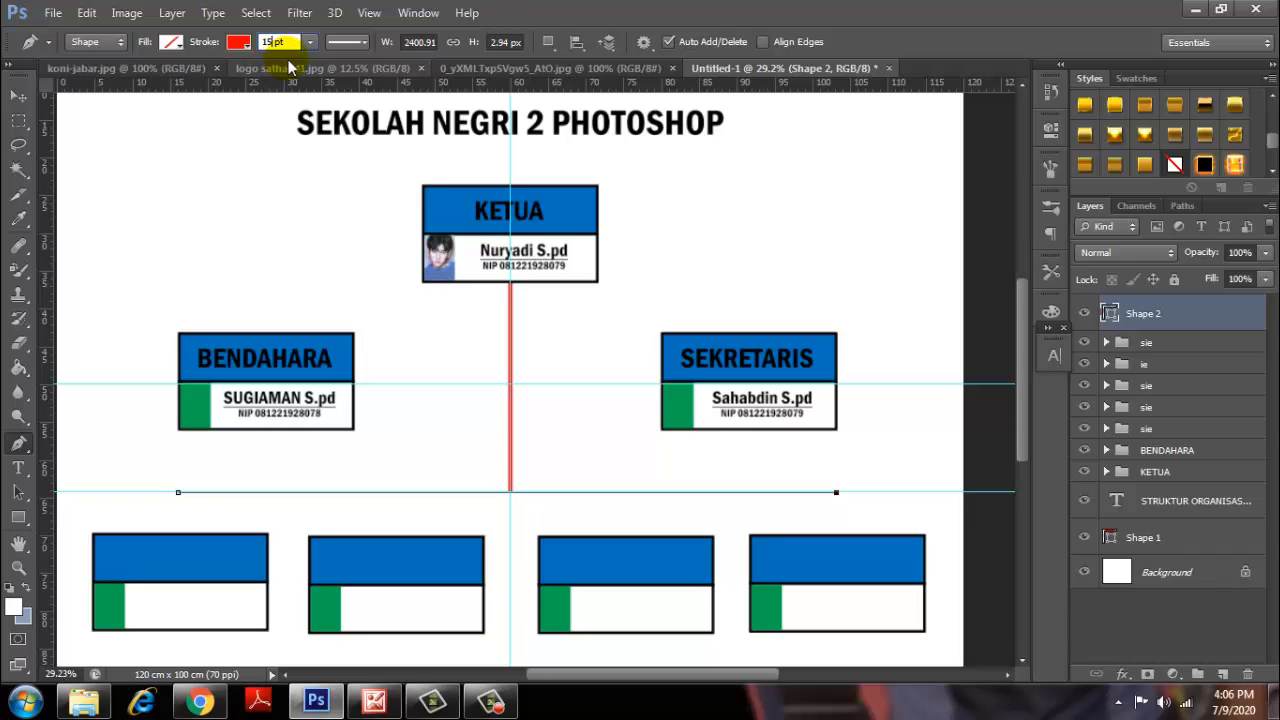
key(Return)
click(350, 42)
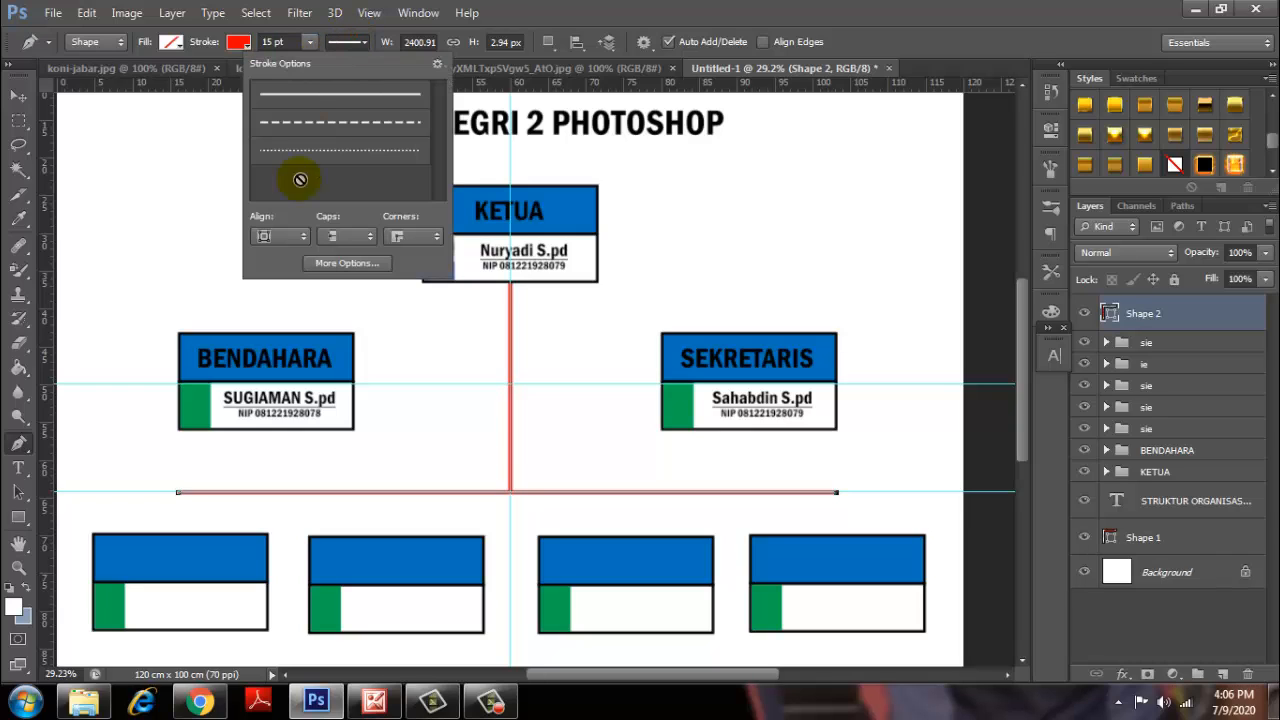
click(21, 97)
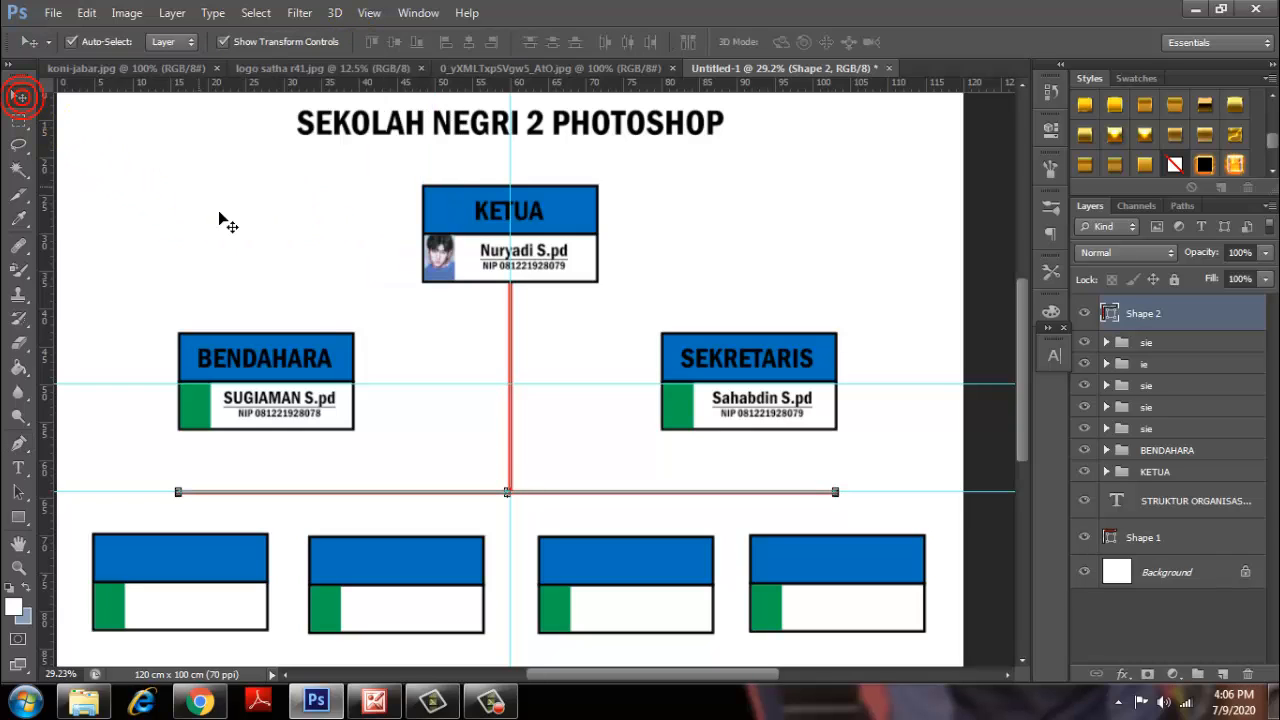
click(605, 460)
Draw a line from the BENDAHARA box to the SEKRETARIS box with no fill and red stroke.
scroll(564, 509, up, 1)
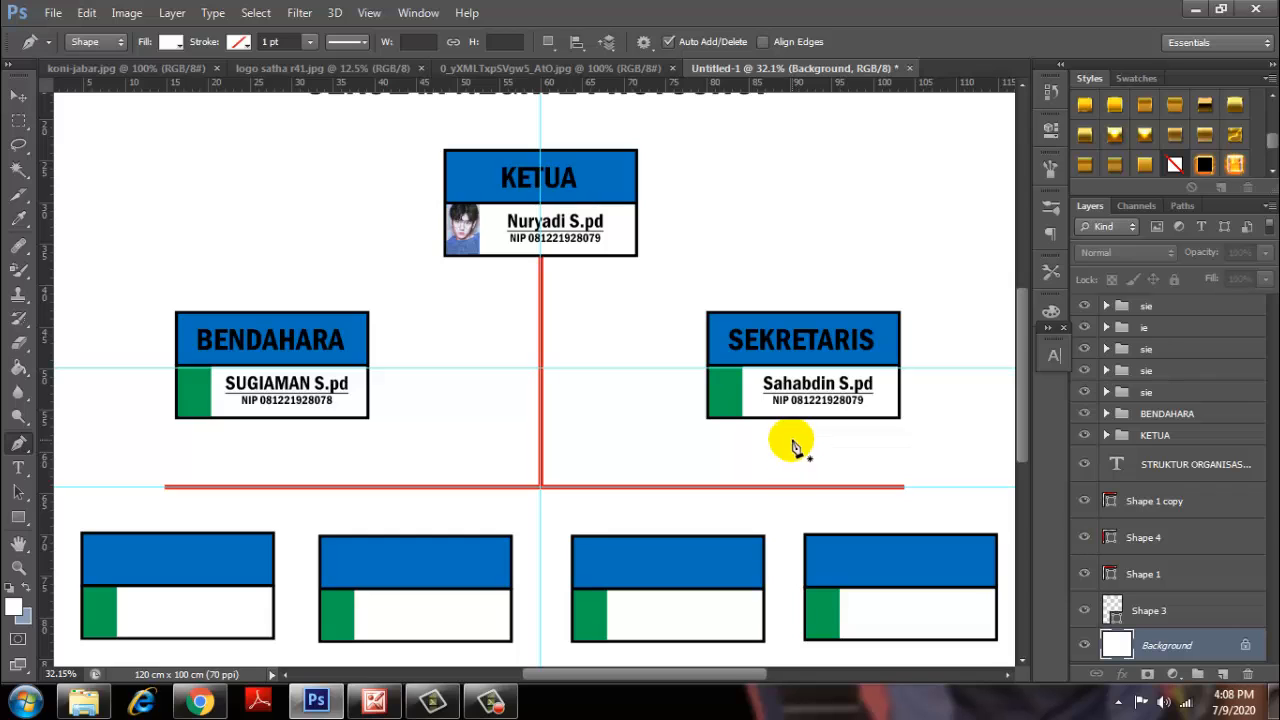
scroll(510, 398, up, 2)
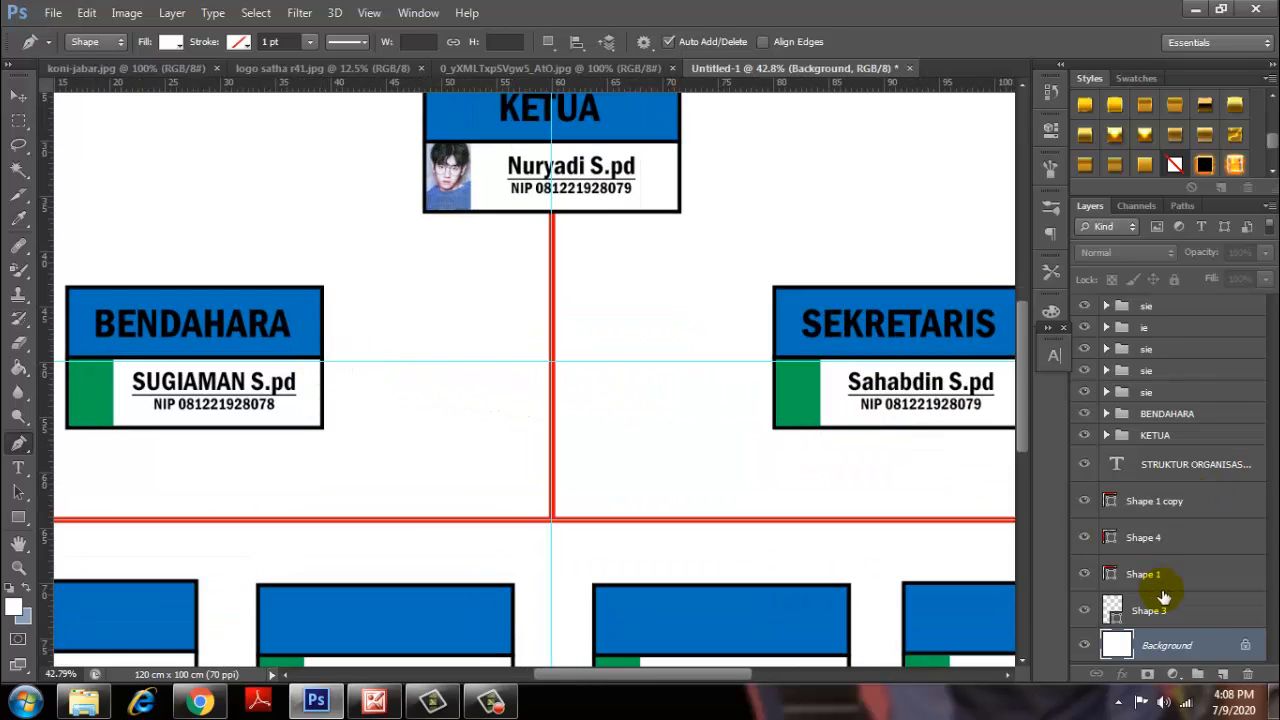
click(315, 363)
click(817, 370)
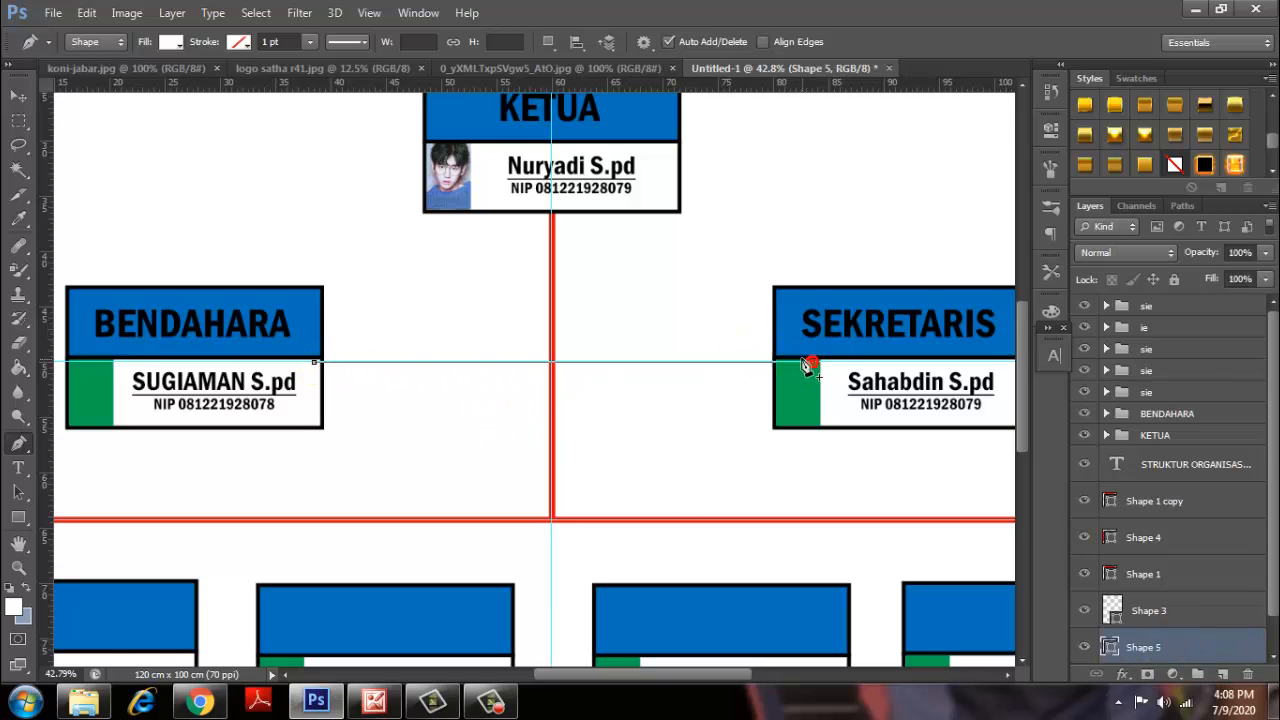
click(176, 45)
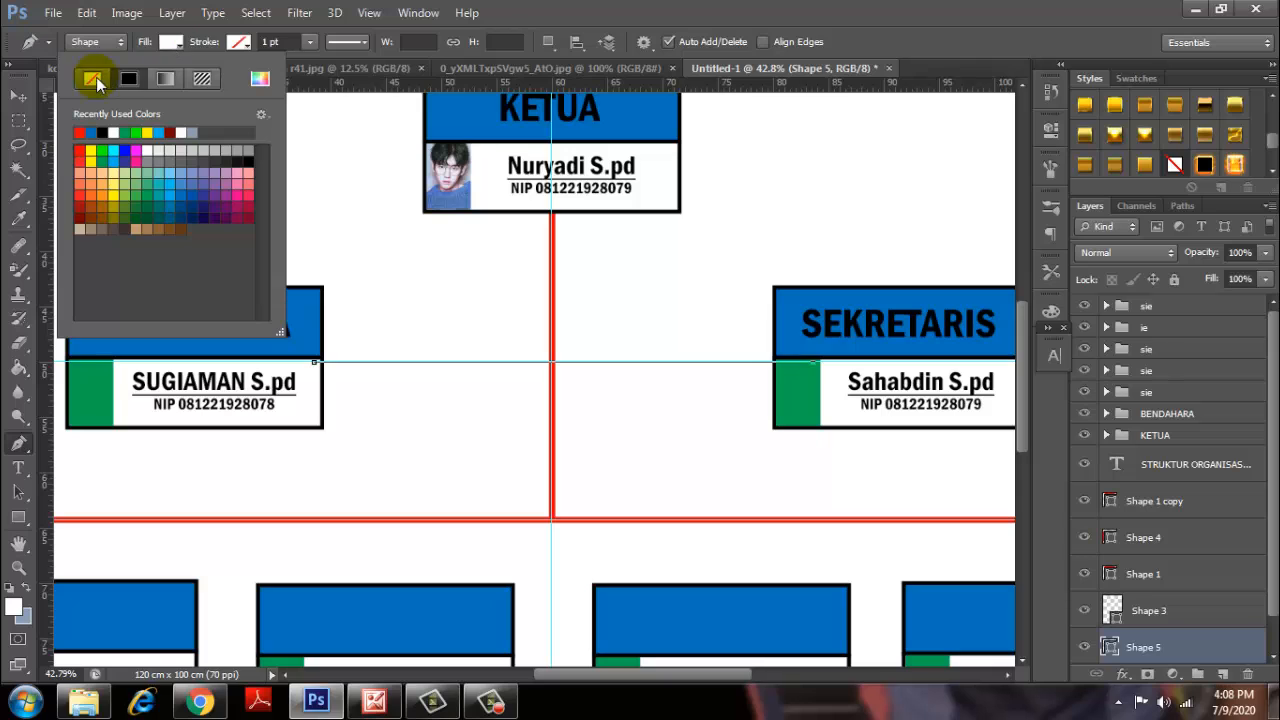
click(238, 42)
click(238, 42)
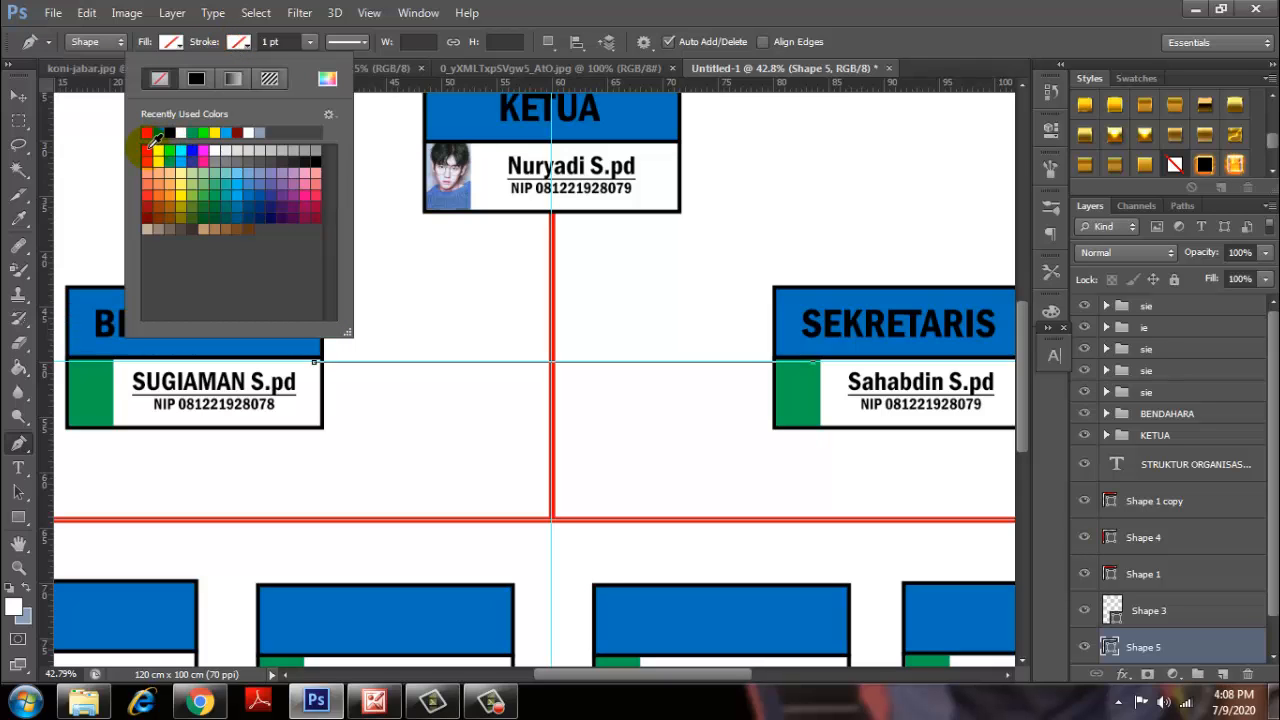
click(152, 142)
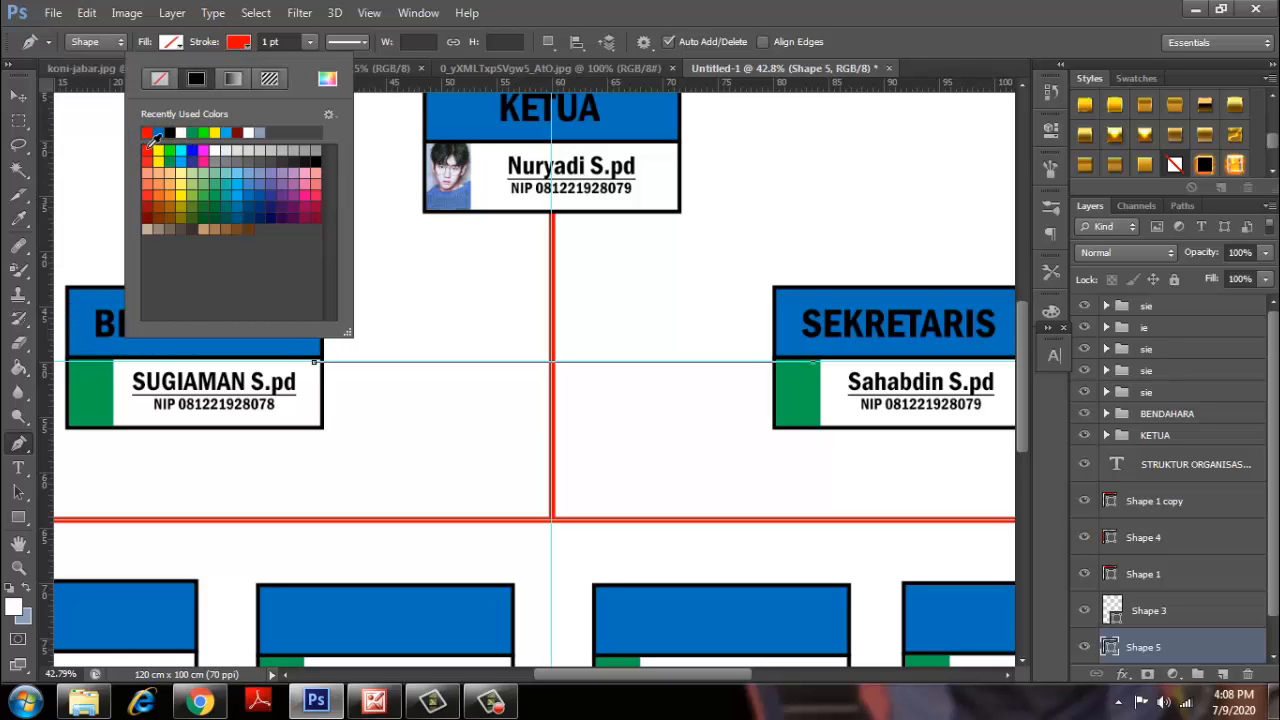
Make that line 15 pt wide, dotted, and centre-aligned on its path.
click(270, 42)
text(15)
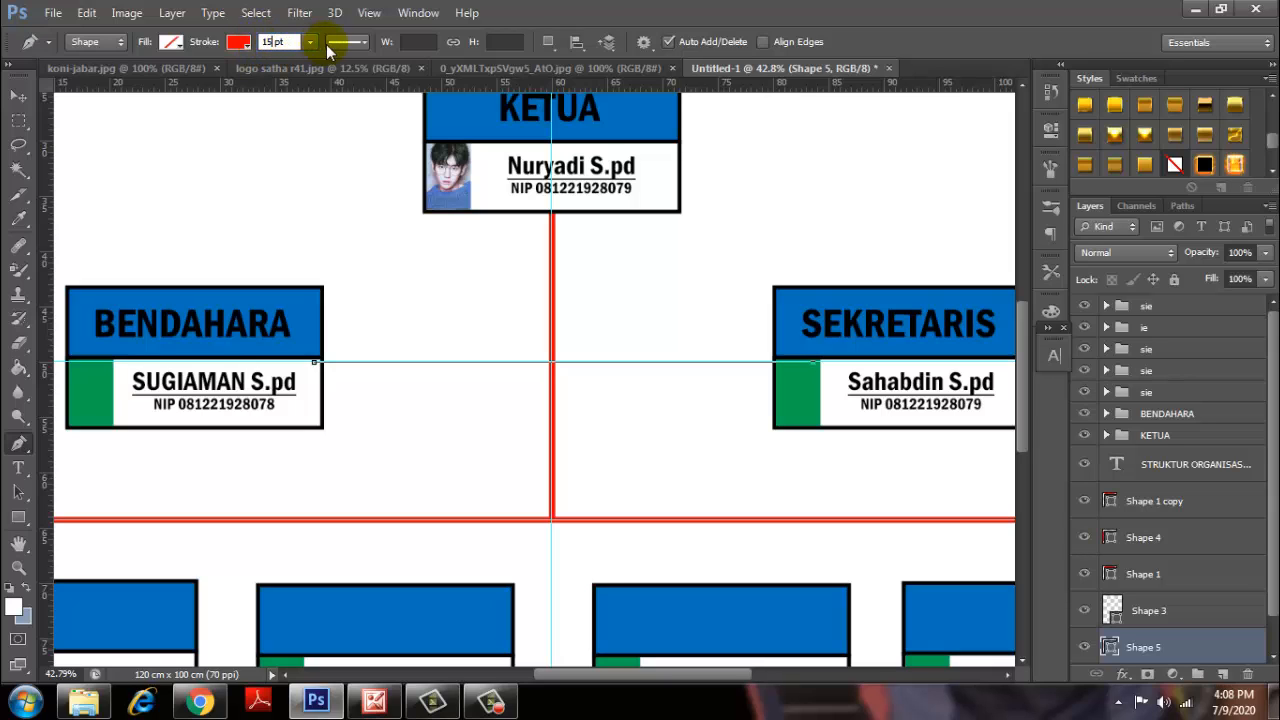
click(337, 45)
click(340, 152)
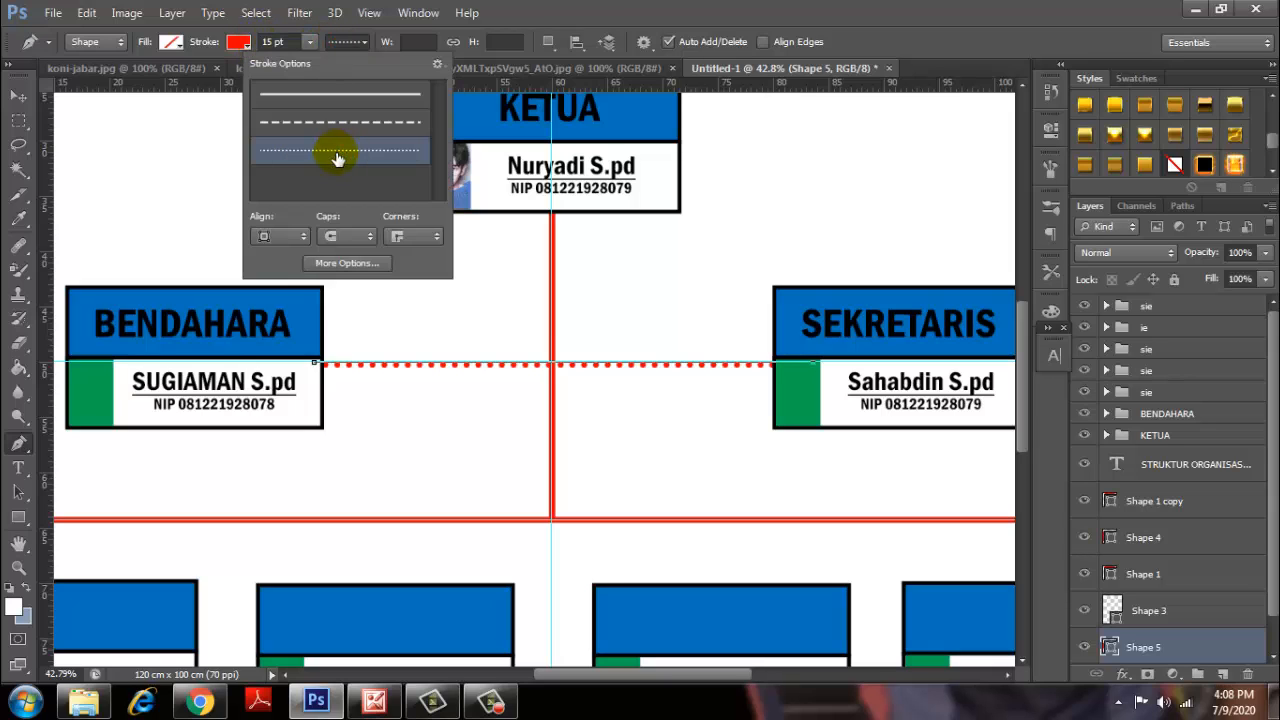
click(280, 236)
click(262, 266)
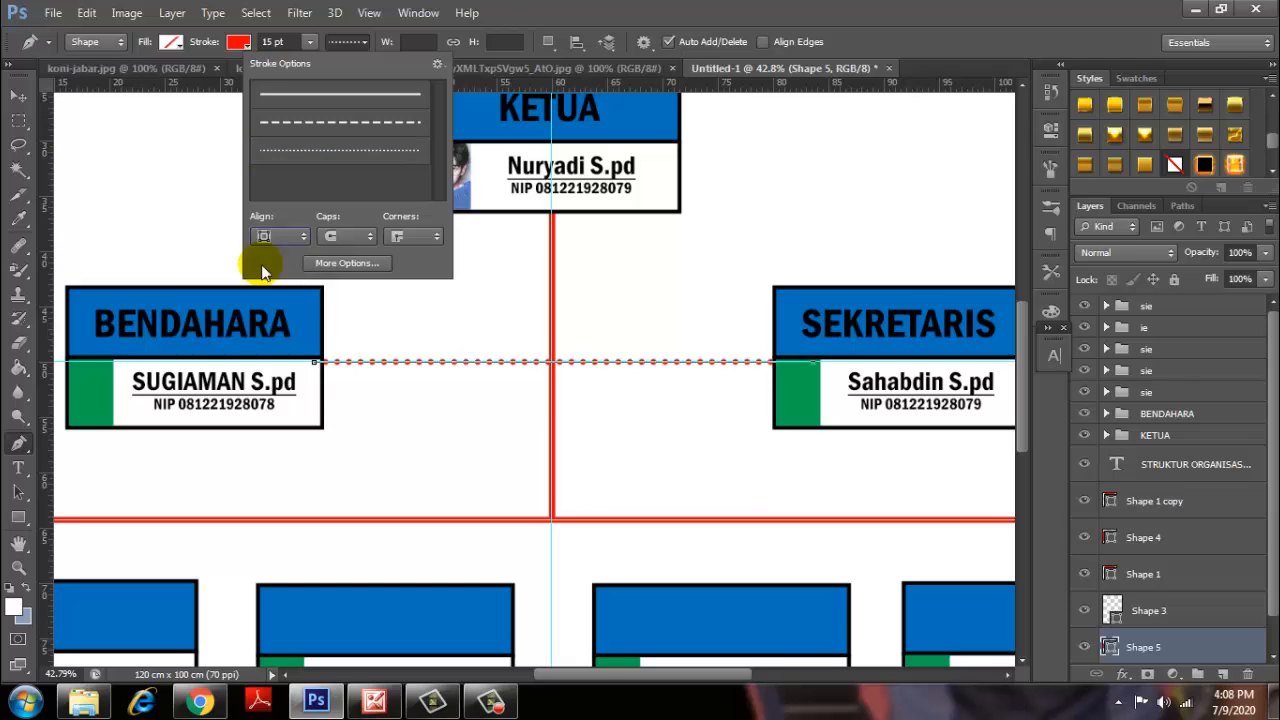
click(19, 96)
click(131, 131)
scroll(432, 296, down, 2)
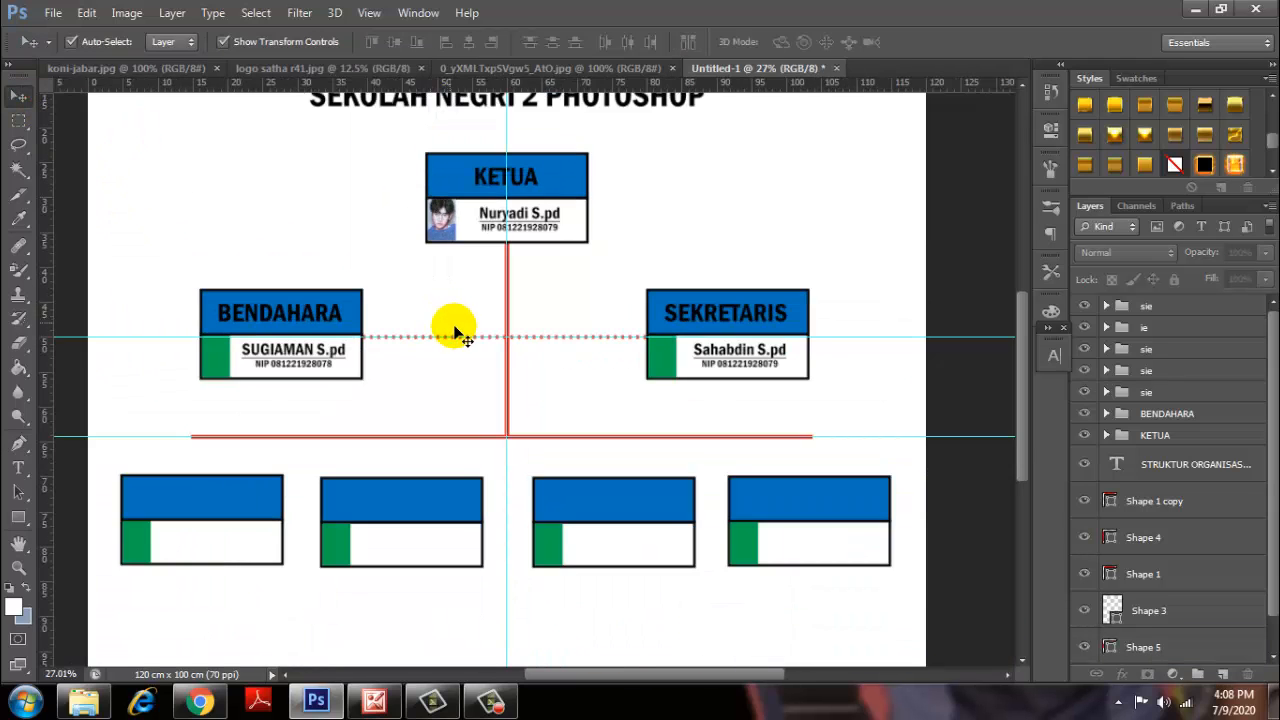
scroll(457, 333, up, 4)
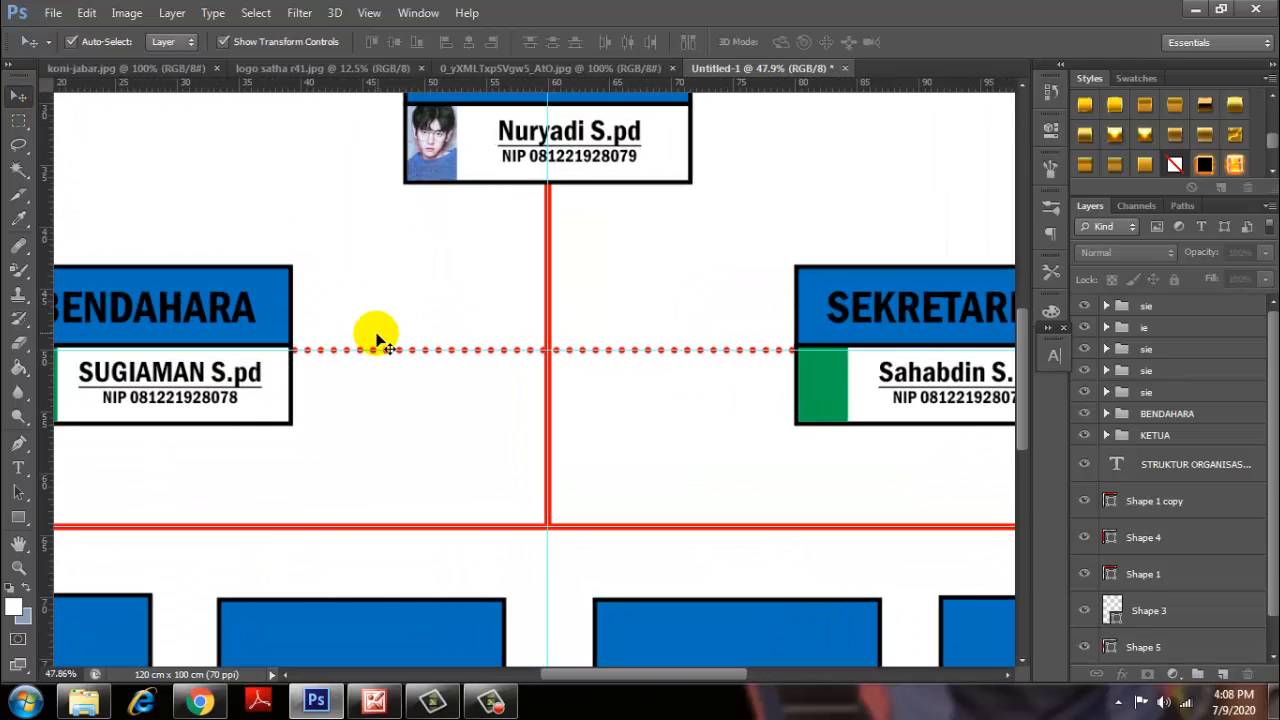
scroll(177, 150, down, 2)
scroll(374, 417, up, 2)
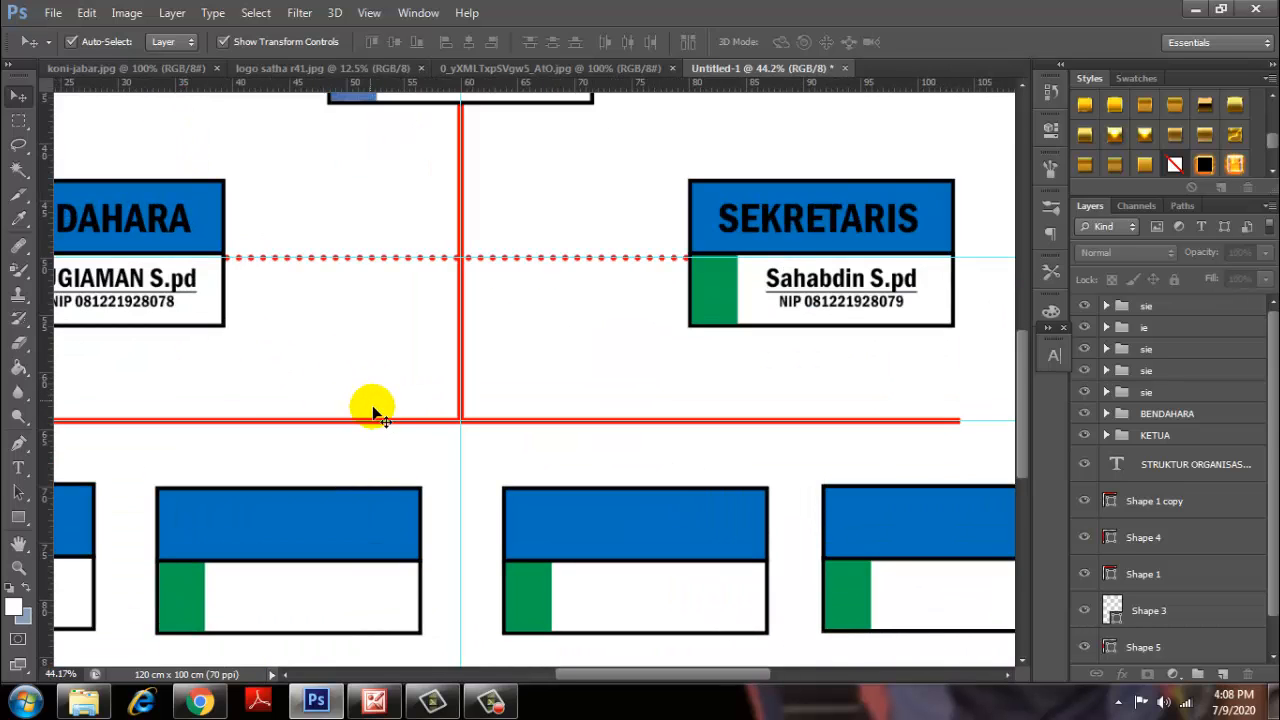
drag(374, 417, 771, 254)
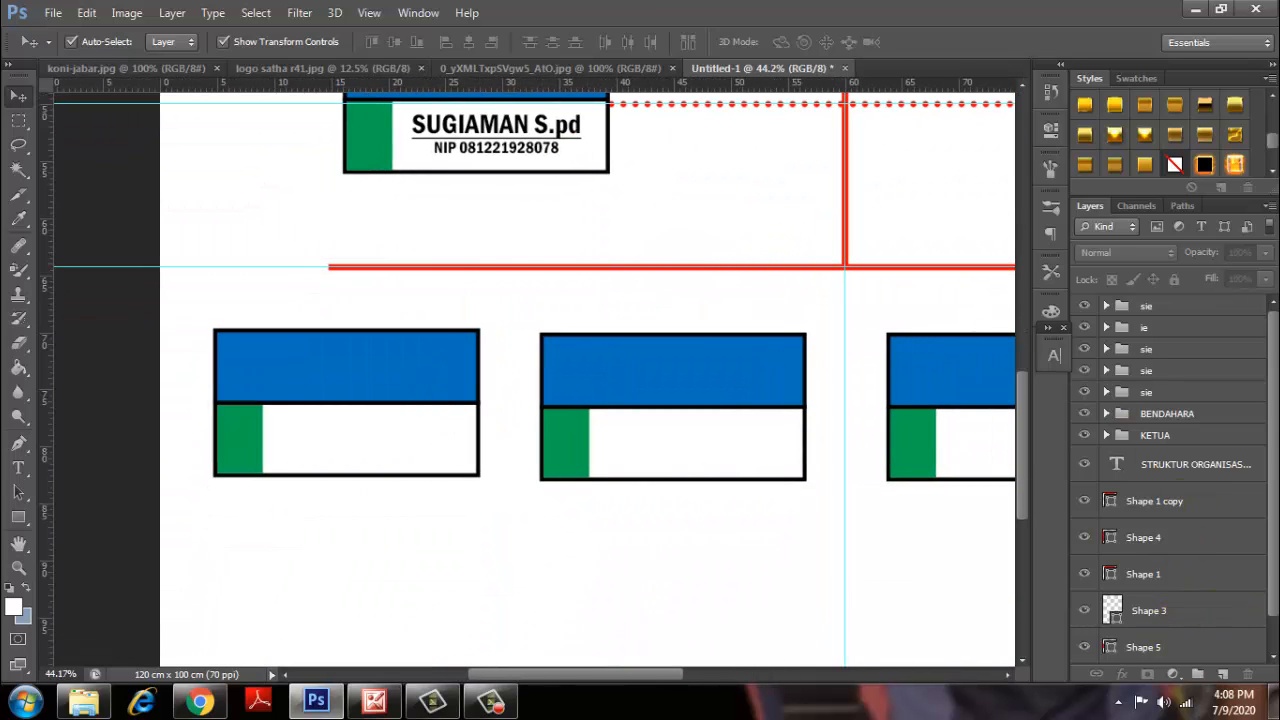
scroll(1275, 573, down, 1)
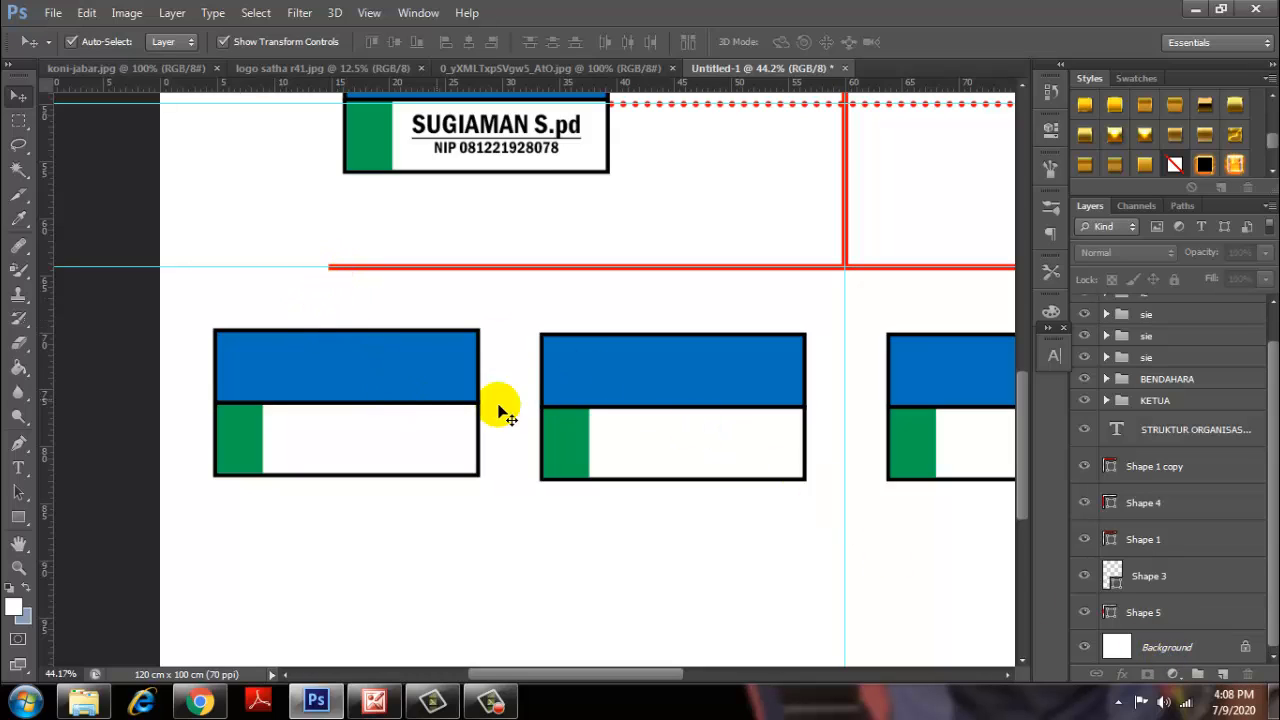
click(1170, 647)
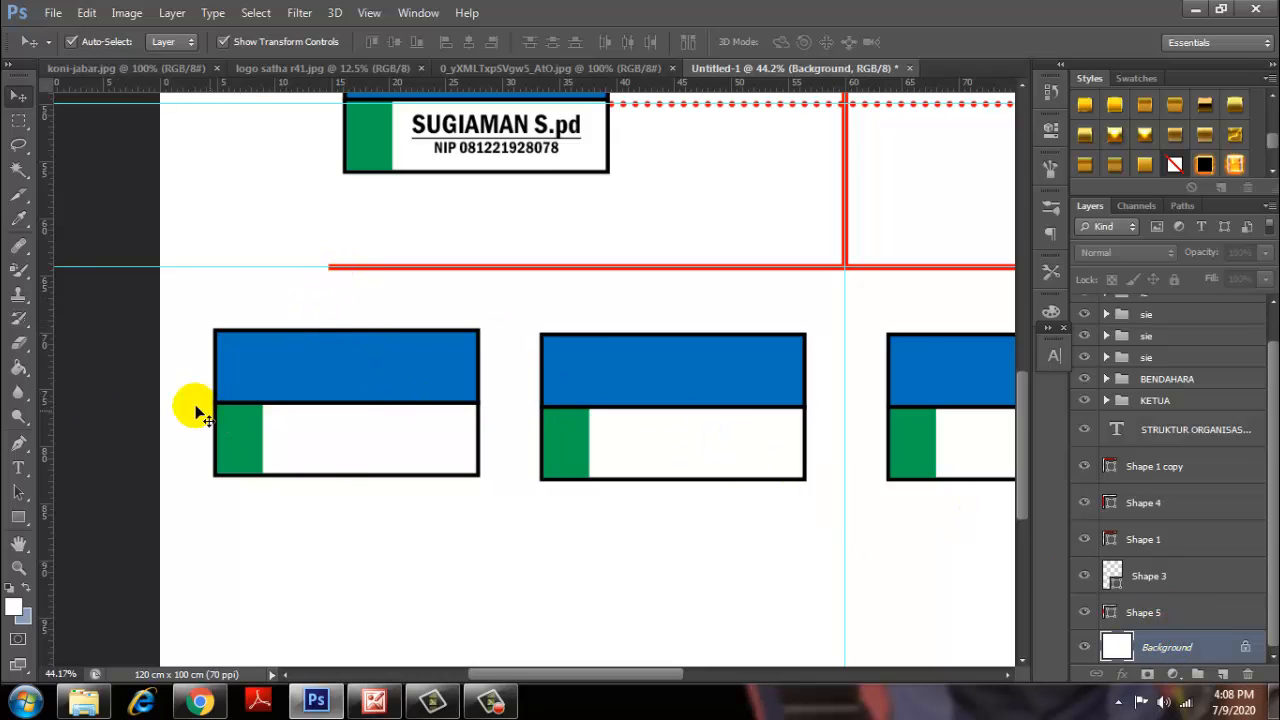
Draw a vertical connector from the red line's left end to the first lower box, no fill, red 15 pt stroke.
click(18, 443)
click(316, 270)
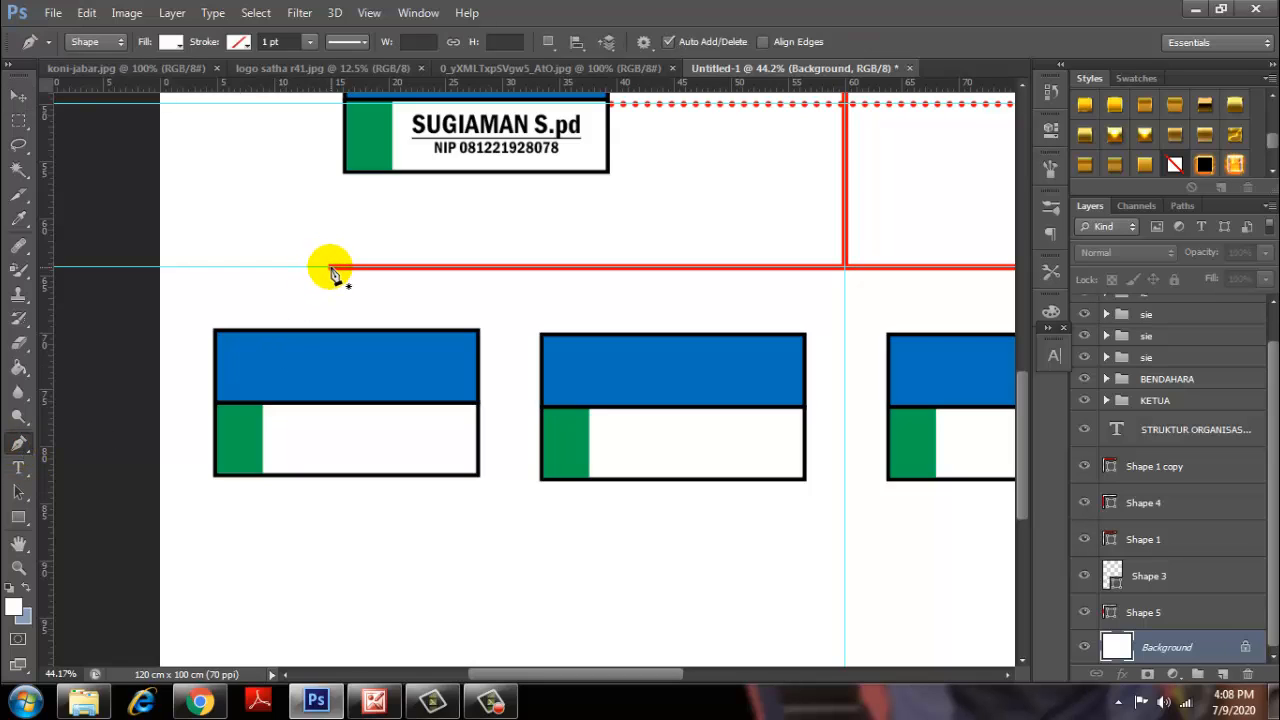
click(328, 350)
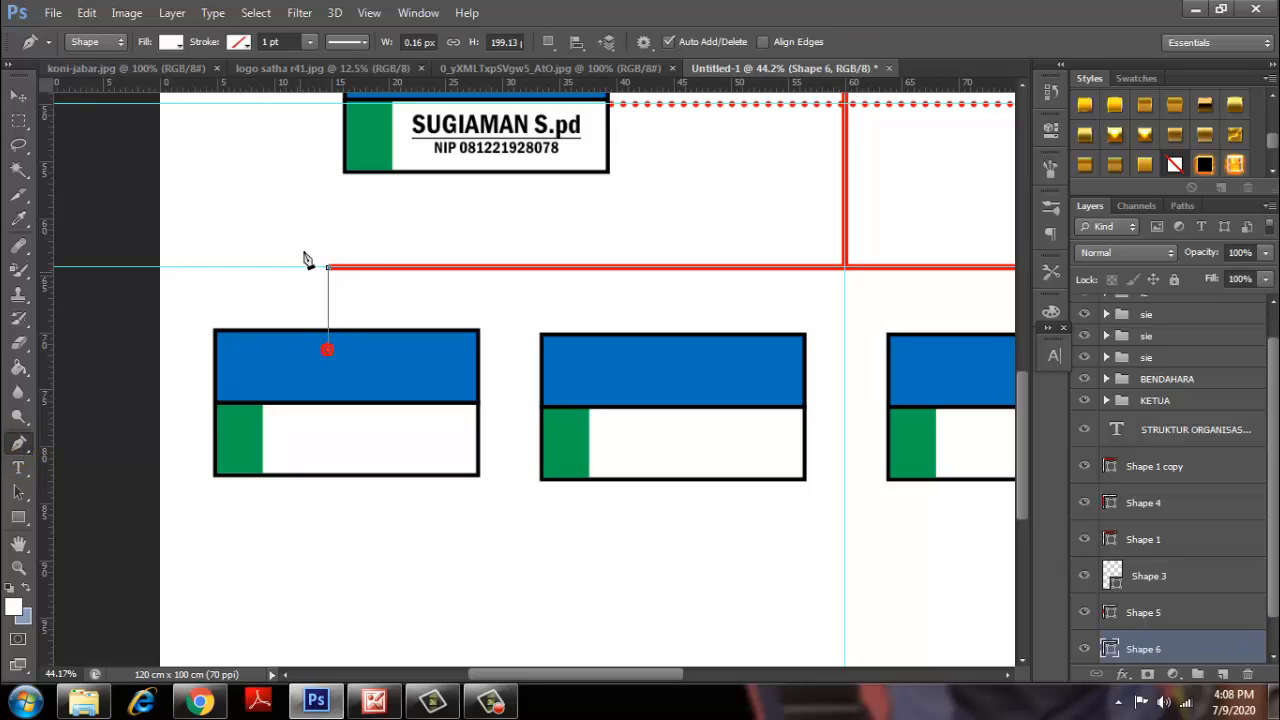
click(171, 42)
click(91, 78)
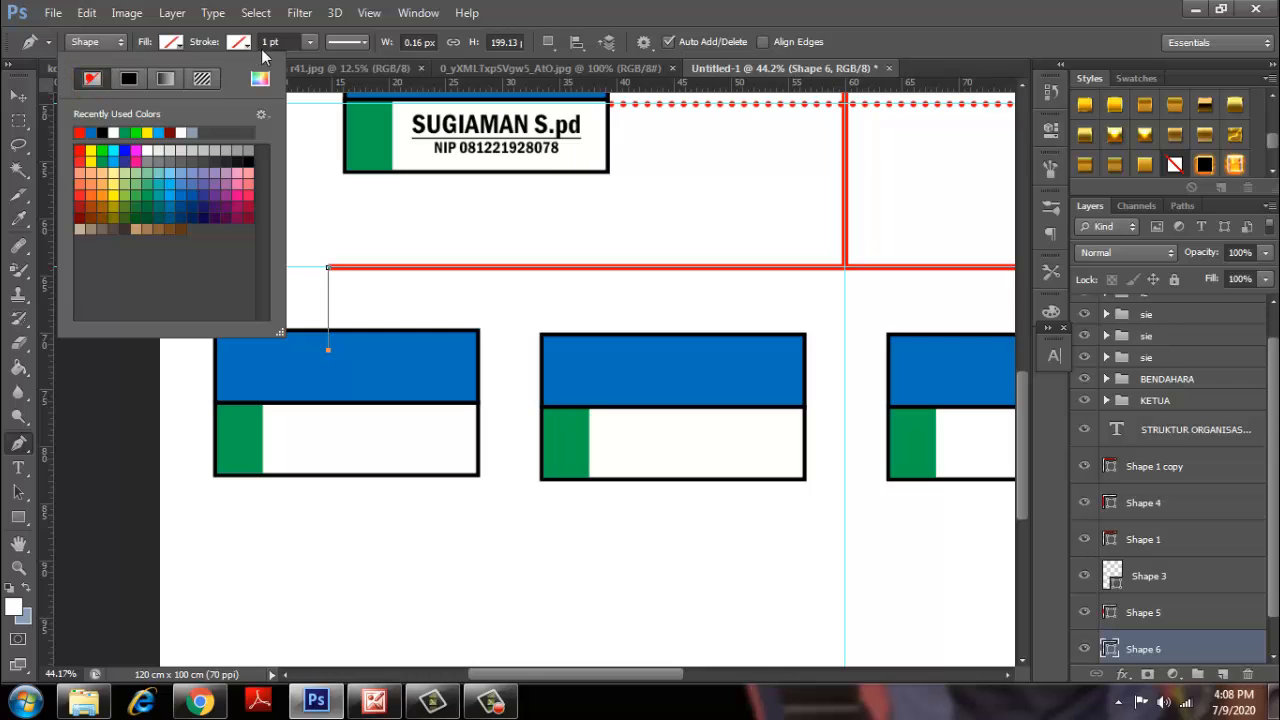
click(239, 43)
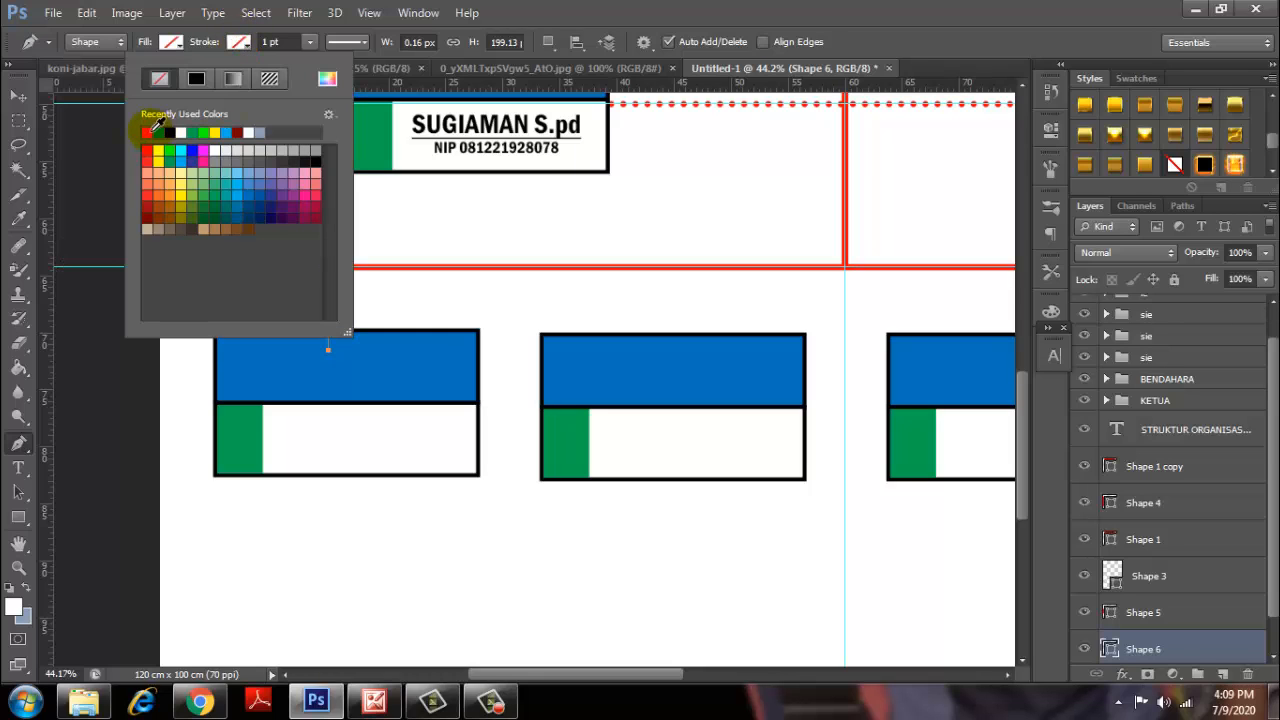
click(147, 132)
click(265, 42)
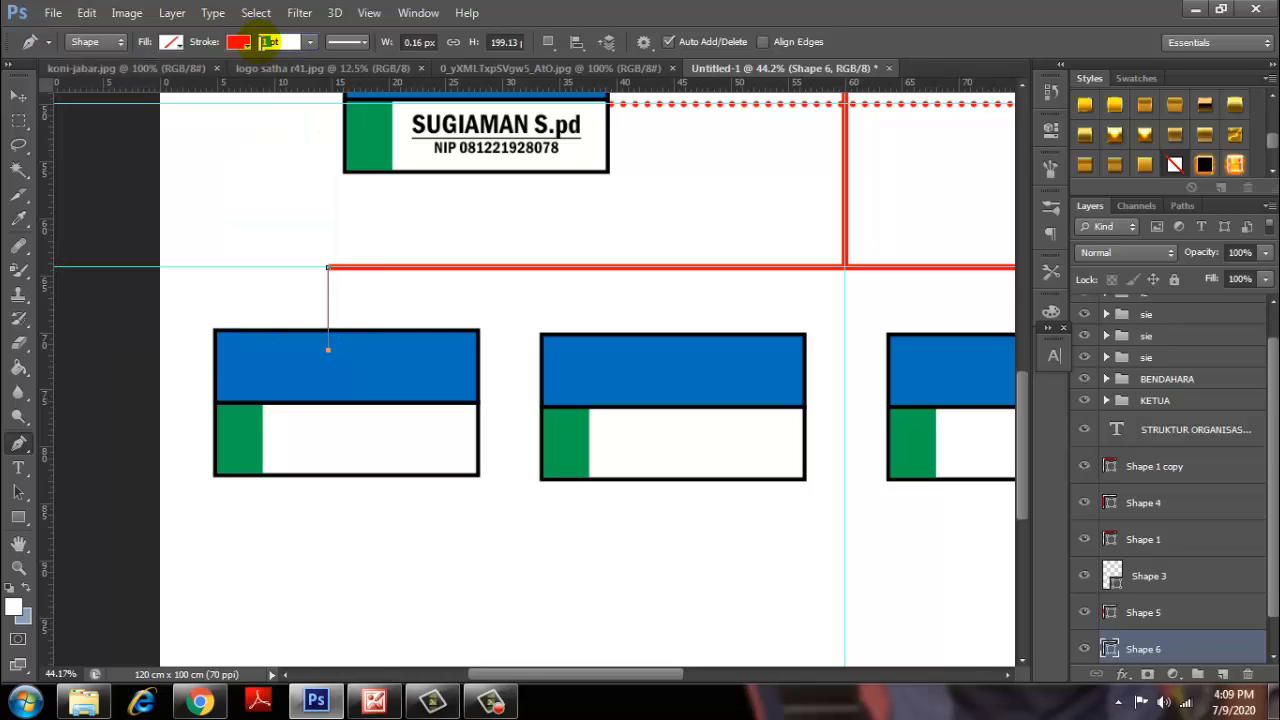
text(15)
click(345, 42)
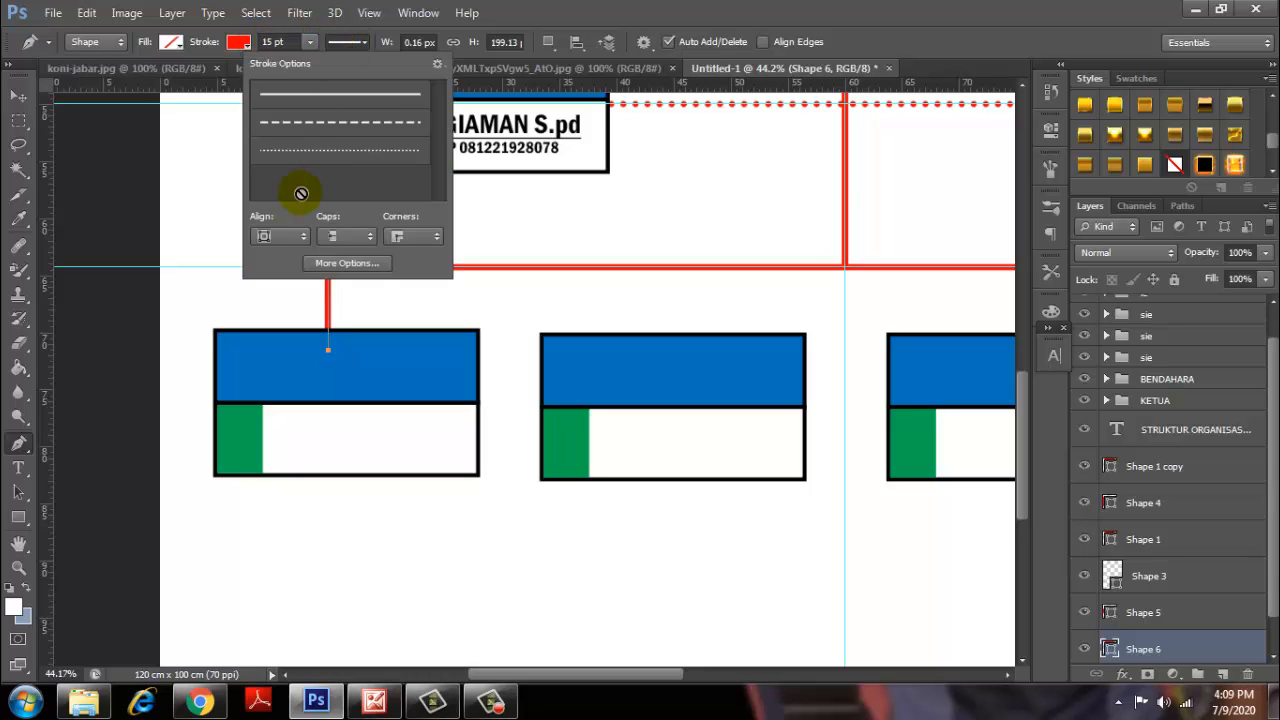
click(20, 96)
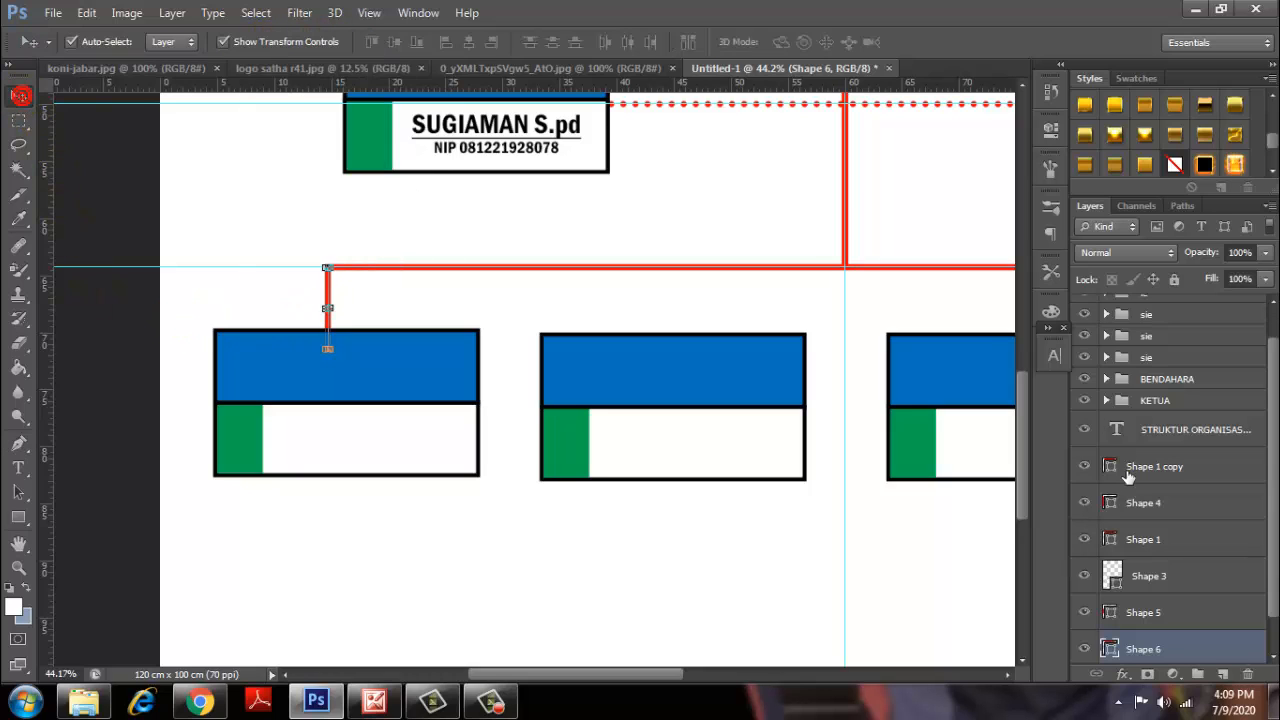
Undo a stray second connector toward the middle box and reselect the red vertical connector.
drag(1276, 585, 1277, 612)
click(1180, 648)
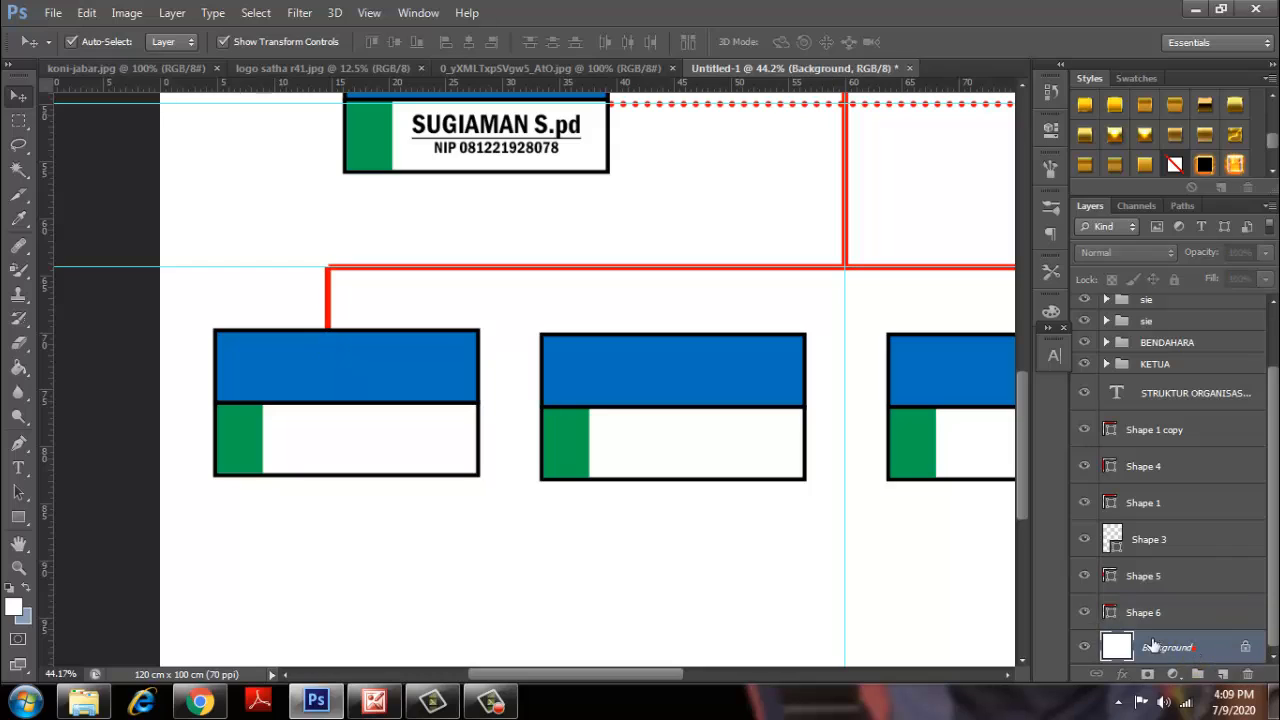
click(17, 442)
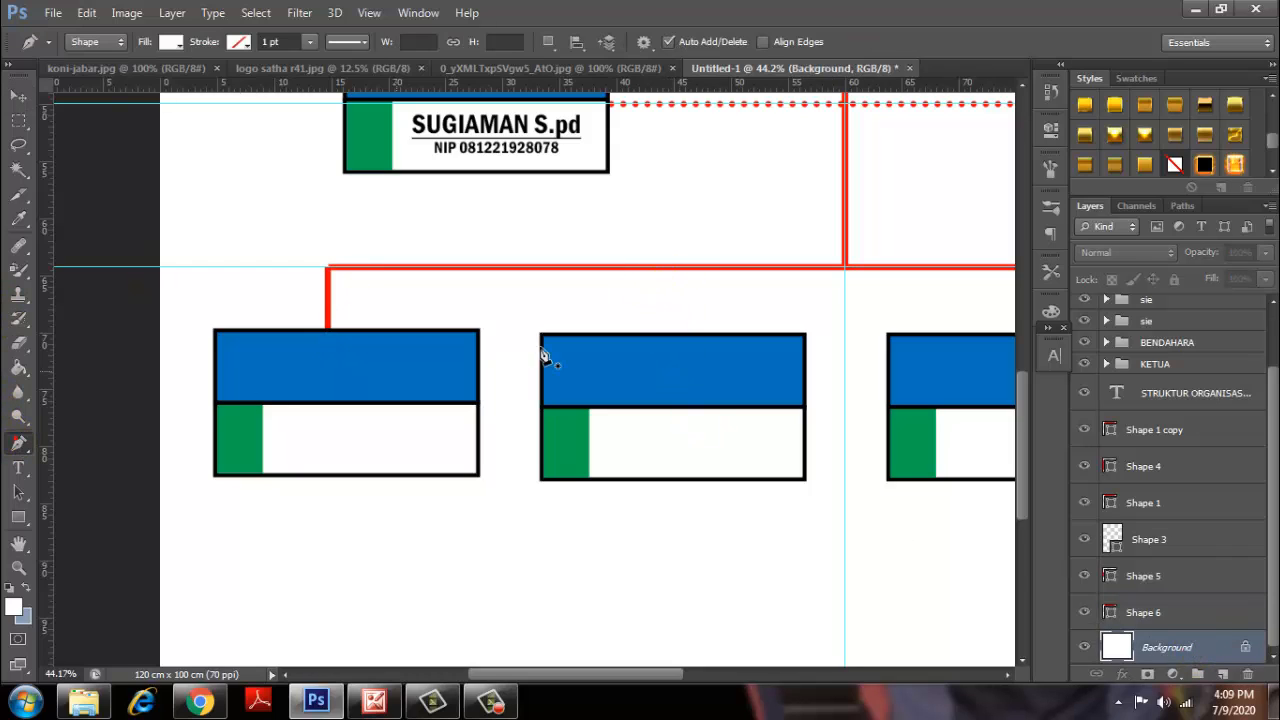
click(652, 268)
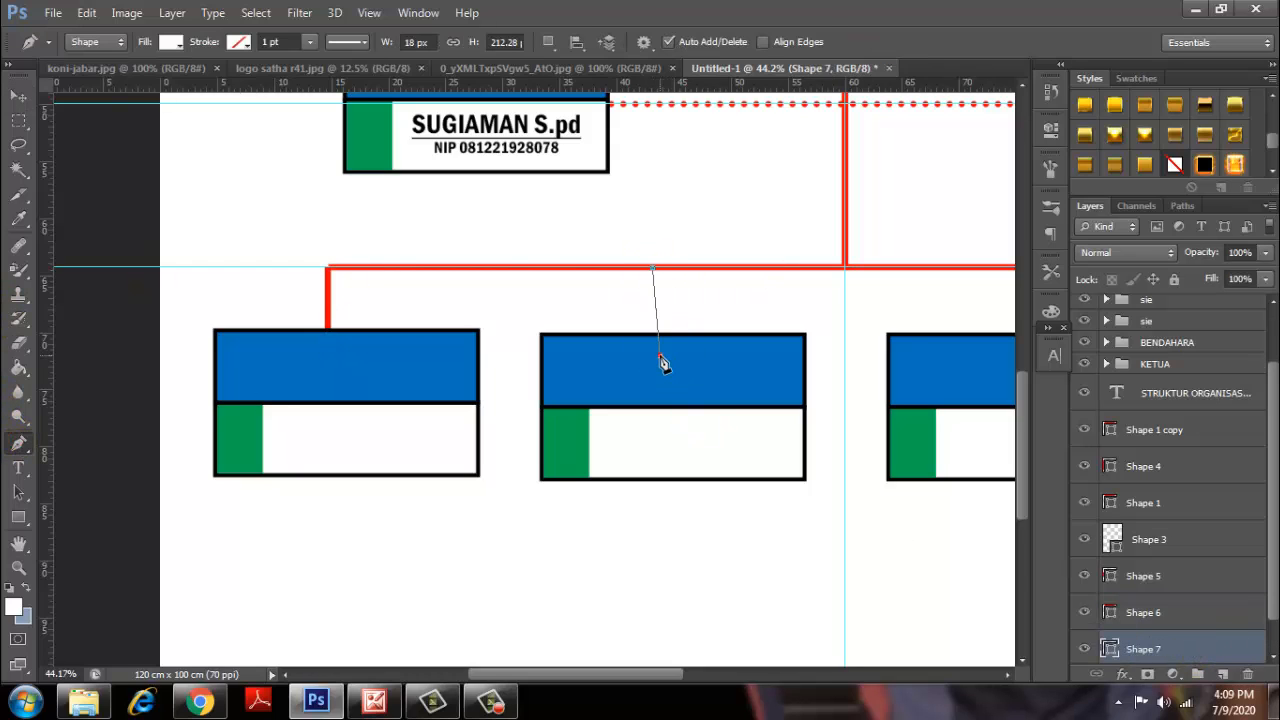
click(660, 358)
click(86, 12)
click(110, 49)
click(17, 96)
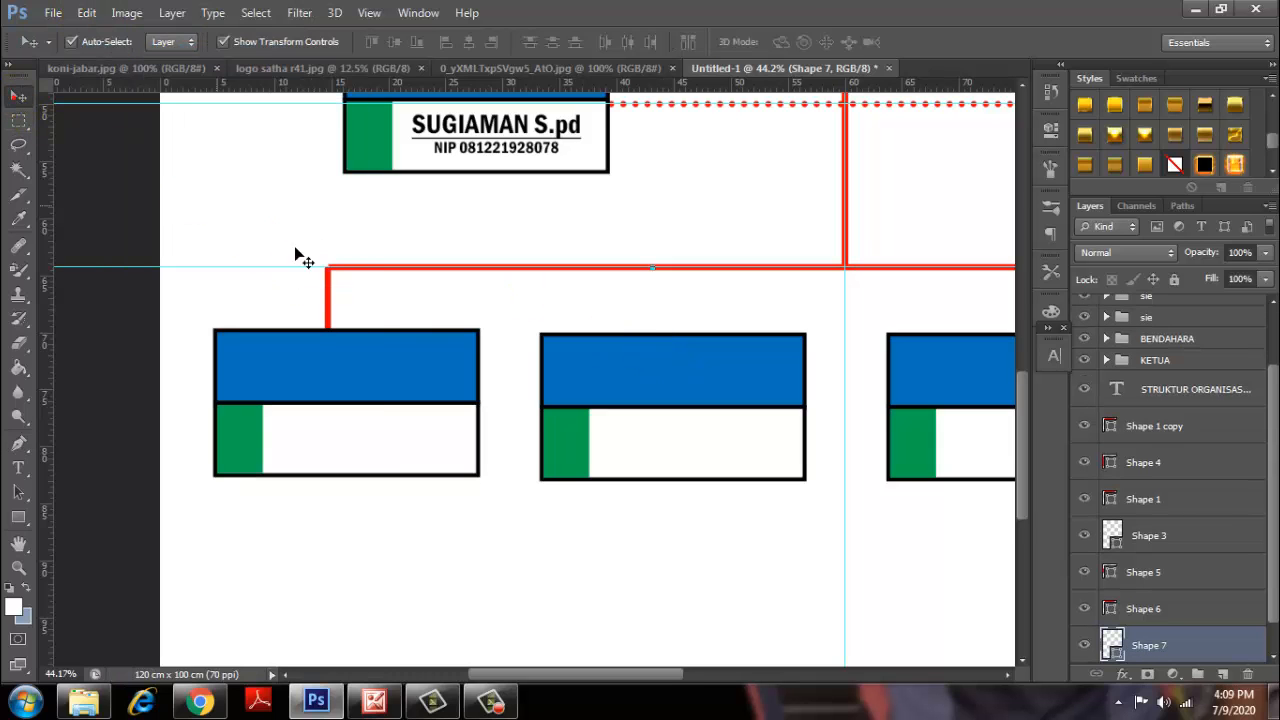
click(327, 310)
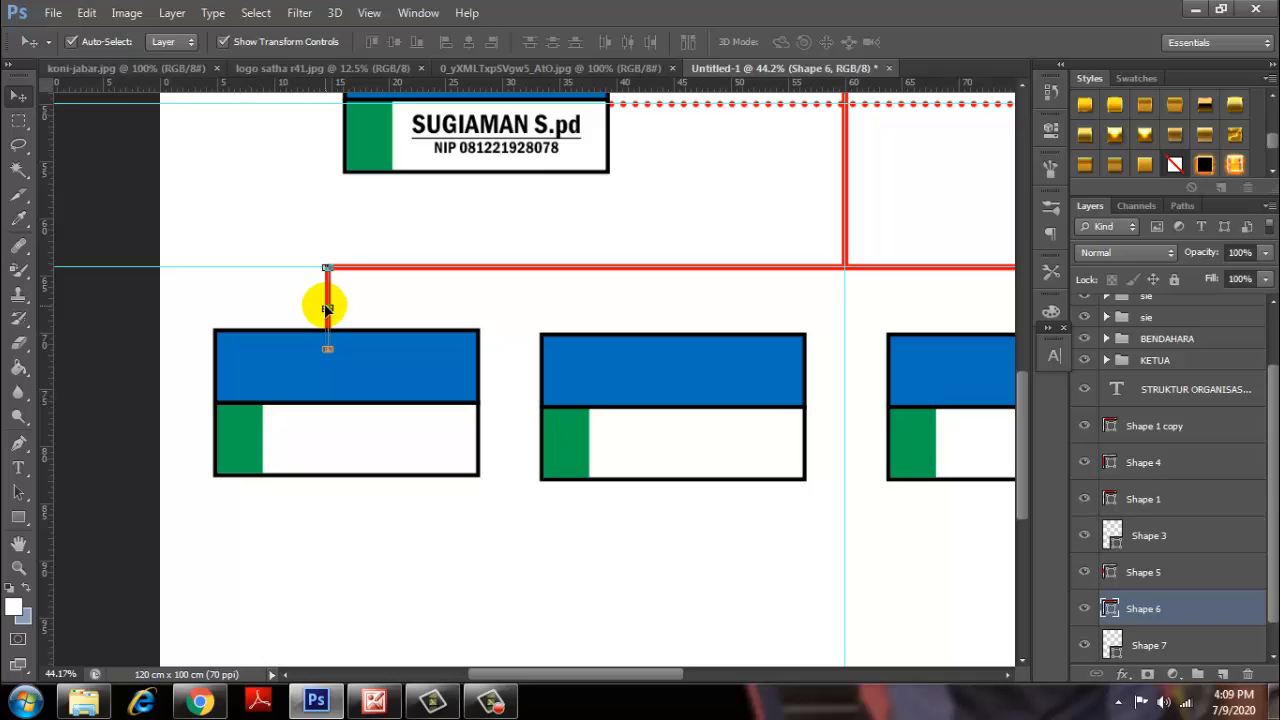
Move the connector above the second lower box, then duplicate it as Shape 6 copy and shift it right.
scroll(327, 318, up, 2)
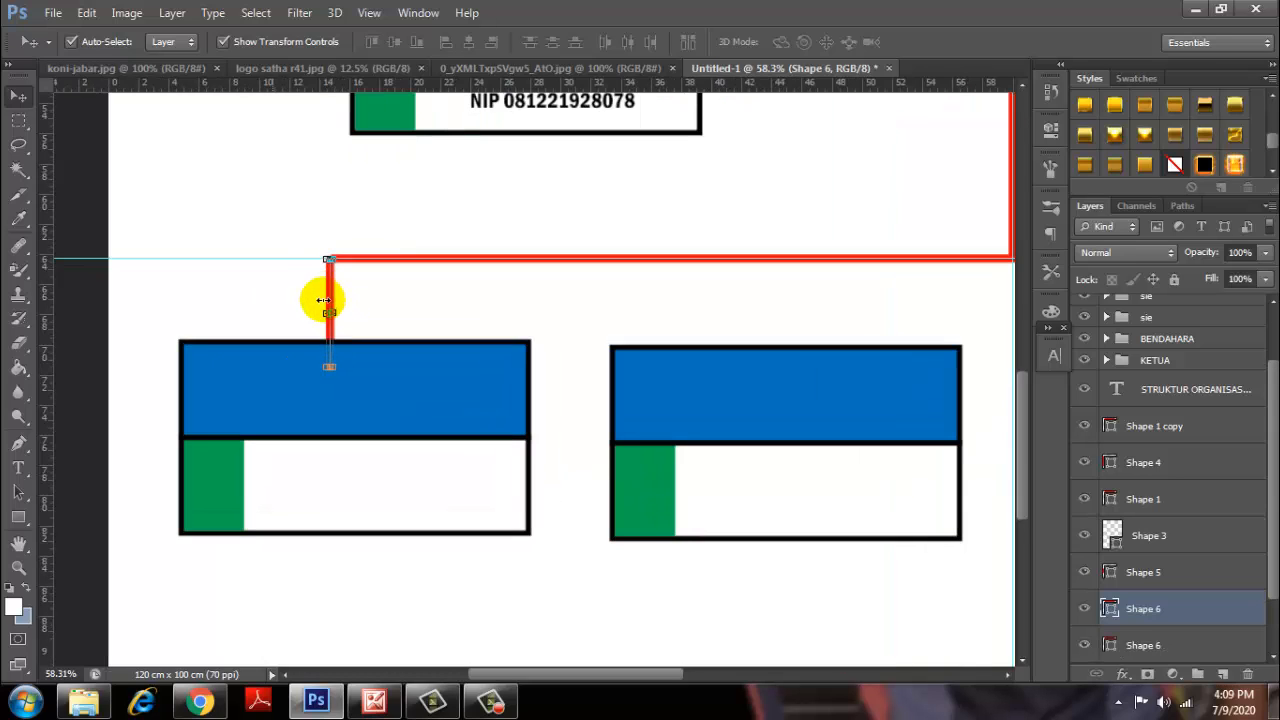
drag(330, 305, 849, 313)
scroll(849, 313, down, 4)
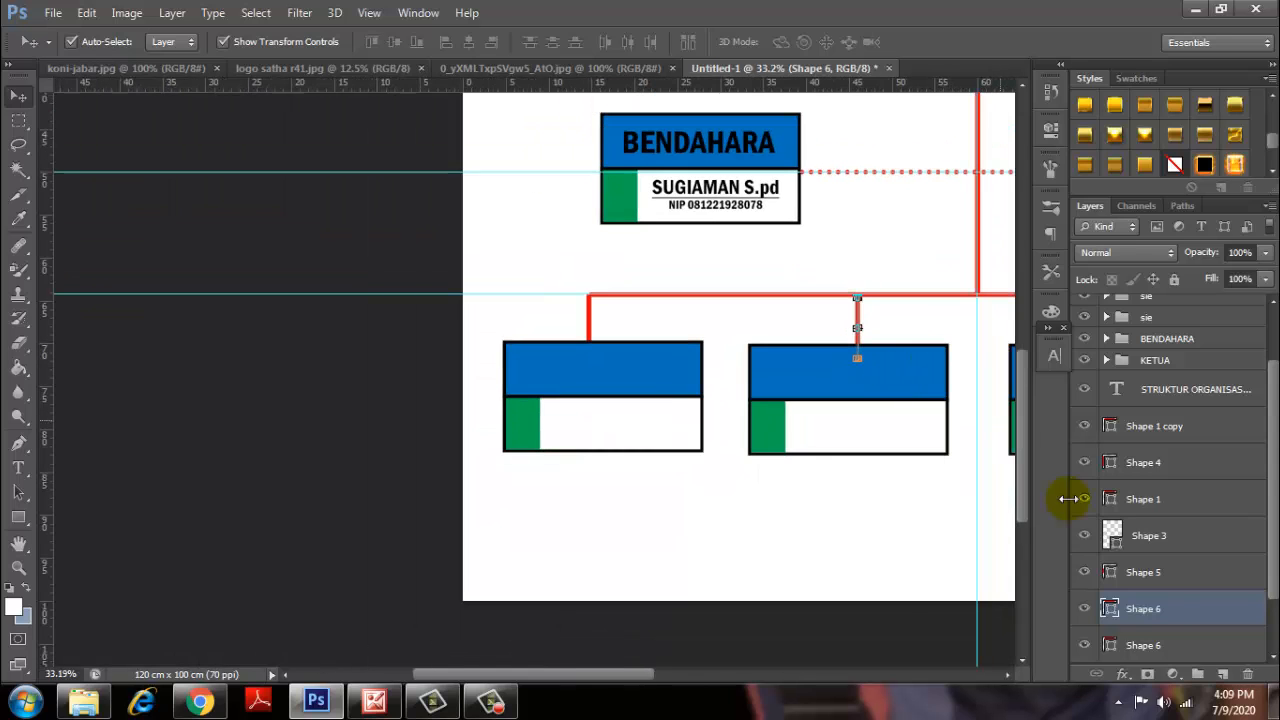
right_click(1167, 614)
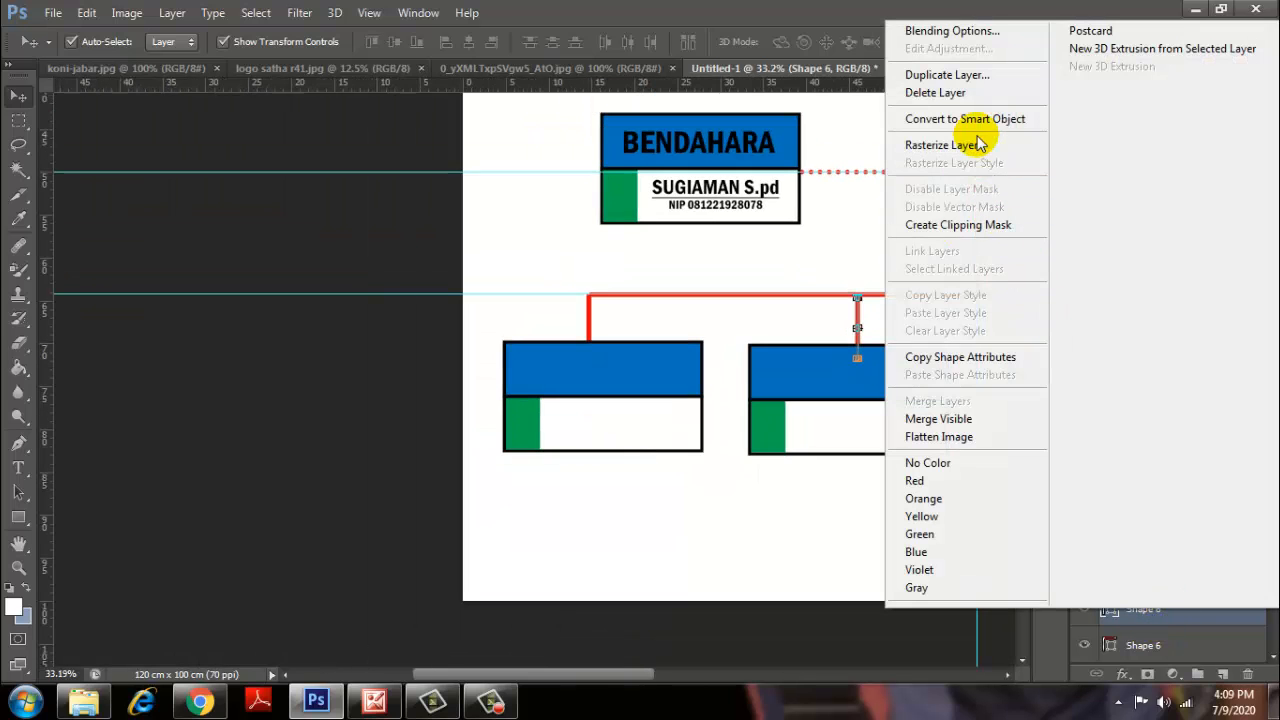
click(945, 77)
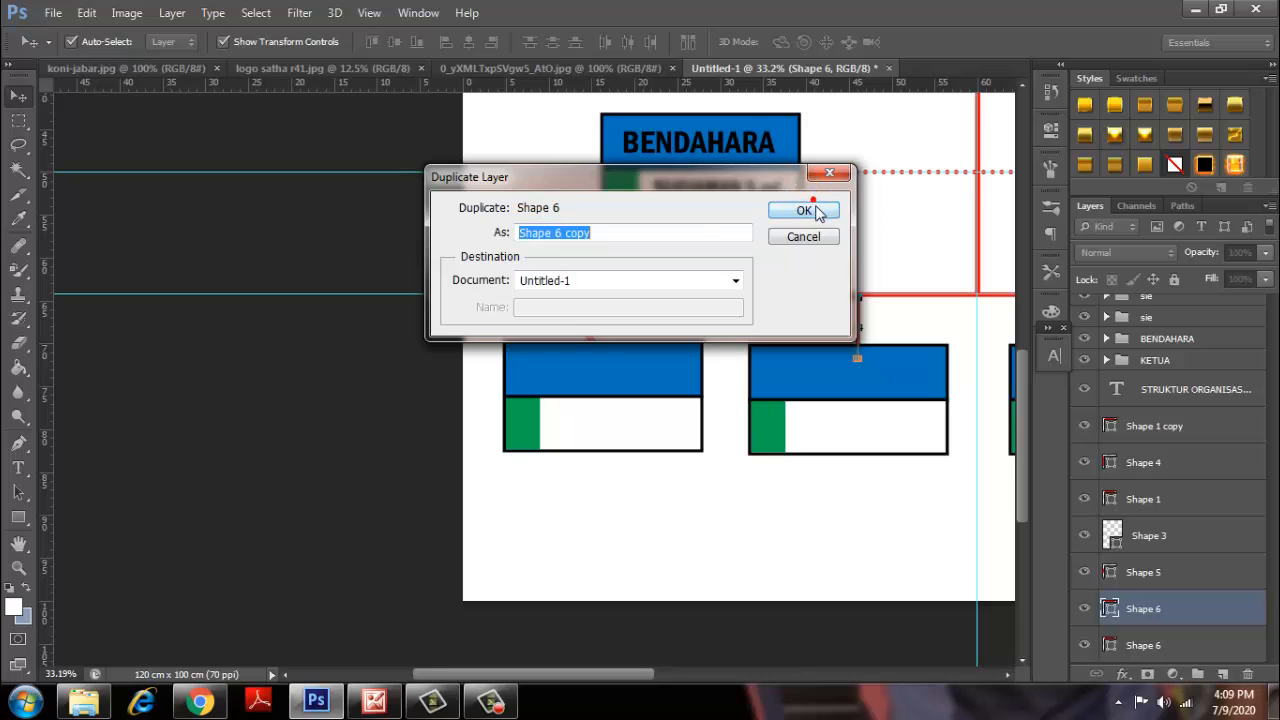
click(805, 211)
scroll(634, 651, right, 5)
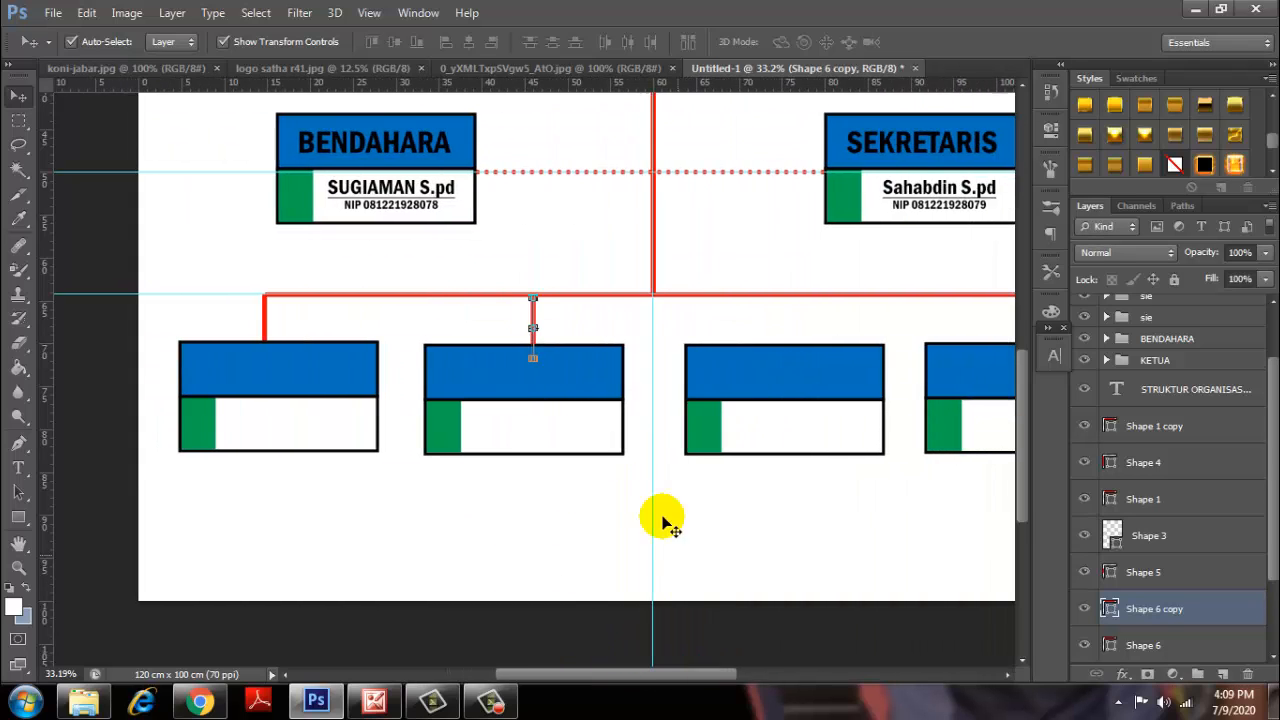
scroll(545, 351, up, 1)
drag(526, 334, 863, 343)
drag(662, 673, 752, 674)
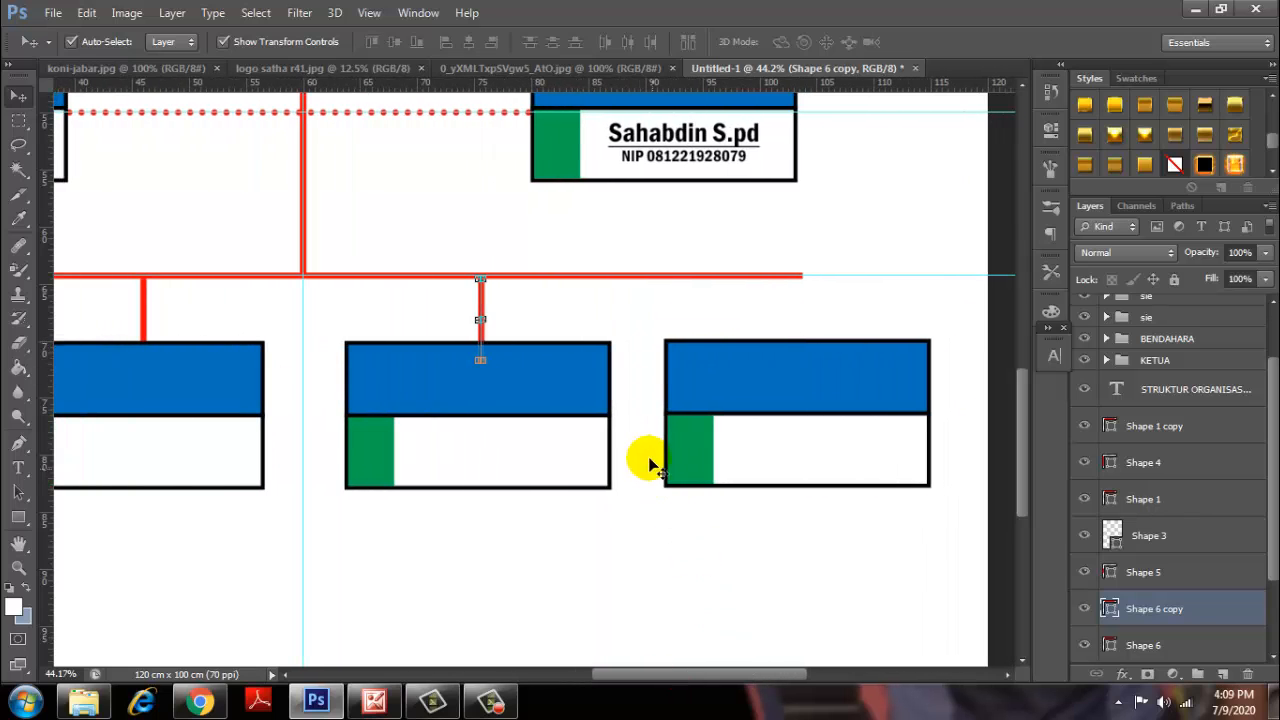
Duplicate the connector again and place the copy above the rightmost lower box.
right_click(1140, 608)
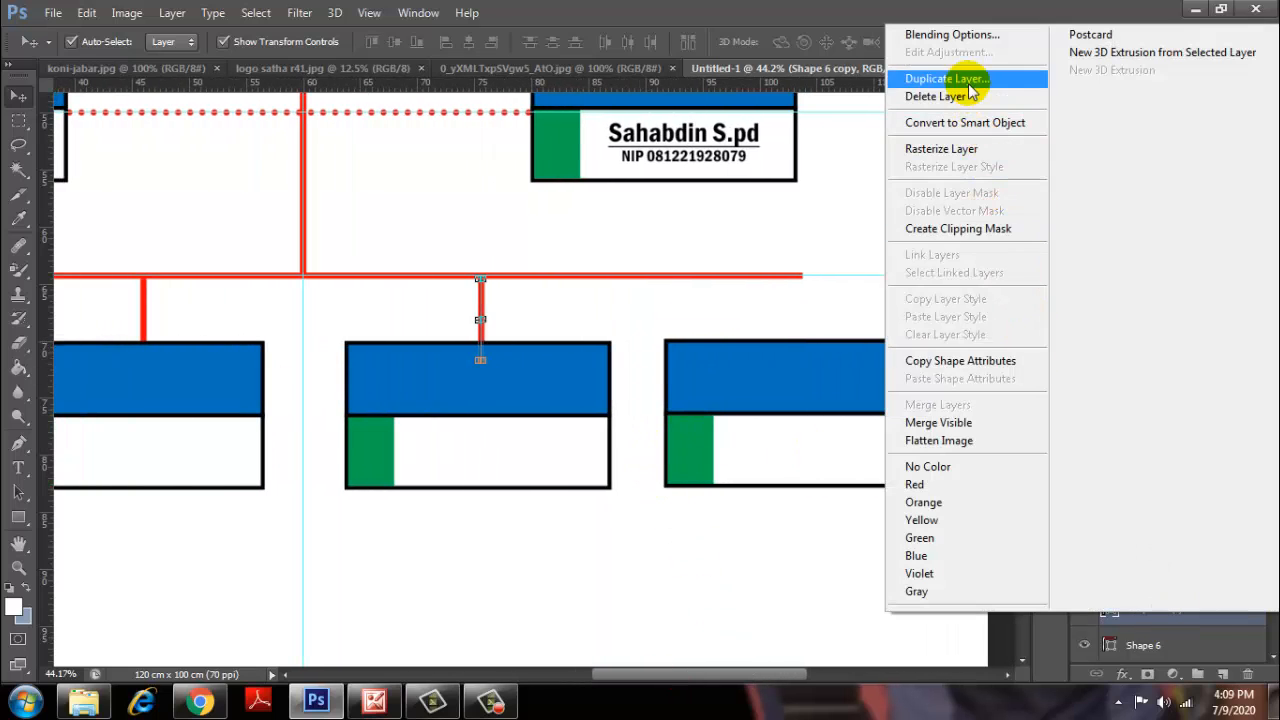
click(966, 80)
click(811, 209)
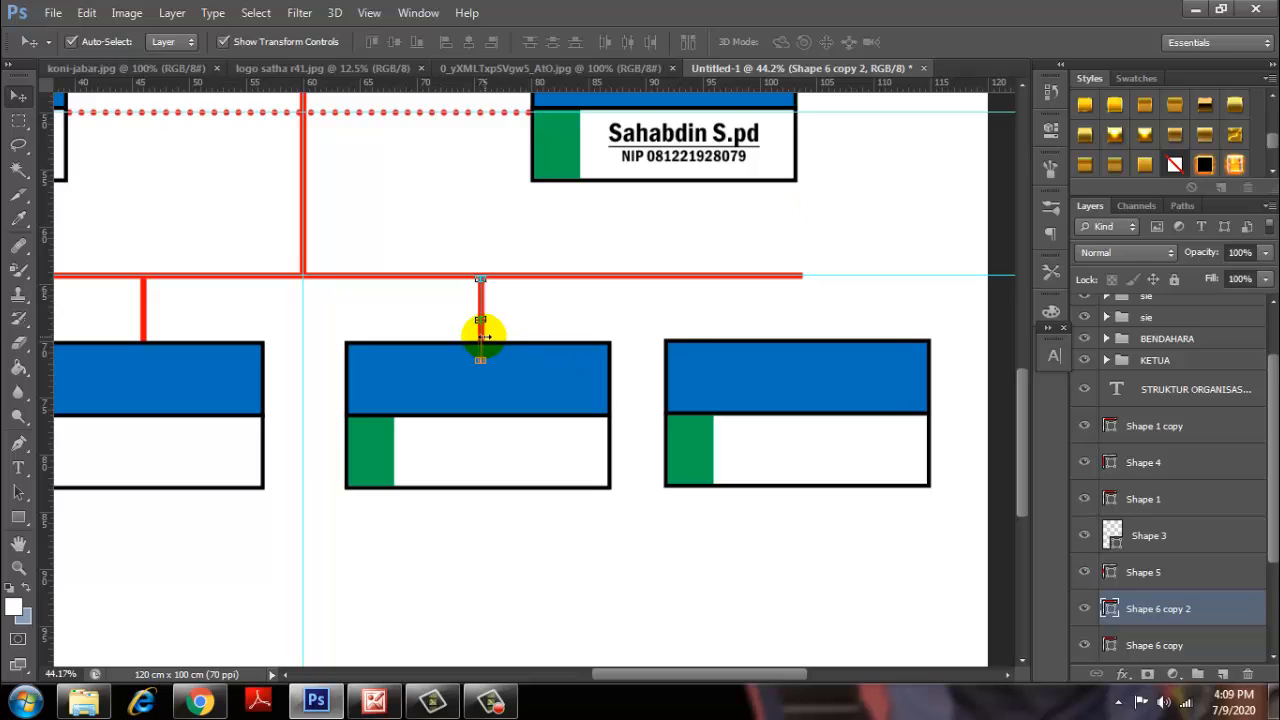
drag(480, 341, 800, 343)
scroll(714, 318, down, 5)
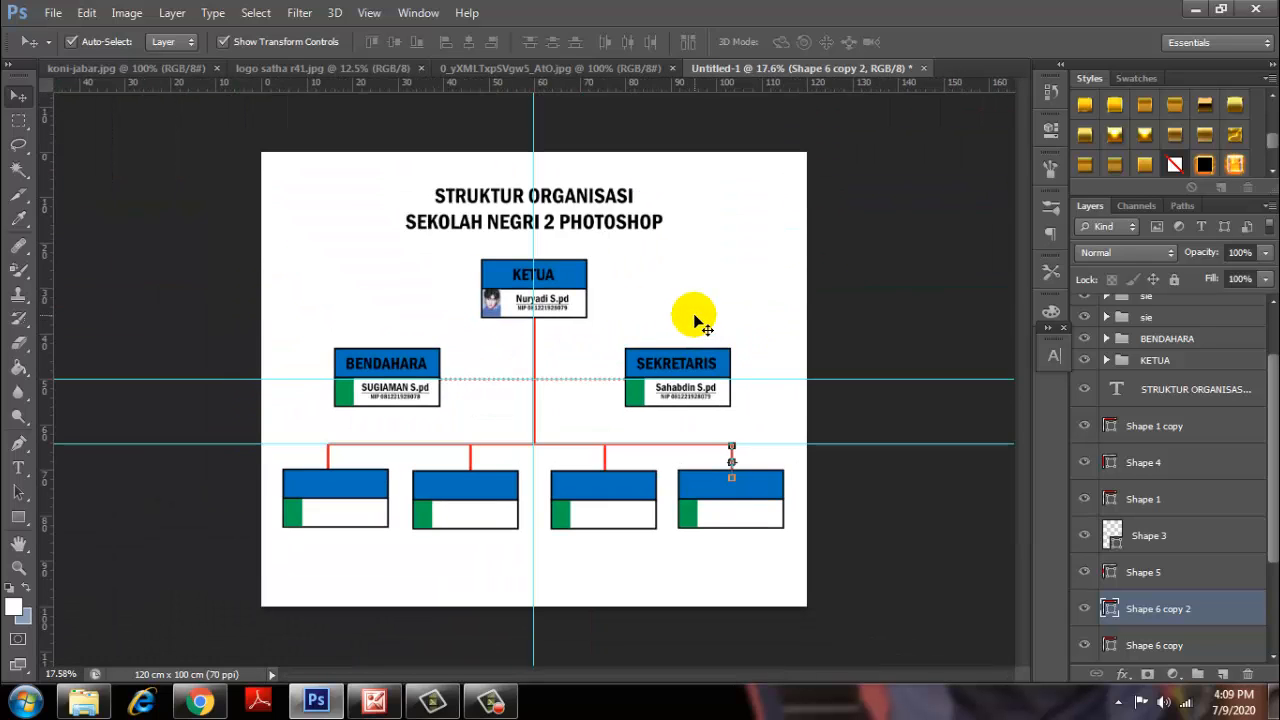
click(898, 290)
scroll(687, 436, up, 1)
scroll(687, 436, up, 2)
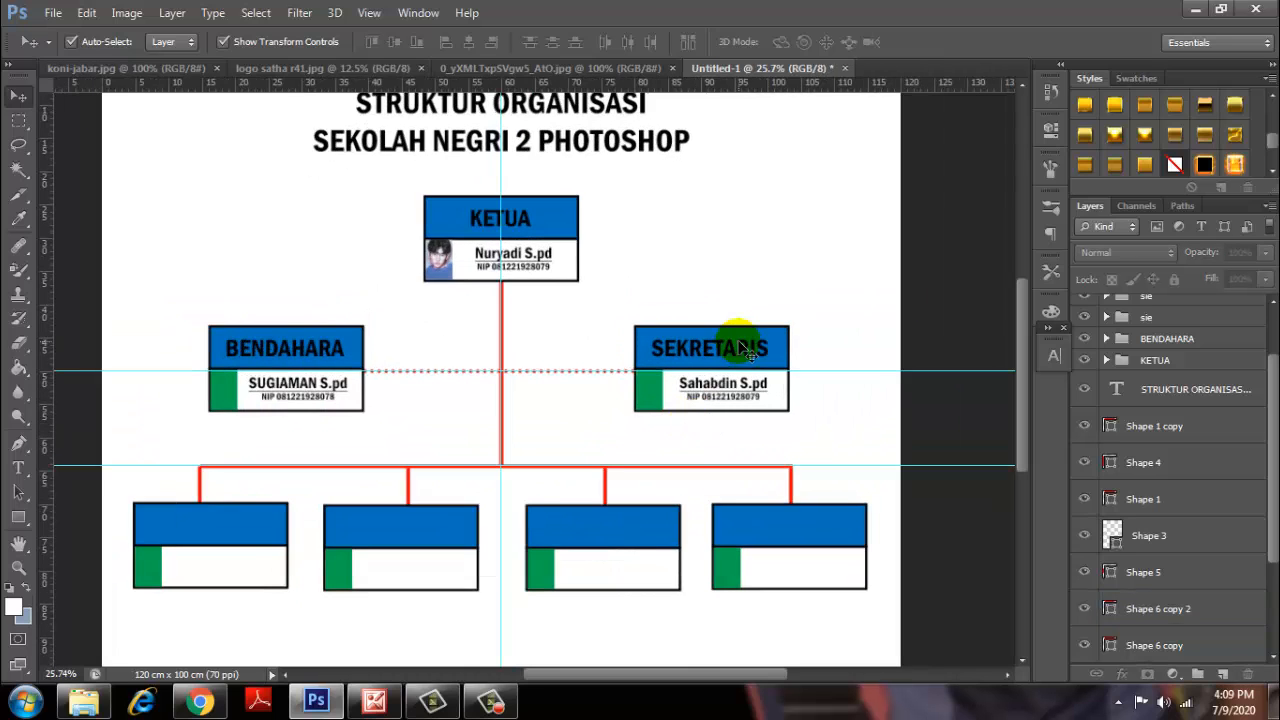
scroll(754, 349, down, 3)
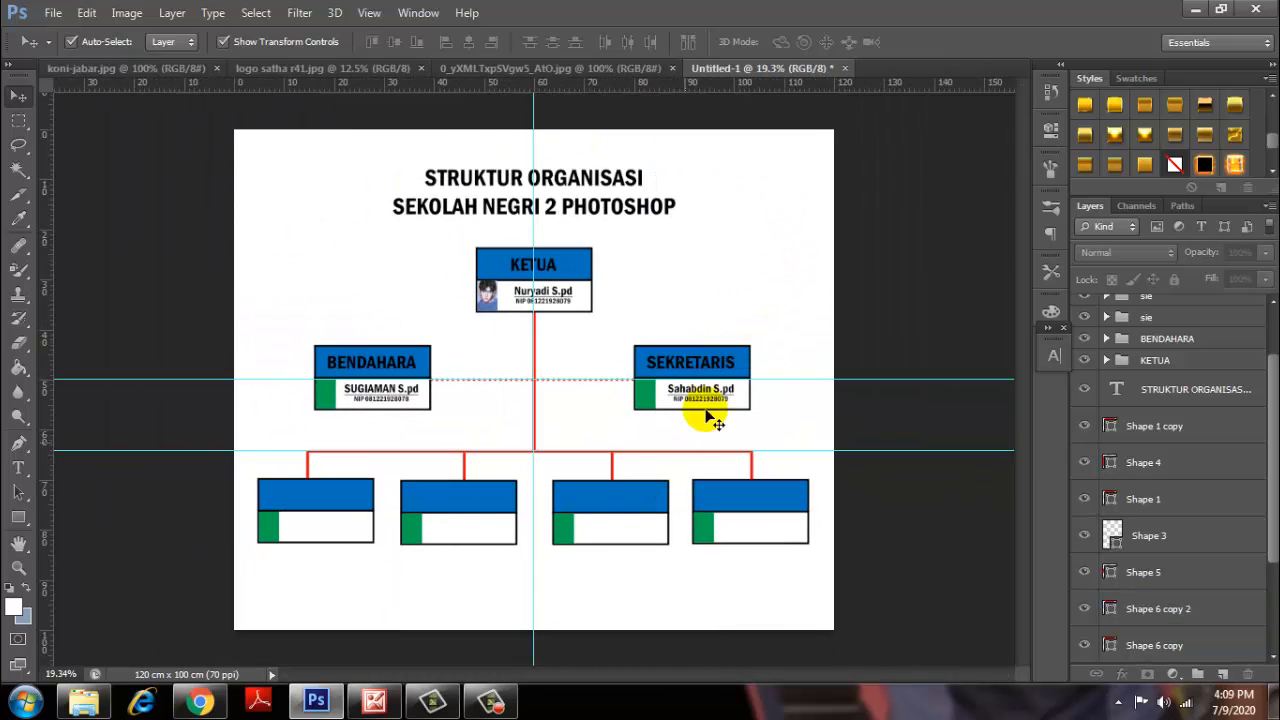
Bring the koni-jabar.jpg building photo into Untitled-1 and send it to the back.
click(285, 70)
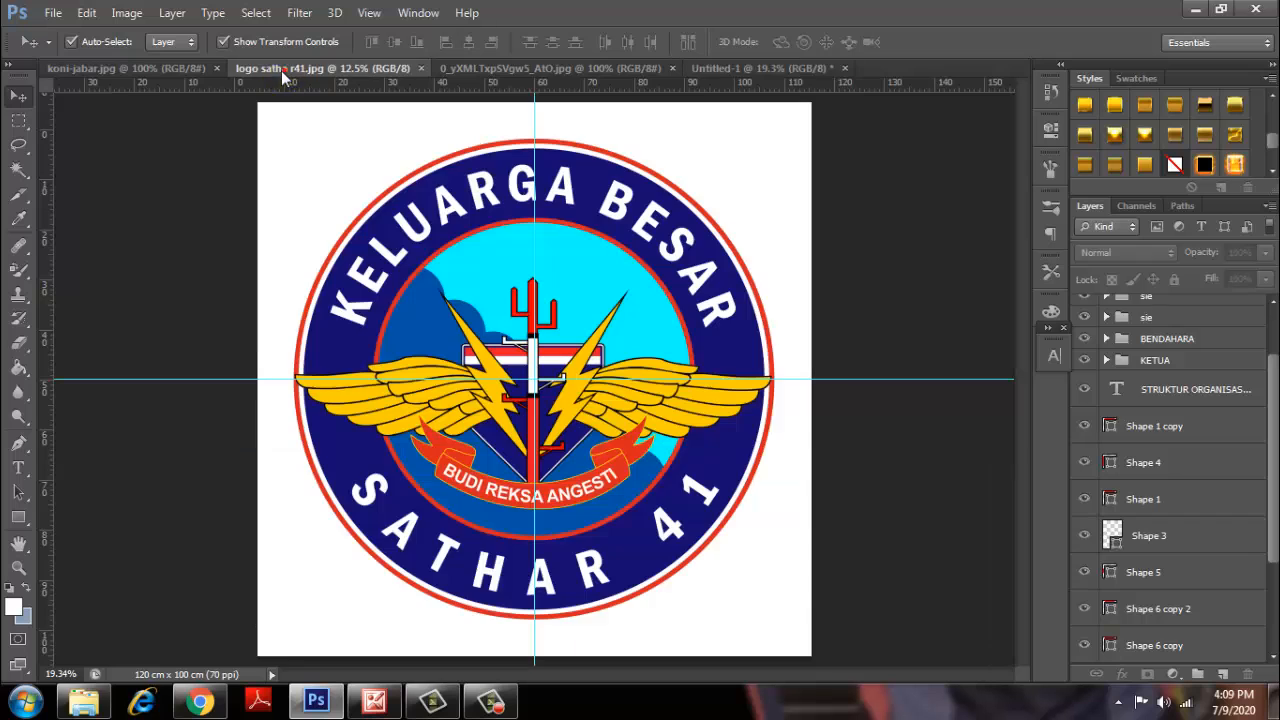
click(160, 70)
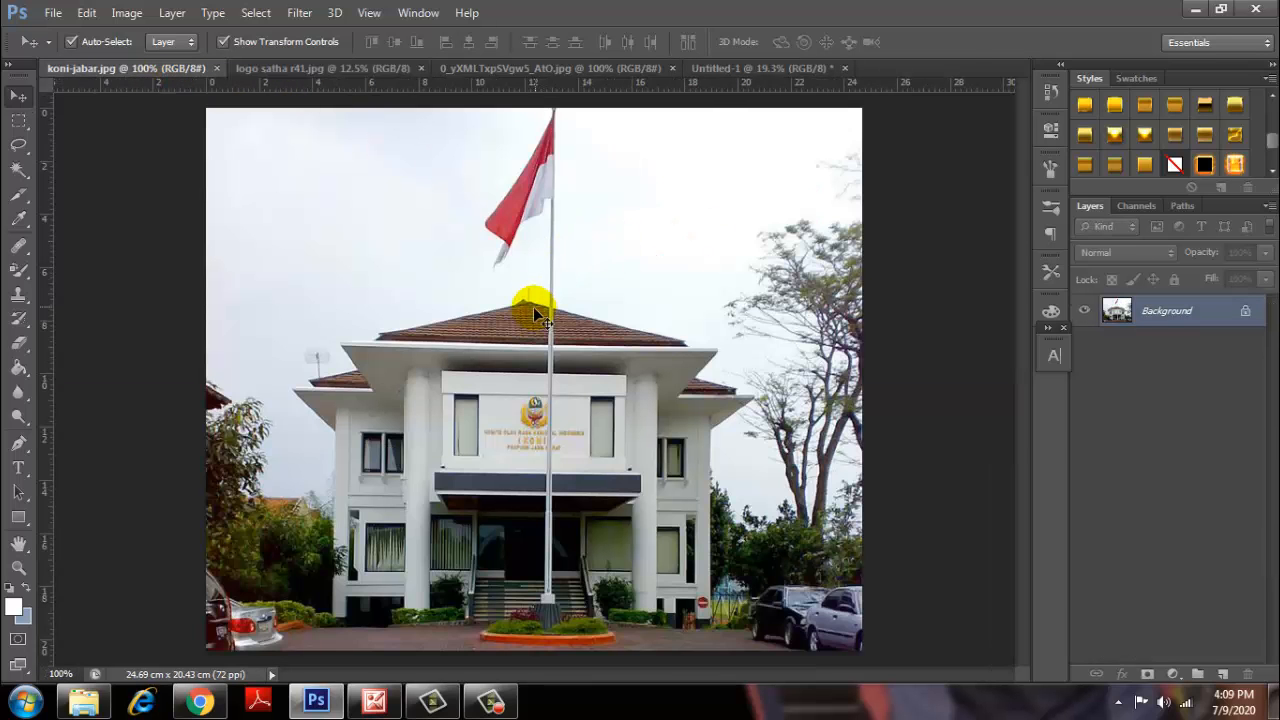
drag(535, 313, 607, 303)
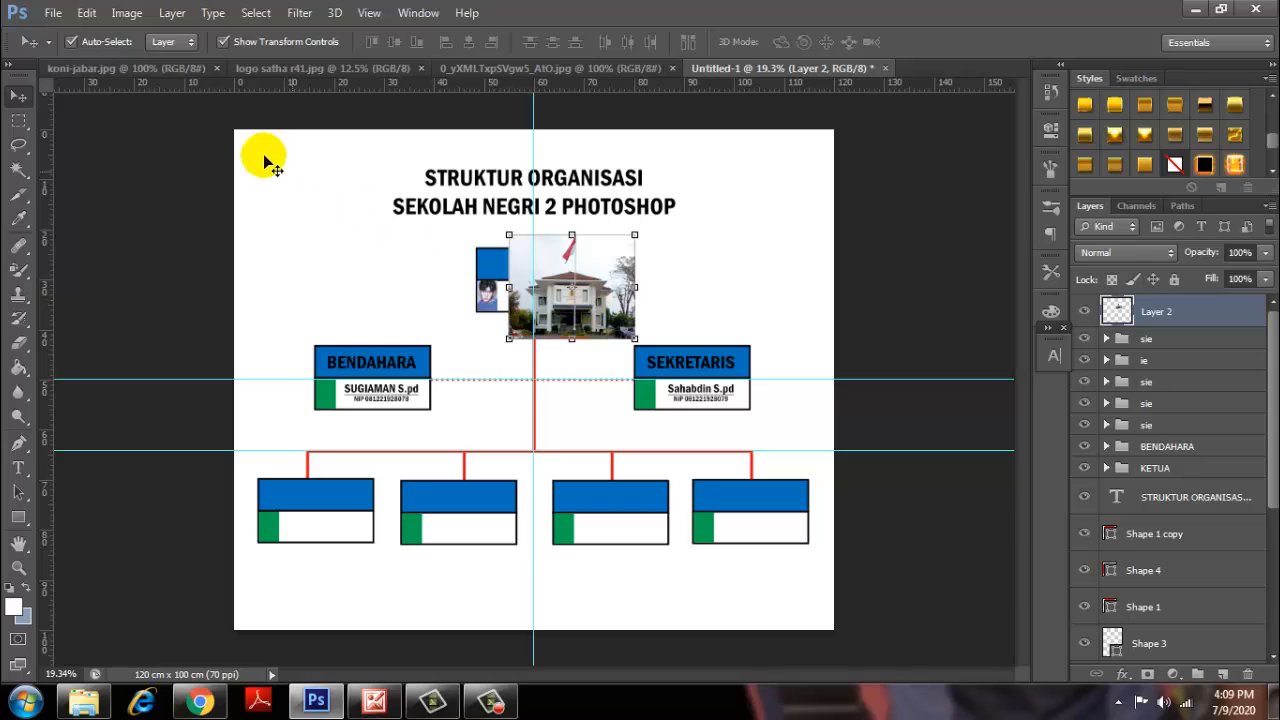
click(172, 14)
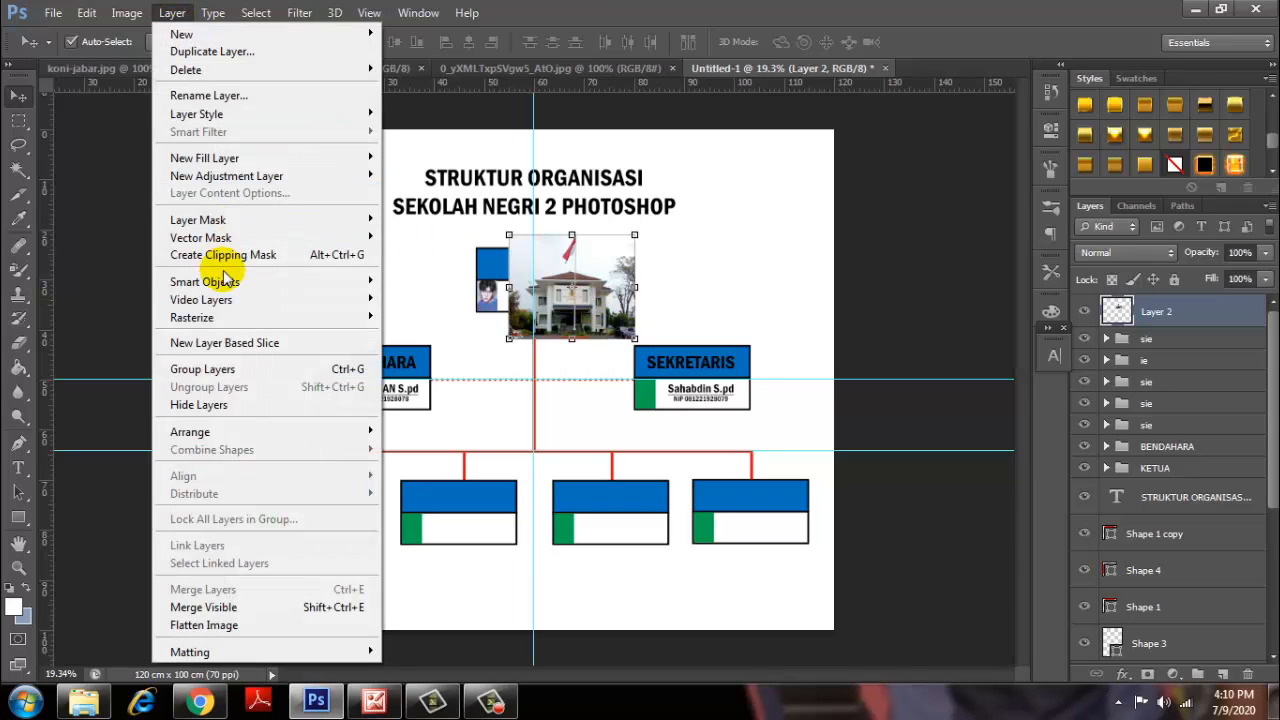
mouse_move(280, 432)
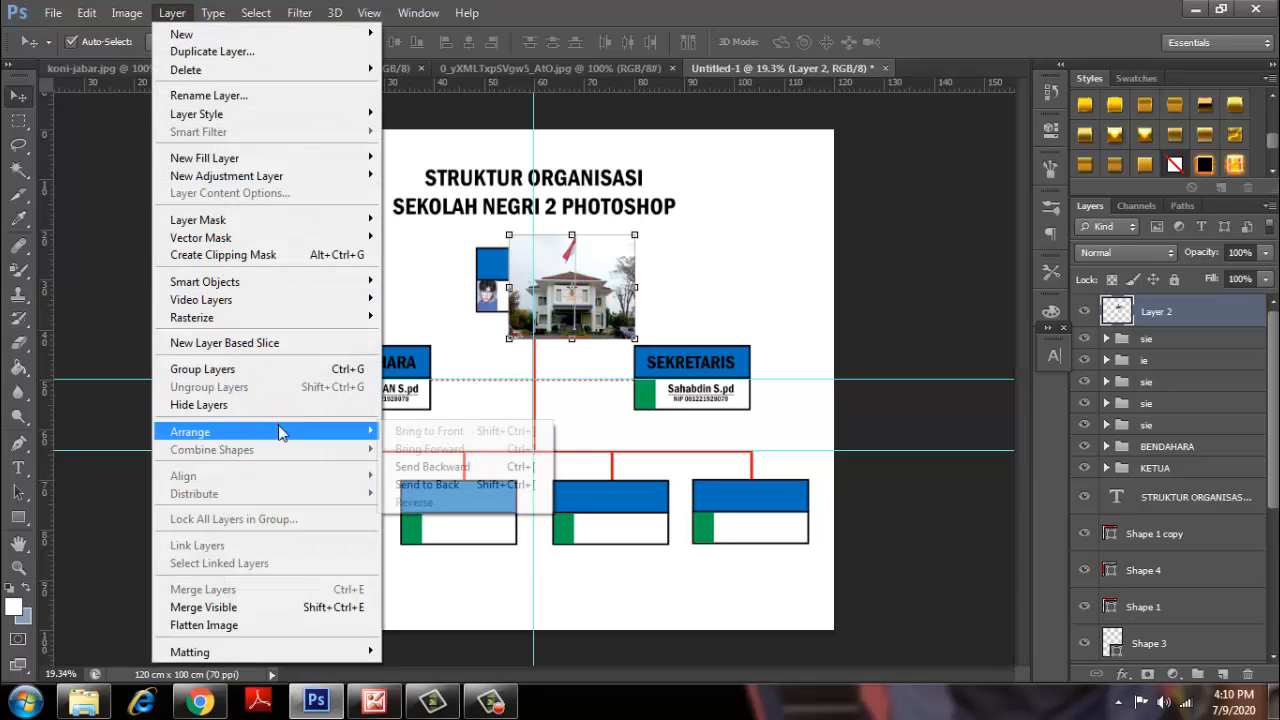
click(462, 485)
Stretch the building photo to fill the canvas and fade it to 33% opacity.
drag(531, 289, 256, 183)
drag(358, 250, 903, 586)
click(943, 42)
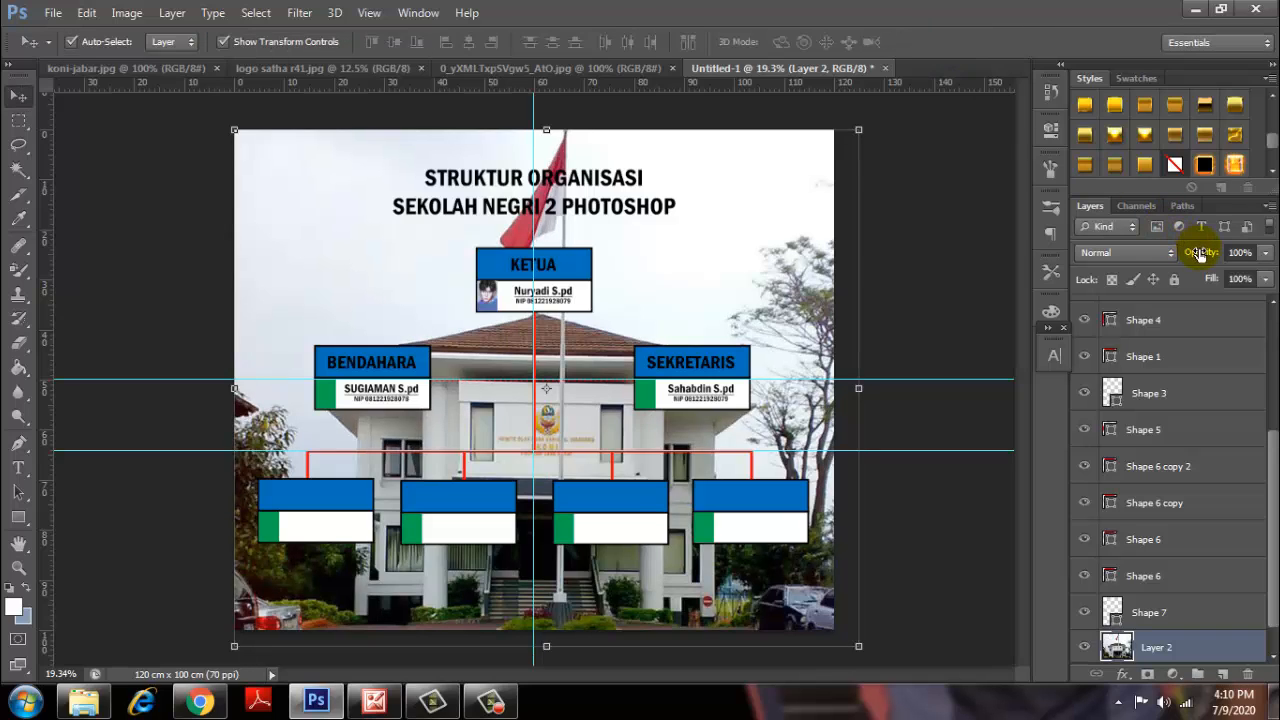
drag(1171, 253, 1137, 256)
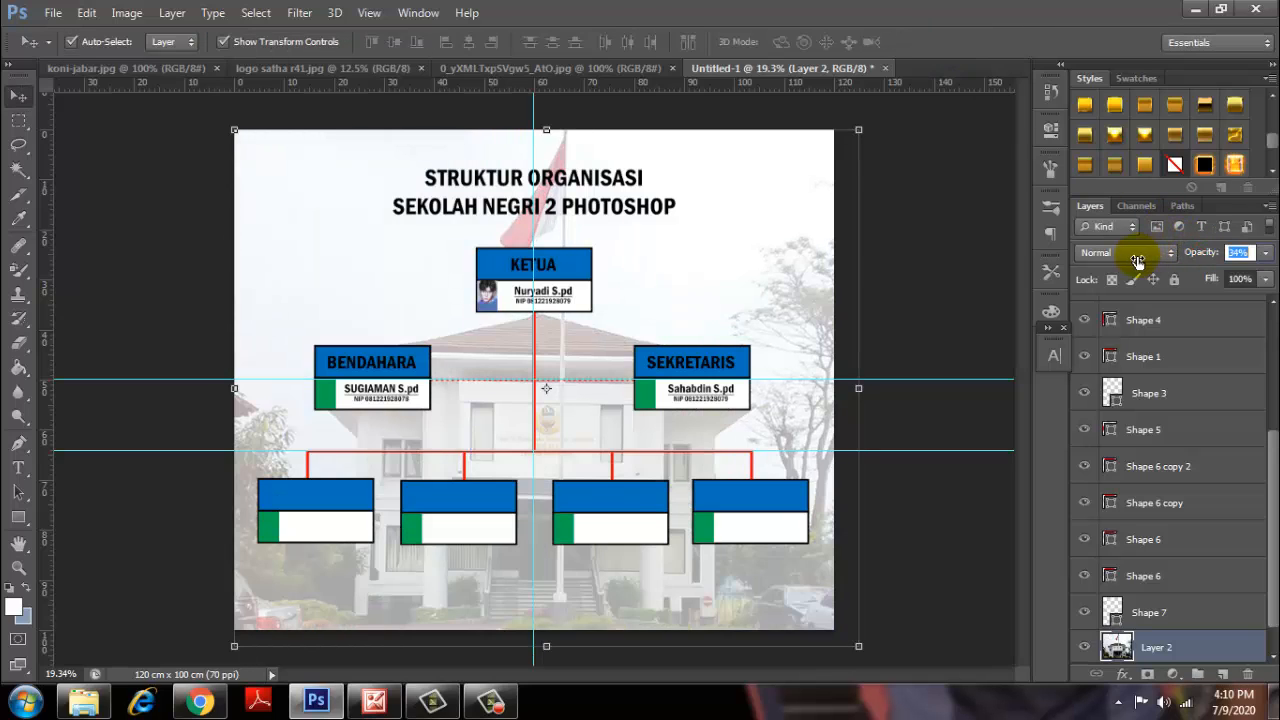
drag(787, 267, 774, 273)
click(948, 270)
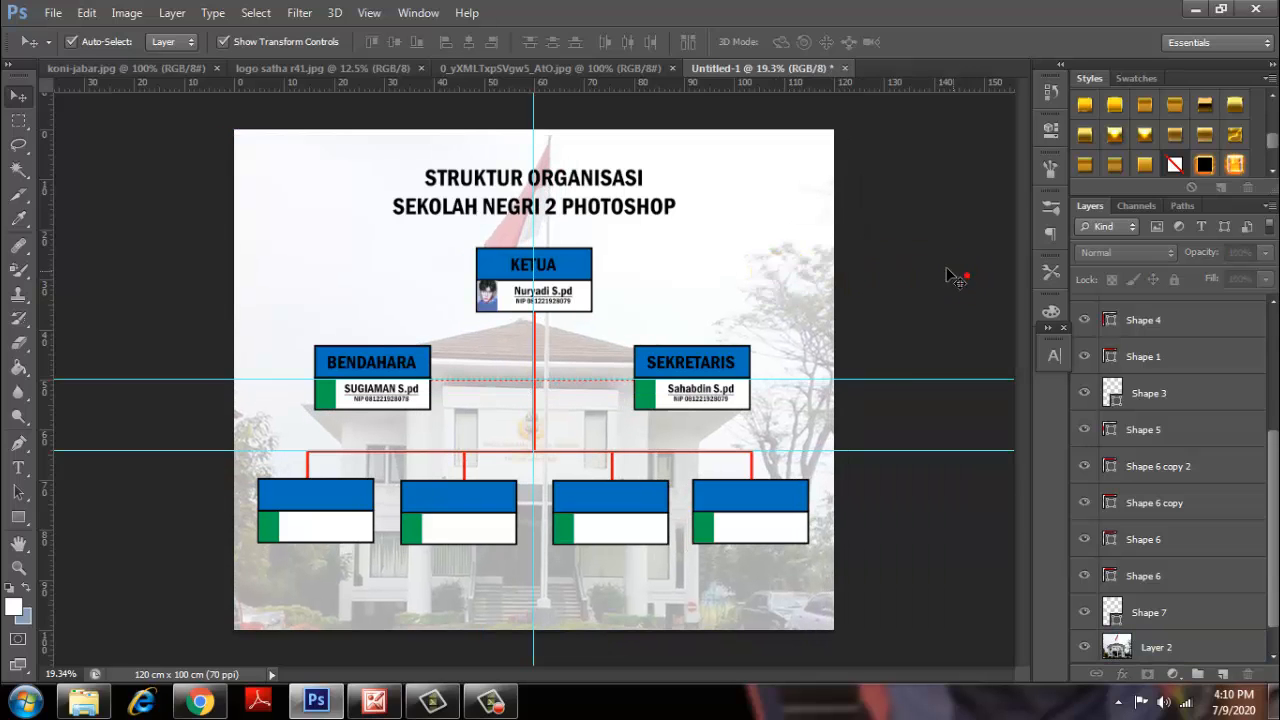
Select the Sathar 41 logo without its white background and drag it into Untitled-1.
click(266, 68)
click(18, 170)
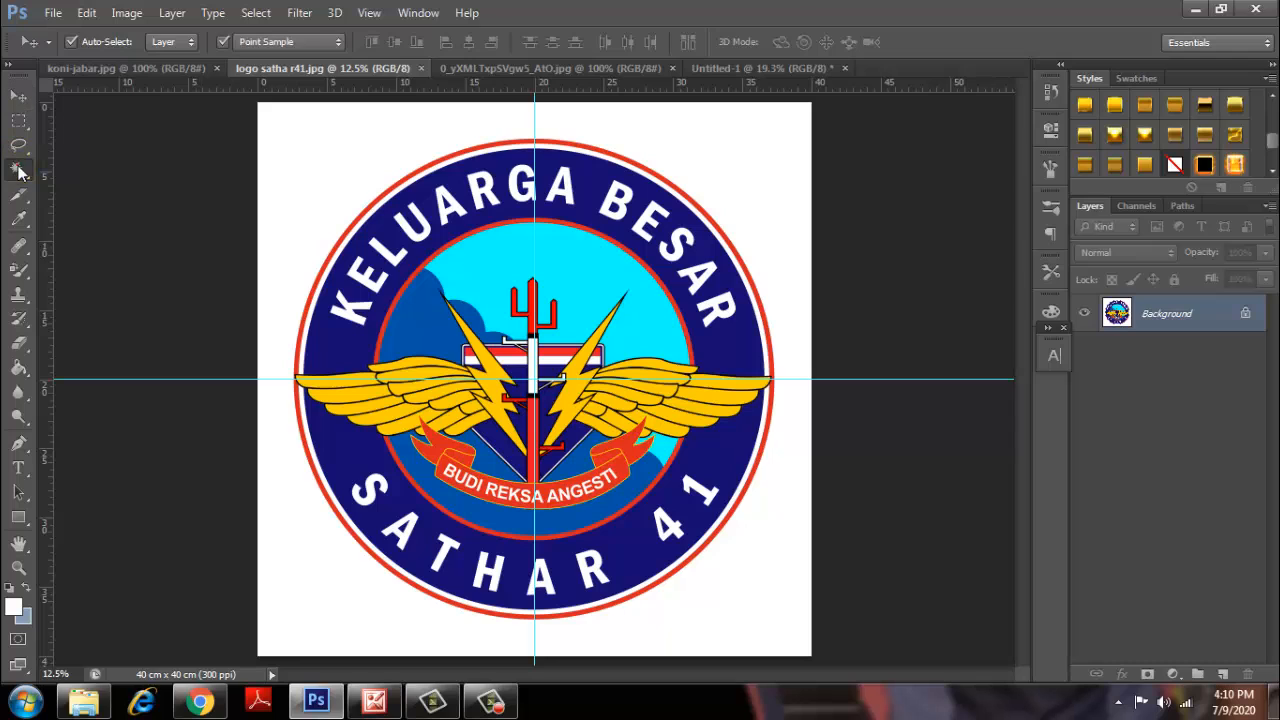
click(385, 153)
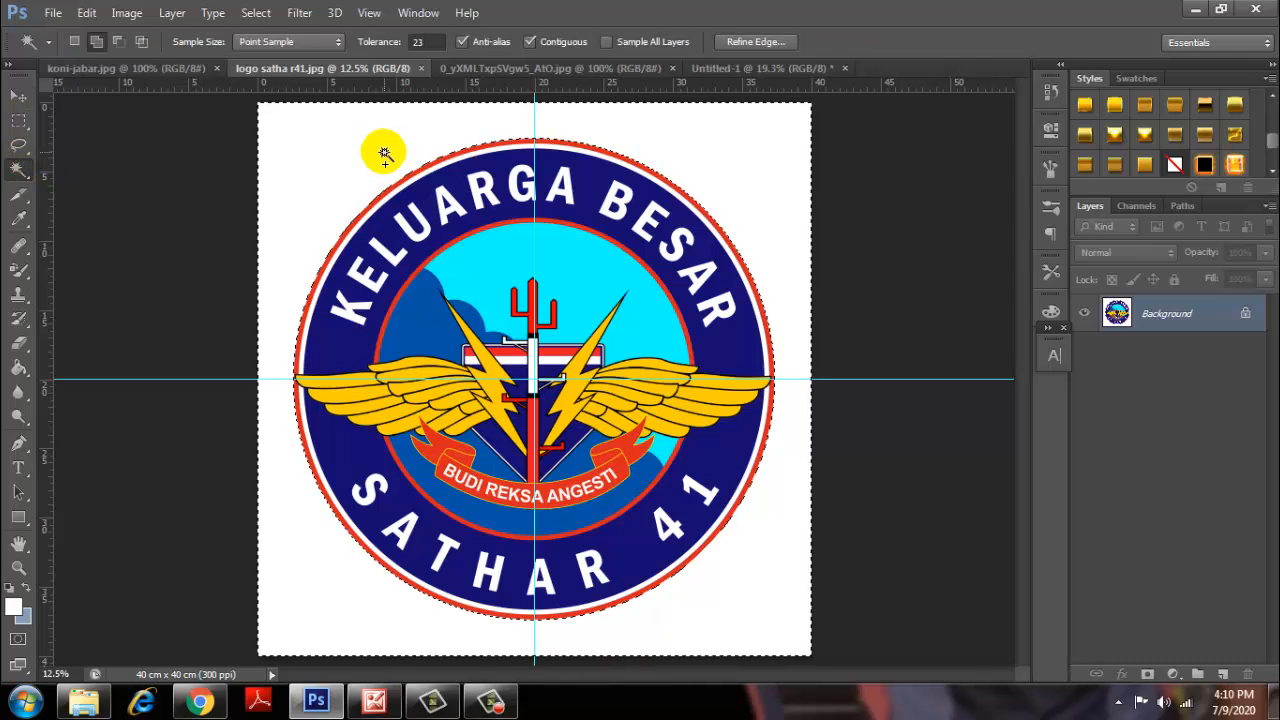
right_click(385, 153)
click(455, 452)
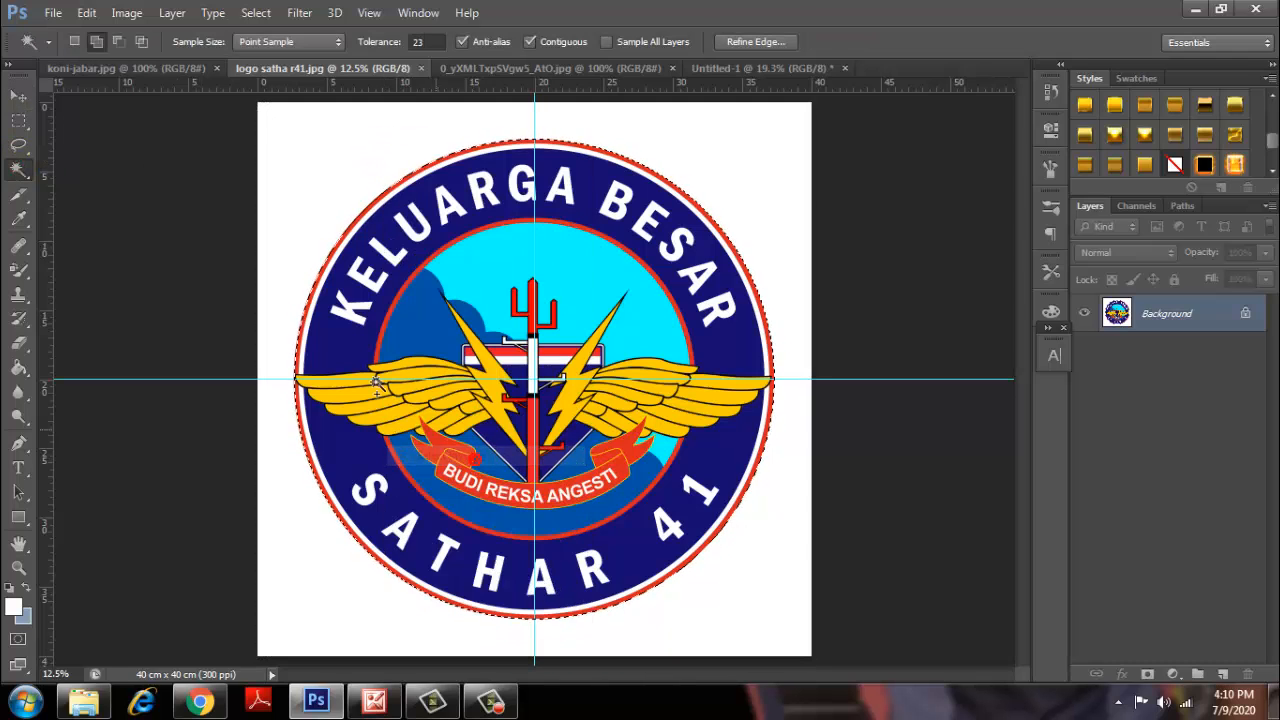
click(18, 95)
drag(607, 176, 330, 185)
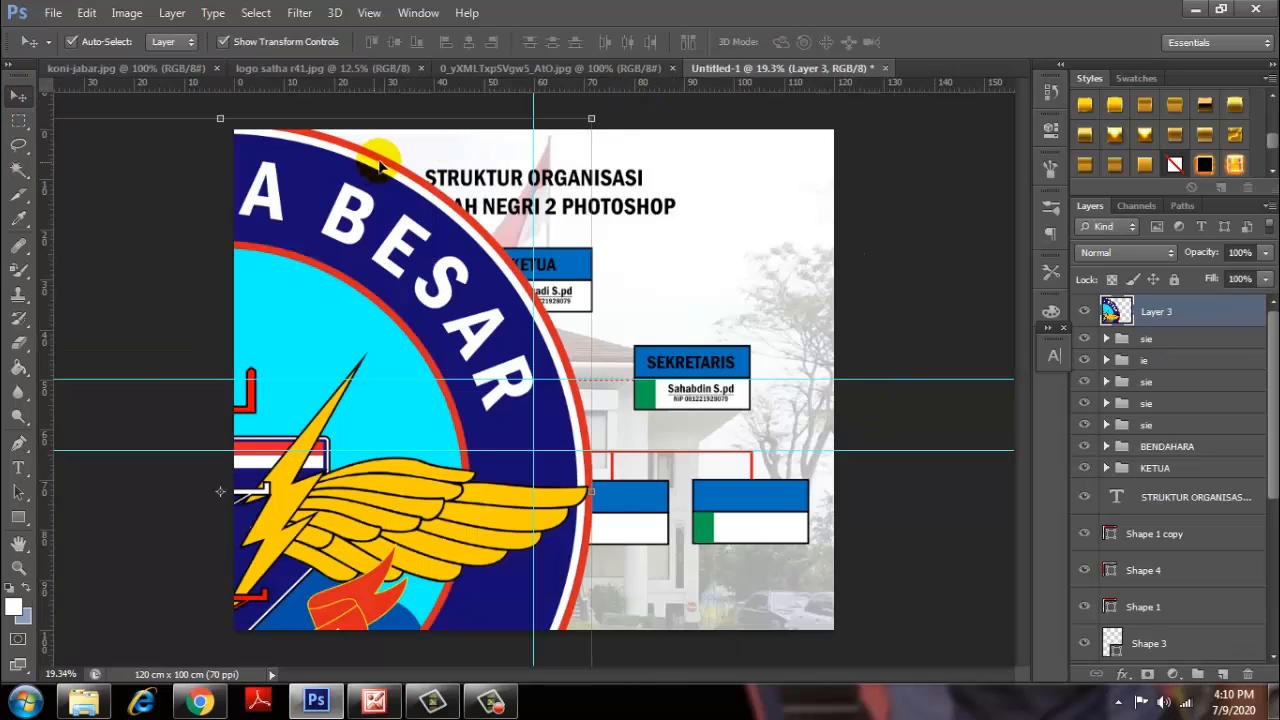
Scale the logo down and place it in the top-left corner beside the STRUKTUR ORGANISASI title.
key(ctrl+t)
drag(415, 228, 286, 477)
drag(234, 529, 319, 206)
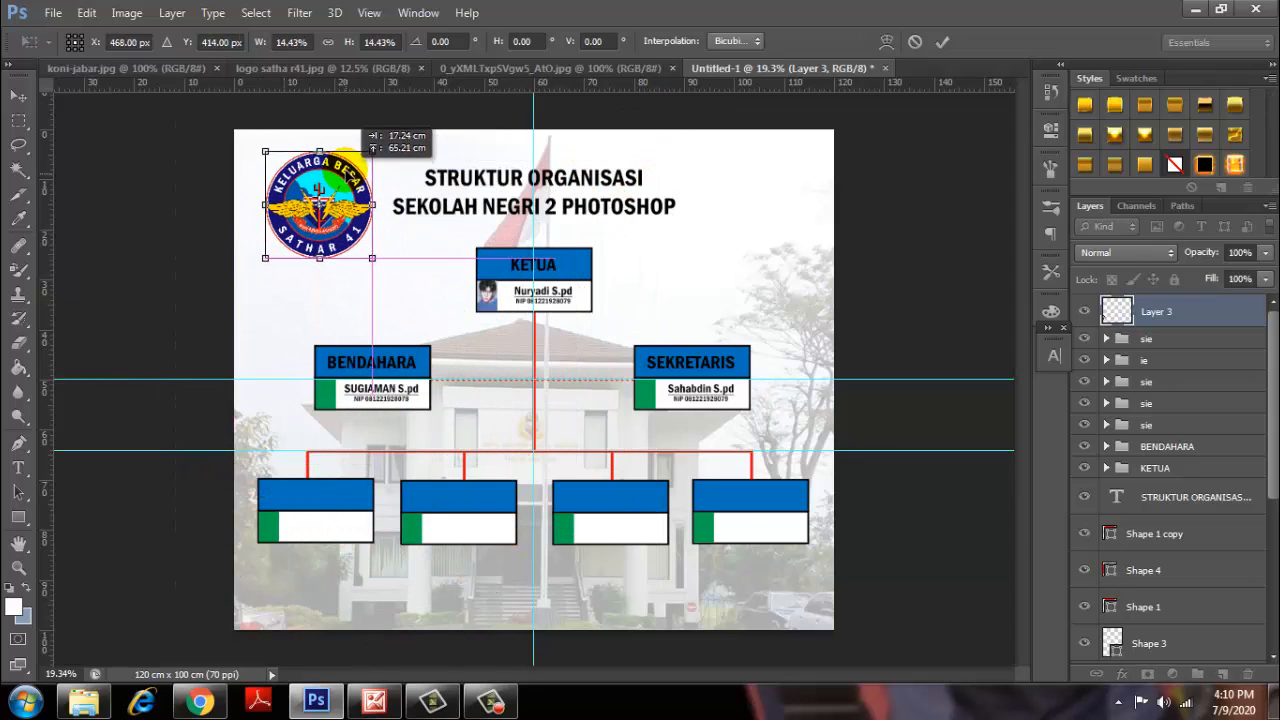
drag(371, 250, 350, 220)
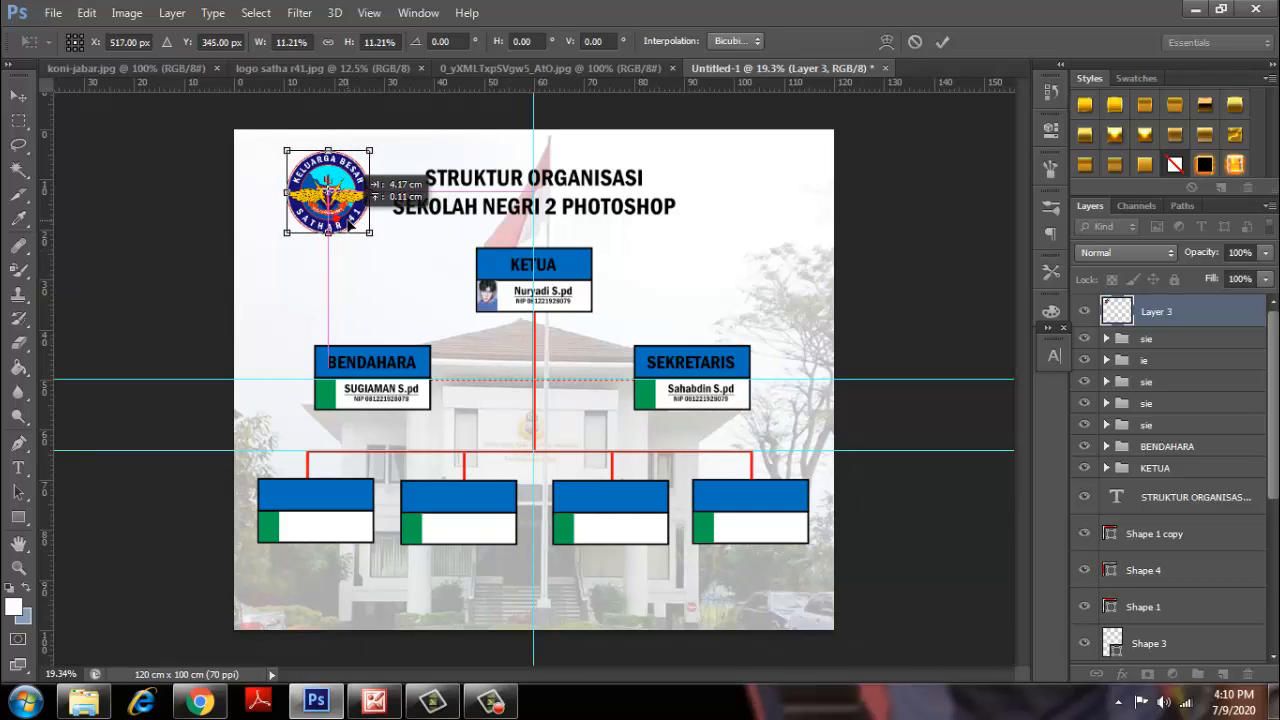
click(944, 42)
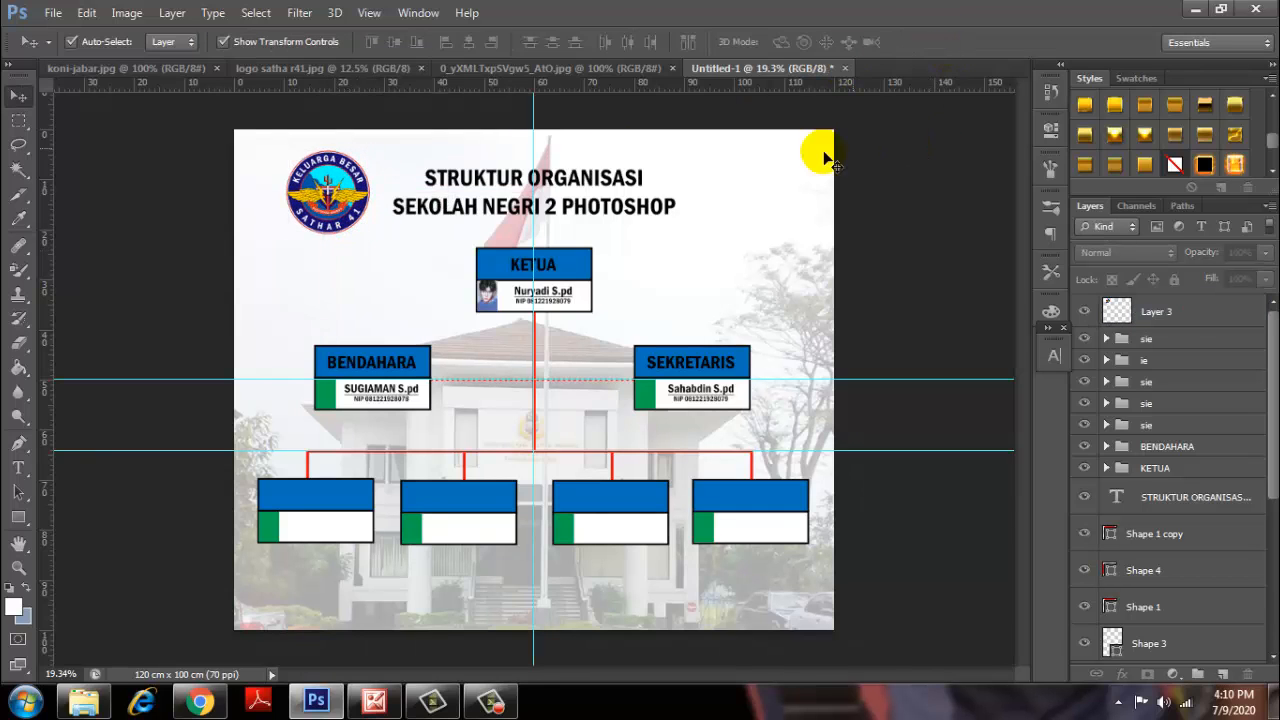
scroll(626, 206, down, 1)
scroll(609, 222, up, 2)
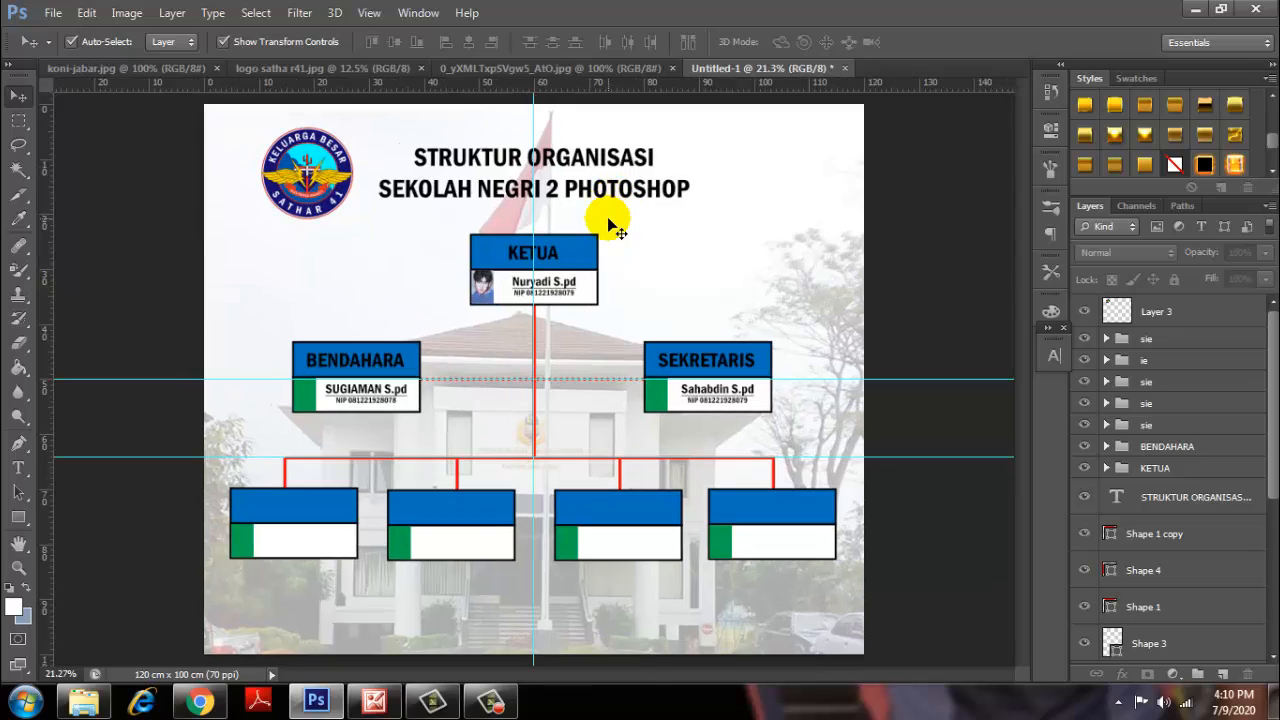